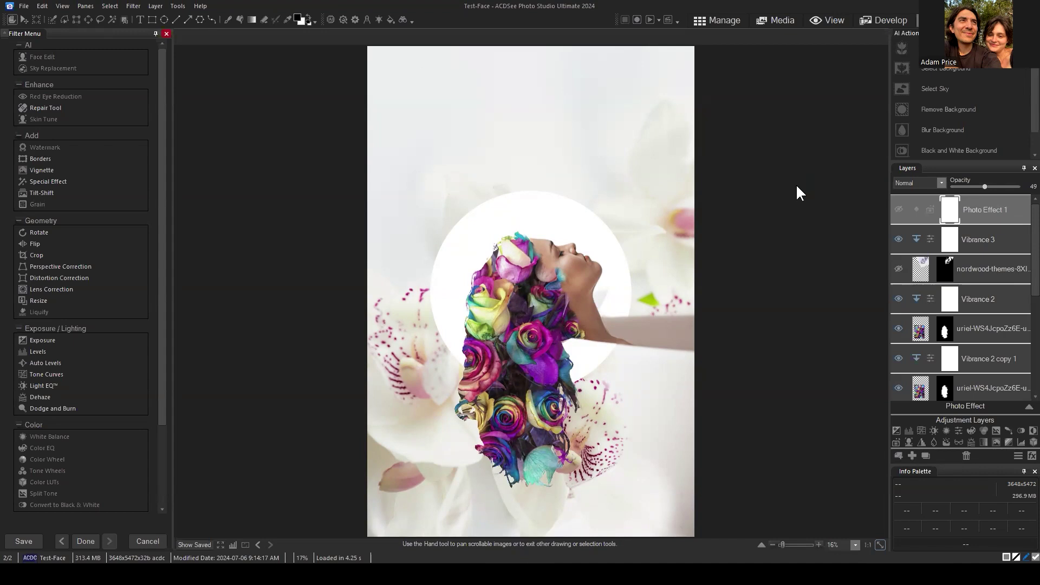
{"action": "scroll", "coordinate": [974, 314], "scroll_direction": "down", "scroll_amount": 10}
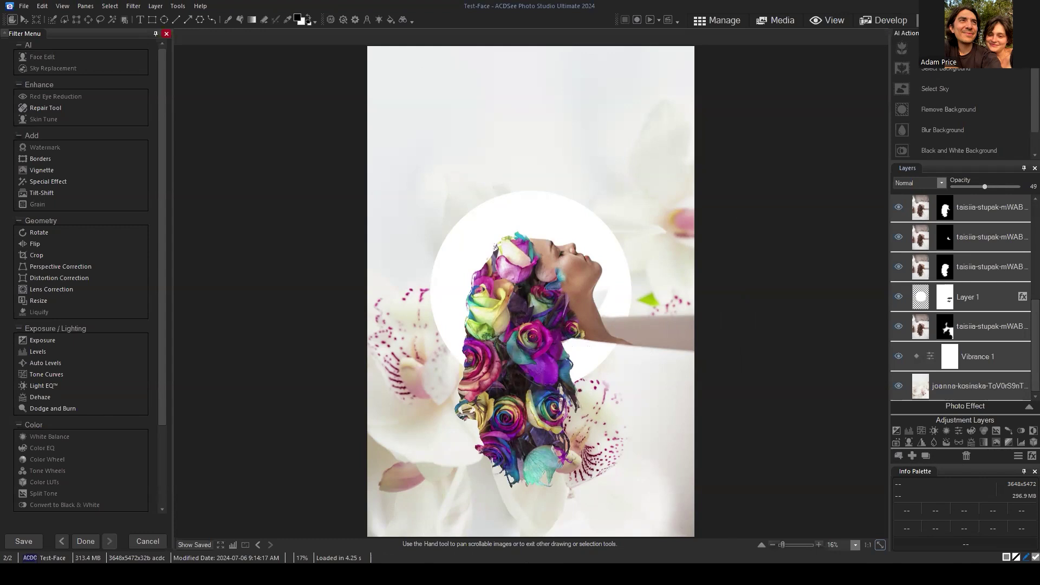
{"action": "scroll", "coordinate": [983, 327], "scroll_direction": "up", "scroll_amount": 5}
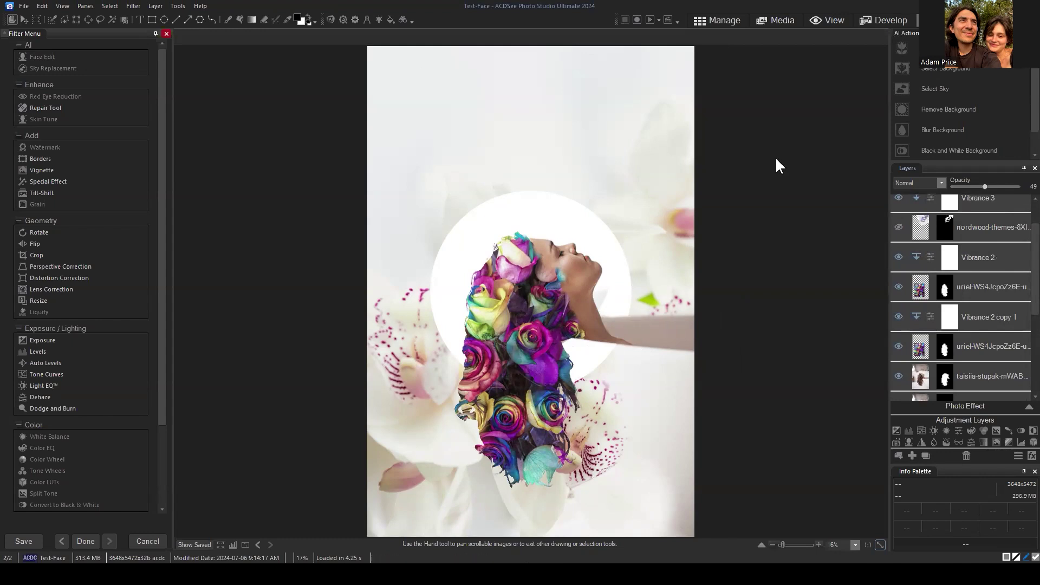
- Leave the finished composite and open the july 6th folder's photo of the curly-haired woman leaning back for editing
{"action": "left_click", "coordinate": [719, 18]}
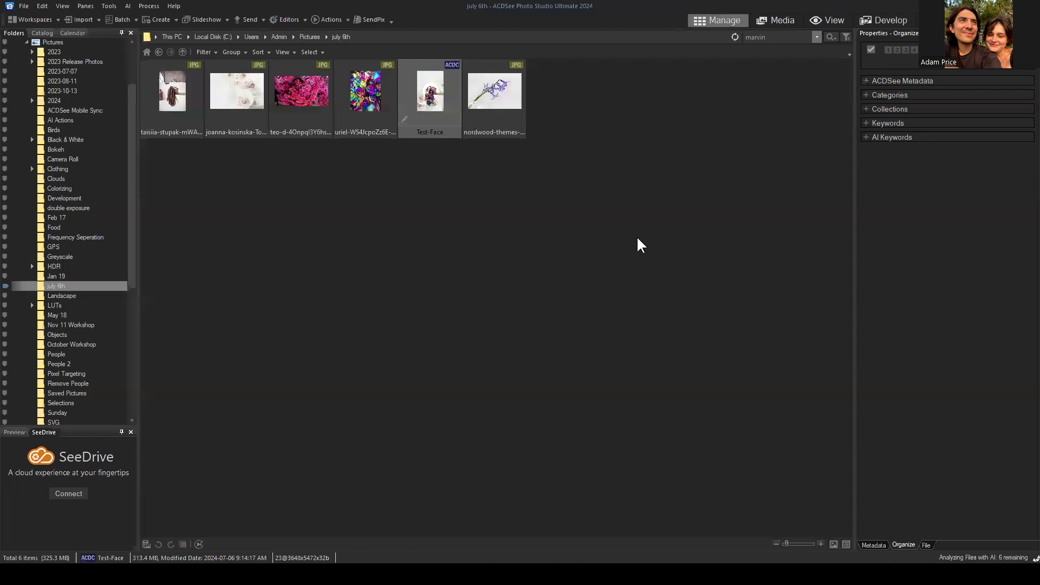
{"action": "left_click", "coordinate": [638, 238]}
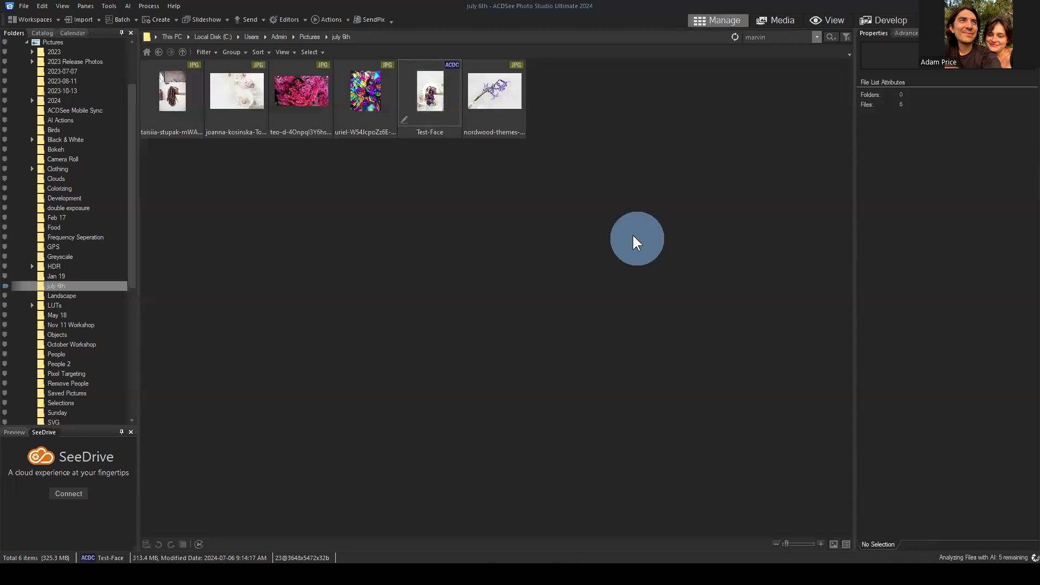
{"action": "left_click", "coordinate": [166, 100]}
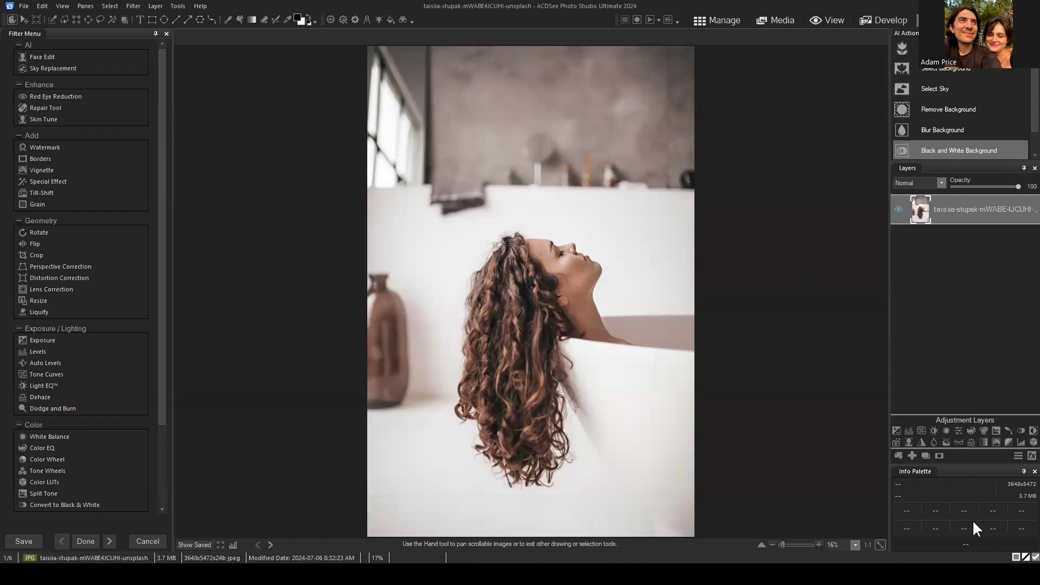
{"action": "left_click", "coordinate": [979, 332]}
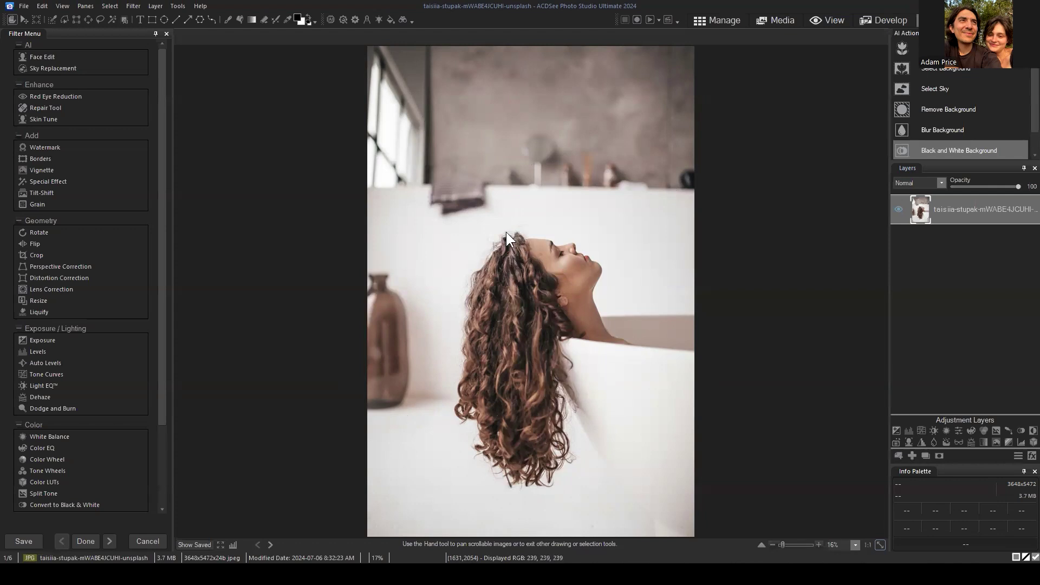
{"action": "left_click", "coordinate": [479, 371]}
{"action": "left_click", "coordinate": [971, 252]}
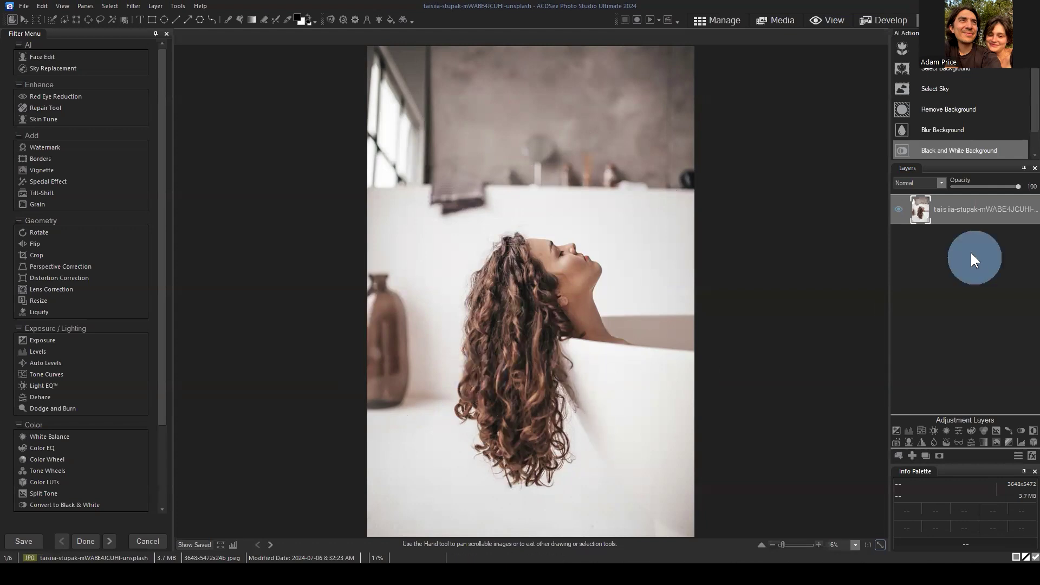
- Select the woman's hair, face and neck on the photo layer with the AI subject selection
{"action": "left_click", "coordinate": [971, 214]}
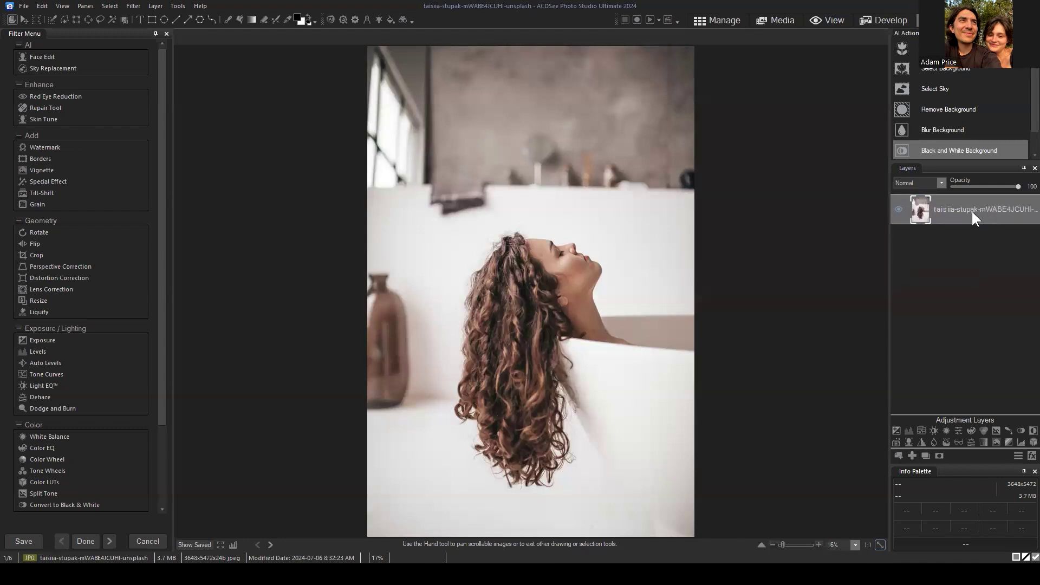
{"action": "left_click", "coordinate": [961, 210]}
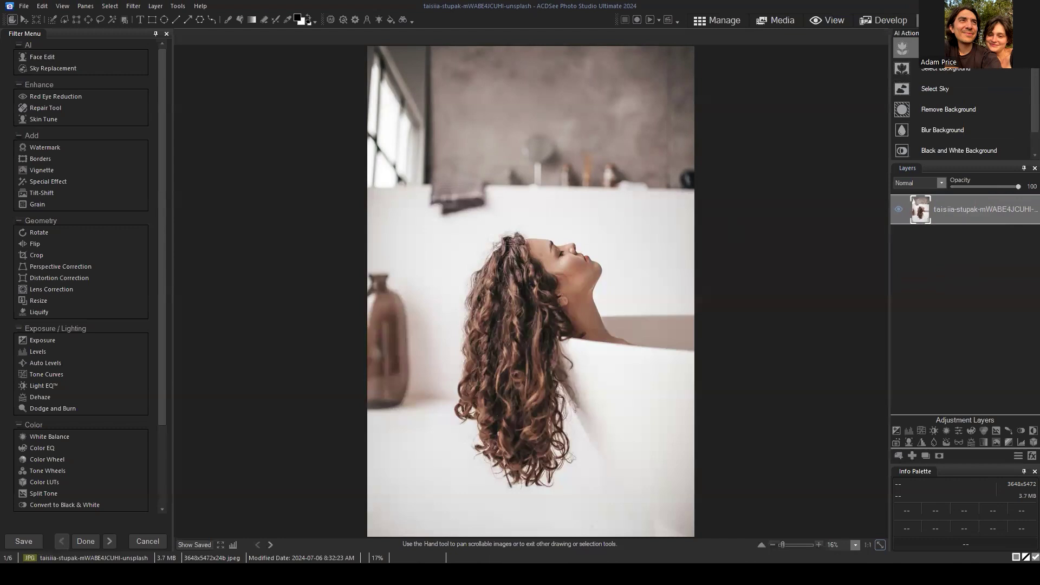
{"action": "left_click", "coordinate": [902, 48]}
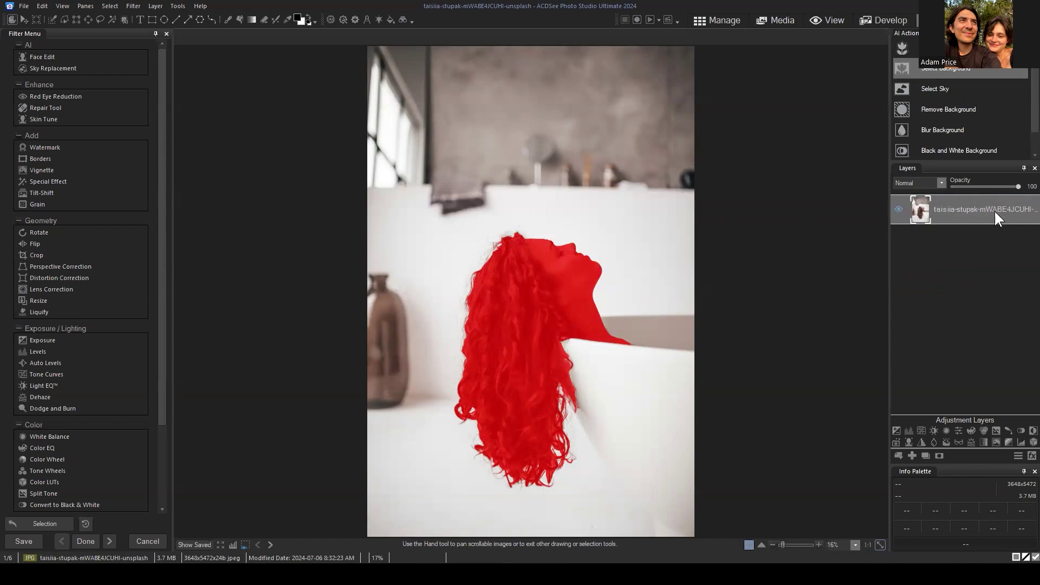
{"action": "left_click_drag", "start_coordinate": [994, 216], "coordinate": [989, 211]}
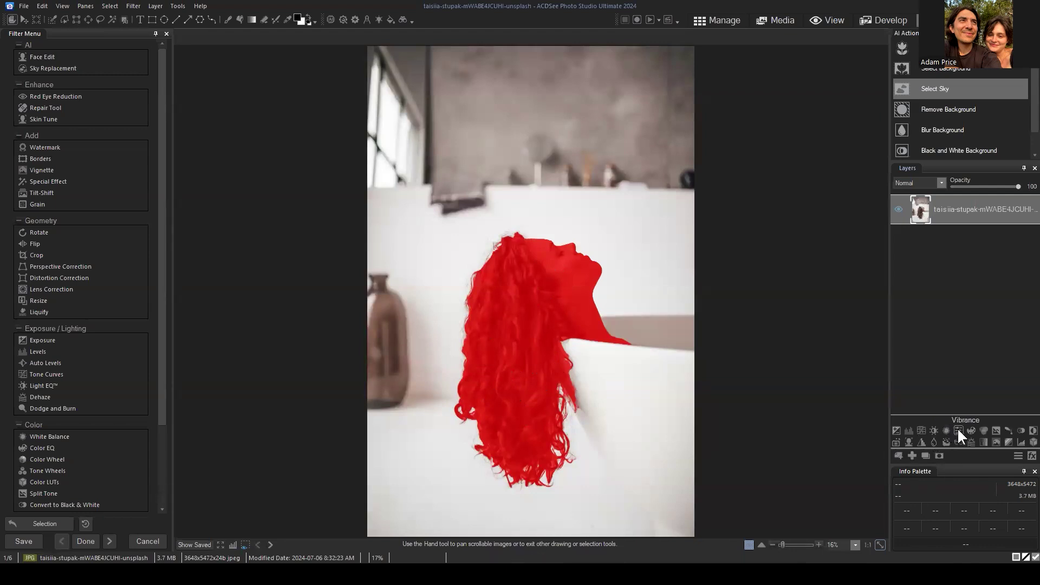
- Try an S-shaped Curves adjustment layer masked to the selected woman, and delete the adjustment layer
{"action": "left_click", "coordinate": [925, 427]}
{"action": "left_click_drag", "start_coordinate": [945, 364], "coordinate": [975, 321]}
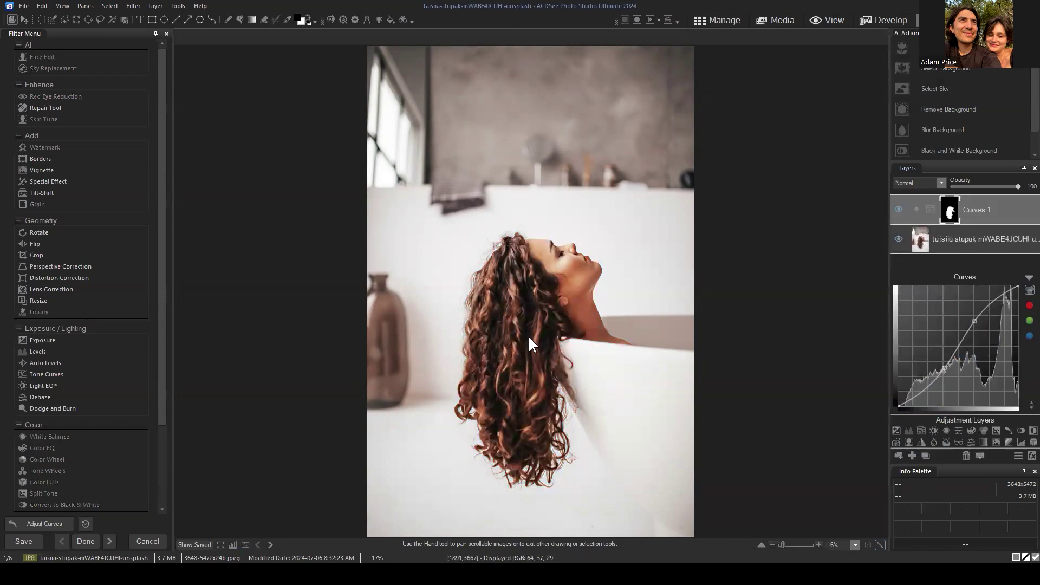
{"action": "left_click", "coordinate": [1029, 277]}
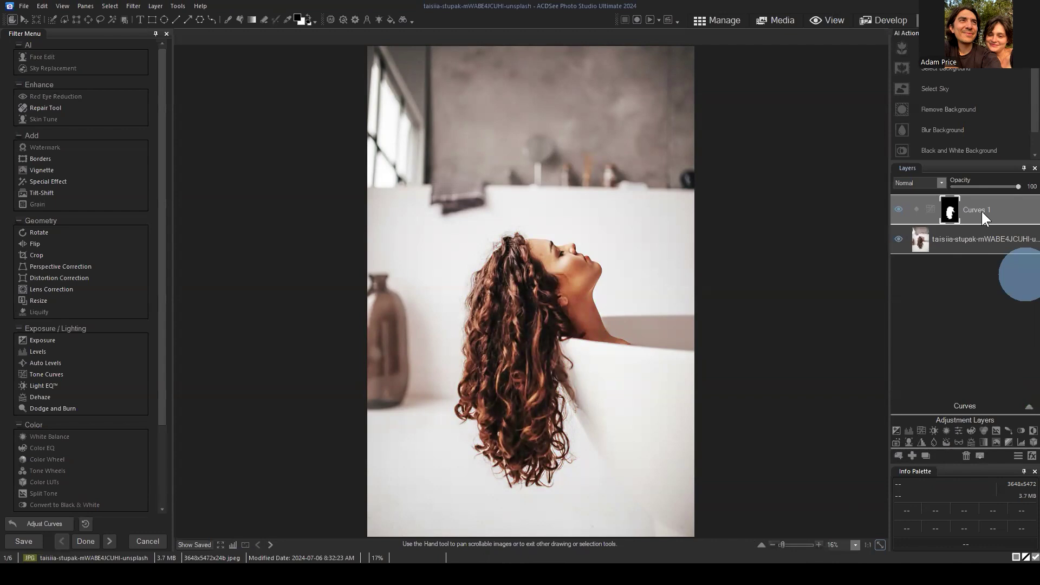
{"action": "left_click", "coordinate": [967, 455]}
- Duplicate the photo layer and mask the copy with a new AI selection of the woman
{"action": "left_click", "coordinate": [938, 48]}
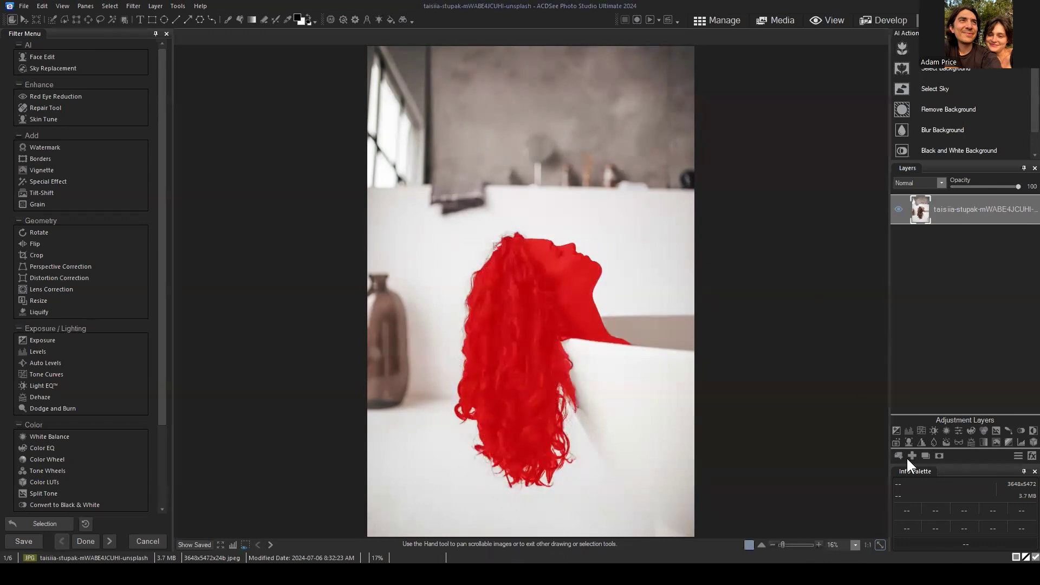
{"action": "left_click", "coordinate": [924, 455]}
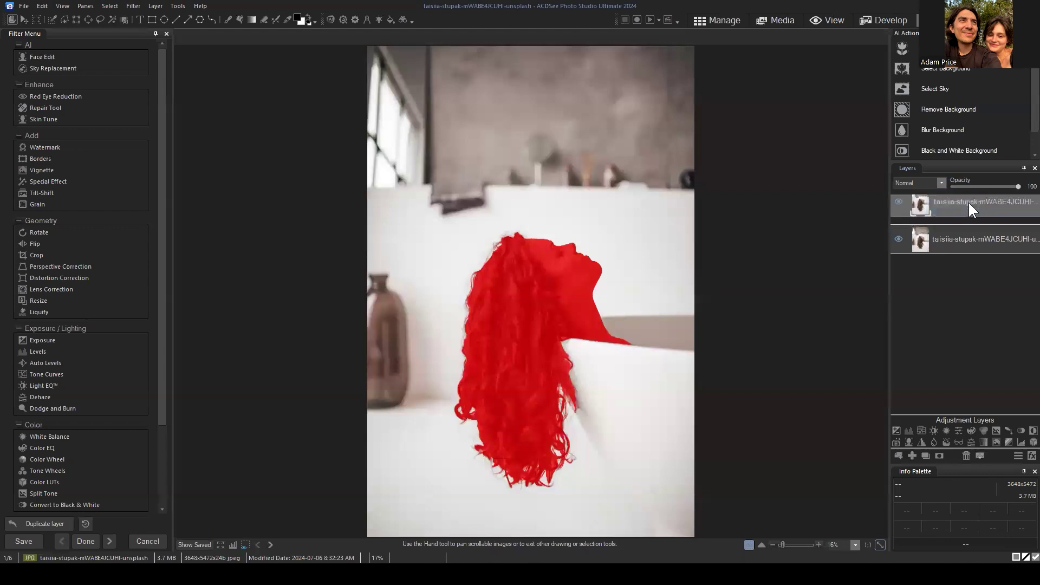
{"action": "left_click", "coordinate": [940, 456]}
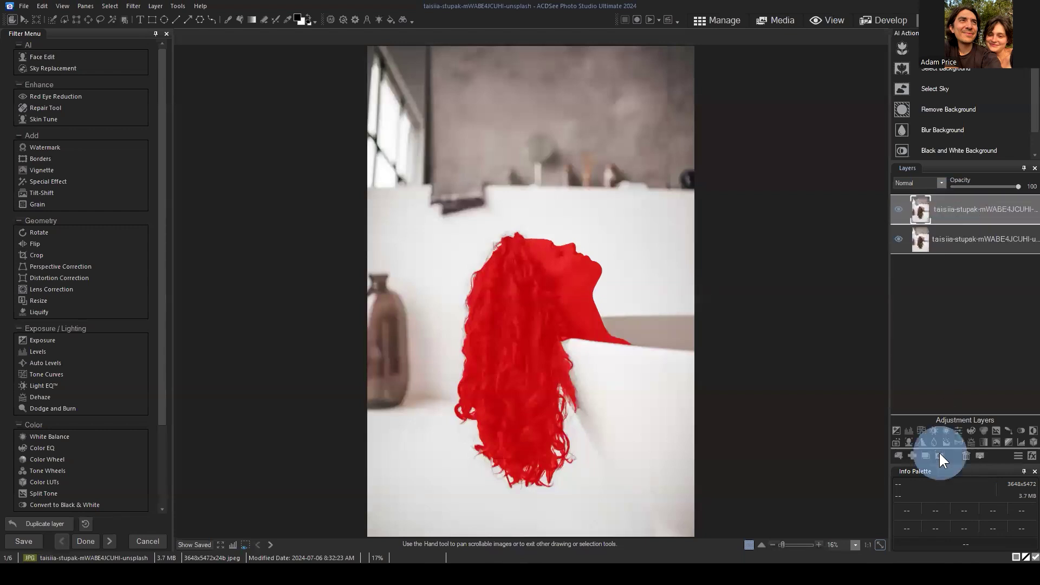
{"action": "left_click", "coordinate": [944, 208]}
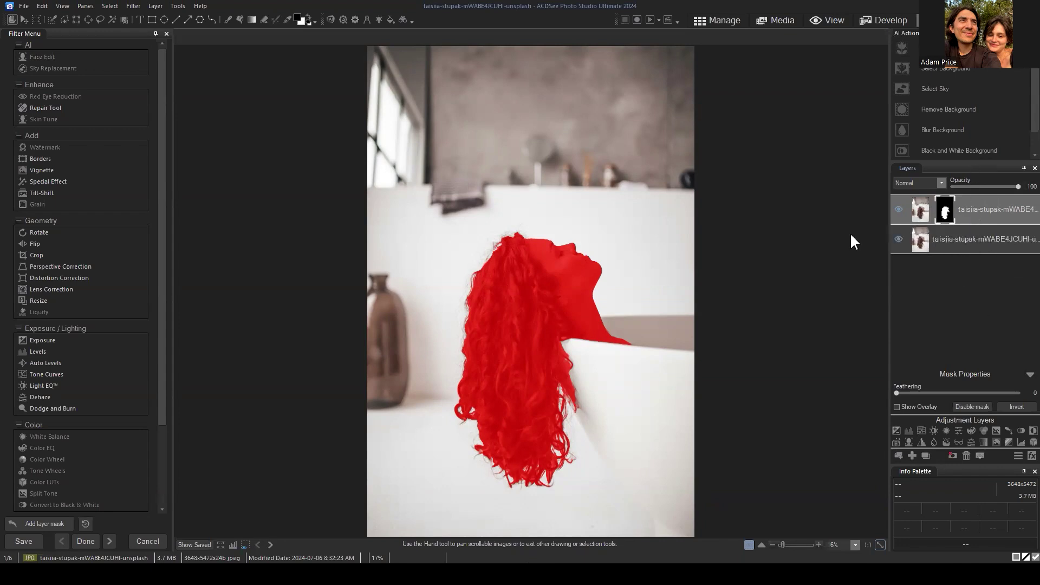
- Hide the original photo layer beneath the masked copy and clear the selection
{"action": "left_click", "coordinate": [959, 234]}
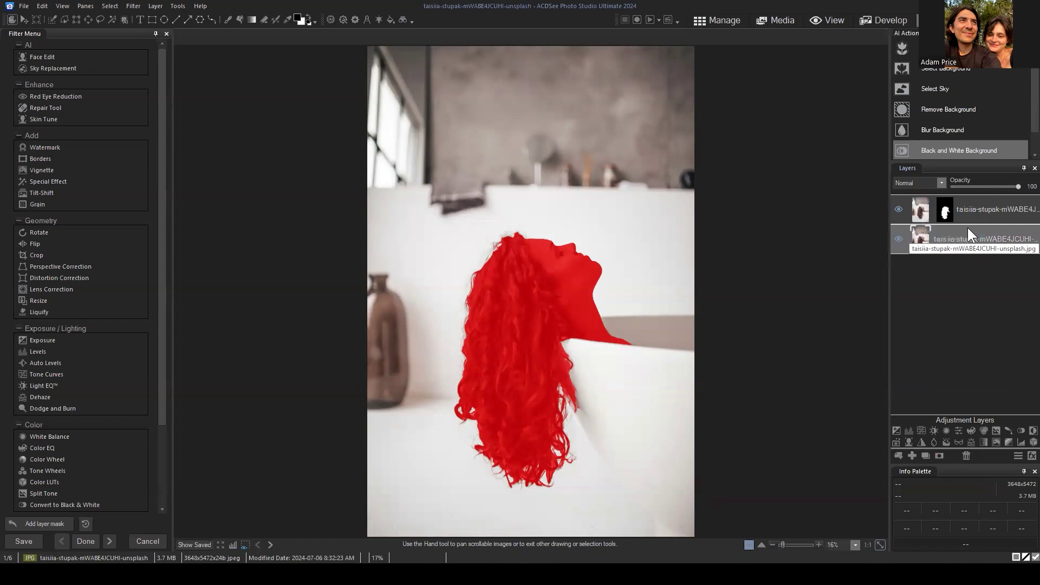
{"action": "left_click", "coordinate": [899, 240]}
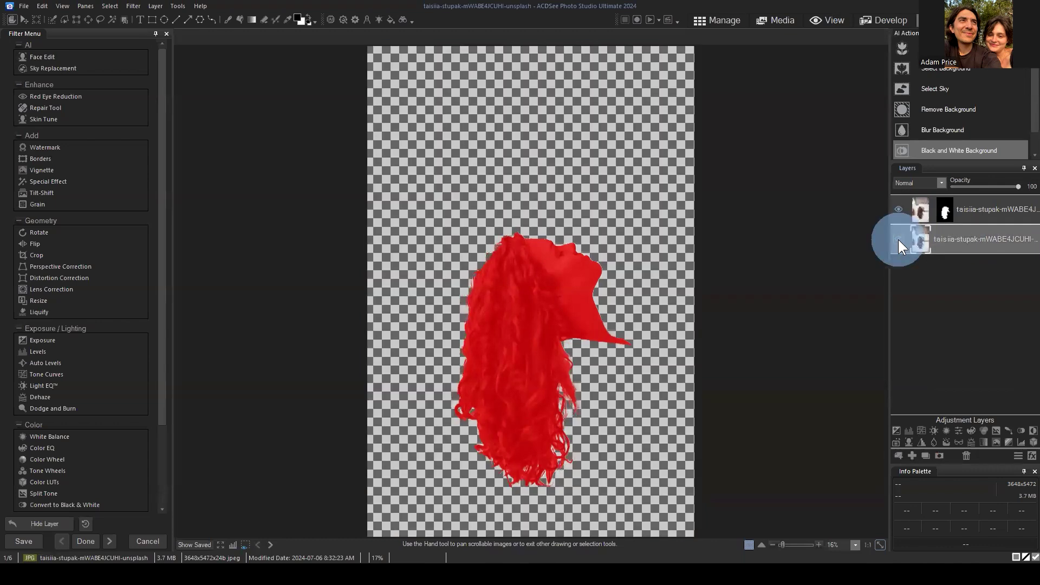
{"action": "left_click", "coordinate": [109, 6]}
{"action": "left_click", "coordinate": [124, 29]}
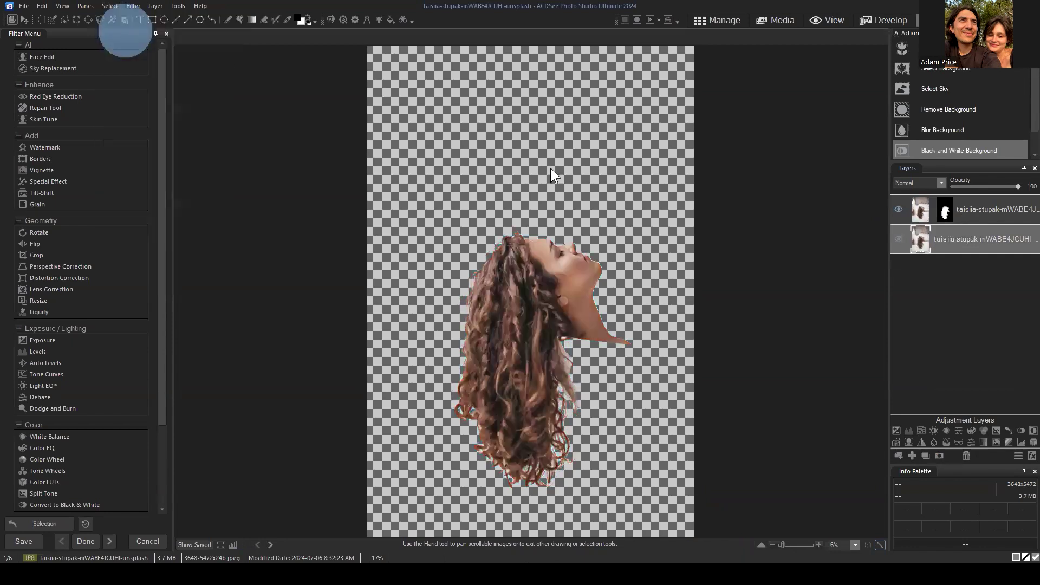
{"action": "left_click", "coordinate": [965, 288]}
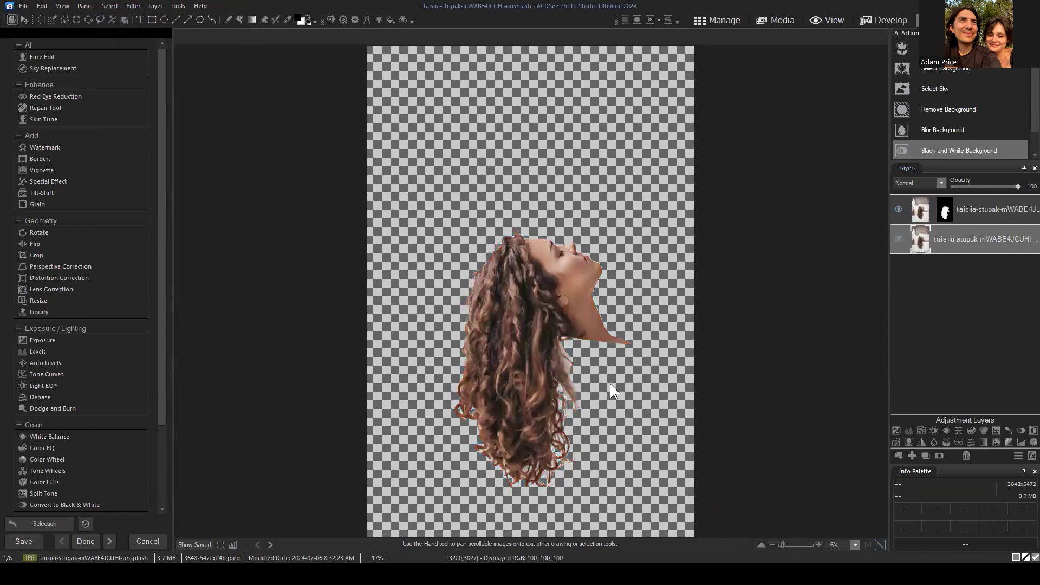
- Make the masked copy the active layer and show the original photo layer again
{"action": "left_click", "coordinate": [988, 216]}
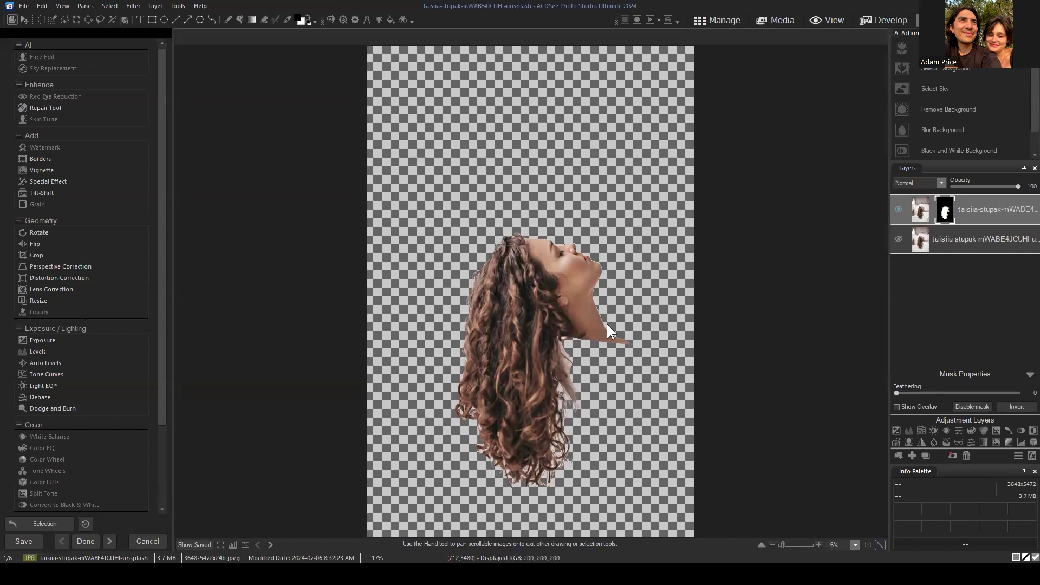
{"action": "left_click", "coordinate": [982, 206]}
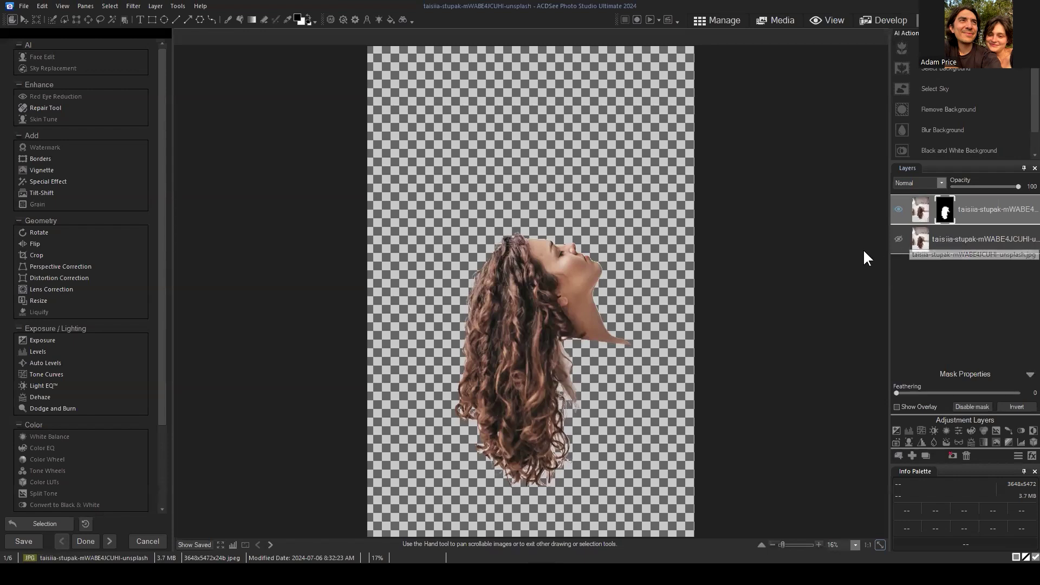
{"action": "left_click", "coordinate": [948, 206]}
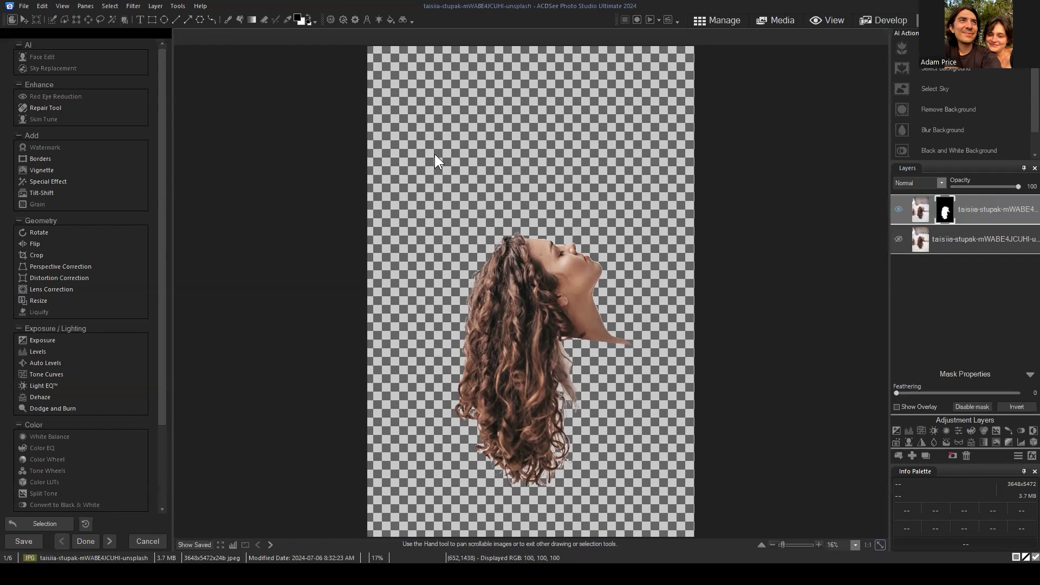
{"action": "left_click", "coordinate": [978, 211]}
{"action": "left_click", "coordinate": [979, 210]}
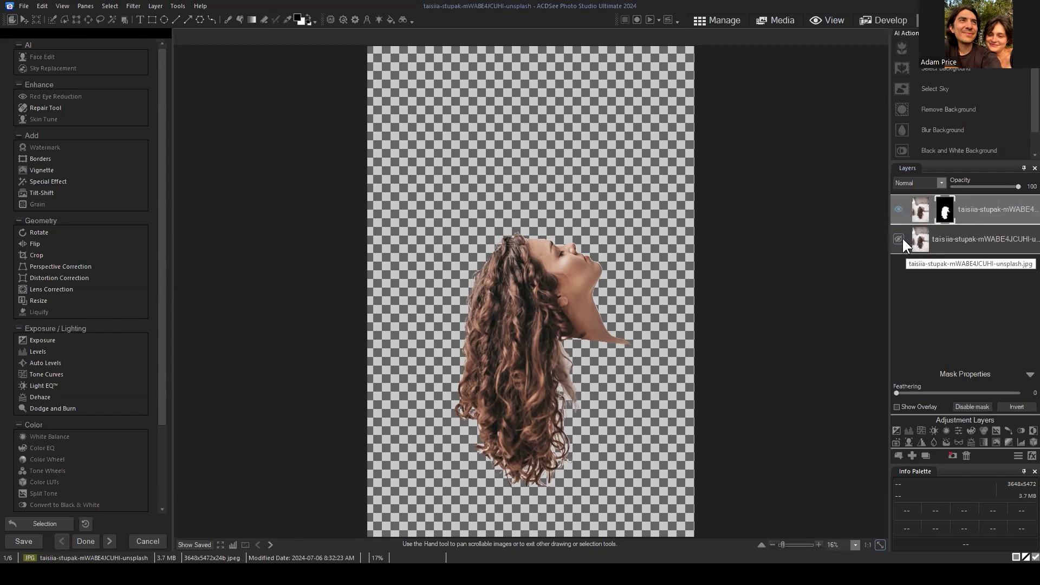
{"action": "left_click", "coordinate": [898, 239]}
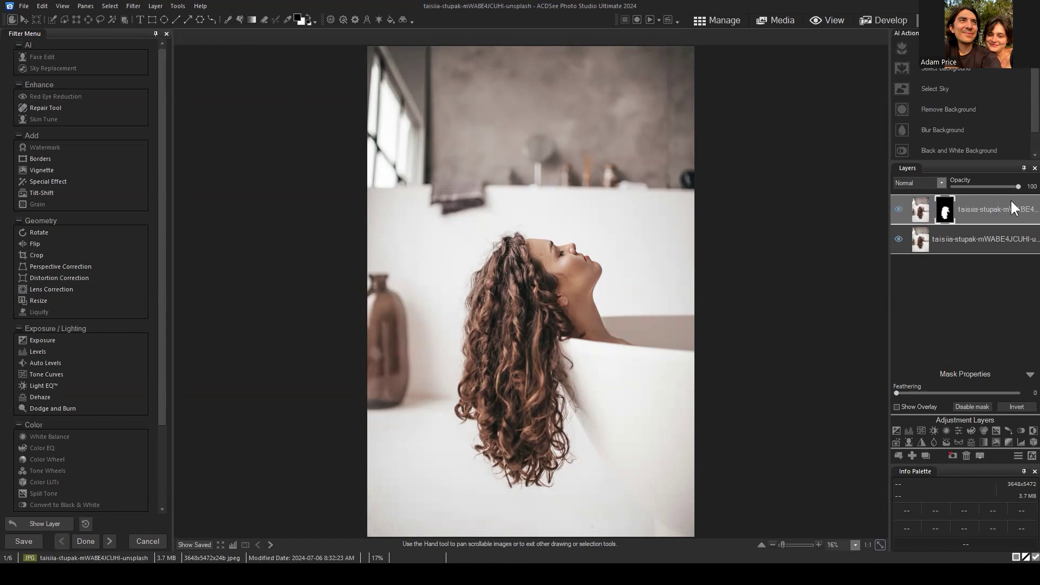
- Try drawing a filled ellipse around the woman's head directly on the masked copy's image, and undo it
{"action": "left_click", "coordinate": [925, 209]}
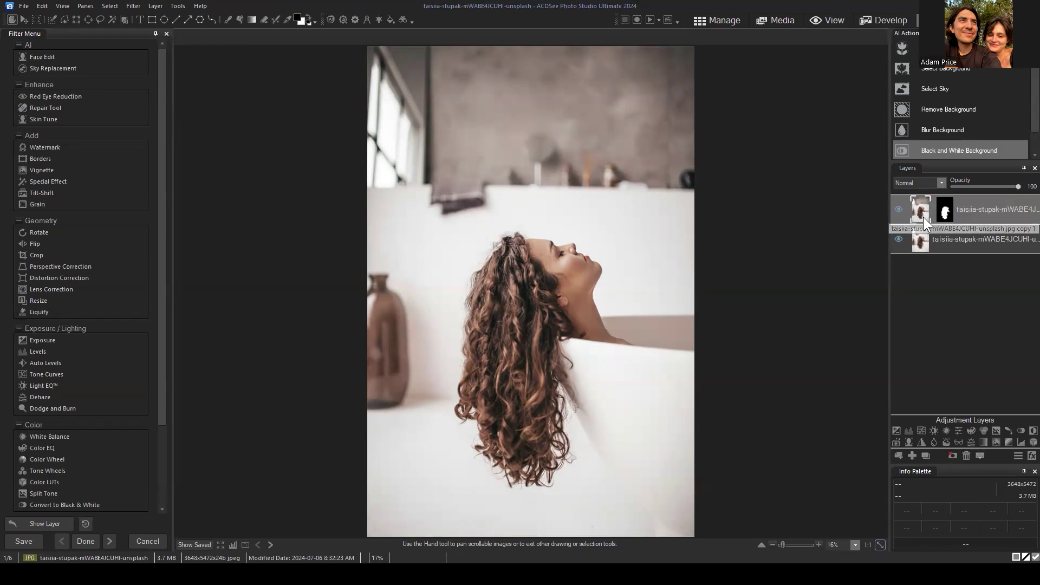
{"action": "left_click", "coordinate": [162, 19]}
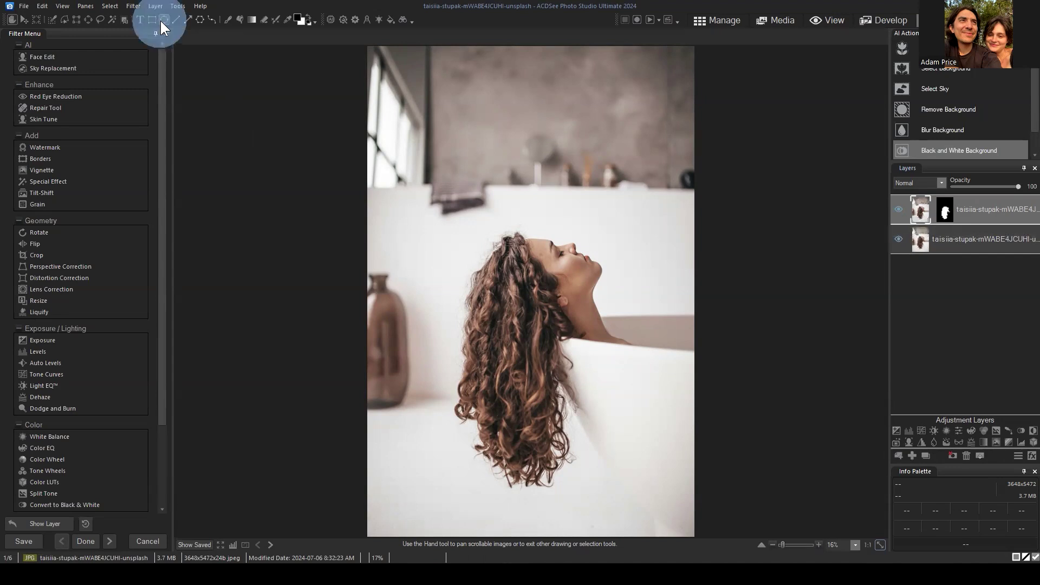
{"action": "left_click_drag", "start_coordinate": [443, 158], "coordinate": [639, 372]}
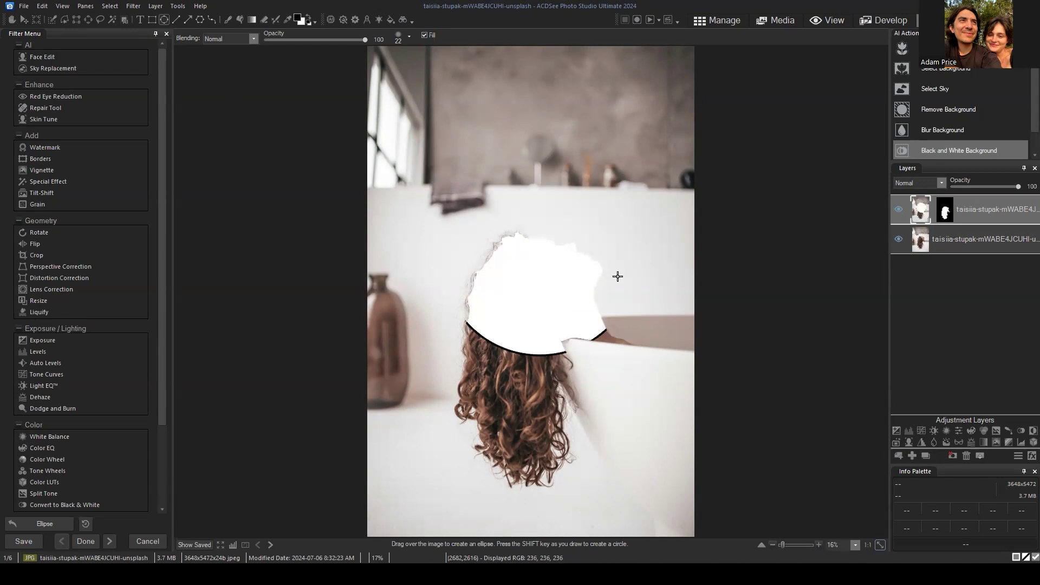
{"action": "key", "text": "ctrl+z"}
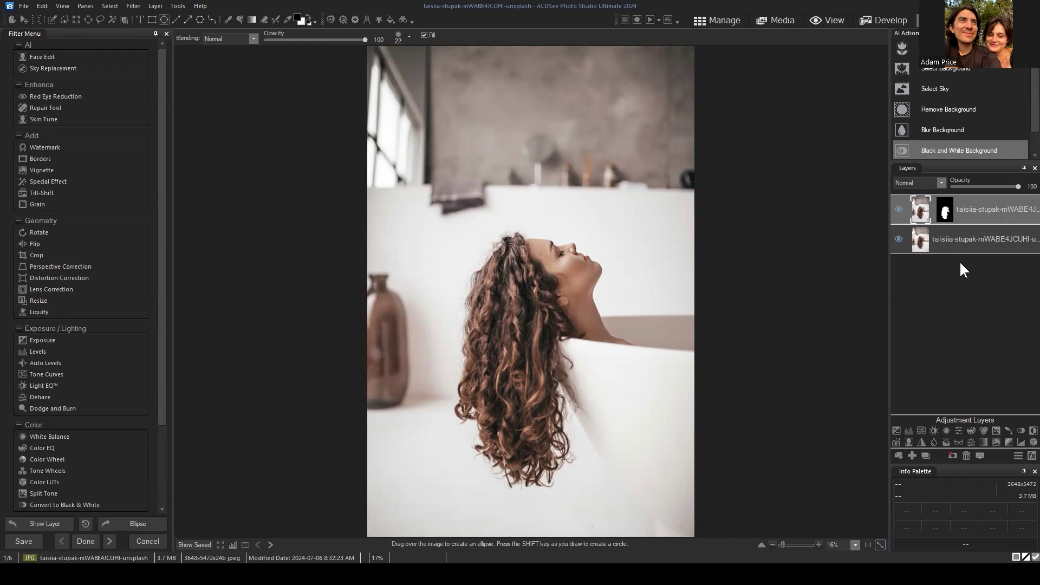
- Add a blank layer above the masked copy of the woman and keep it at the top of the stack
{"action": "left_click", "coordinate": [913, 454]}
{"action": "left_click", "coordinate": [951, 212]}
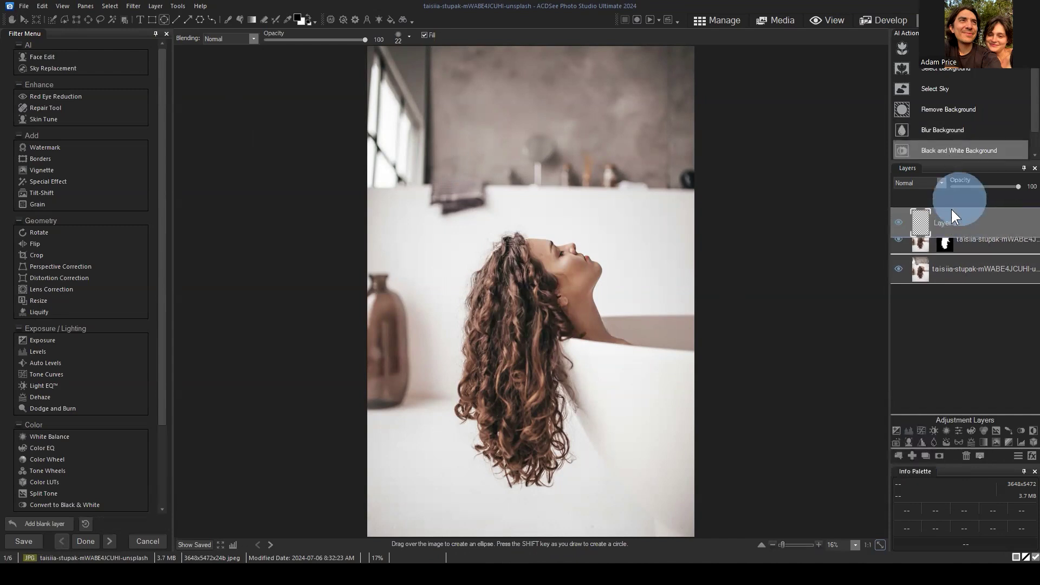
{"action": "mouse_move", "coordinate": [976, 205]}
{"action": "left_mouse_down"}
{"action": "mouse_move", "coordinate": [976, 244]}
{"action": "mouse_move", "coordinate": [958, 215]}
{"action": "left_mouse_up"}
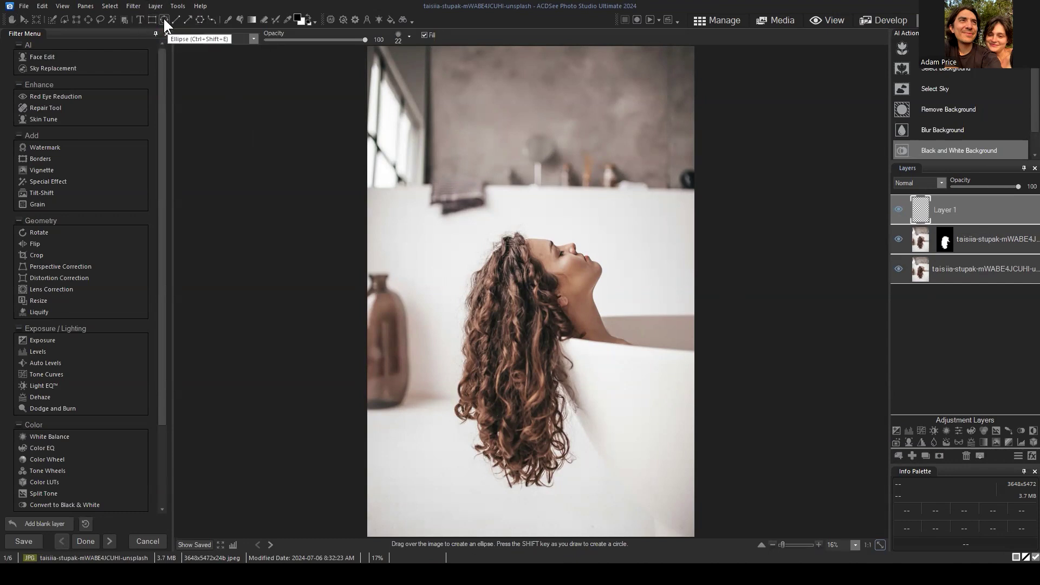
{"action": "left_click_drag", "start_coordinate": [984, 209], "coordinate": [939, 209]}
{"action": "left_click_drag", "start_coordinate": [935, 247], "coordinate": [949, 197]}
- Set the foreground color to white for the Ellipse tool
{"action": "left_click", "coordinate": [163, 20]}
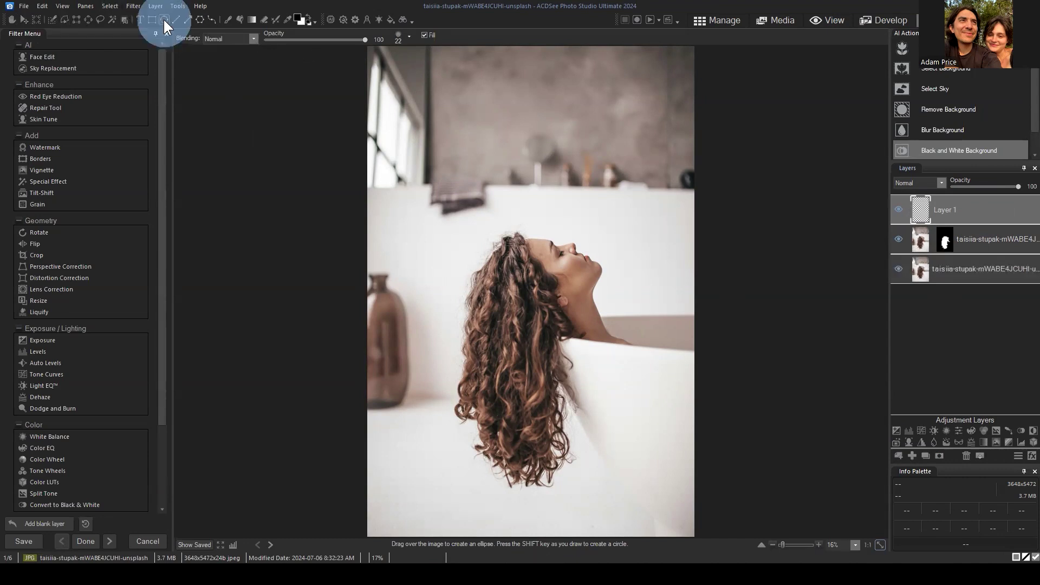
{"action": "left_click", "coordinate": [297, 16]}
{"action": "left_click", "coordinate": [448, 318]}
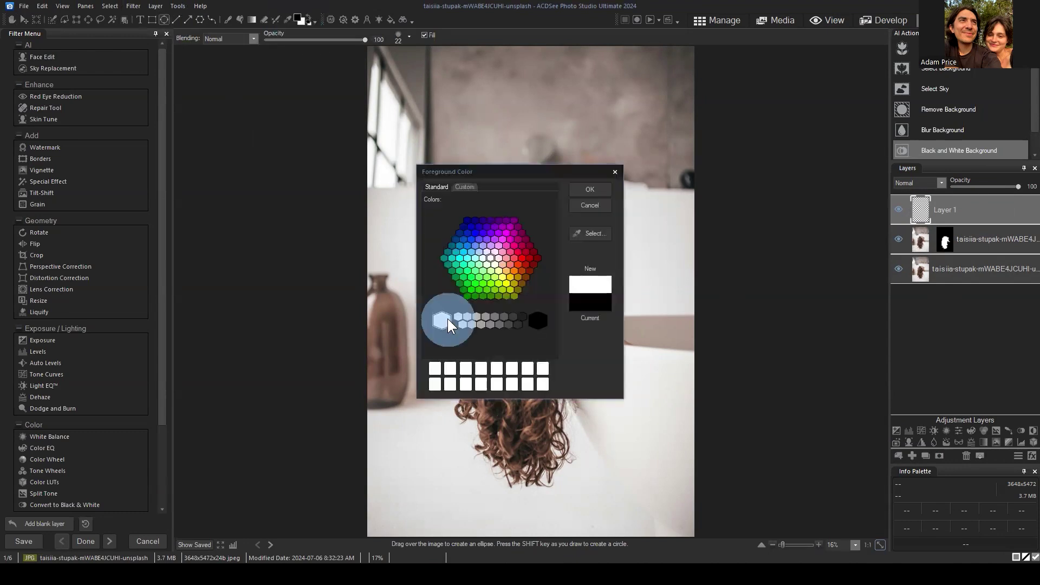
{"action": "left_click", "coordinate": [590, 188]}
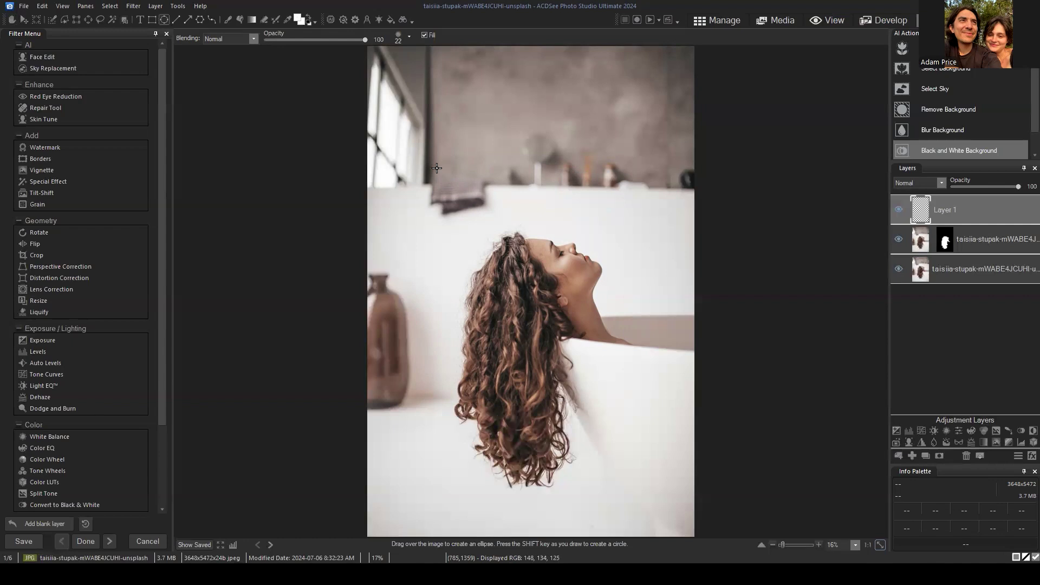
- Draw a filled white circle over the woman's head on the blank layer, undoing the small trial ellipse first
{"action": "left_click_drag", "start_coordinate": [431, 140], "coordinate": [488, 164]}
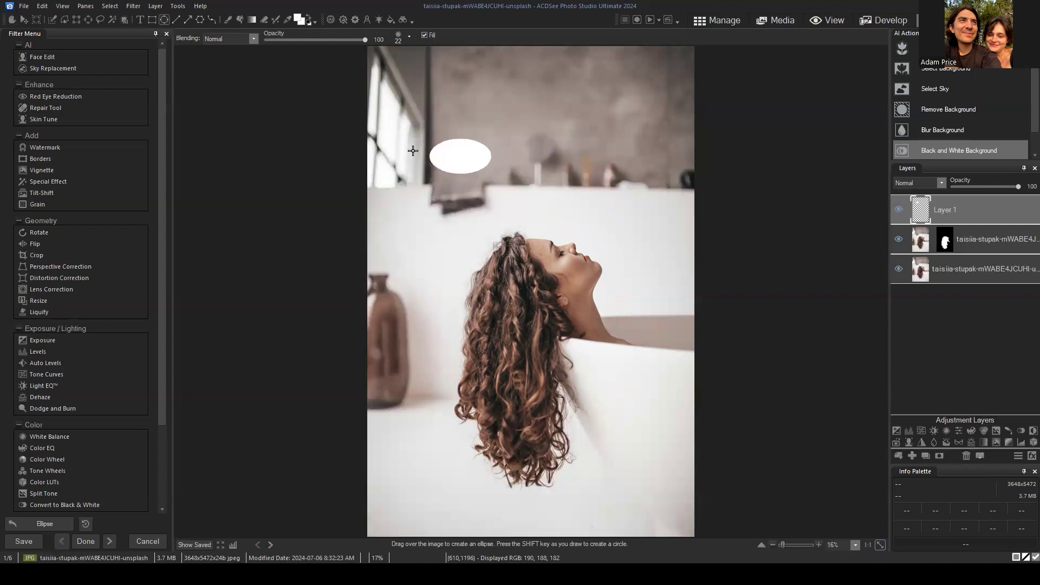
{"action": "key", "text": "ctrl+z"}
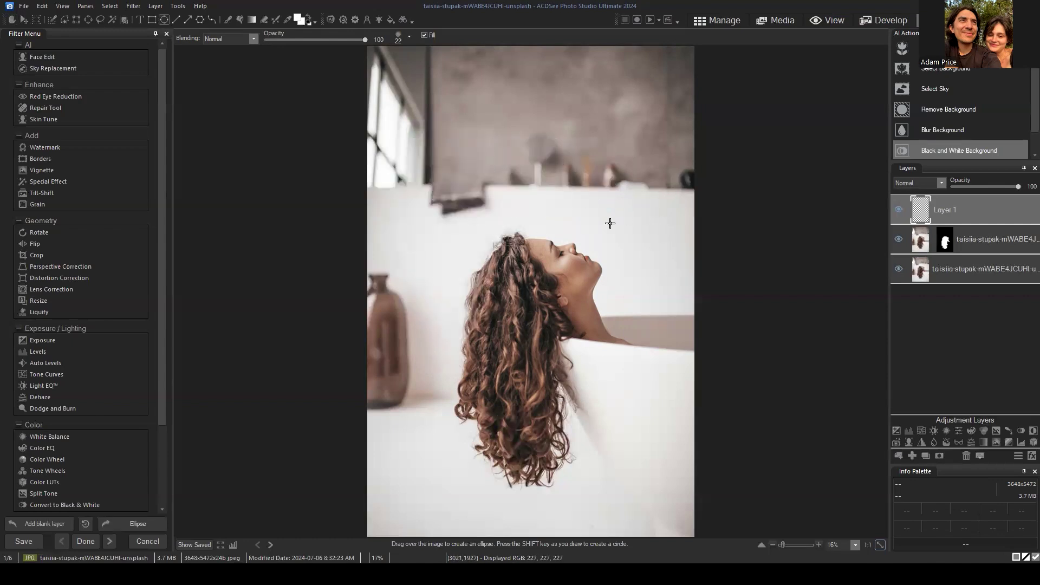
{"action": "left_click", "coordinate": [420, 150]}
{"action": "left_click_drag", "start_coordinate": [420, 150], "coordinate": [623, 349]}
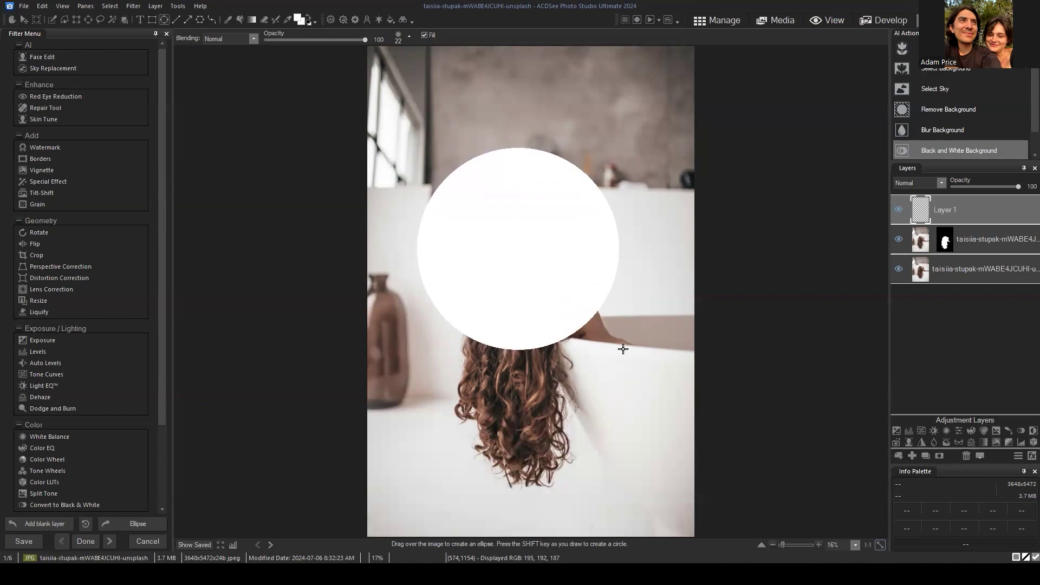
{"action": "left_click_drag", "start_coordinate": [623, 349], "coordinate": [646, 348]}
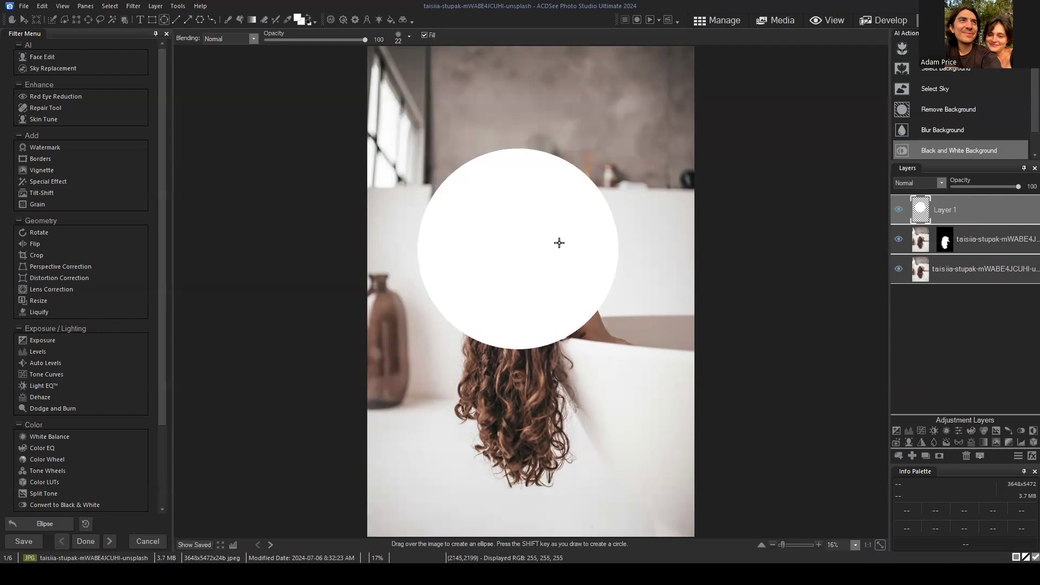
- Move the white circle down around the woman's head and place its layer beneath the masked copy
{"action": "left_click", "coordinate": [23, 18]}
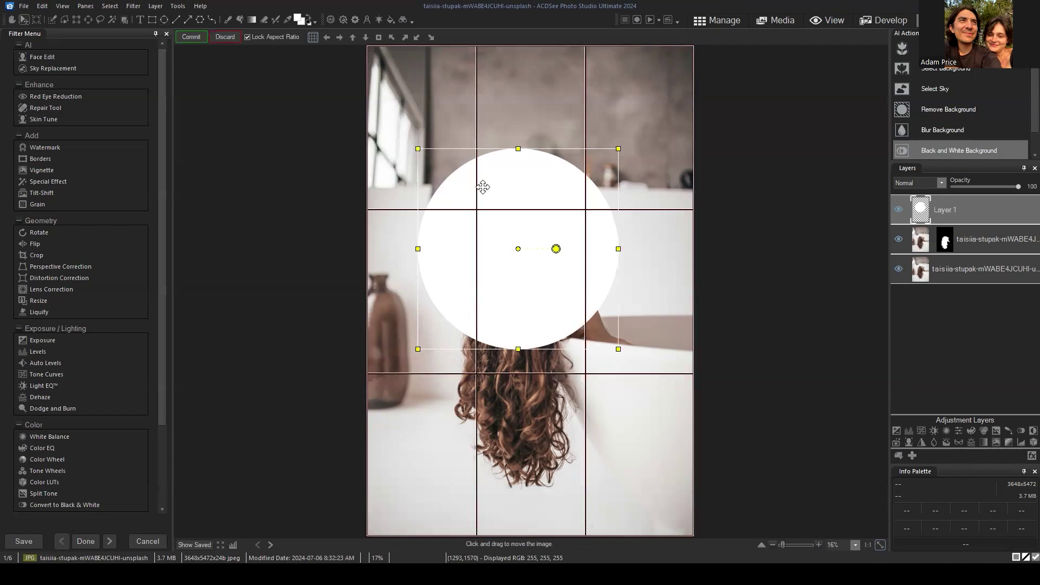
{"action": "left_click", "coordinate": [24, 20]}
{"action": "left_click_drag", "start_coordinate": [536, 187], "coordinate": [547, 225]}
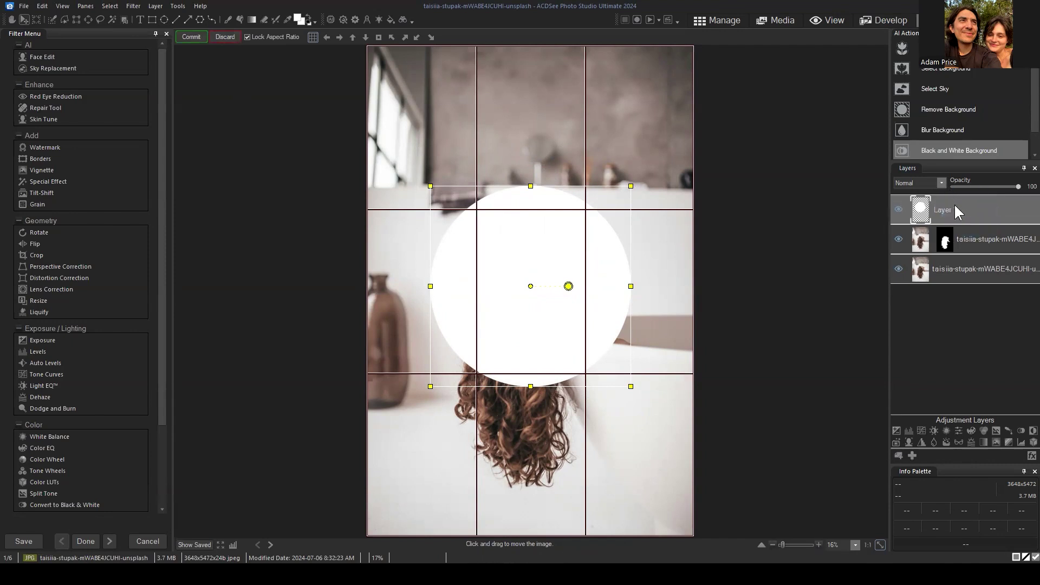
{"action": "left_click_drag", "start_coordinate": [959, 208], "coordinate": [966, 251]}
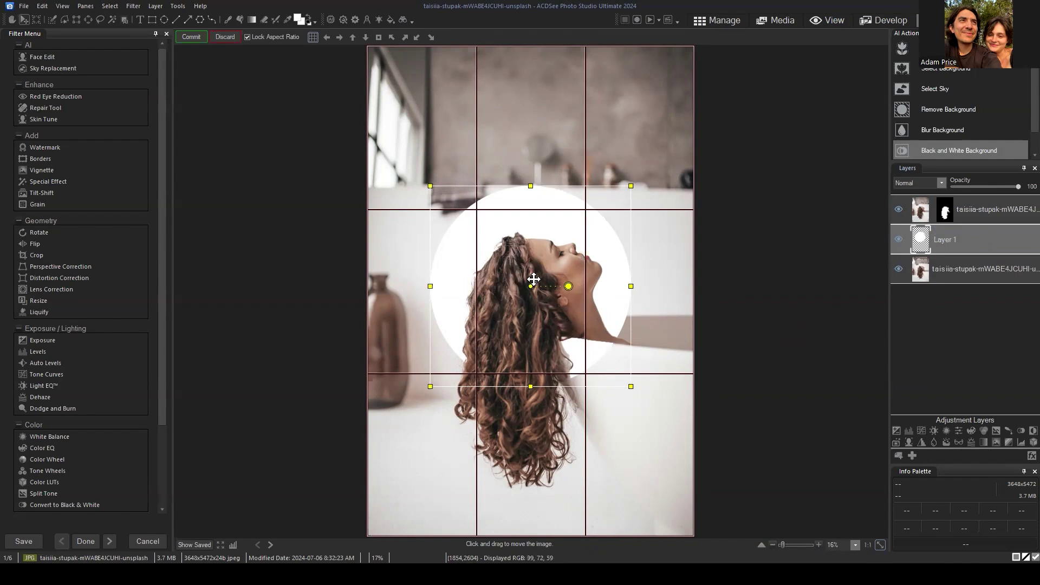
{"action": "left_click", "coordinate": [190, 37]}
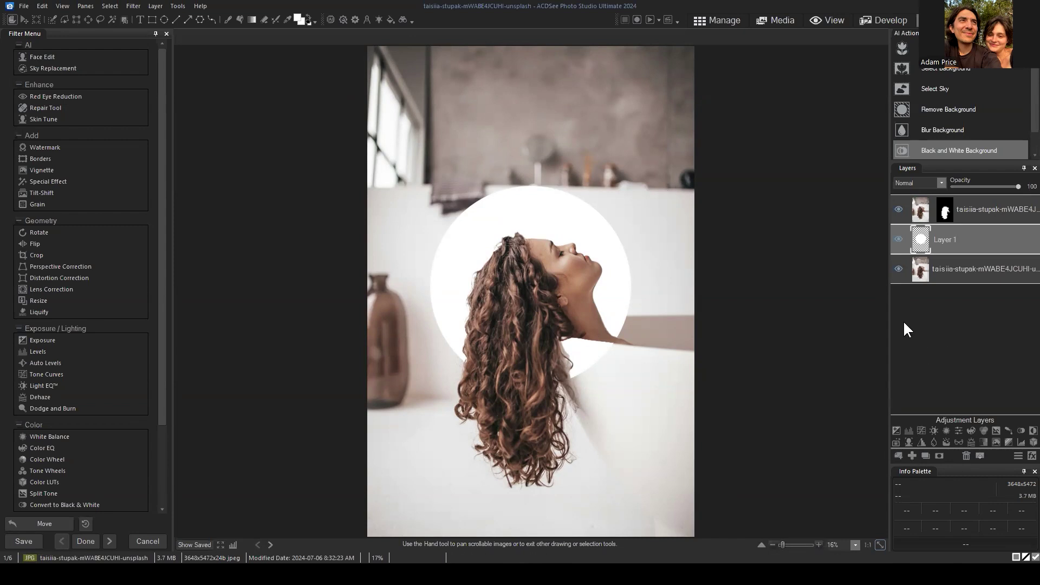
- Rename the original photo layer as Base Layer
{"action": "left_click", "coordinate": [974, 271]}
{"action": "right_click", "coordinate": [967, 268]}
{"action": "left_click", "coordinate": [943, 275]}
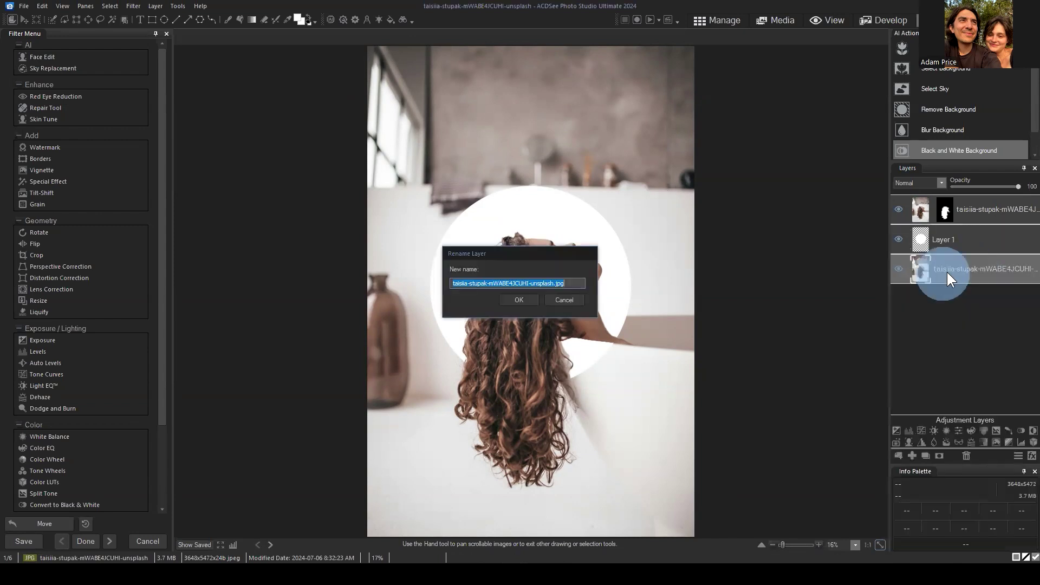
{"action": "type", "text": "Base Layer"}
{"action": "key", "text": "Return"}
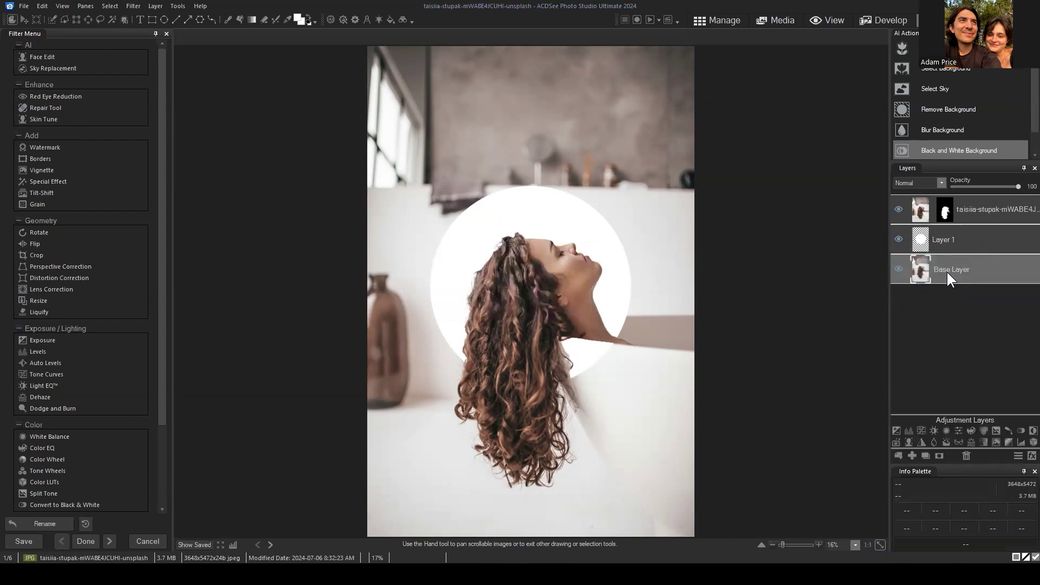
- Rename the masked copy of the woman as Selection (face)
{"action": "left_click", "coordinate": [965, 271]}
{"action": "left_click", "coordinate": [977, 207]}
{"action": "right_click", "coordinate": [977, 207]}
{"action": "left_click", "coordinate": [948, 213]}
{"action": "type", "text": "S"}
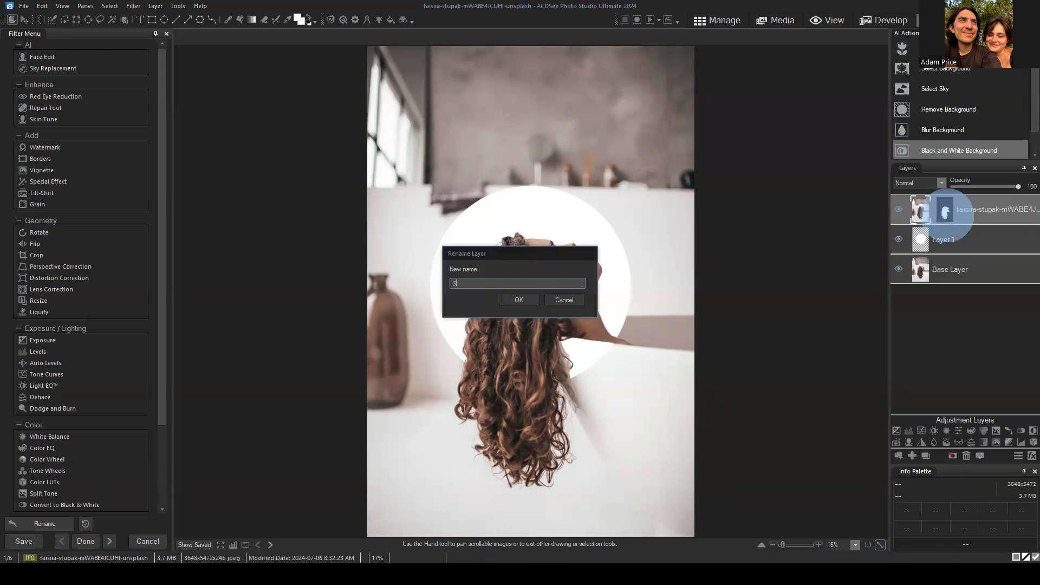
{"action": "type", "text": "election (face"}
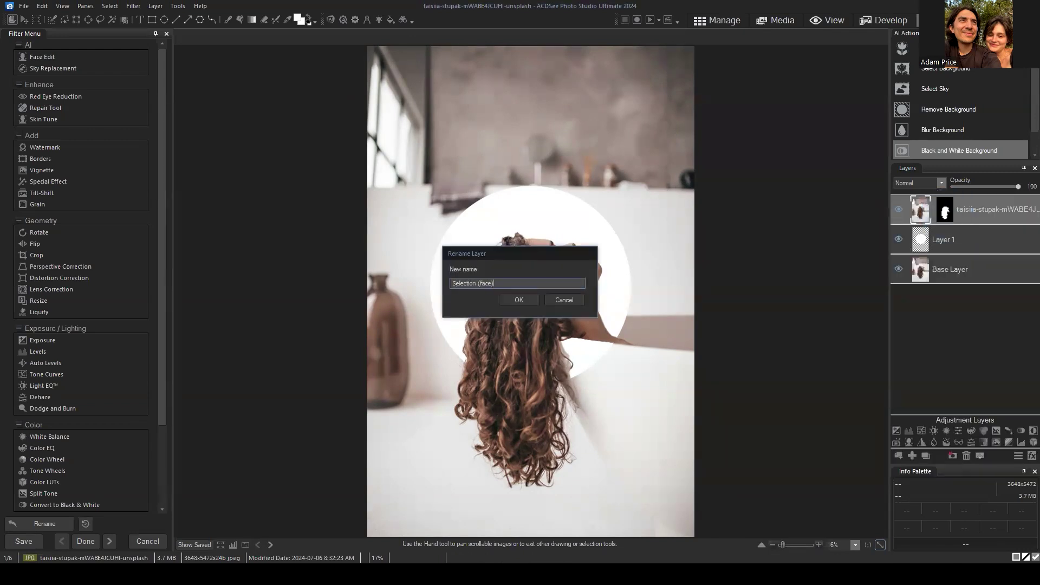
{"action": "key", "text": "Return"}
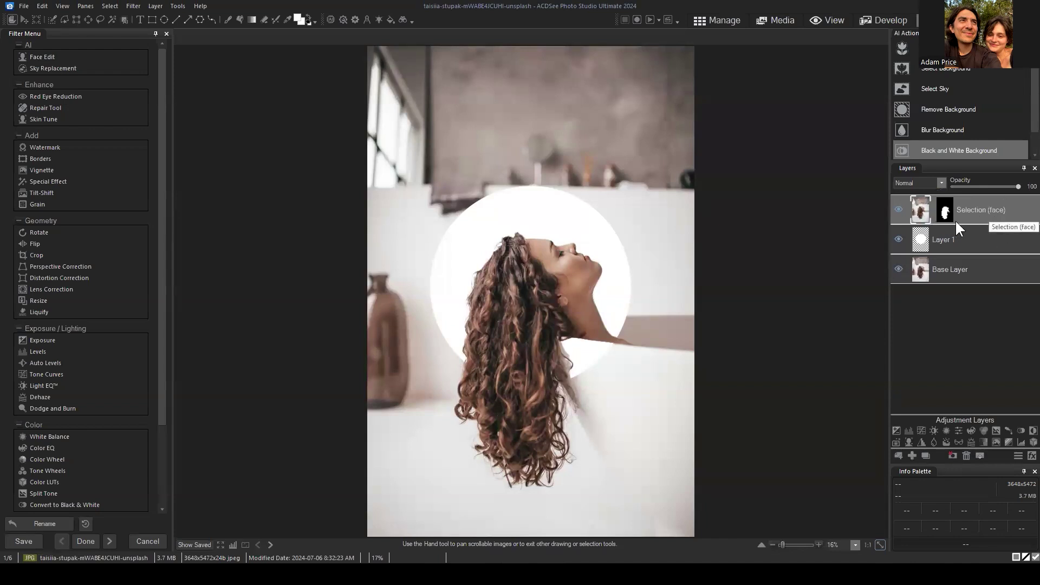
- Rename the layer holding the white circle as Circle
{"action": "left_click", "coordinate": [994, 241]}
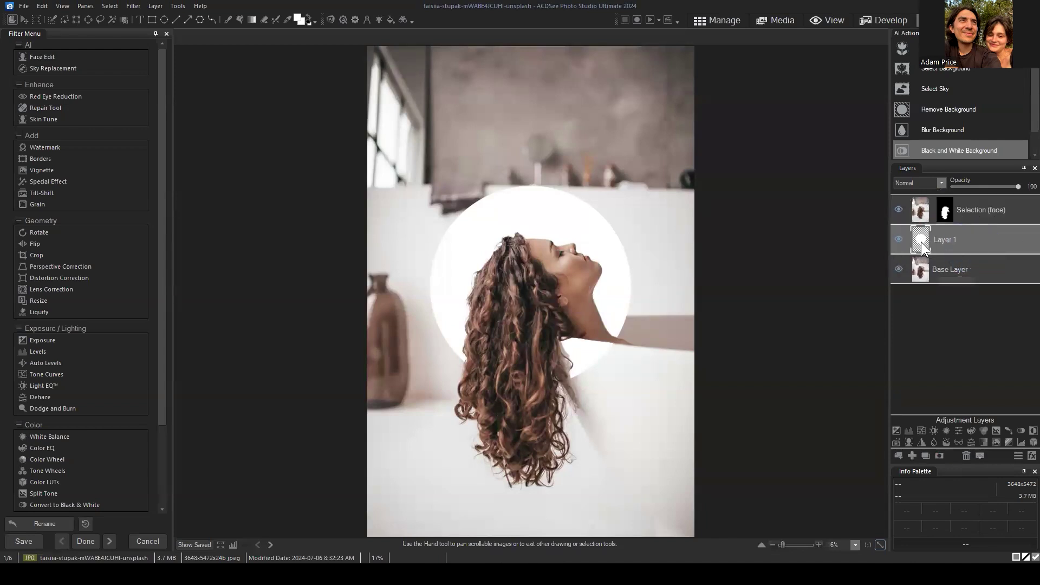
{"action": "right_click", "coordinate": [976, 241]}
{"action": "left_click", "coordinate": [941, 250]}
{"action": "type", "text": "CX"}
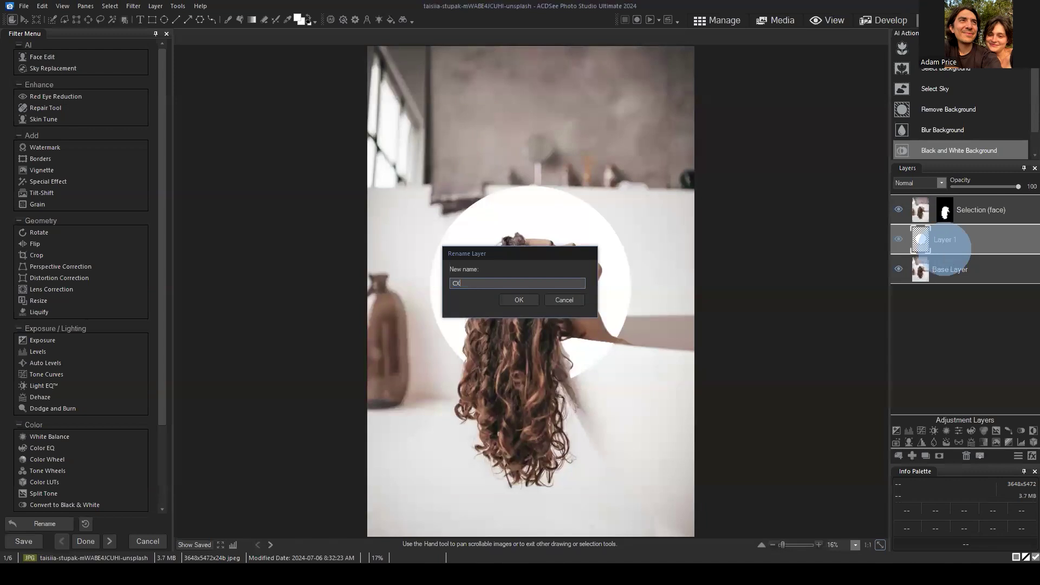
{"action": "type", "text": "rcle"}
{"action": "key", "text": "Return"}
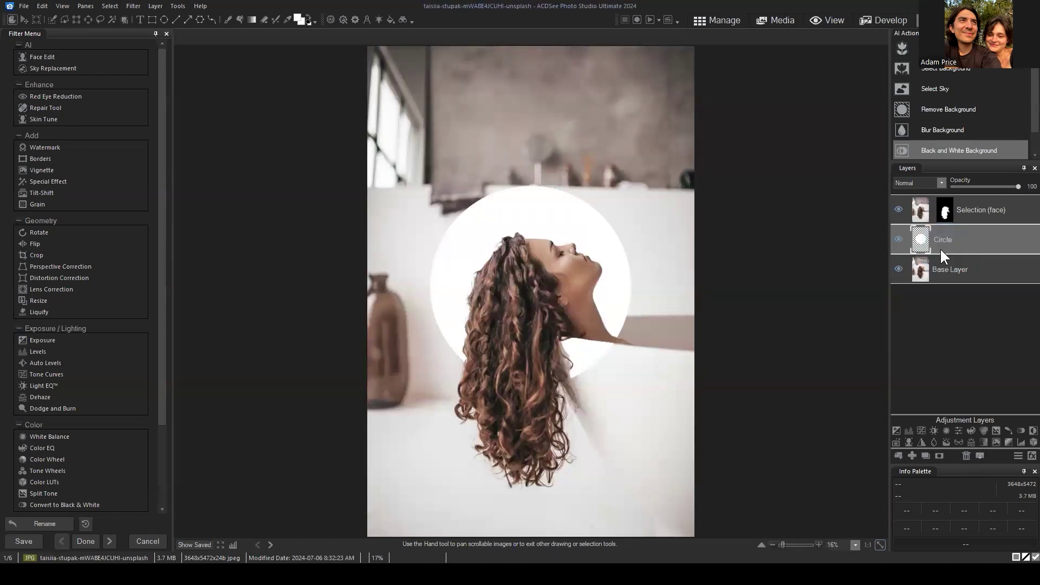
- Add a layer mask to the Circle layer and collapse the mask properties
{"action": "left_click", "coordinate": [984, 208]}
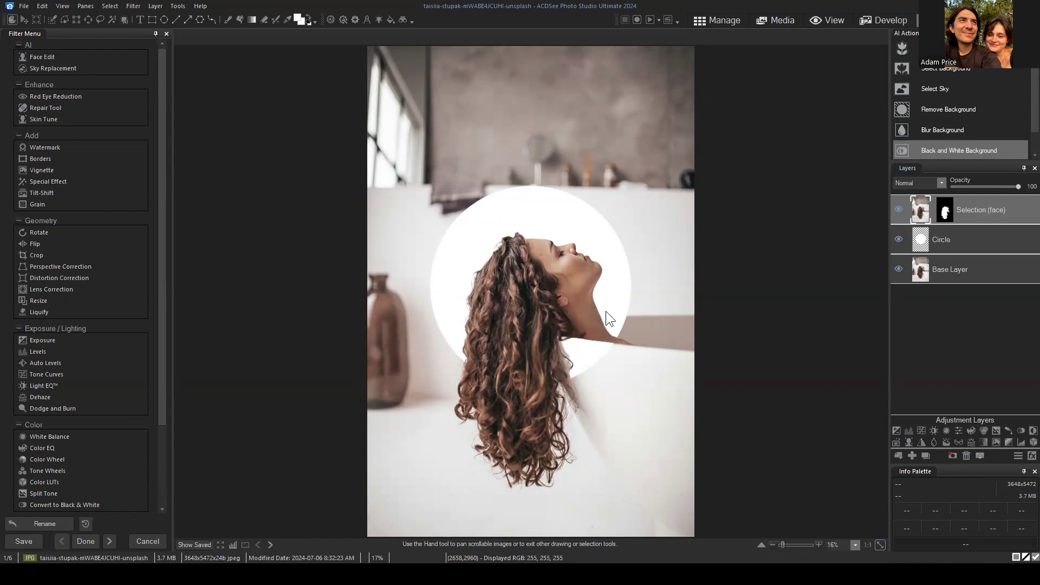
{"action": "left_click", "coordinate": [966, 240]}
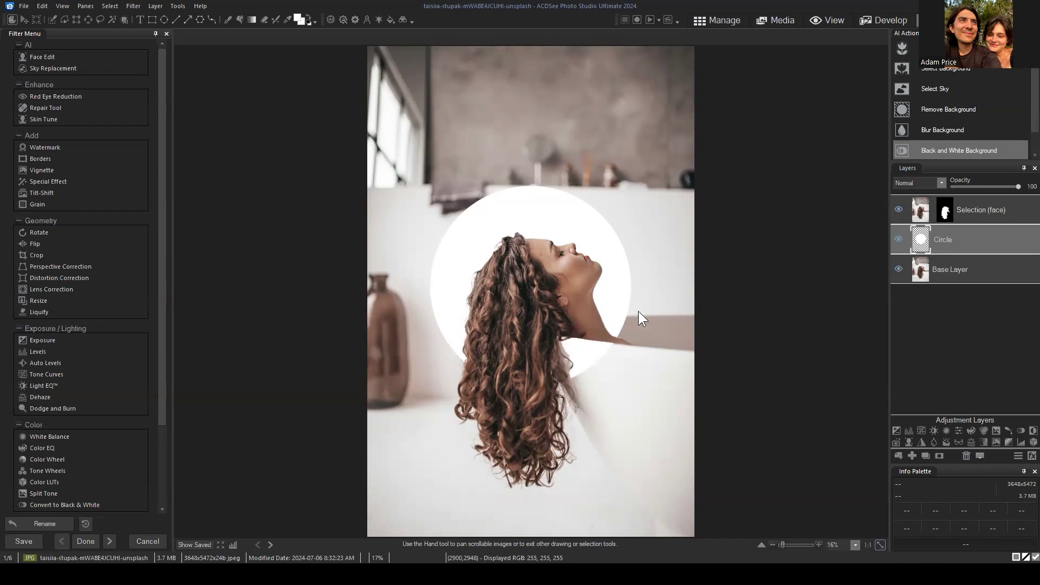
{"action": "left_click", "coordinate": [961, 242]}
{"action": "left_click_drag", "start_coordinate": [952, 238], "coordinate": [949, 230]}
{"action": "left_click_drag", "start_coordinate": [967, 244], "coordinate": [961, 242]}
{"action": "left_click", "coordinate": [938, 456]}
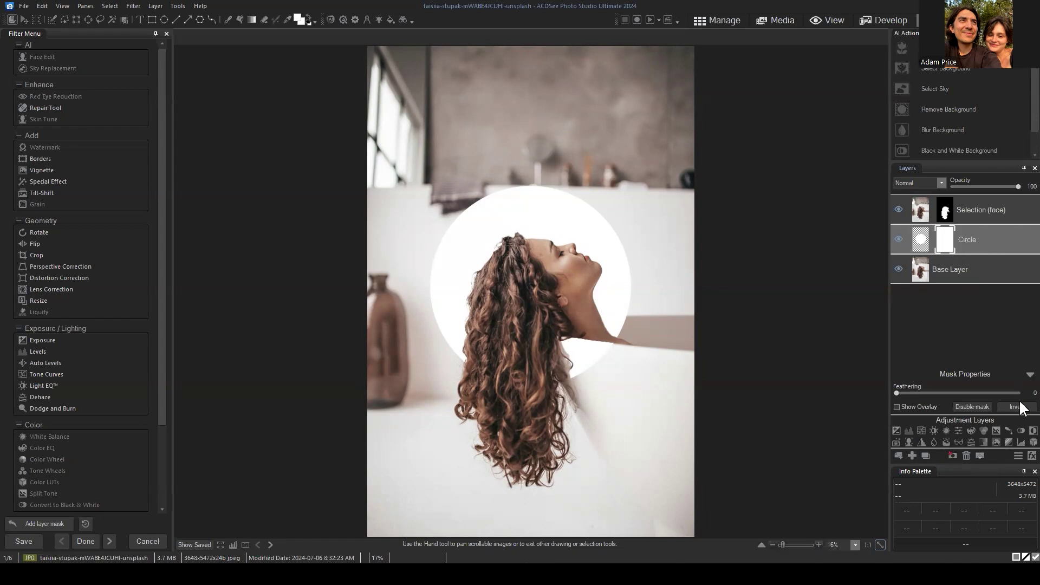
{"action": "left_click", "coordinate": [1029, 374]}
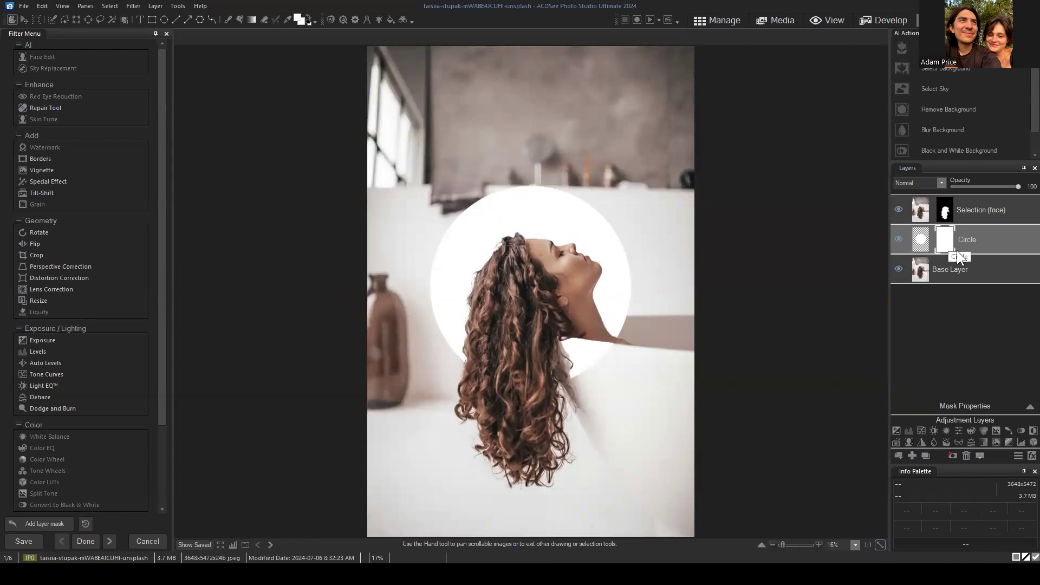
- Try the Circle layer's mask filled with black and restore it to white, twice
{"action": "right_click", "coordinate": [942, 238]}
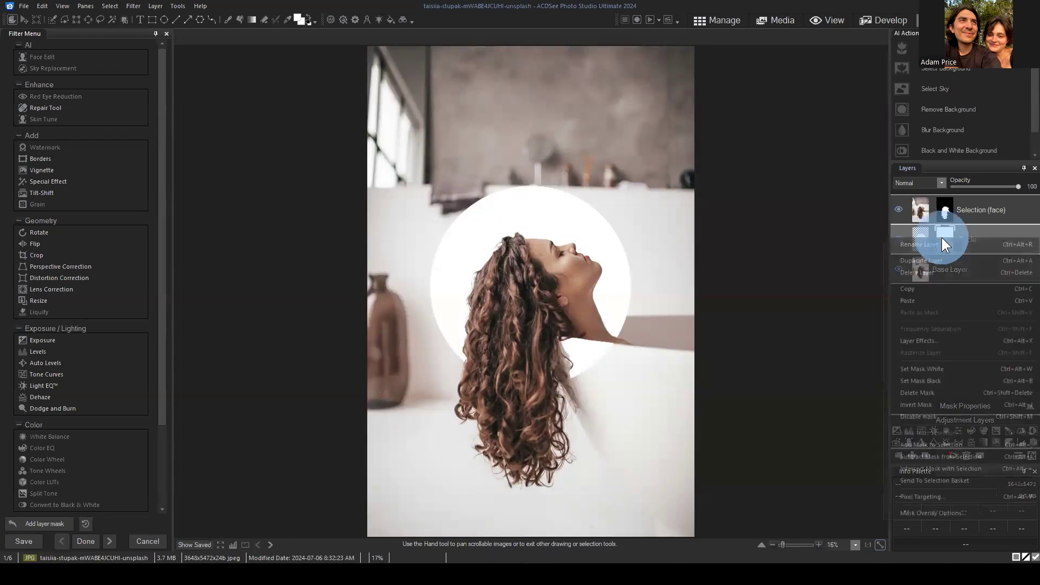
{"action": "left_click", "coordinate": [943, 380]}
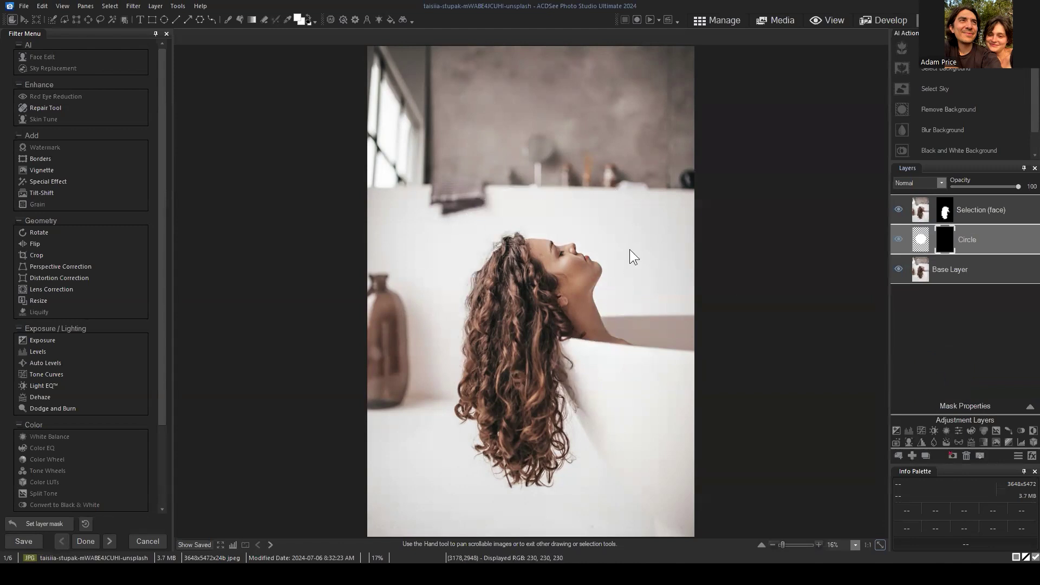
{"action": "right_click", "coordinate": [942, 239]}
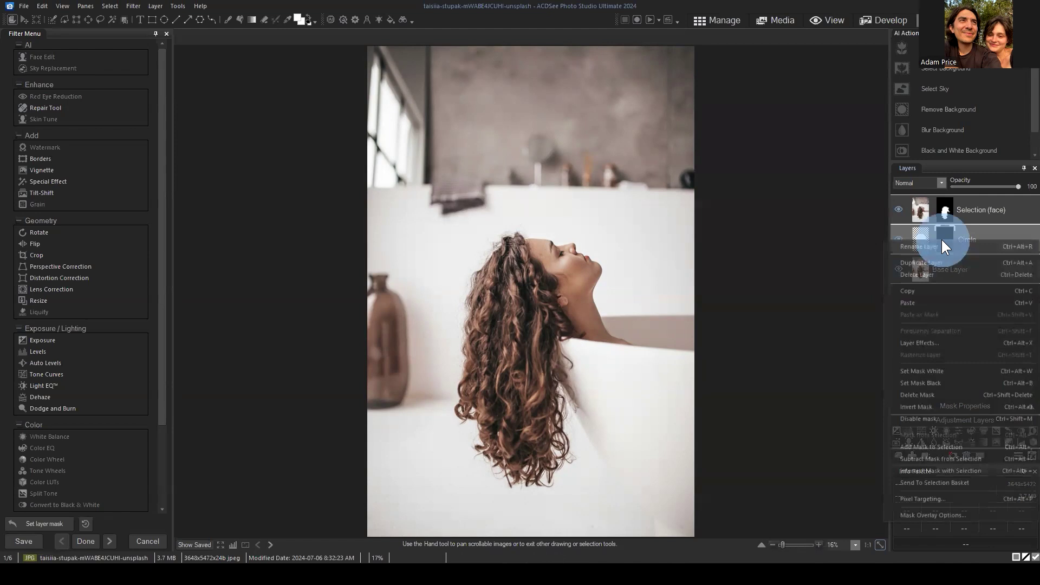
{"action": "left_click", "coordinate": [937, 371]}
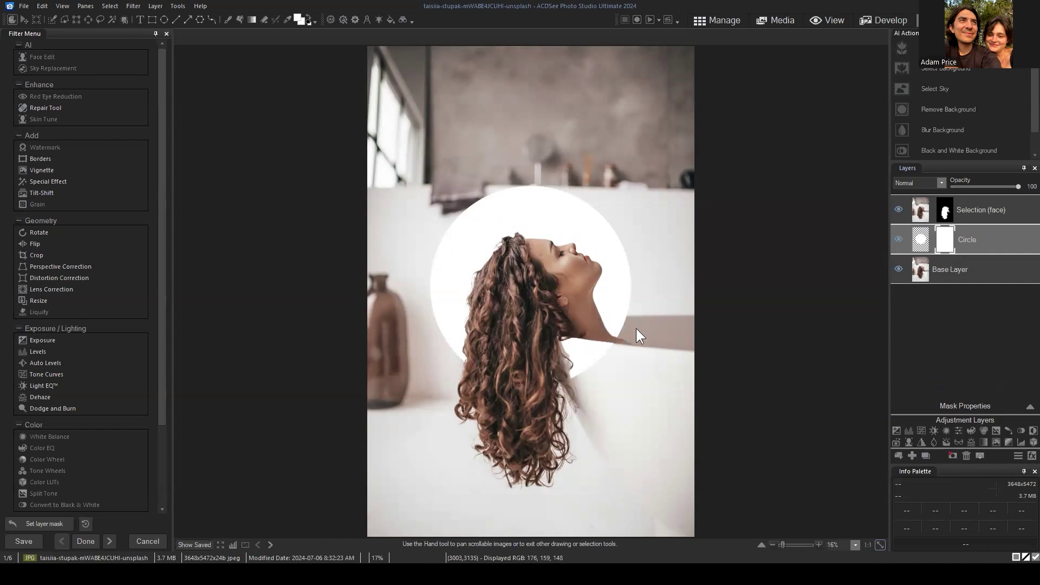
{"action": "right_click", "coordinate": [945, 239]}
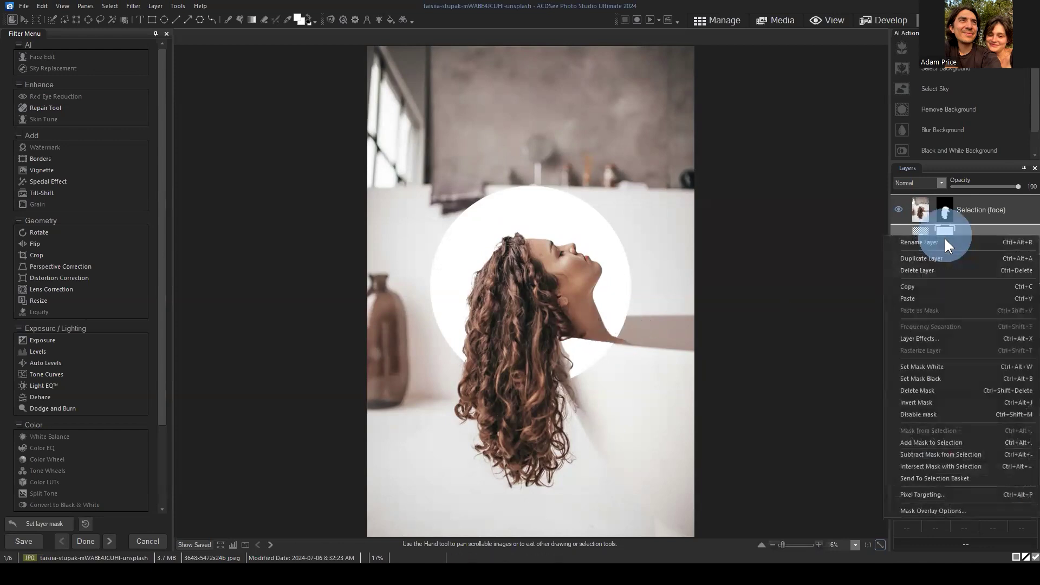
{"action": "left_click", "coordinate": [936, 379]}
{"action": "right_click", "coordinate": [943, 238]}
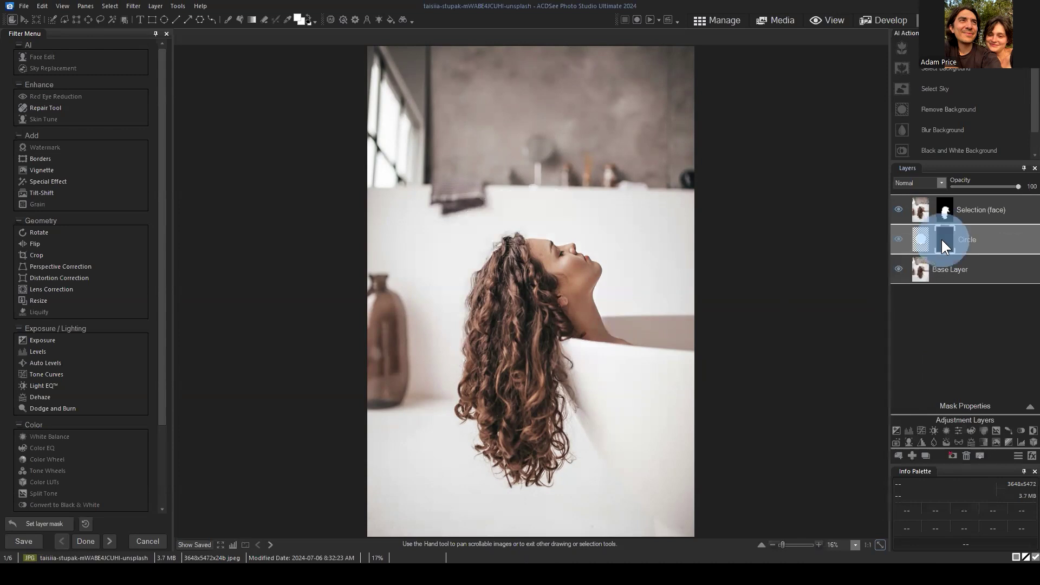
{"action": "left_click", "coordinate": [938, 369]}
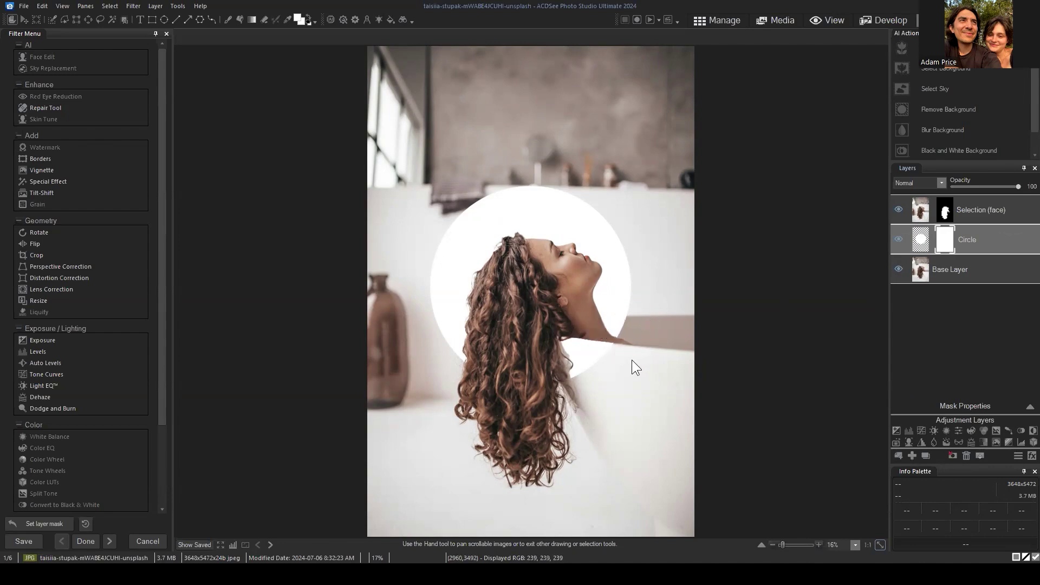
- Brush black on the Circle layer's mask over the tub's grey interior beside the neck, with brush size 52 and feathering 47
{"action": "scroll", "coordinate": [631, 360], "scroll_direction": "up", "scroll_amount": 1}
{"action": "scroll", "coordinate": [631, 358], "scroll_direction": "up", "scroll_amount": 2}
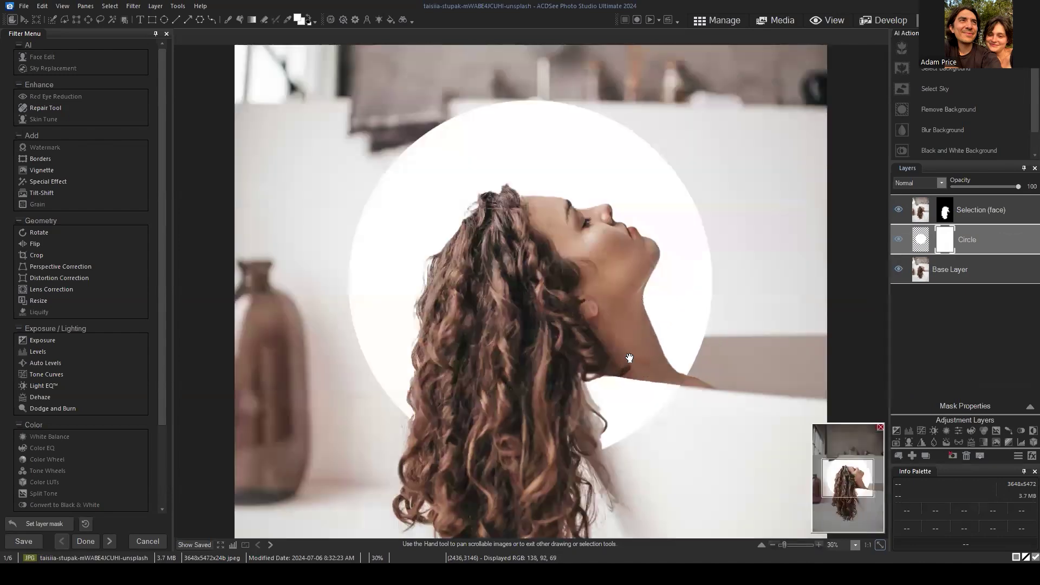
{"action": "scroll", "coordinate": [876, 488], "scroll_direction": "up", "scroll_amount": 2}
{"action": "left_click_drag", "start_coordinate": [856, 473], "coordinate": [866, 480]}
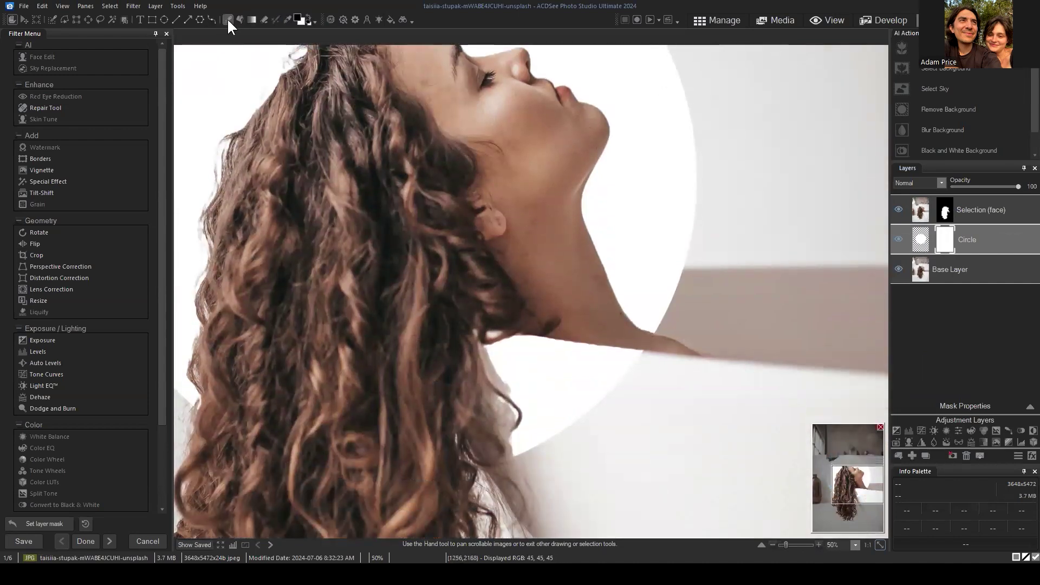
{"action": "left_click", "coordinate": [228, 20]}
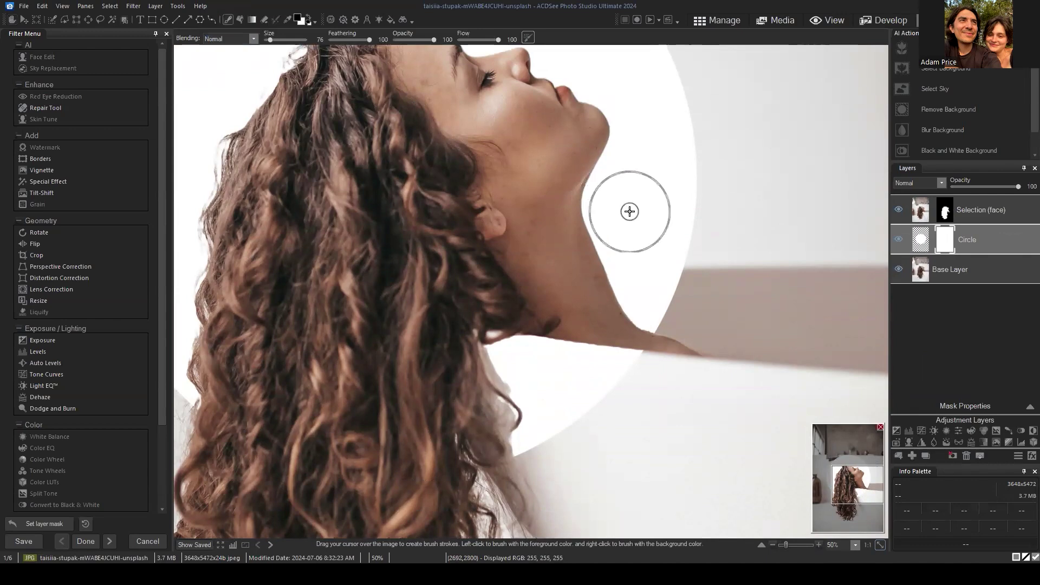
{"action": "scroll", "coordinate": [630, 211], "scroll_direction": "down", "scroll_amount": 4}
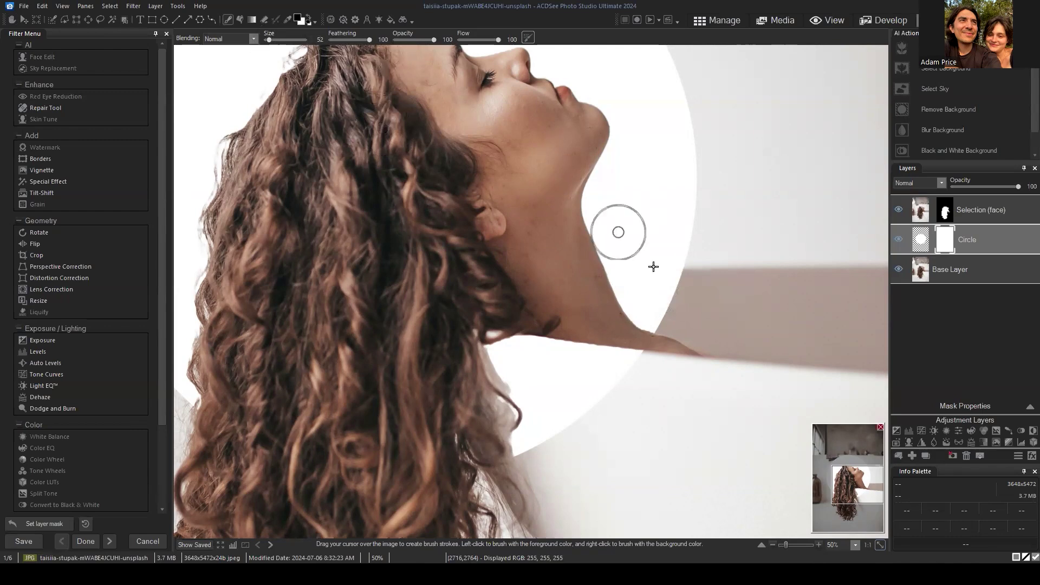
{"action": "left_click_drag", "start_coordinate": [370, 40], "coordinate": [349, 40]}
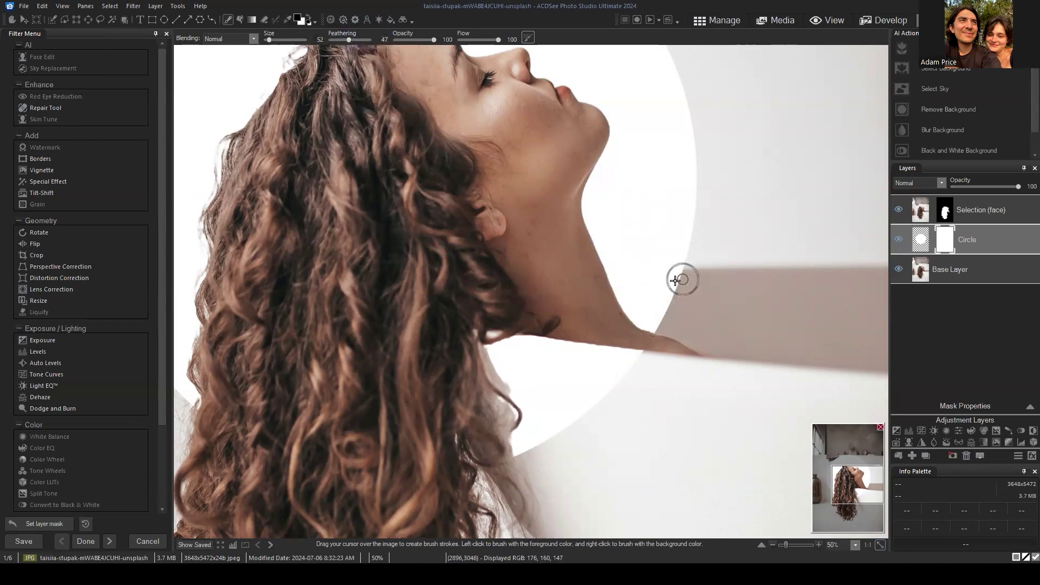
{"action": "mouse_move", "coordinate": [680, 279]}
{"action": "left_mouse_down"}
{"action": "mouse_move", "coordinate": [641, 286]}
{"action": "mouse_move", "coordinate": [683, 288]}
{"action": "mouse_move", "coordinate": [663, 293]}
{"action": "mouse_move", "coordinate": [612, 297]}
{"action": "left_mouse_up"}
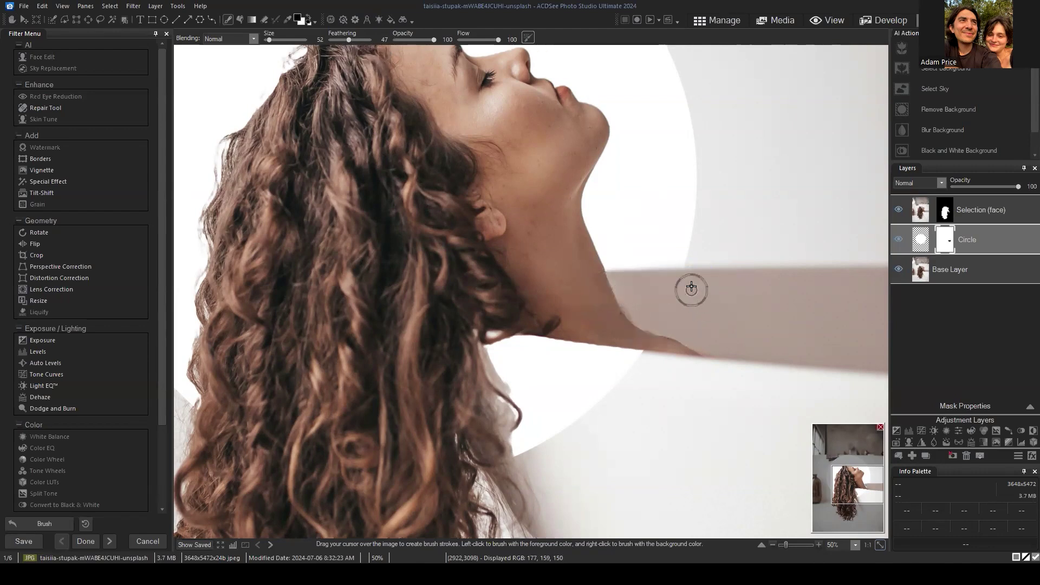
{"action": "scroll", "coordinate": [699, 293], "scroll_direction": "down", "scroll_amount": 3}
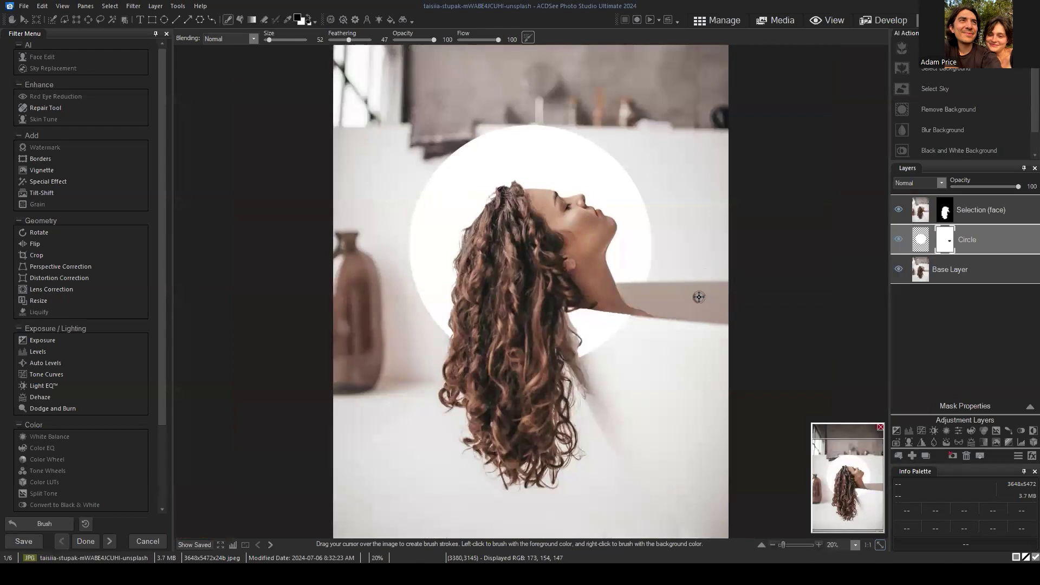
{"action": "scroll", "coordinate": [696, 293], "scroll_direction": "down", "scroll_amount": 1}
{"action": "scroll", "coordinate": [623, 353], "scroll_direction": "up", "scroll_amount": 1}
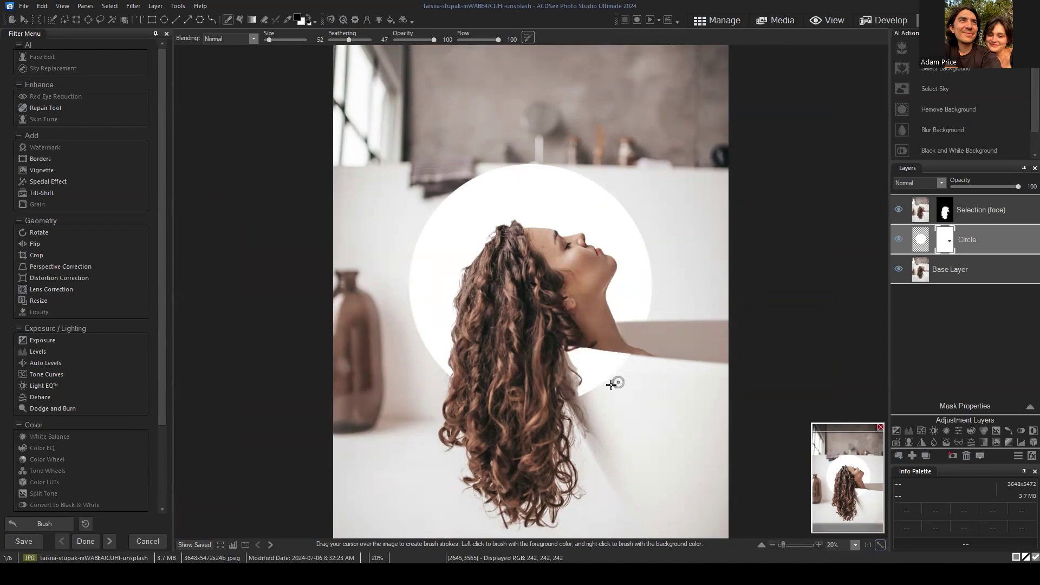
{"action": "scroll", "coordinate": [626, 430], "scroll_direction": "up", "scroll_amount": 1}
{"action": "mouse_move", "coordinate": [862, 485]}
{"action": "left_mouse_down"}
{"action": "mouse_move", "coordinate": [864, 507]}
{"action": "mouse_move", "coordinate": [866, 492]}
{"action": "left_mouse_up"}
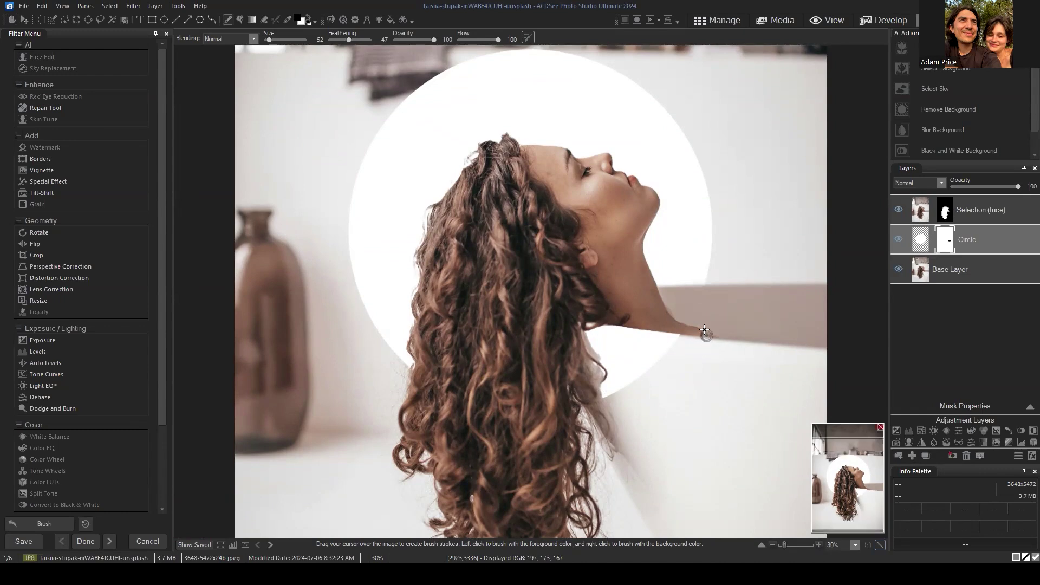
{"action": "scroll", "coordinate": [703, 331], "scroll_direction": "down", "scroll_amount": 2}
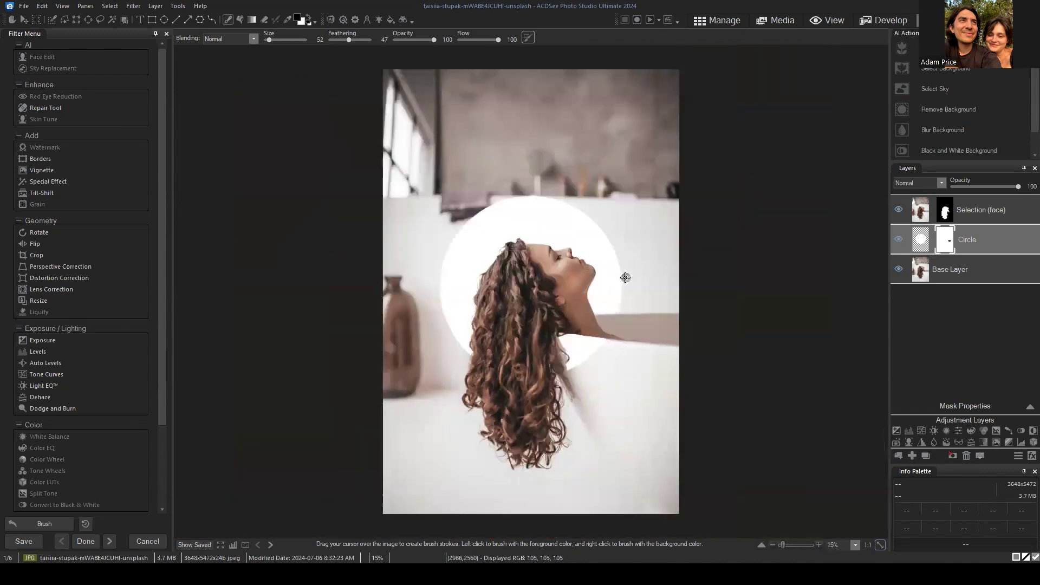
{"action": "mouse_move", "coordinate": [952, 245]}
{"action": "left_mouse_down"}
{"action": "mouse_move", "coordinate": [939, 223]}
{"action": "mouse_move", "coordinate": [943, 236]}
{"action": "left_mouse_up"}
{"action": "left_click", "coordinate": [948, 239]}
{"action": "left_click_drag", "start_coordinate": [948, 237], "coordinate": [952, 243]}
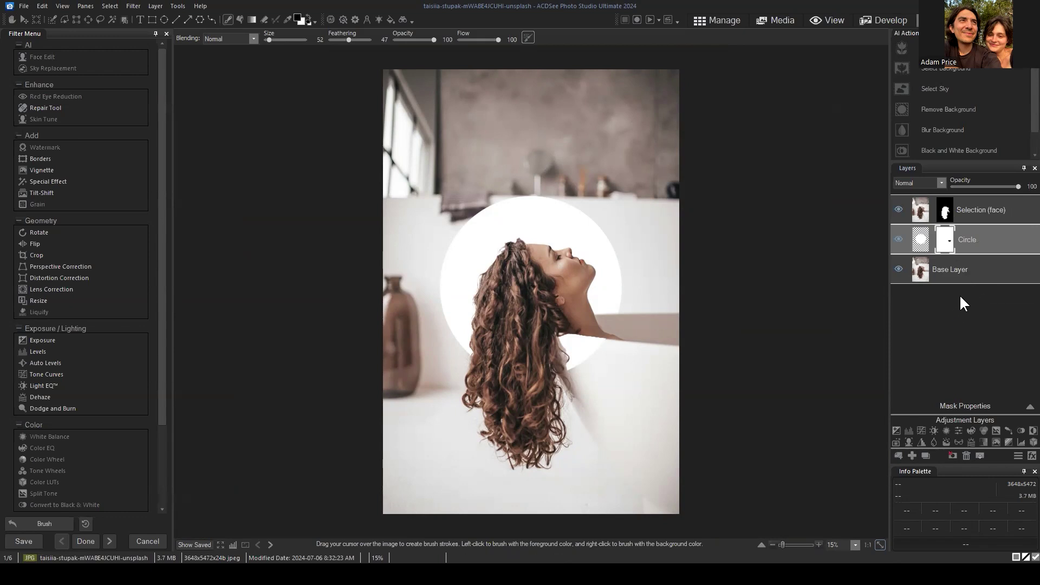
- Import the white orchid photo from the july 6th folder as a layer
{"action": "left_click", "coordinate": [897, 454]}
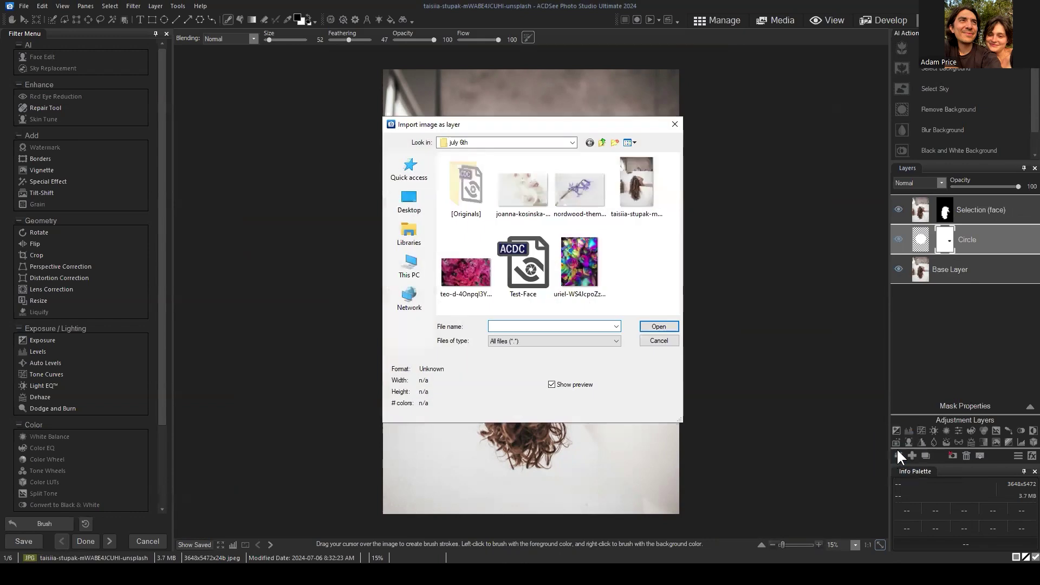
{"action": "left_click", "coordinate": [520, 186]}
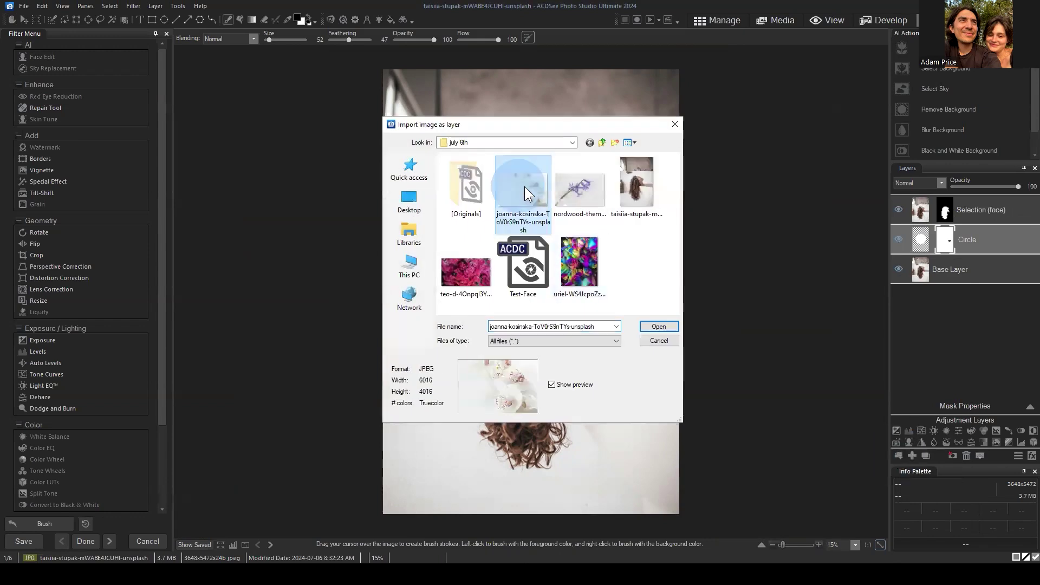
{"action": "left_click", "coordinate": [662, 325]}
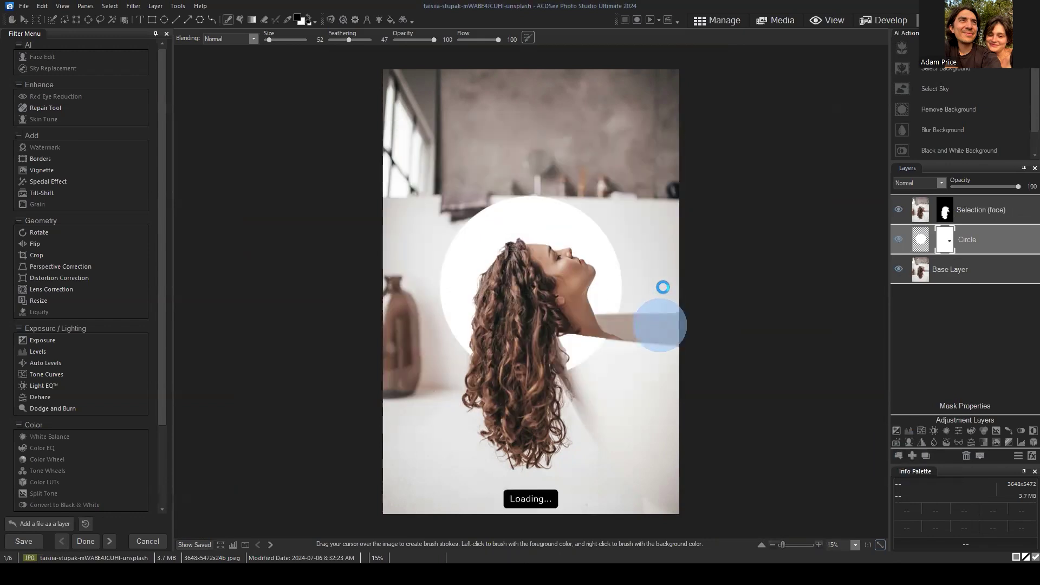
- Rotate the imported orchid image a quarter turn to portrait and position it to cover the whole canvas
{"action": "left_click_drag", "start_coordinate": [633, 274], "coordinate": [658, 220]}
{"action": "left_click_drag", "start_coordinate": [737, 237], "coordinate": [624, 188]}
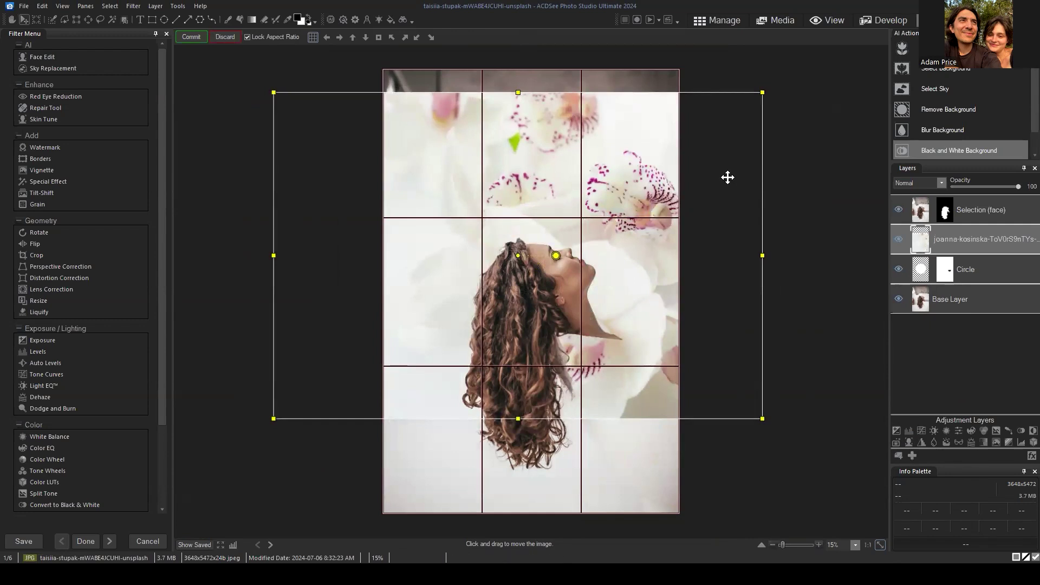
{"action": "left_click_drag", "start_coordinate": [631, 167], "coordinate": [647, 174]}
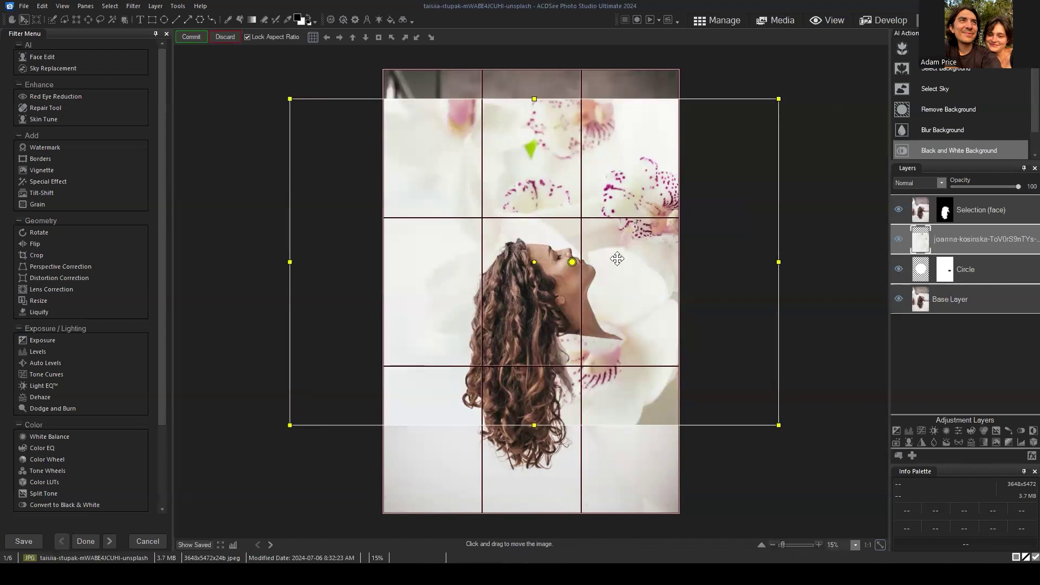
{"action": "left_click_drag", "start_coordinate": [573, 263], "coordinate": [510, 297]}
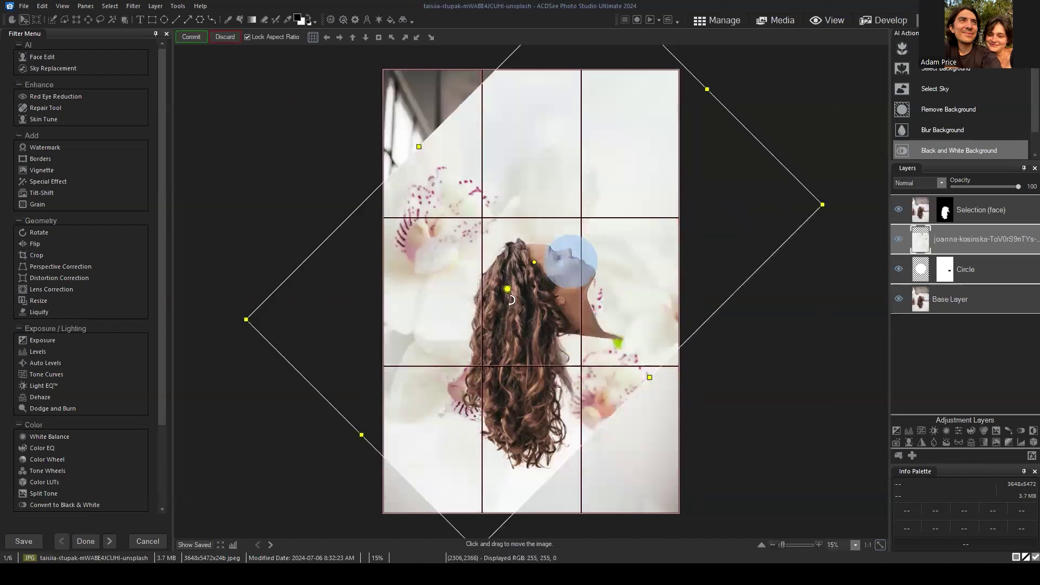
{"action": "key", "text": "ctrl+z"}
{"action": "mouse_move", "coordinate": [645, 125]}
{"action": "left_mouse_down"}
{"action": "mouse_move", "coordinate": [638, 140]}
{"action": "mouse_move", "coordinate": [667, 103]}
{"action": "mouse_move", "coordinate": [642, 113]}
{"action": "left_mouse_up"}
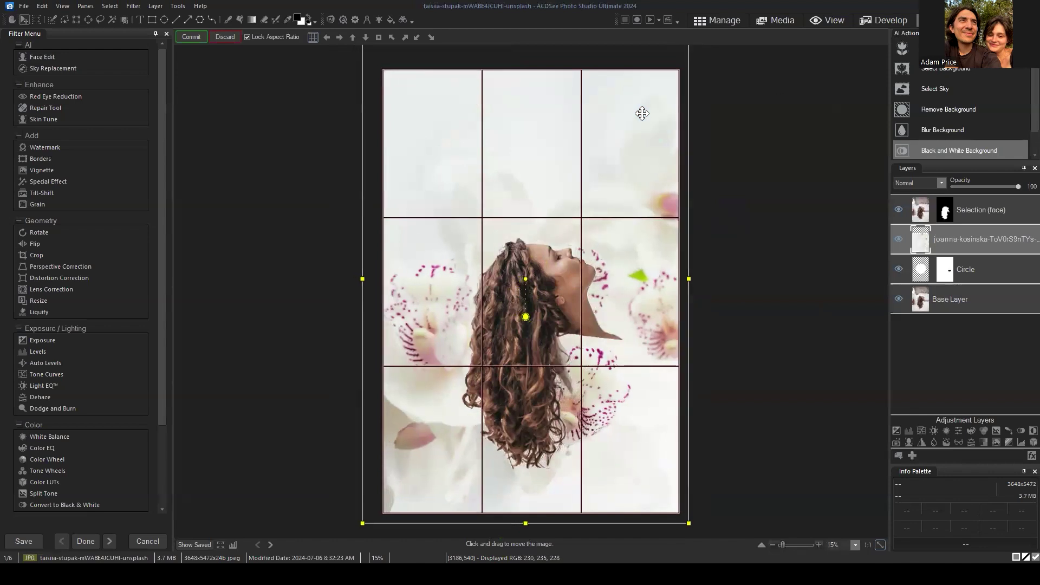
{"action": "left_click_drag", "start_coordinate": [645, 193], "coordinate": [644, 256]}
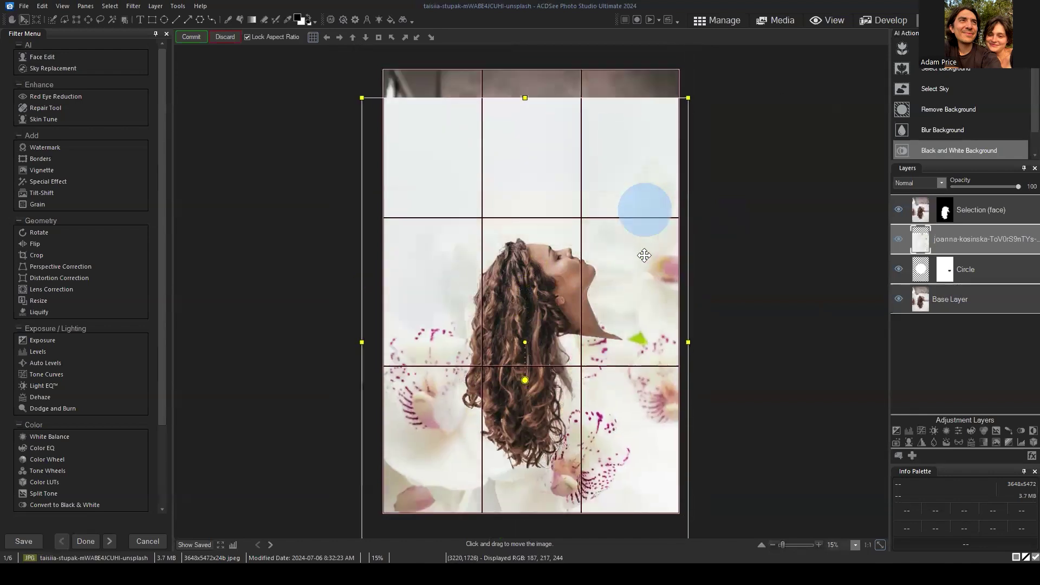
{"action": "left_click_drag", "start_coordinate": [525, 380], "coordinate": [519, 338]}
{"action": "left_click_drag", "start_coordinate": [617, 239], "coordinate": [631, 249]}
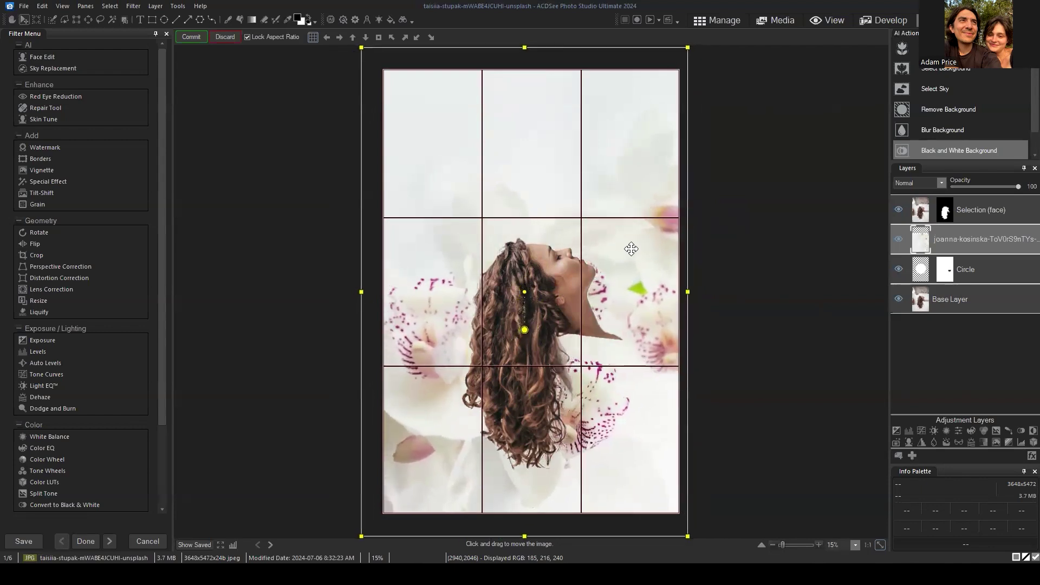
- Move the orchid layer directly below the Circle layer and commit its placement, comparing the composite with the layer hidden and shown
{"action": "left_click_drag", "start_coordinate": [982, 243], "coordinate": [971, 278]}
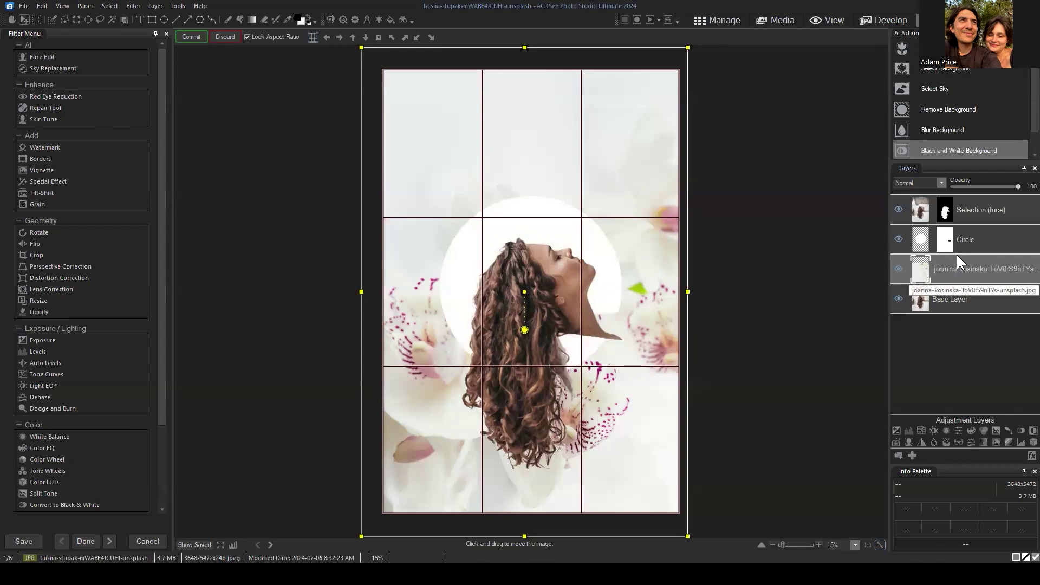
{"action": "left_click", "coordinate": [185, 37]}
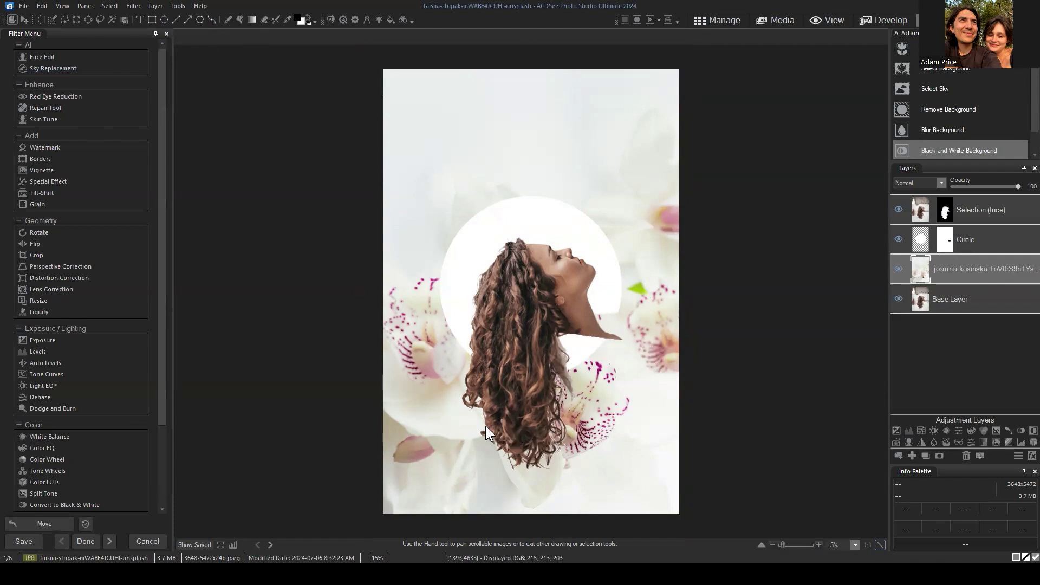
{"action": "left_click", "coordinate": [898, 269]}
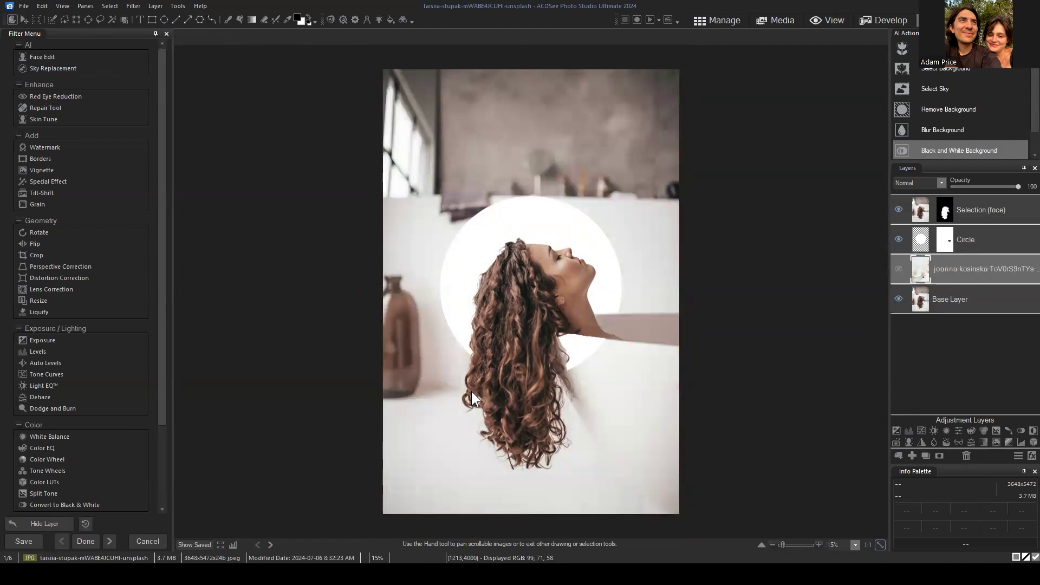
{"action": "left_click", "coordinate": [898, 269]}
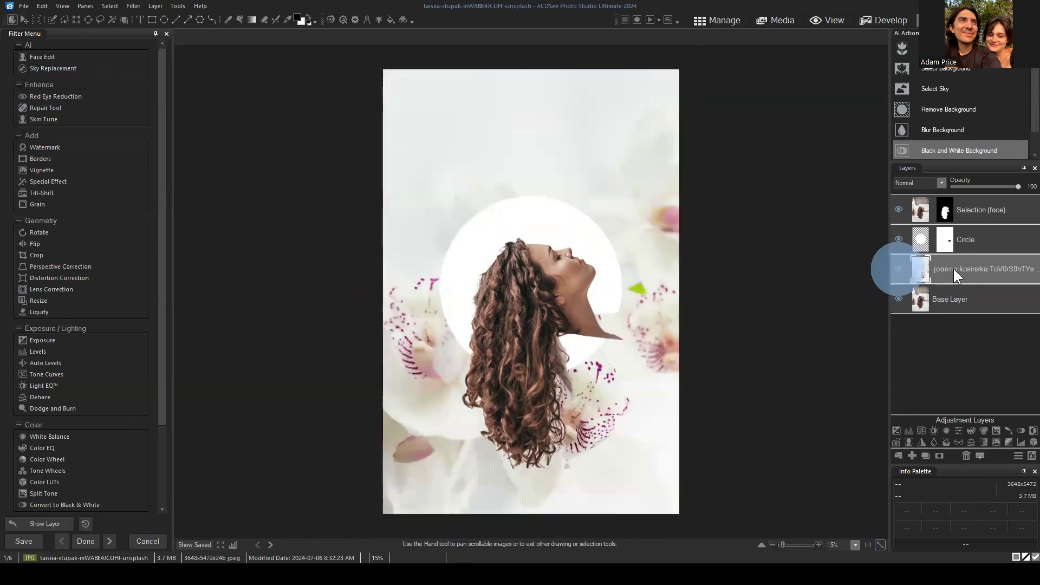
- Rename the orchid layer as Floral
{"action": "left_click", "coordinate": [973, 268]}
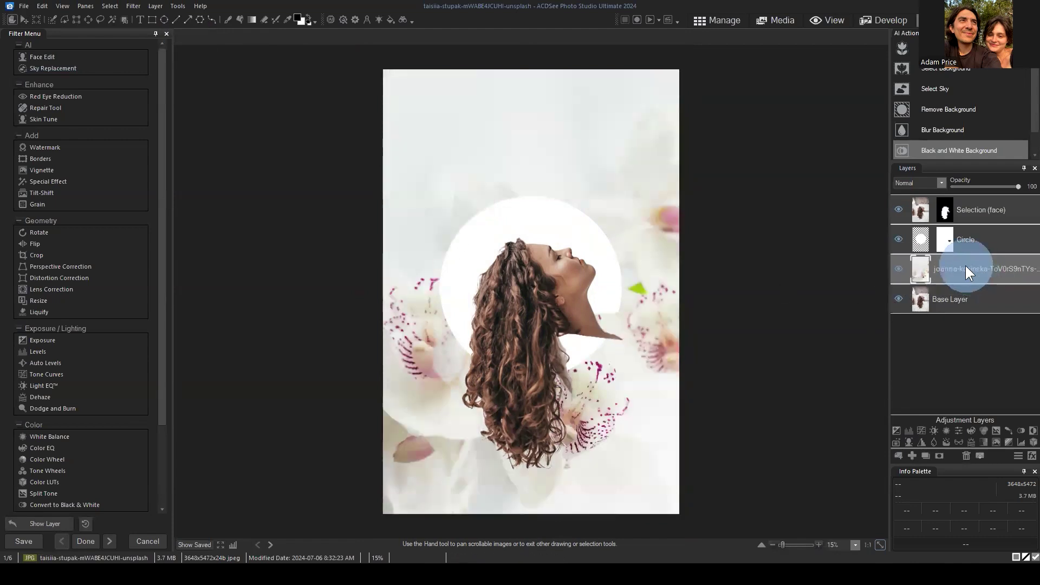
{"action": "right_click", "coordinate": [965, 265]}
{"action": "left_click", "coordinate": [941, 275]}
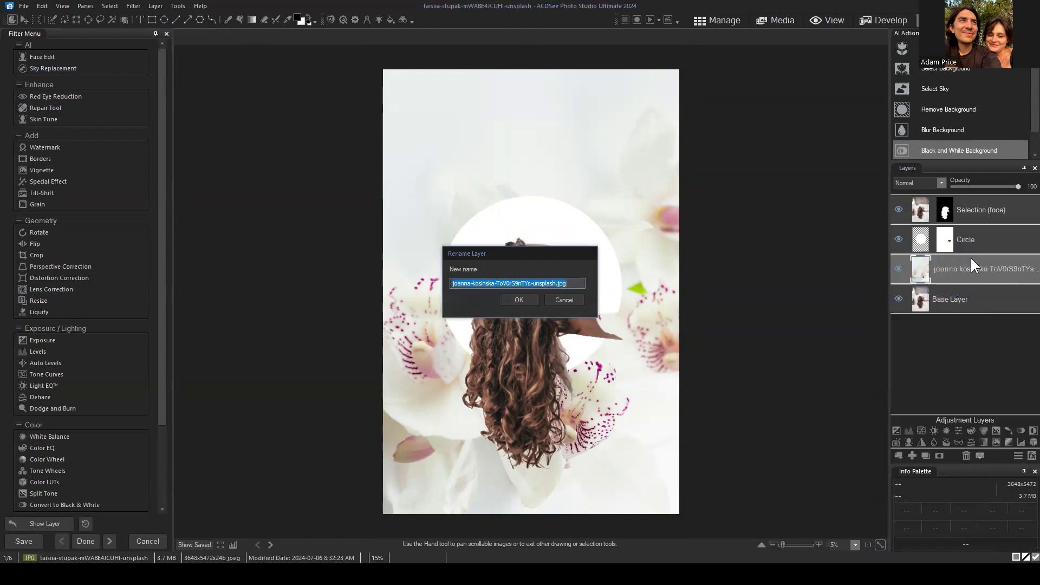
{"action": "type", "text": "Flo"}
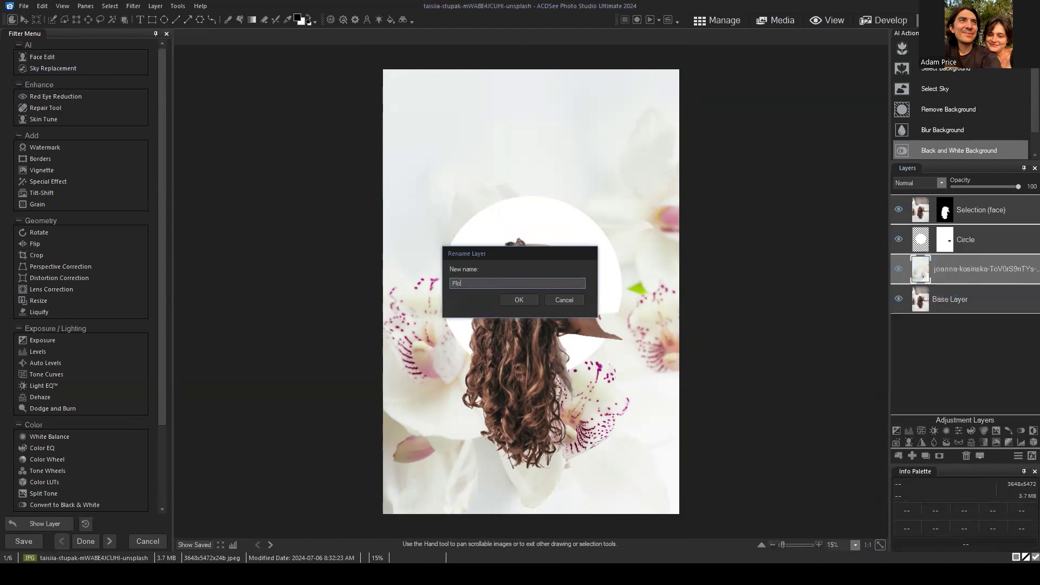
{"action": "type", "text": "ral"}
{"action": "key", "text": "Return"}
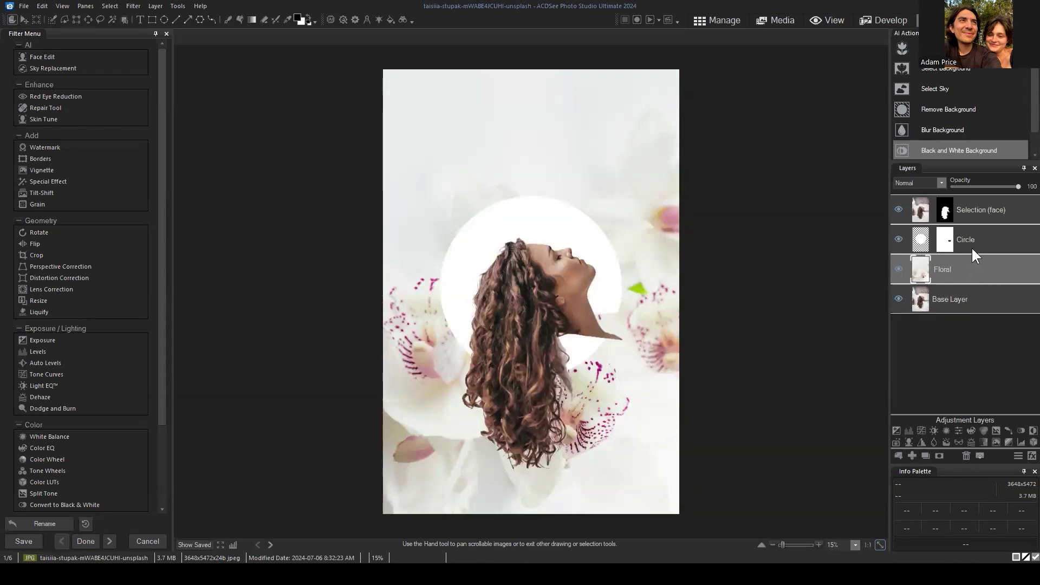
- Add a layer mask to the Floral layer and set the mask to black
{"action": "left_click", "coordinate": [938, 454]}
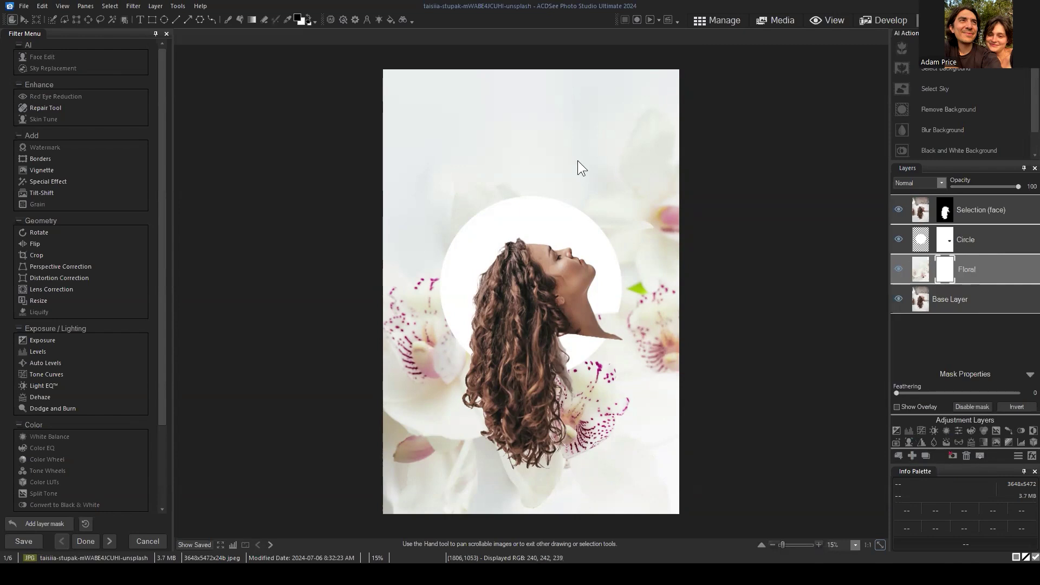
{"action": "right_click", "coordinate": [946, 267]}
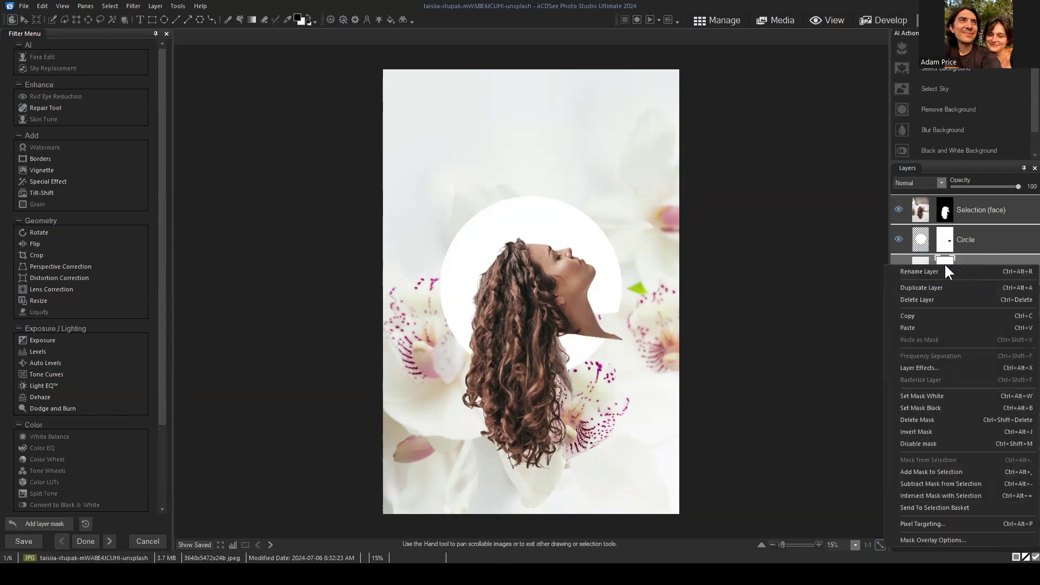
{"action": "left_click", "coordinate": [927, 407]}
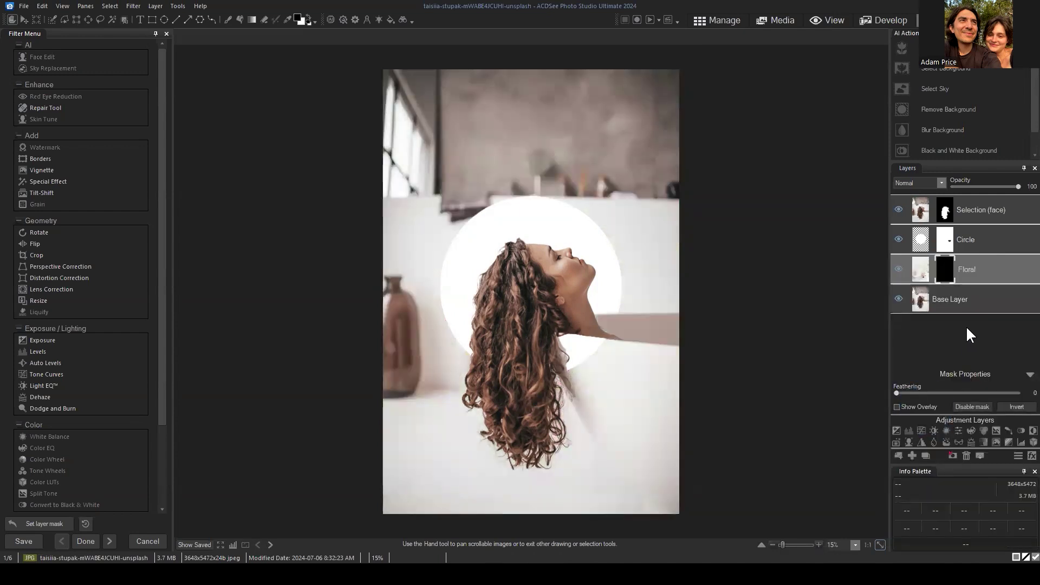
- Brush white on the Floral layer's mask around the woman, leaving the bathtub masked, with brush size 529 and feathering 58
{"action": "left_click", "coordinate": [995, 274]}
{"action": "left_click_drag", "start_coordinate": [994, 261], "coordinate": [998, 266]}
{"action": "left_click", "coordinate": [945, 268]}
{"action": "left_click", "coordinate": [992, 263]}
{"action": "left_click", "coordinate": [225, 20]}
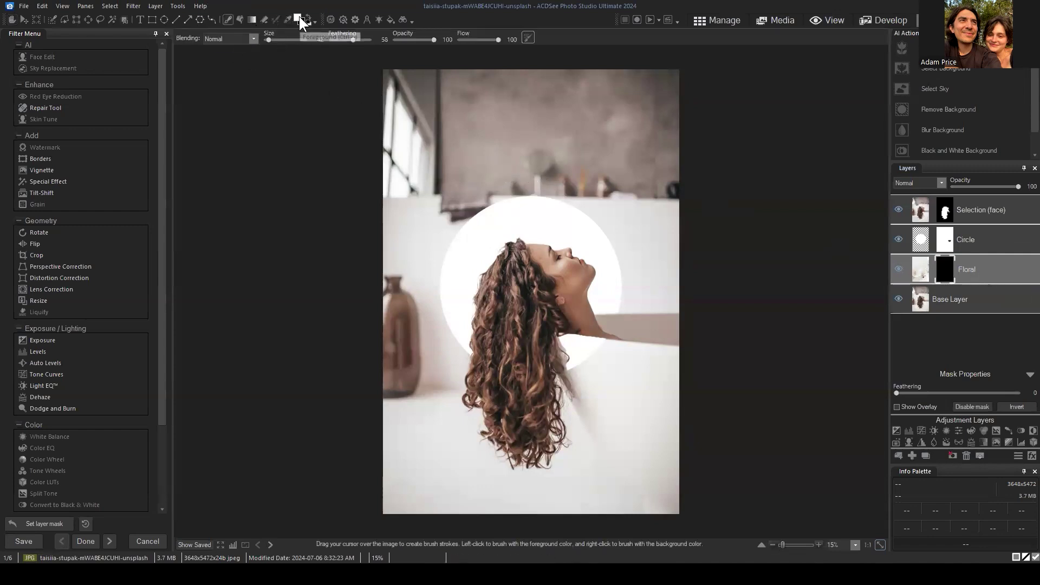
{"action": "left_click_drag", "start_coordinate": [269, 39], "coordinate": [291, 39]}
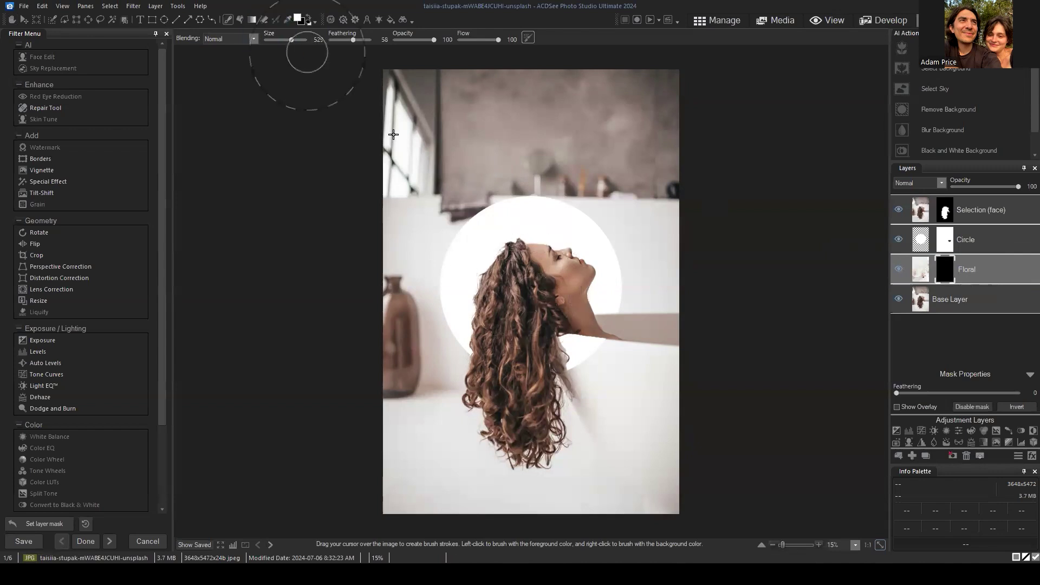
{"action": "mouse_move", "coordinate": [424, 183]}
{"action": "left_mouse_down"}
{"action": "mouse_move", "coordinate": [423, 196]}
{"action": "mouse_move", "coordinate": [428, 161]}
{"action": "mouse_move", "coordinate": [493, 108]}
{"action": "mouse_move", "coordinate": [583, 100]}
{"action": "mouse_move", "coordinate": [562, 165]}
{"action": "mouse_move", "coordinate": [639, 173]}
{"action": "mouse_move", "coordinate": [666, 209]}
{"action": "mouse_move", "coordinate": [634, 219]}
{"action": "mouse_move", "coordinate": [634, 230]}
{"action": "mouse_move", "coordinate": [585, 181]}
{"action": "mouse_move", "coordinate": [449, 167]}
{"action": "mouse_move", "coordinate": [378, 367]}
{"action": "mouse_move", "coordinate": [395, 439]}
{"action": "mouse_move", "coordinate": [643, 548]}
{"action": "mouse_move", "coordinate": [552, 423]}
{"action": "mouse_move", "coordinate": [646, 490]}
{"action": "mouse_move", "coordinate": [606, 464]}
{"action": "mouse_move", "coordinate": [641, 422]}
{"action": "mouse_move", "coordinate": [608, 458]}
{"action": "mouse_move", "coordinate": [650, 465]}
{"action": "mouse_move", "coordinate": [564, 449]}
{"action": "left_mouse_up"}
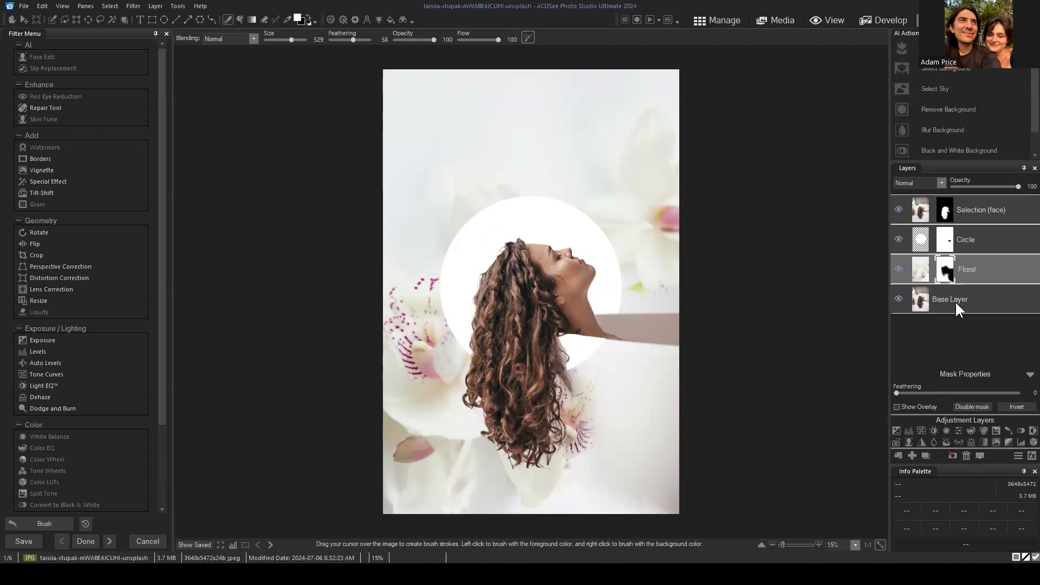
{"action": "left_click", "coordinate": [964, 272]}
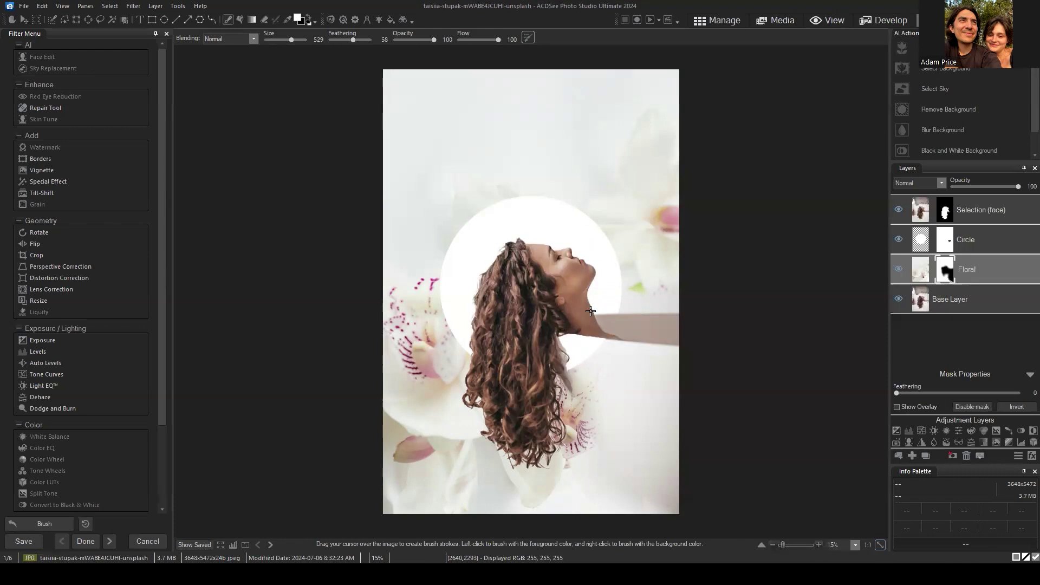
- Brush black on the Circle layer's mask below the tub's rim beside the hair, with brush size 169 and feathering 58
{"action": "left_click", "coordinate": [948, 237]}
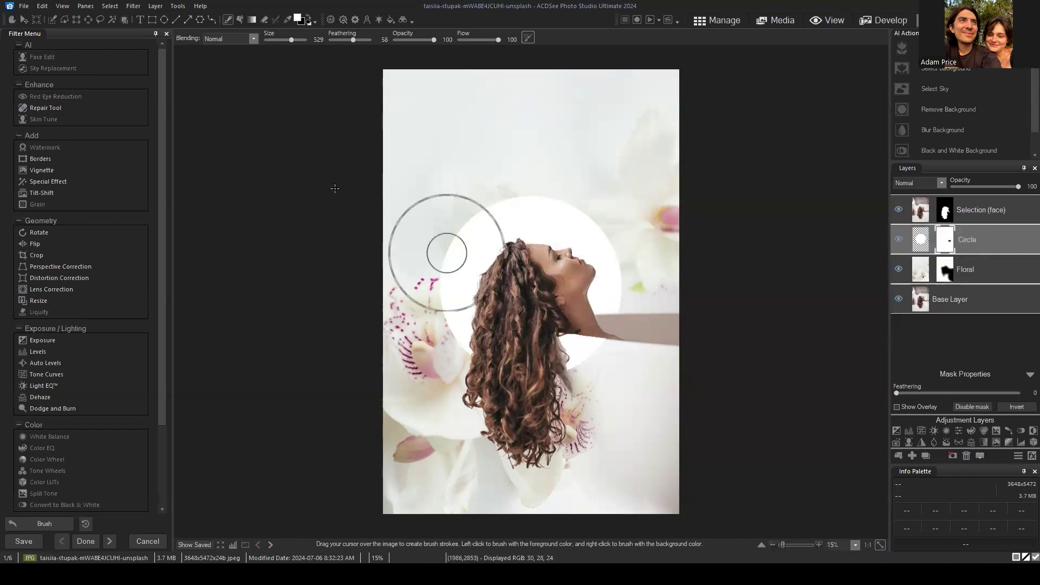
{"action": "scroll", "coordinate": [639, 400], "scroll_direction": "down", "scroll_amount": 6}
{"action": "scroll", "coordinate": [638, 400], "scroll_direction": "down", "scroll_amount": 12}
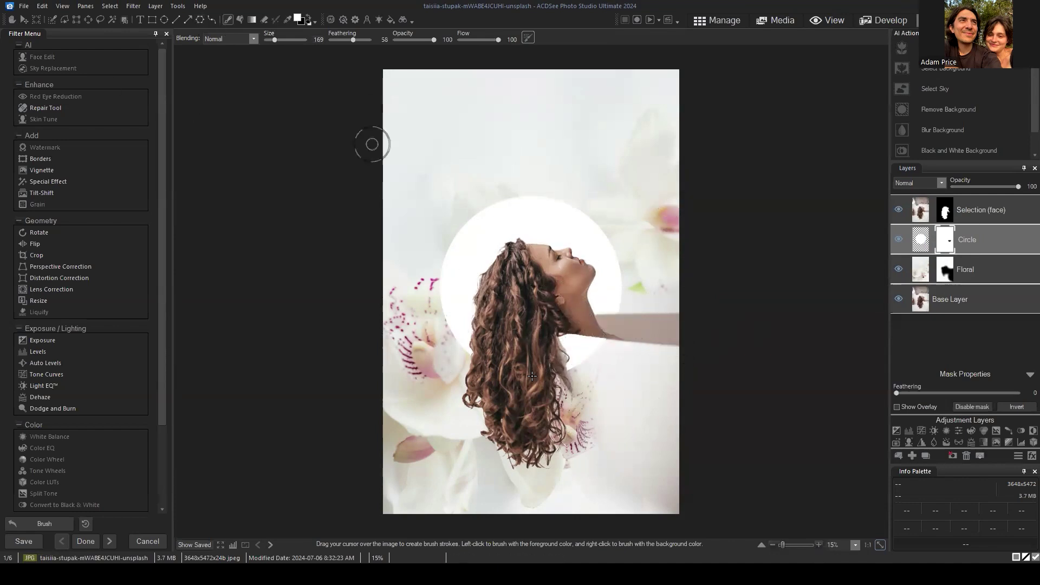
{"action": "left_click", "coordinate": [308, 24]}
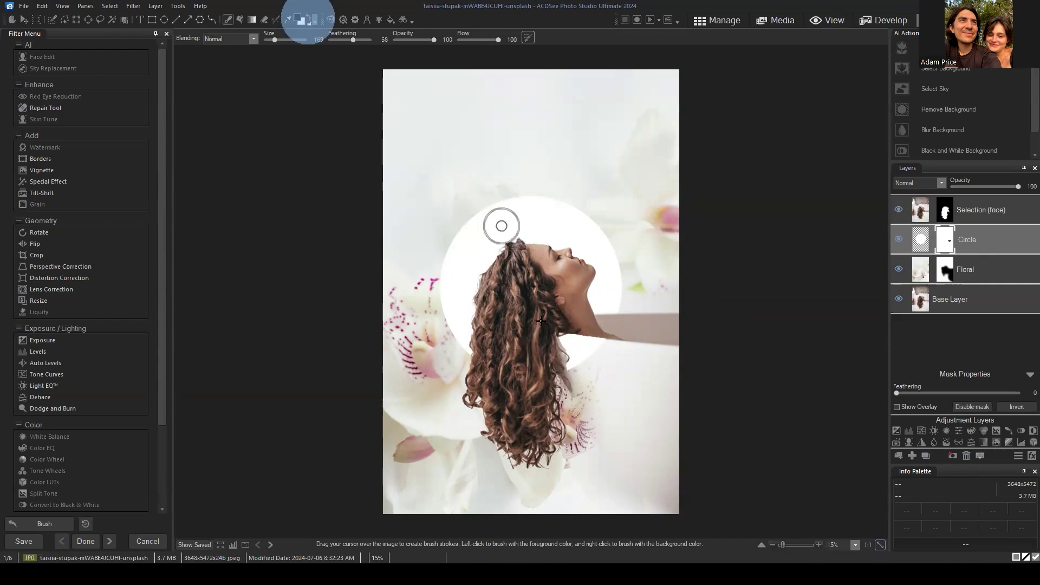
{"action": "mouse_move", "coordinate": [581, 378]}
{"action": "left_mouse_down"}
{"action": "mouse_move", "coordinate": [562, 342]}
{"action": "mouse_move", "coordinate": [588, 359]}
{"action": "left_mouse_up"}
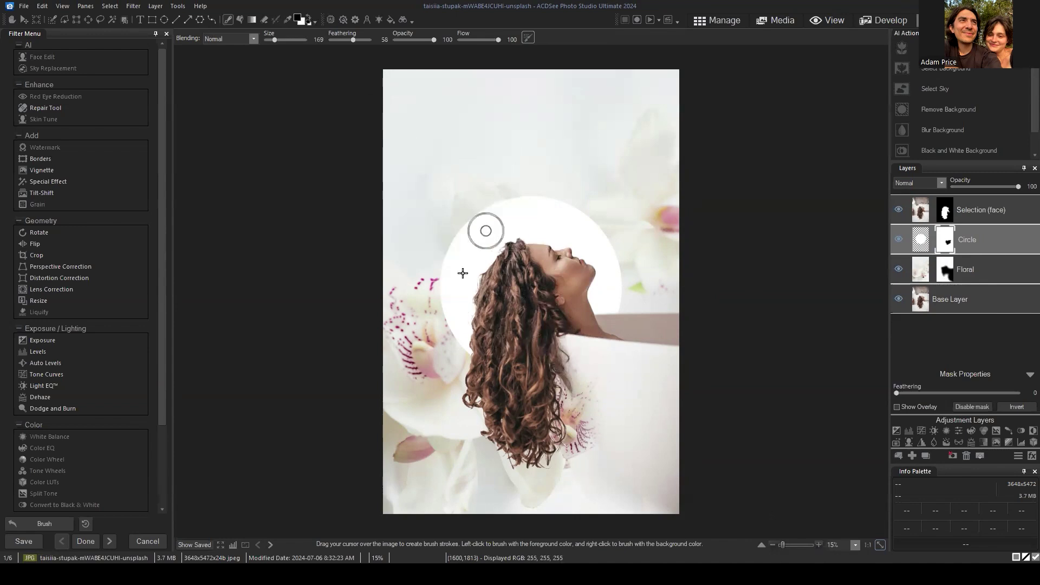
- Collapse the mask properties and reduce the brush size to 85
{"action": "left_click", "coordinate": [1027, 374]}
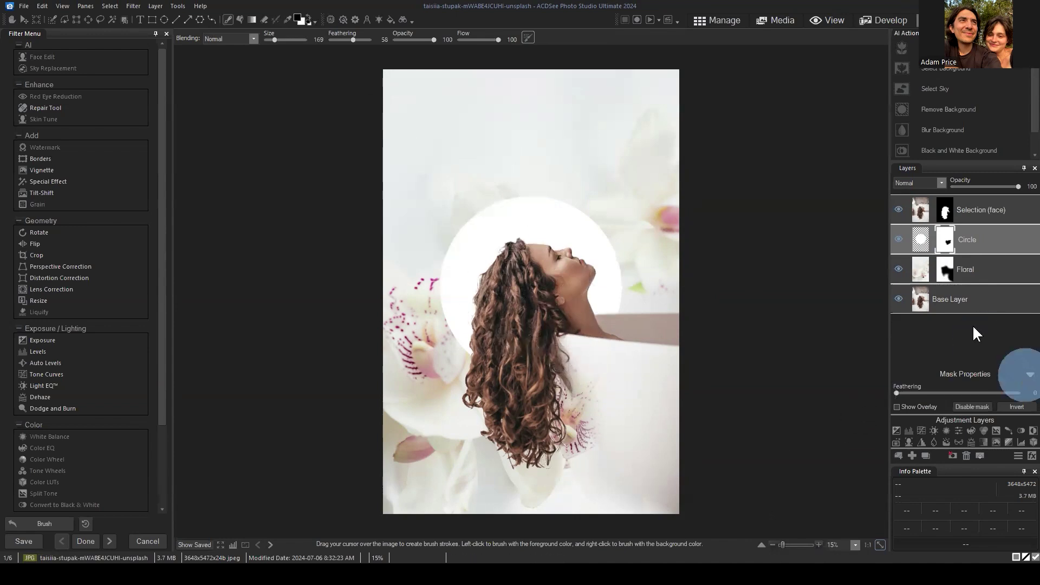
{"action": "left_click", "coordinate": [1026, 375]}
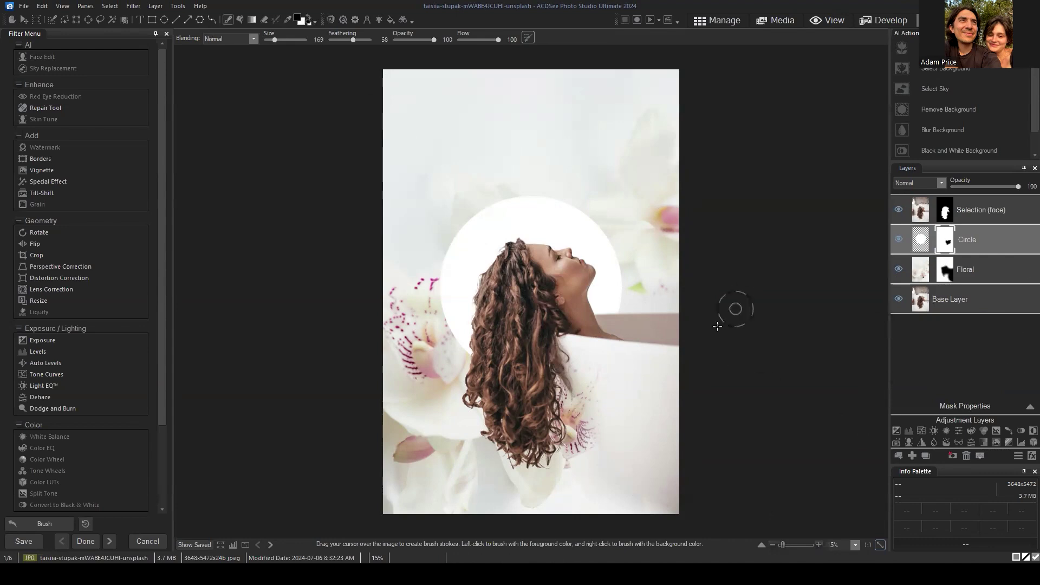
{"action": "left_click", "coordinate": [969, 347]}
{"action": "scroll", "coordinate": [674, 190], "scroll_direction": "down", "scroll_amount": 5}
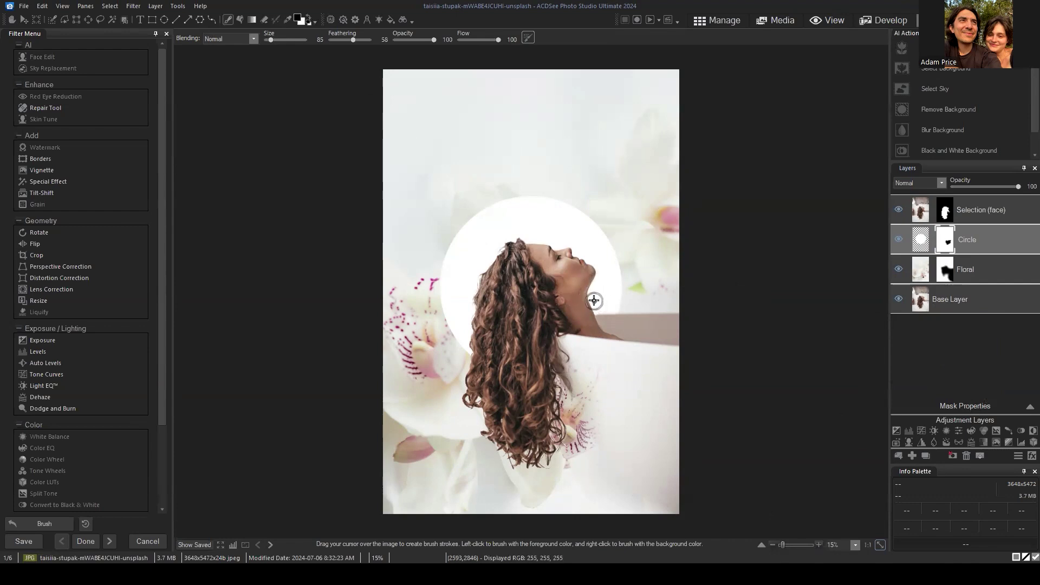
{"action": "left_click", "coordinate": [964, 376]}
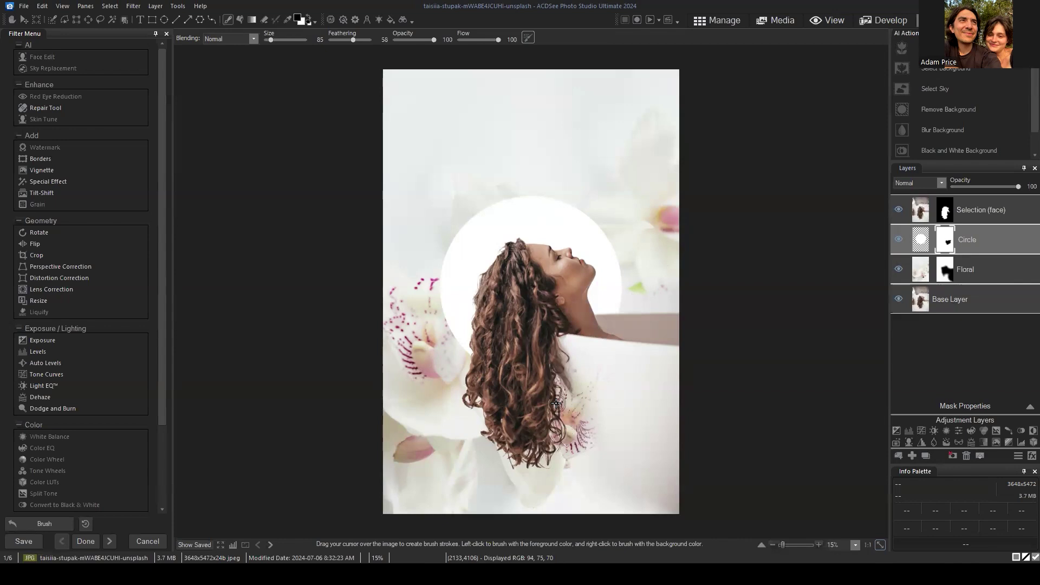
- Import uriel-WS4JcpoZz6E-unsplash as a new layer above the Selection (face) layer
{"action": "left_click", "coordinate": [978, 213]}
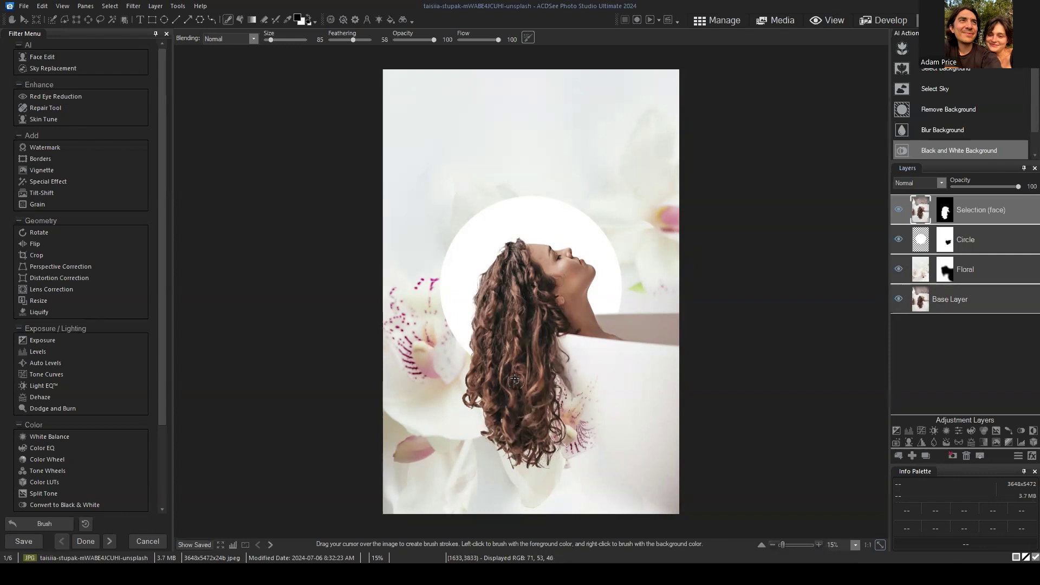
{"action": "left_click", "coordinate": [964, 360]}
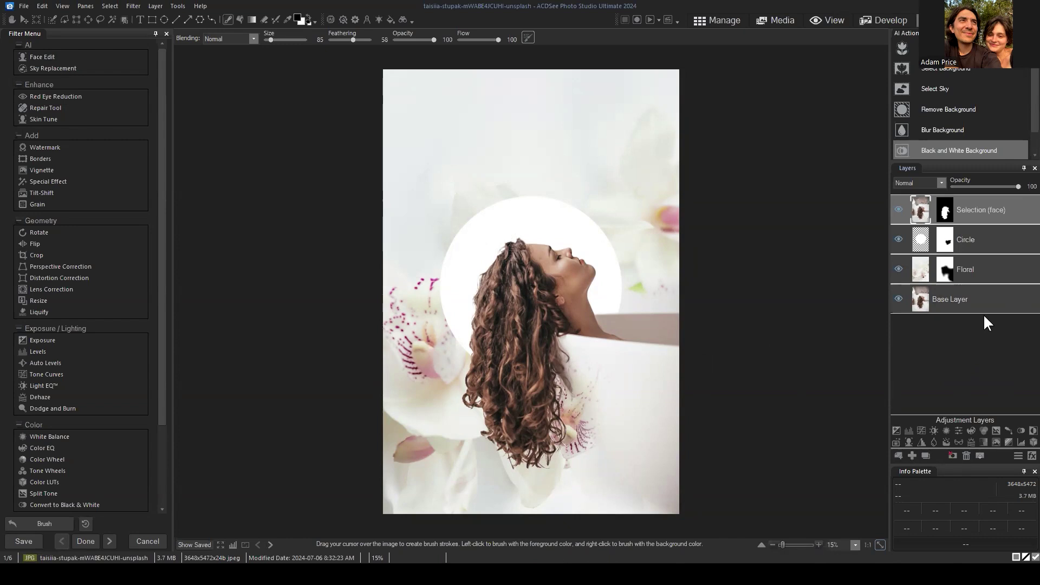
{"action": "left_click", "coordinate": [898, 454]}
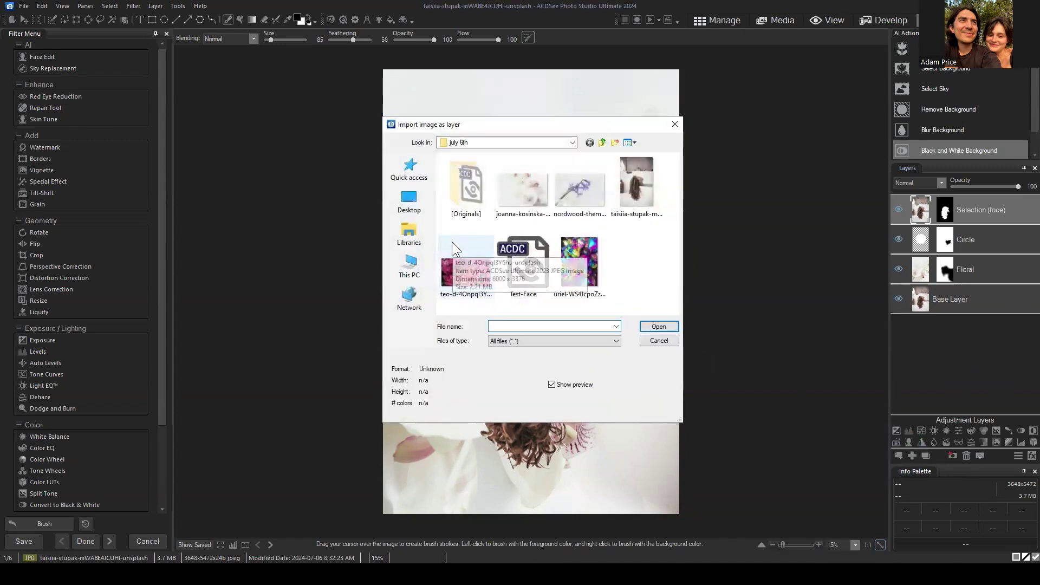
{"action": "left_click", "coordinate": [584, 247]}
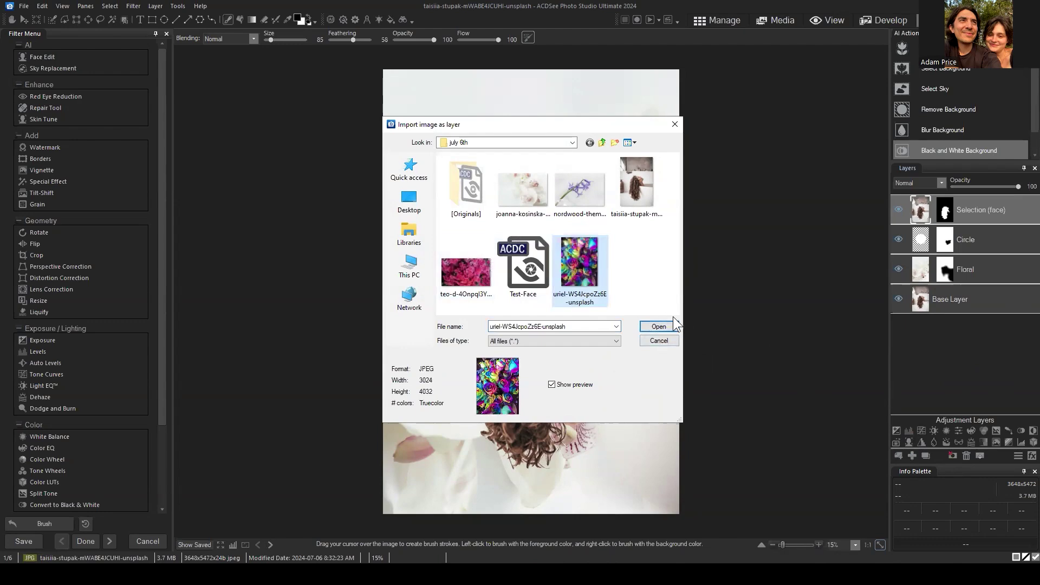
{"action": "left_click", "coordinate": [655, 327]}
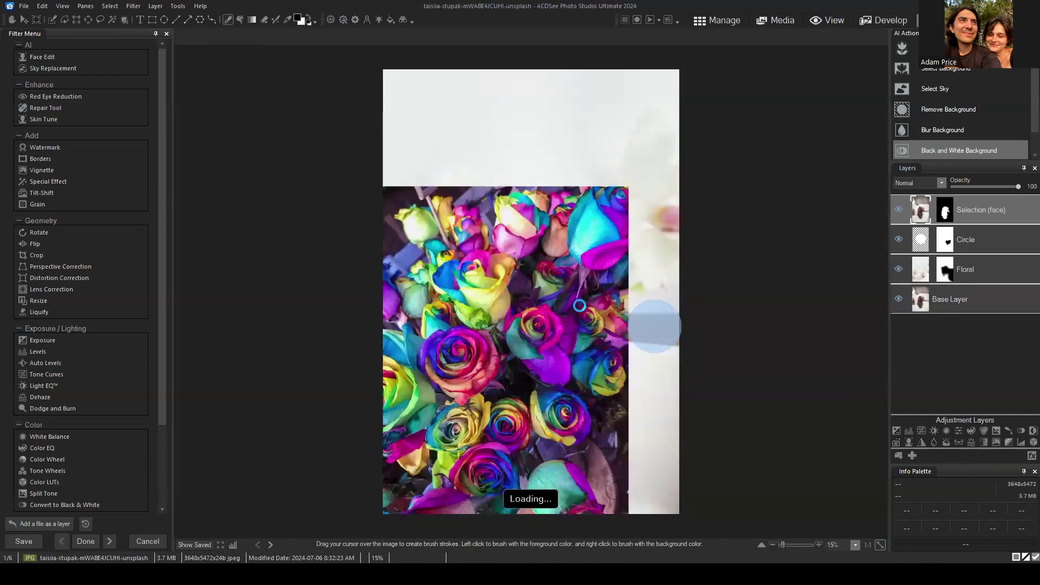
- Shrink the rose image, place it over the woman's hair, and lower its layer opacity to 37
{"action": "left_click_drag", "start_coordinate": [527, 250], "coordinate": [544, 245]}
{"action": "left_click_drag", "start_coordinate": [665, 160], "coordinate": [561, 303]}
{"action": "left_click_drag", "start_coordinate": [521, 383], "coordinate": [555, 342]}
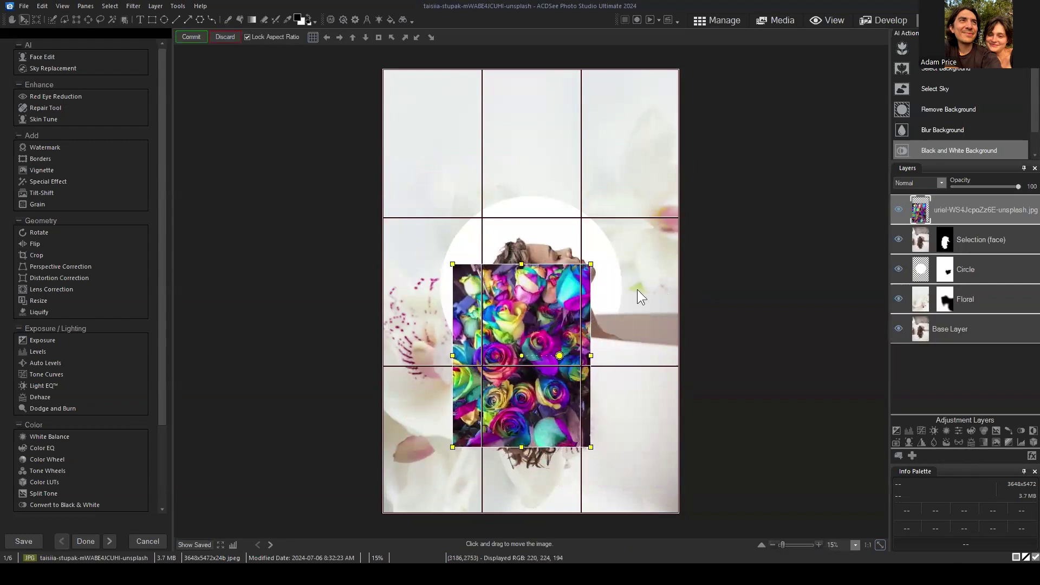
{"action": "left_click_drag", "start_coordinate": [1018, 188], "coordinate": [974, 188]}
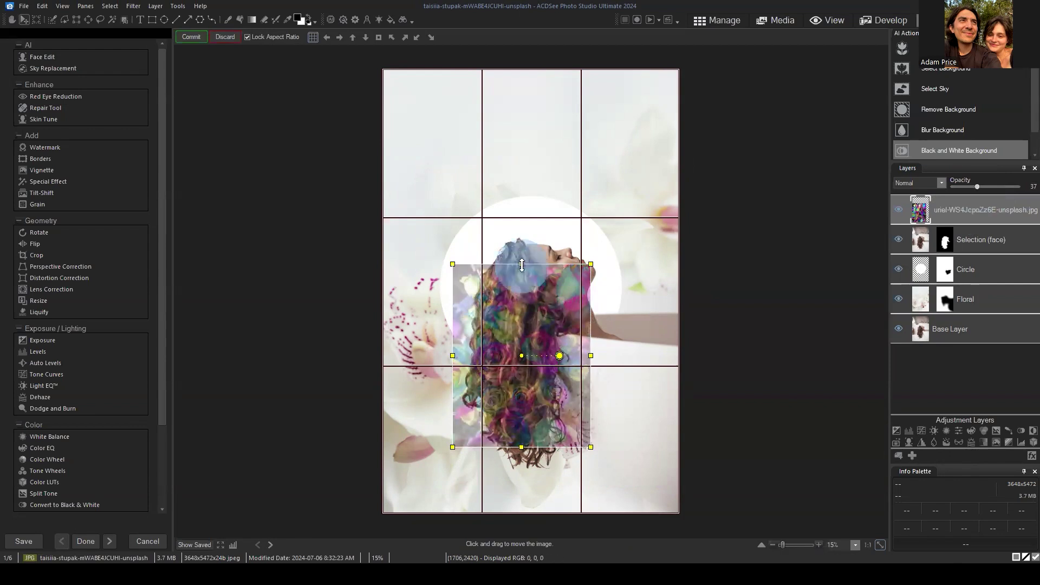
{"action": "left_click_drag", "start_coordinate": [521, 264], "coordinate": [521, 237]}
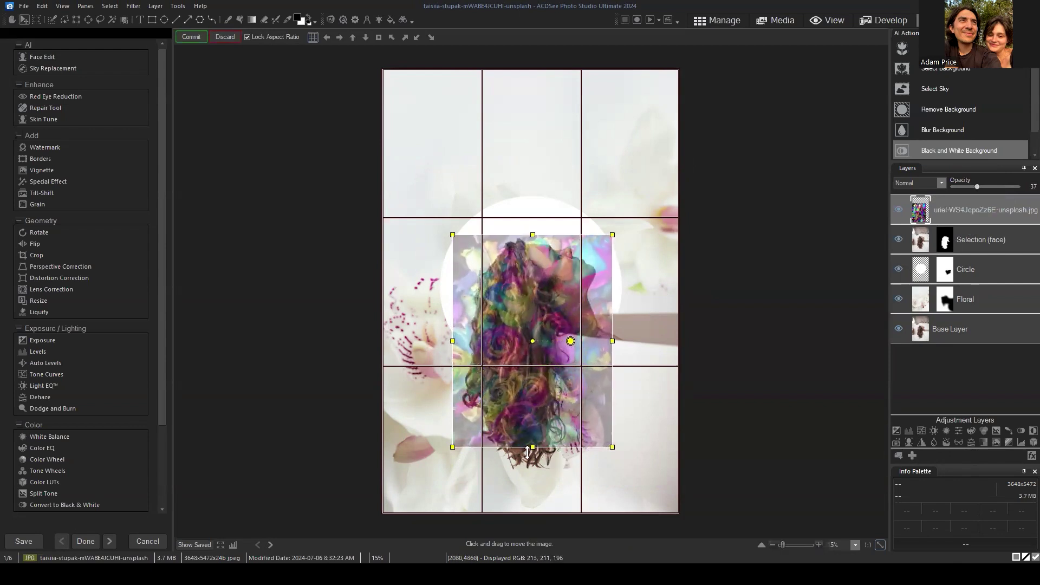
{"action": "left_click_drag", "start_coordinate": [537, 441], "coordinate": [538, 473]}
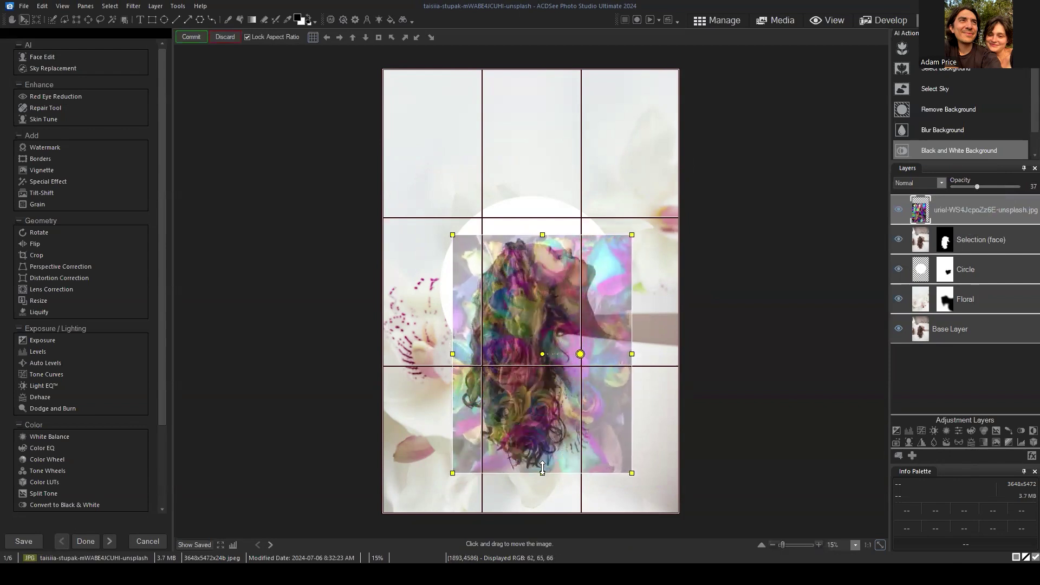
{"action": "left_click_drag", "start_coordinate": [568, 416], "coordinate": [557, 414]}
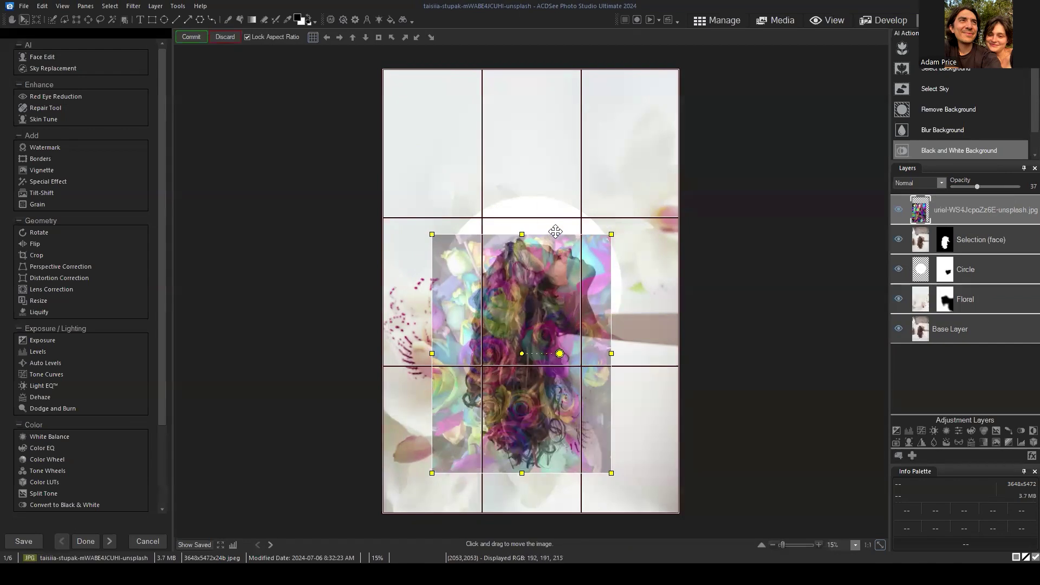
{"action": "left_click_drag", "start_coordinate": [544, 296], "coordinate": [545, 293]}
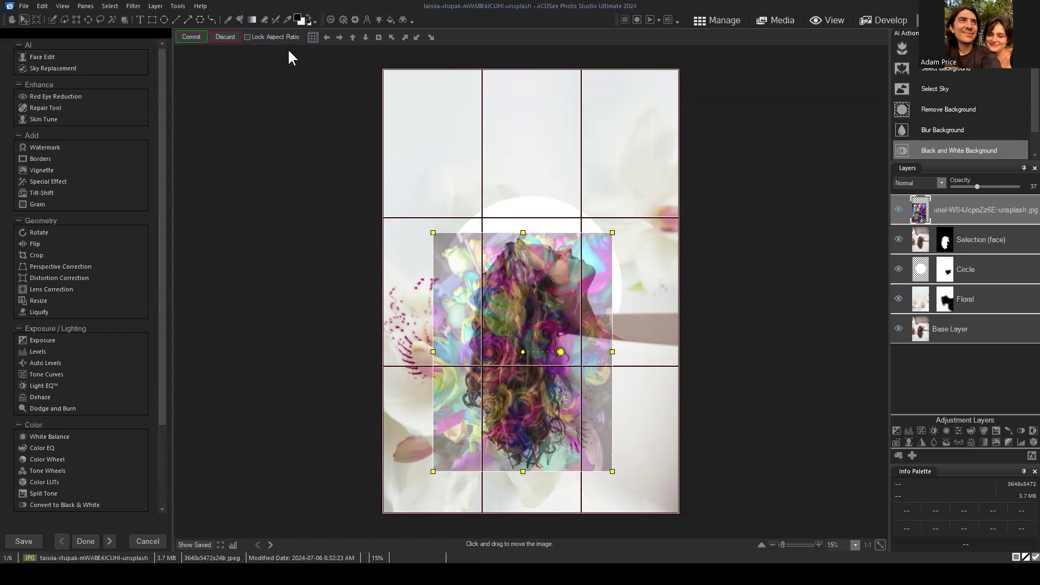
{"action": "left_click_drag", "start_coordinate": [615, 353], "coordinate": [548, 346]}
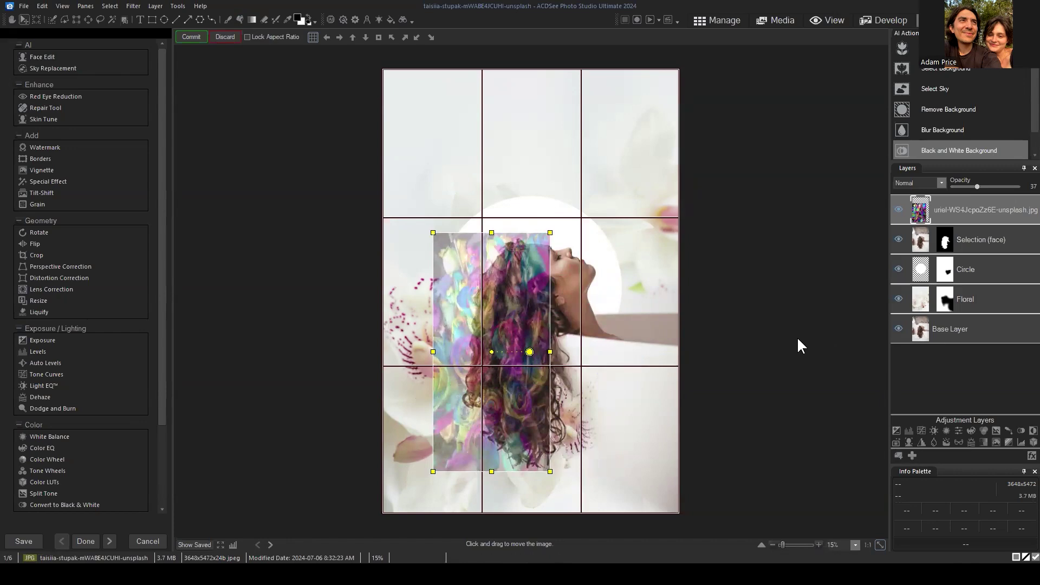
{"action": "left_click", "coordinate": [225, 37]}
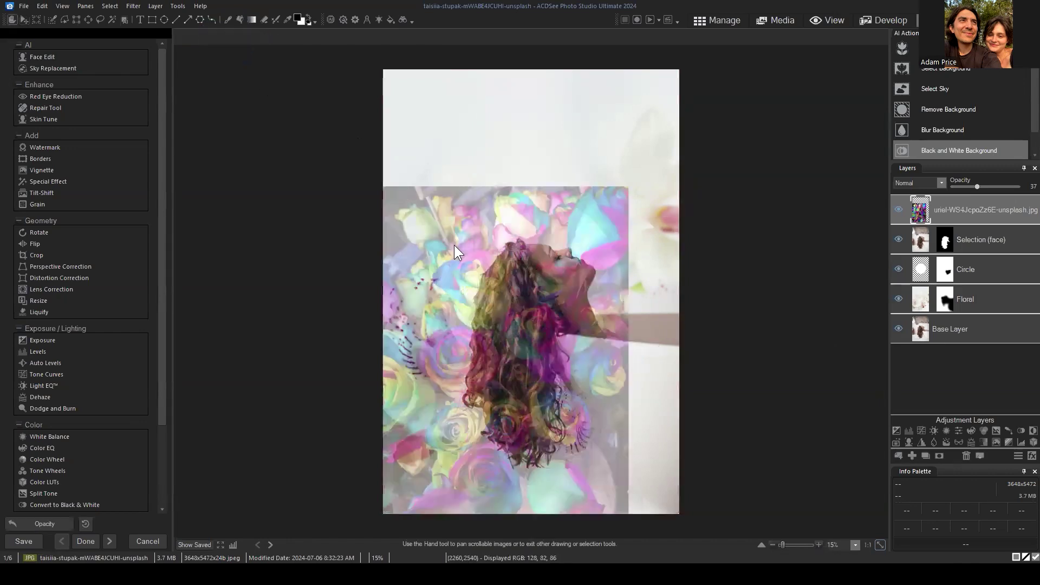
{"action": "left_click", "coordinate": [24, 19]}
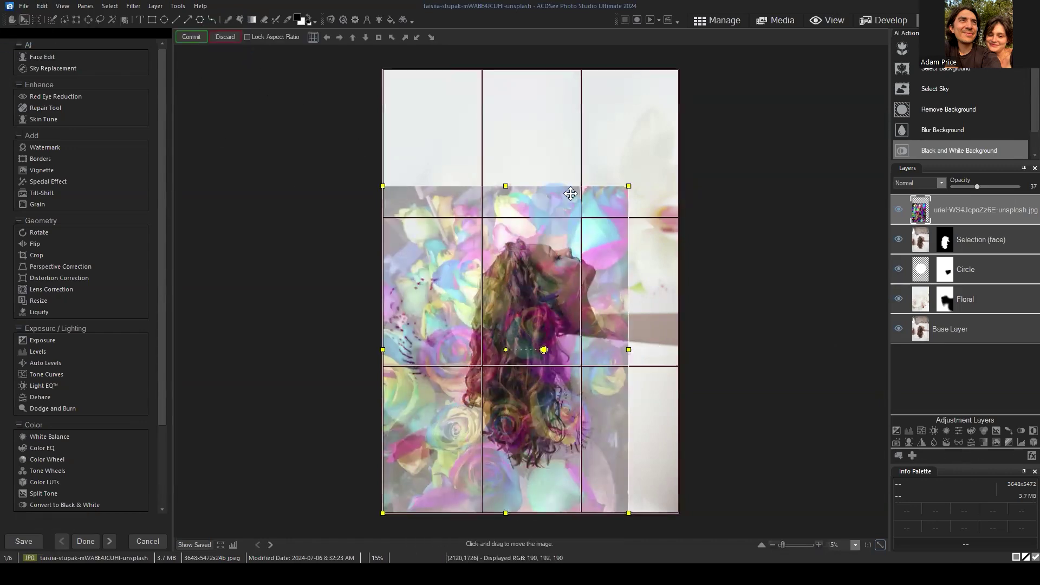
{"action": "left_click_drag", "start_coordinate": [571, 193], "coordinate": [593, 269]}
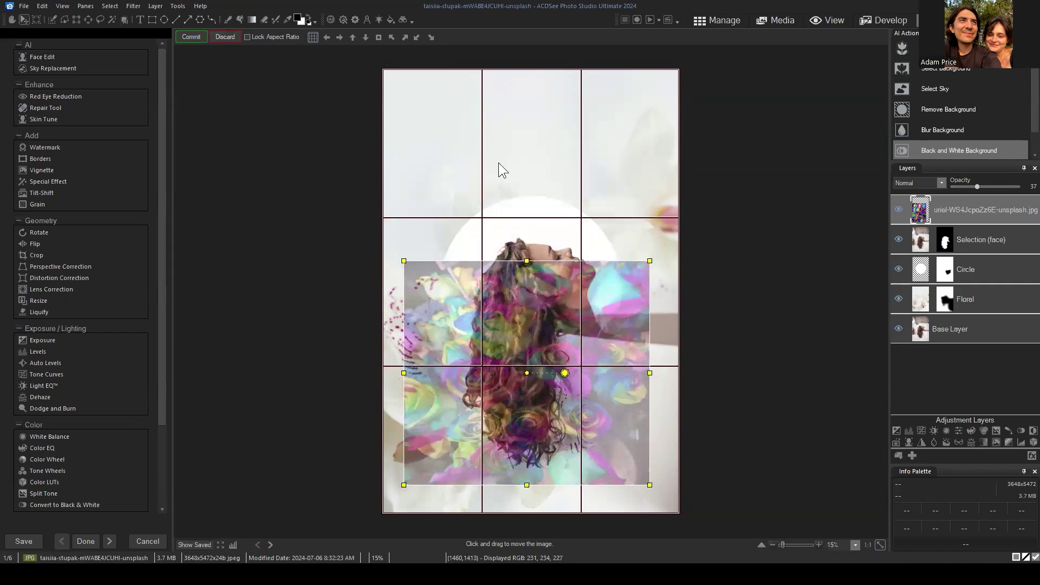
{"action": "left_click", "coordinate": [225, 37]}
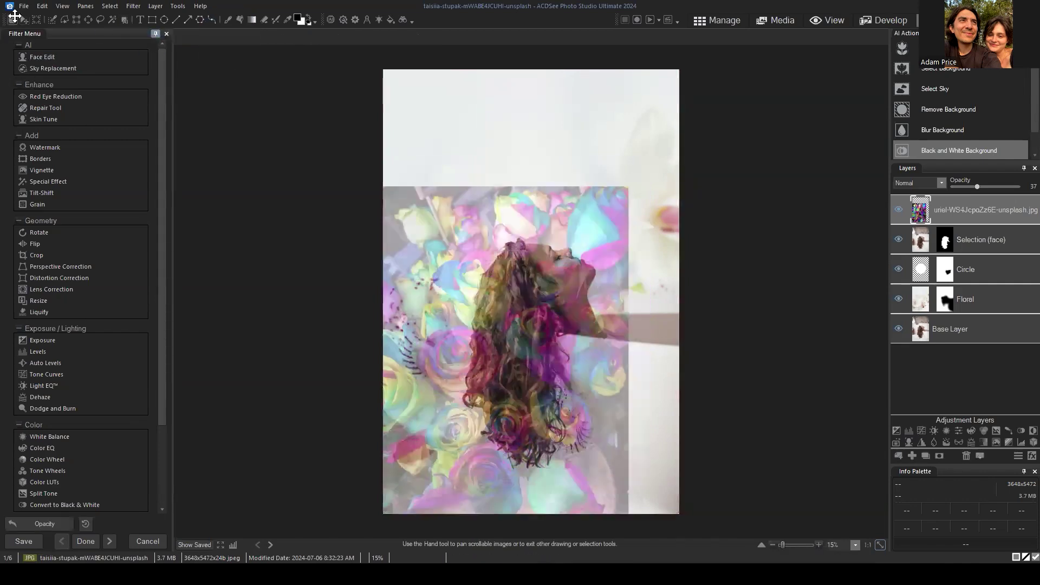
- Scale the rose image down with its aspect ratio locked, position it over the woman's head and hair, and commit
{"action": "left_click", "coordinate": [24, 20]}
{"action": "left_click", "coordinate": [247, 37]}
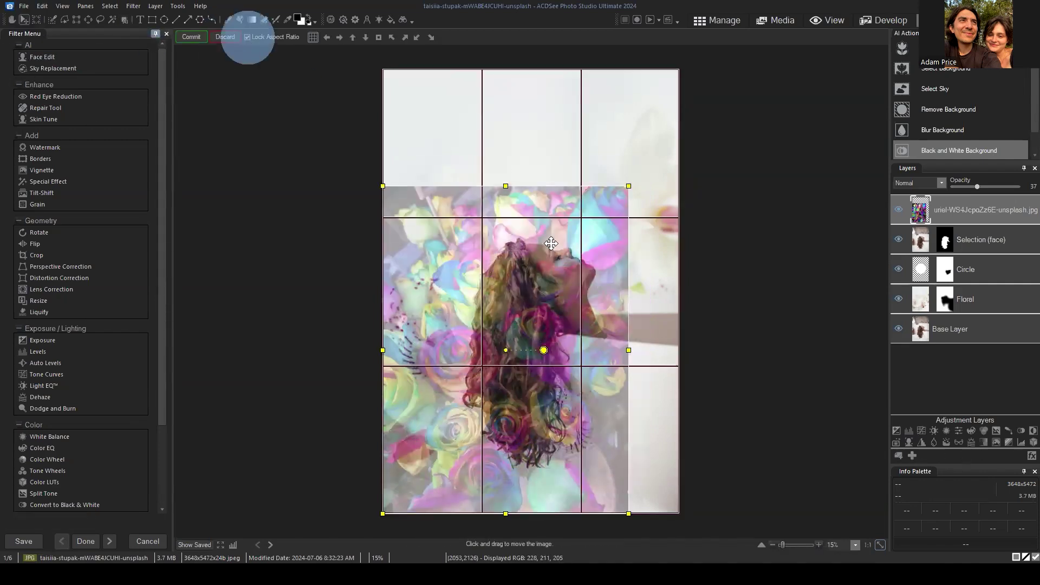
{"action": "left_click_drag", "start_coordinate": [551, 244], "coordinate": [591, 211]}
{"action": "left_click_drag", "start_coordinate": [535, 153], "coordinate": [546, 311]}
{"action": "left_click_drag", "start_coordinate": [528, 212], "coordinate": [578, 224]}
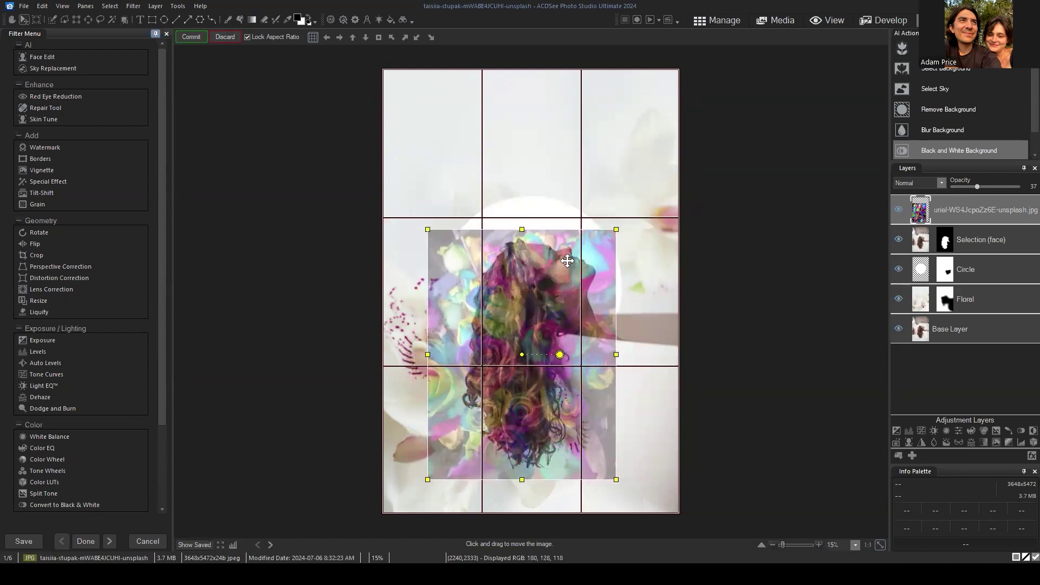
{"action": "left_click_drag", "start_coordinate": [522, 480], "coordinate": [520, 475]}
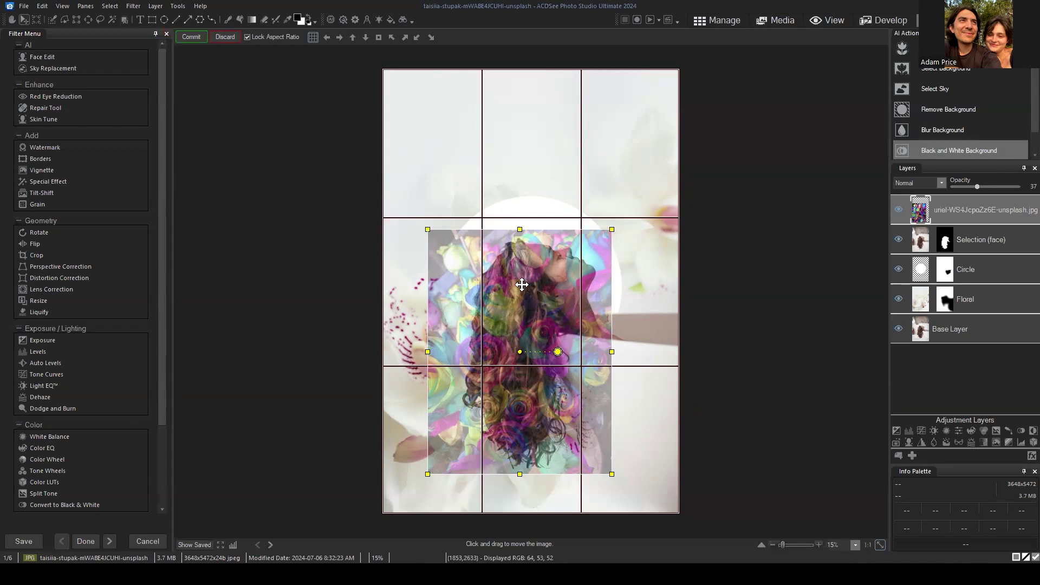
{"action": "left_click", "coordinate": [189, 36]}
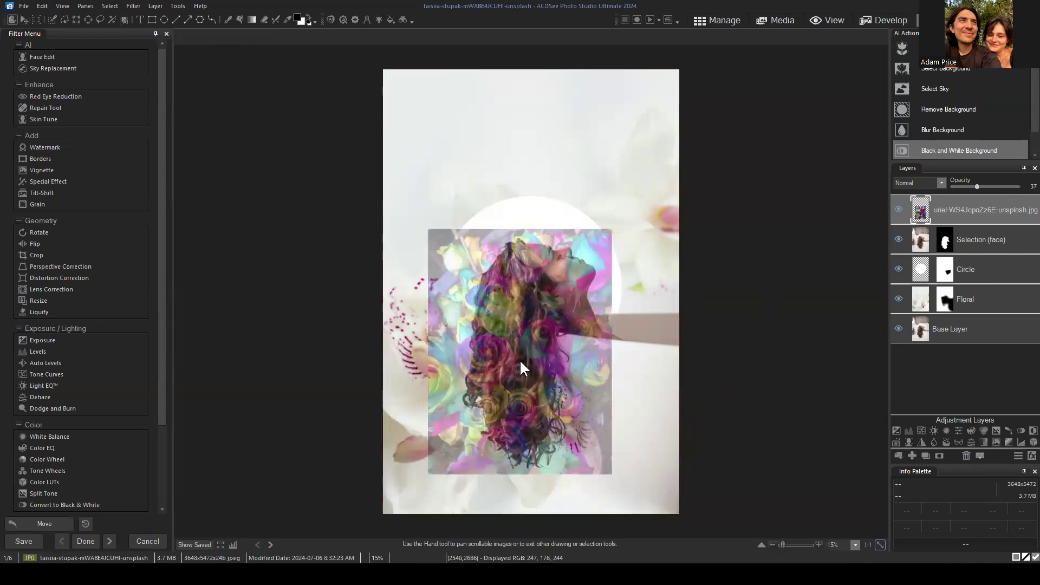
- Set the rose layer's opacity to 100 and toggle its visibility to compare it with the hair beneath
{"action": "left_click", "coordinate": [985, 199]}
{"action": "left_click", "coordinate": [897, 210]}
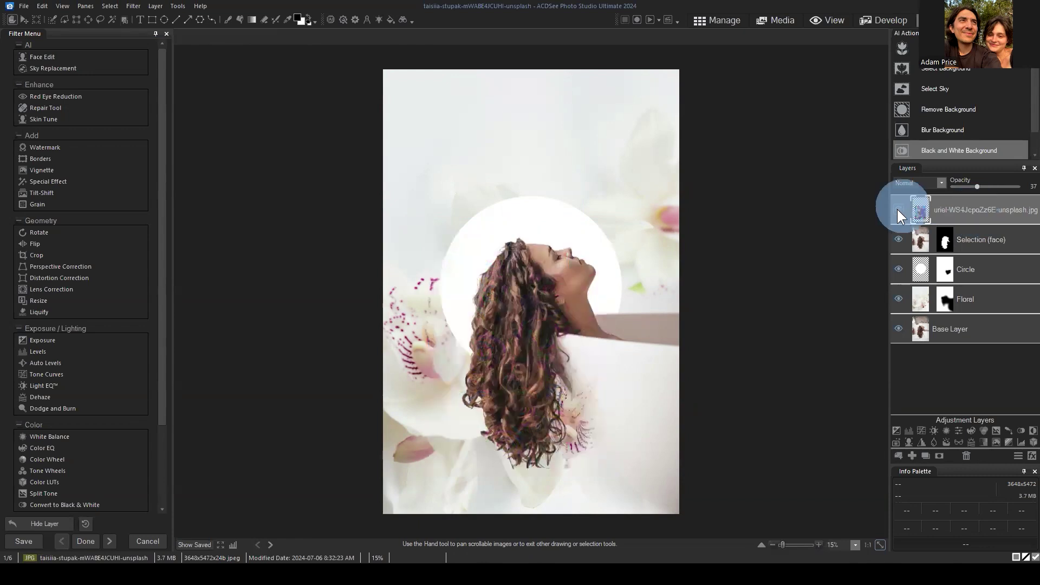
{"action": "left_click", "coordinate": [897, 209]}
{"action": "left_click_drag", "start_coordinate": [978, 186], "coordinate": [1018, 186]}
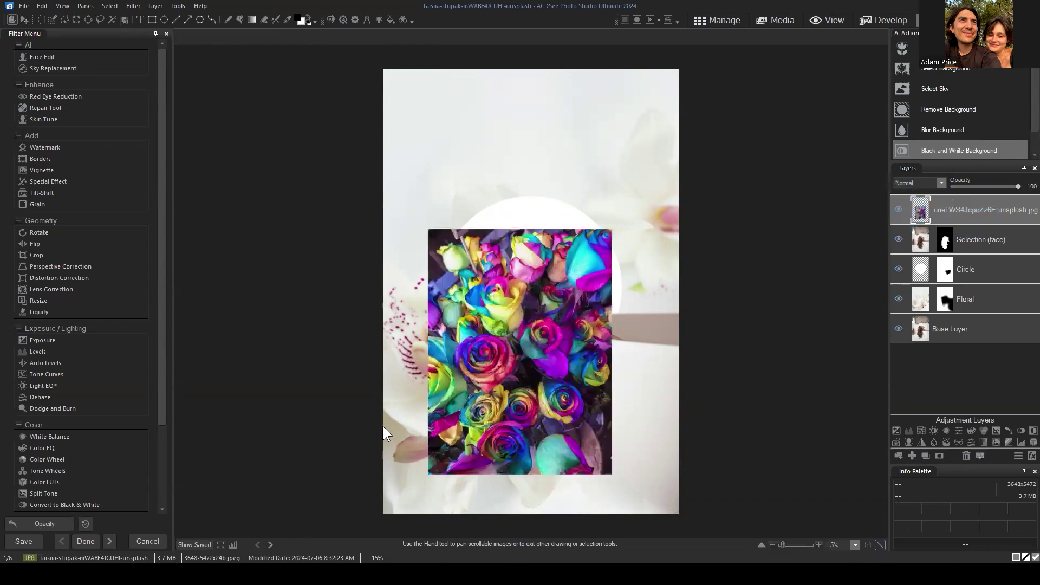
{"action": "left_click", "coordinate": [899, 209]}
{"action": "left_click", "coordinate": [899, 210]}
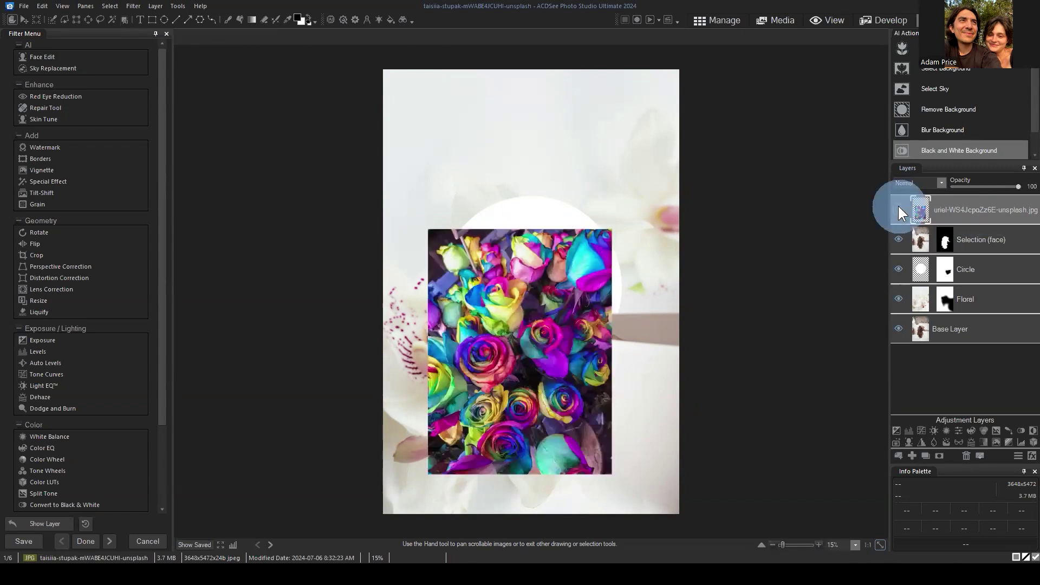
{"action": "left_click", "coordinate": [899, 209]}
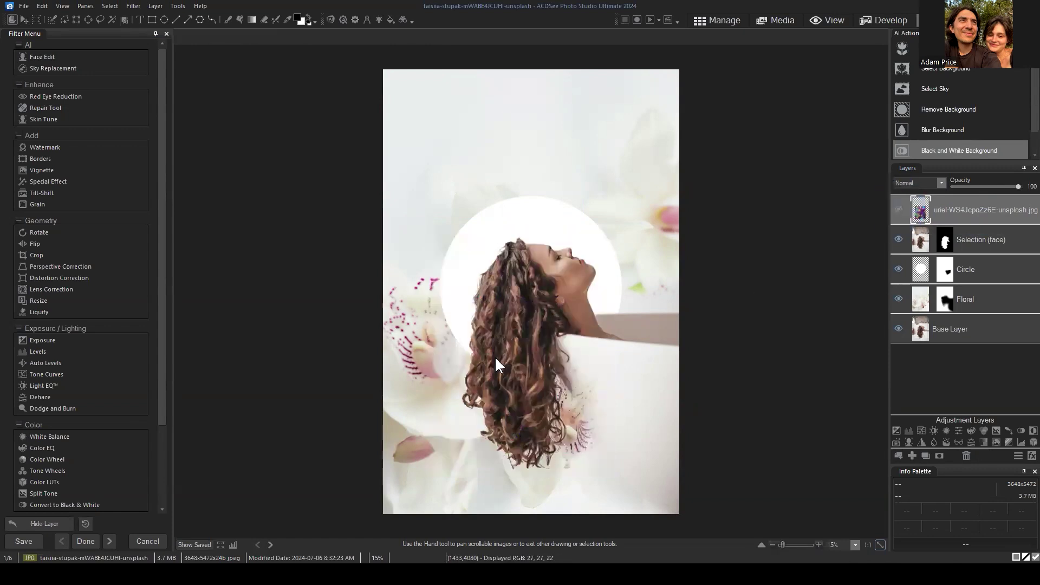
{"action": "left_click", "coordinate": [899, 208]}
{"action": "left_click", "coordinate": [969, 210]}
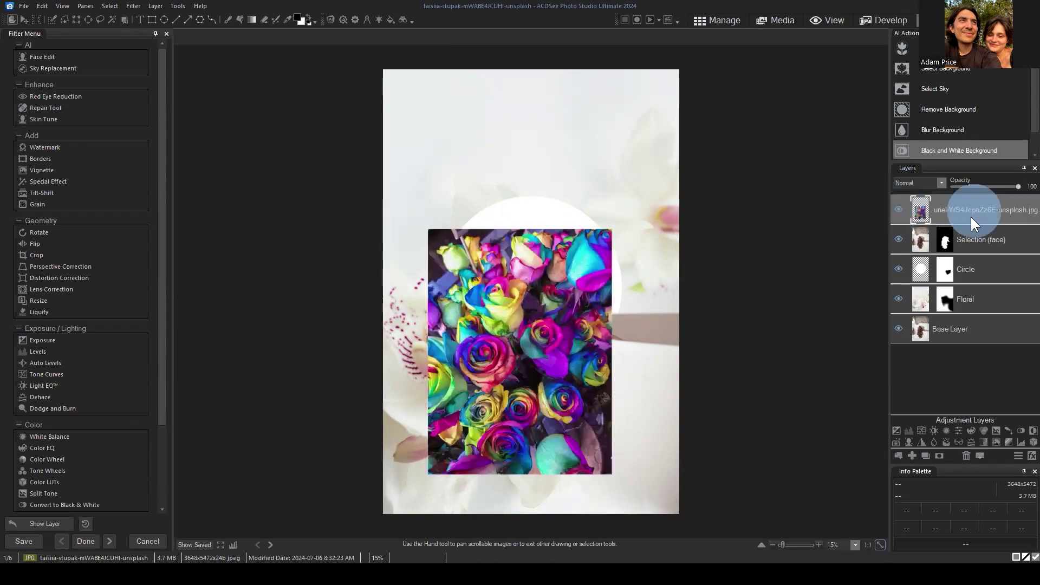
- Hide all layers above the Base Layer and use AI Select Subject to select the woman on the Base Layer
{"action": "left_click", "coordinate": [900, 205]}
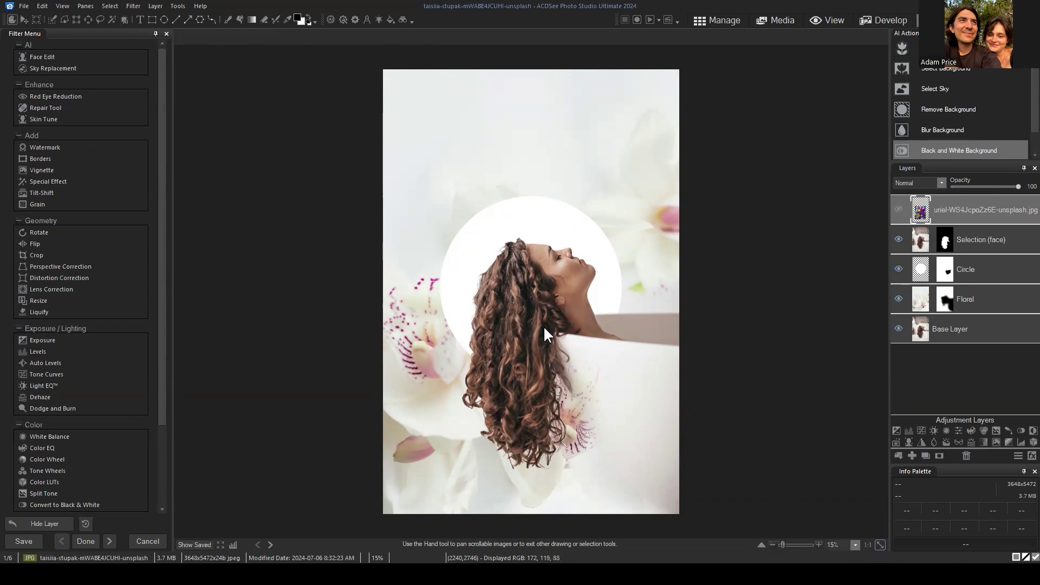
{"action": "left_click", "coordinate": [965, 332]}
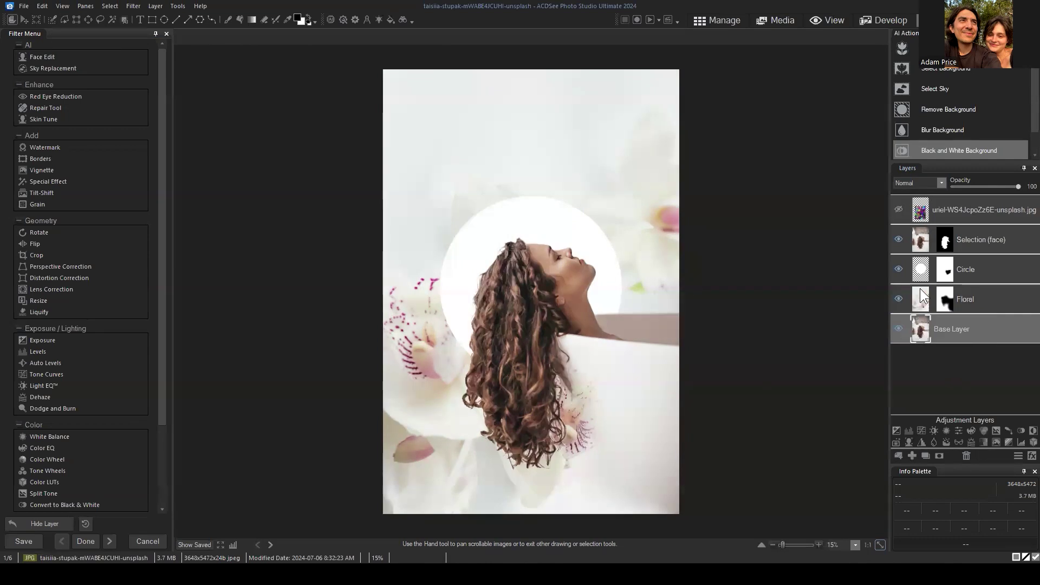
{"action": "left_click", "coordinate": [898, 240]}
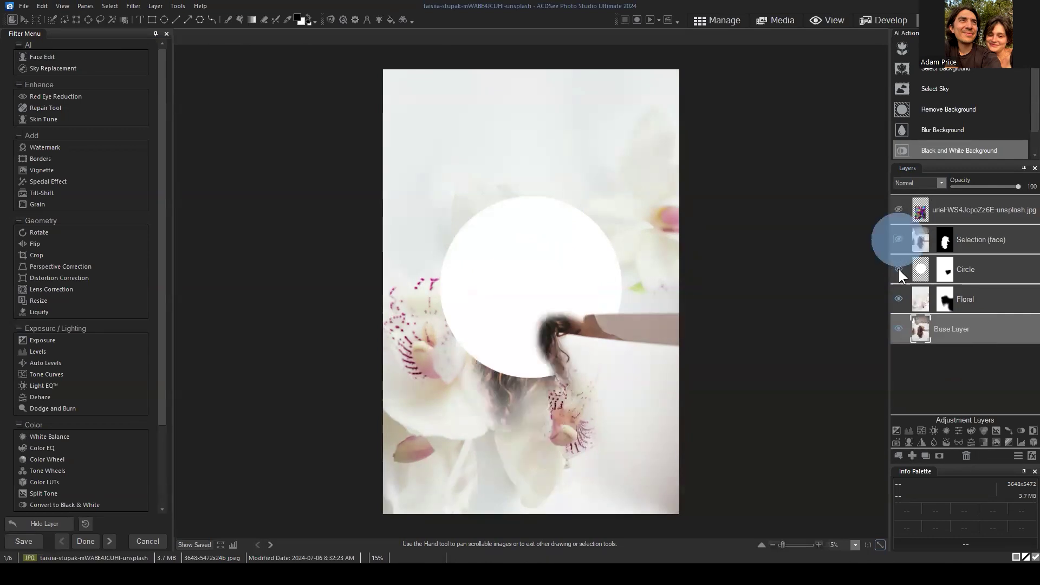
{"action": "left_click", "coordinate": [898, 269]}
{"action": "left_click", "coordinate": [898, 299]}
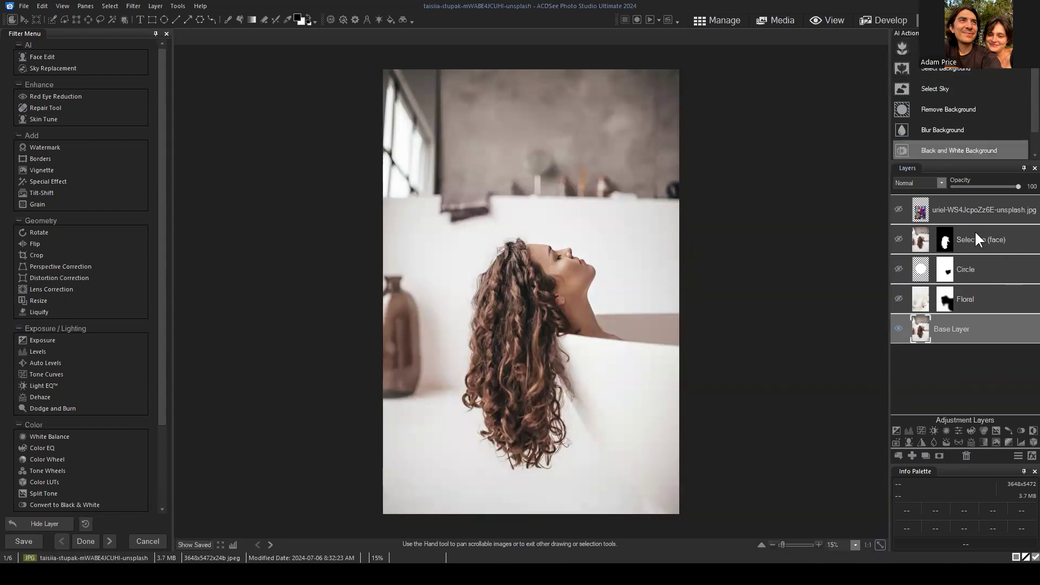
{"action": "left_click", "coordinate": [902, 48]}
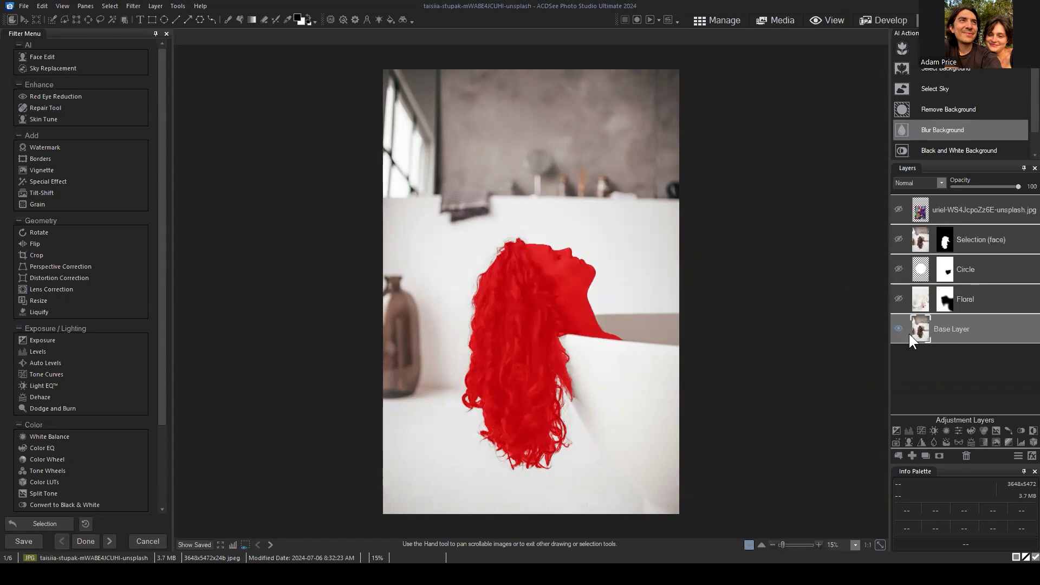
- Show the Floral, Circle, Selection (face) and rose layers again and clear the selection of the woman
{"action": "left_click", "coordinate": [899, 298]}
{"action": "left_click", "coordinate": [899, 270]}
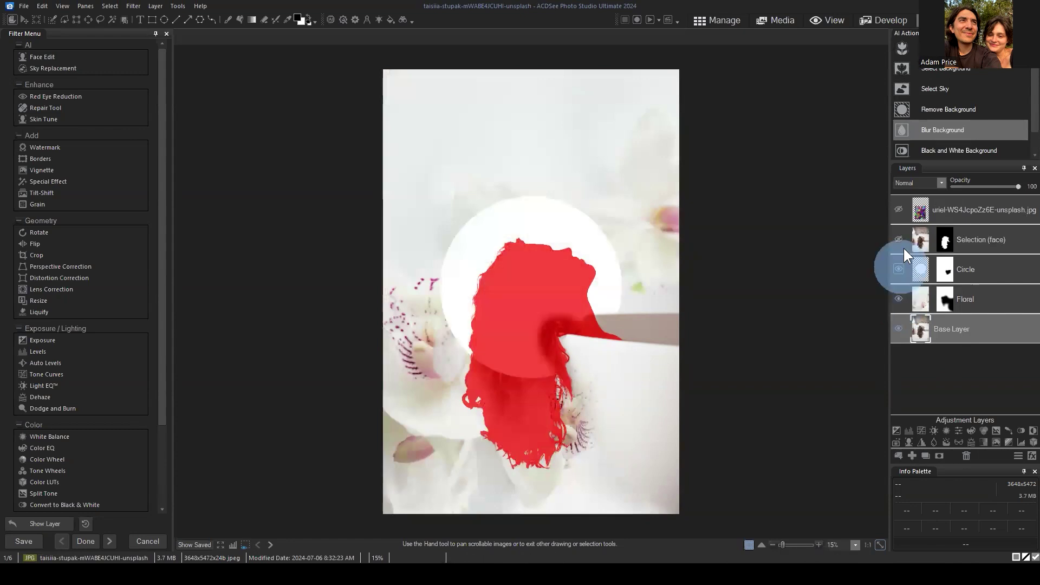
{"action": "left_click", "coordinate": [899, 240]}
{"action": "left_click", "coordinate": [899, 210]}
{"action": "left_click", "coordinate": [110, 6]}
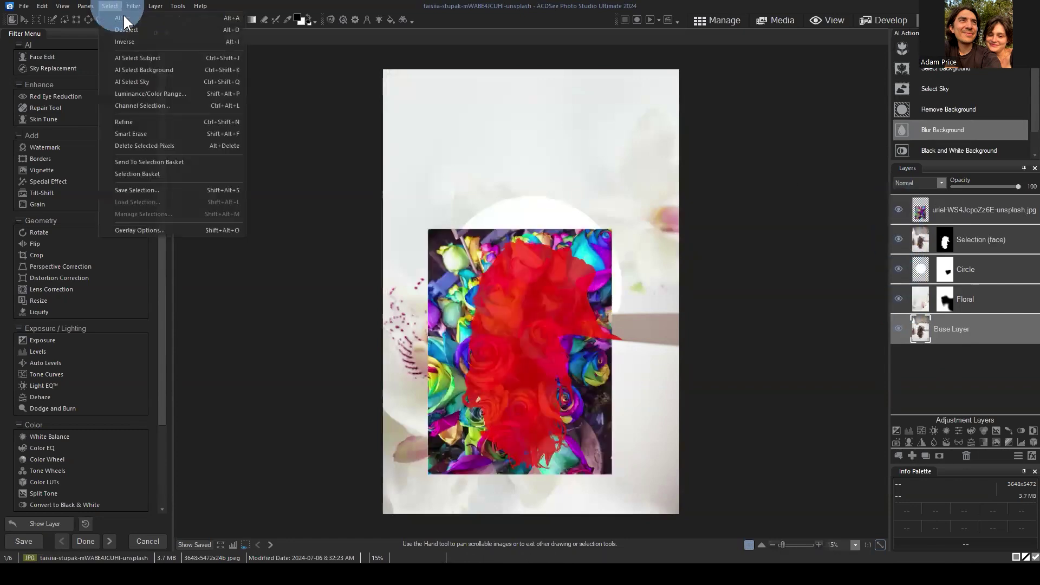
{"action": "left_click", "coordinate": [120, 28]}
- Try AI Select Subject on the rose image layer and deselect the result
{"action": "left_click", "coordinate": [979, 211]}
{"action": "mouse_move", "coordinate": [980, 210]}
{"action": "left_mouse_down"}
{"action": "mouse_move", "coordinate": [984, 218]}
{"action": "mouse_move", "coordinate": [973, 206]}
{"action": "left_mouse_up"}
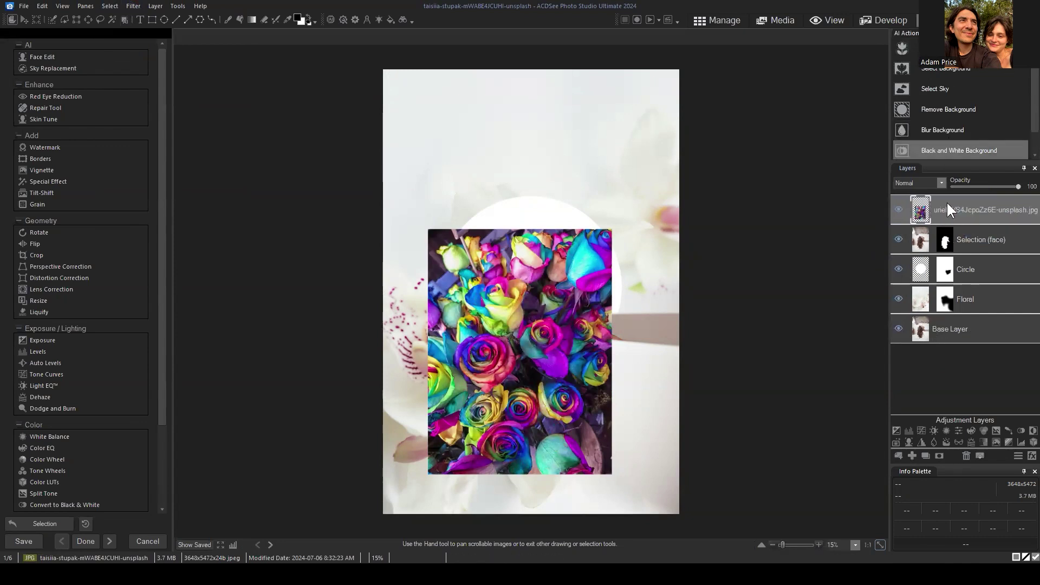
{"action": "left_click", "coordinate": [902, 48]}
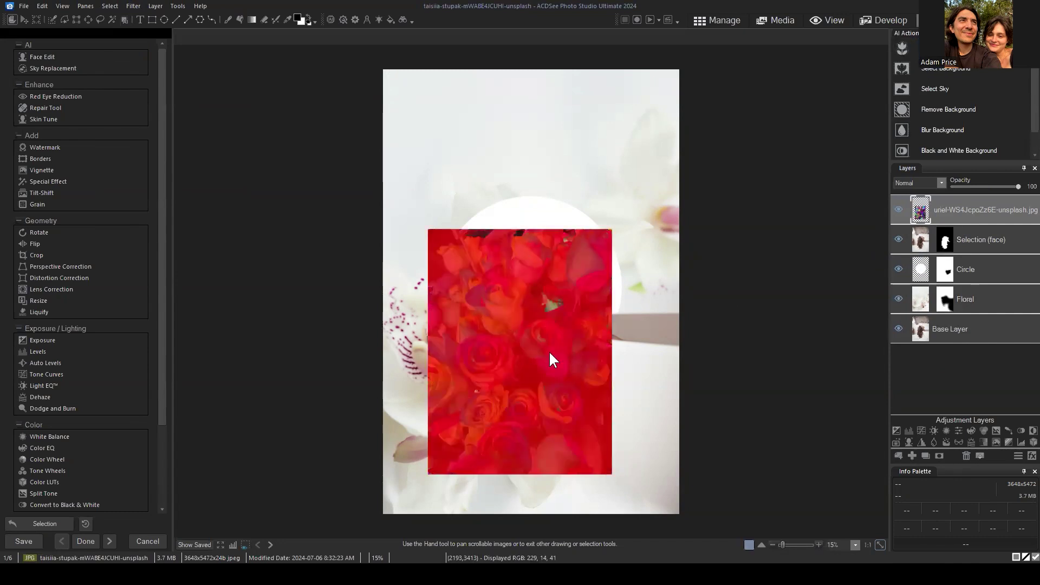
{"action": "left_click", "coordinate": [975, 209]}
{"action": "left_click", "coordinate": [112, 6]}
{"action": "left_click", "coordinate": [119, 28]}
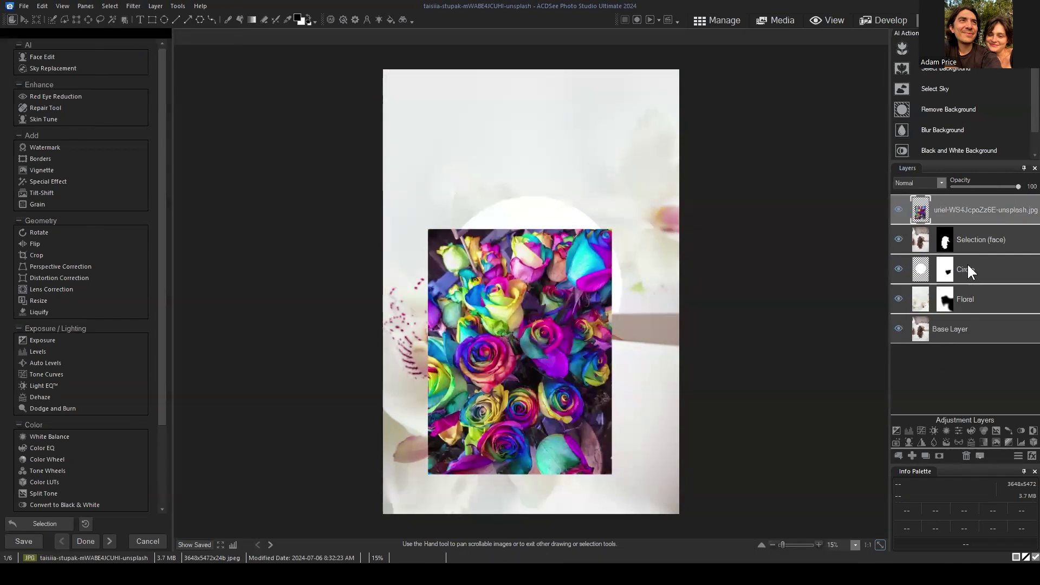
- Try AI Select Subject on the image of the Selection (face) layer and deselect the result
{"action": "left_click", "coordinate": [944, 234]}
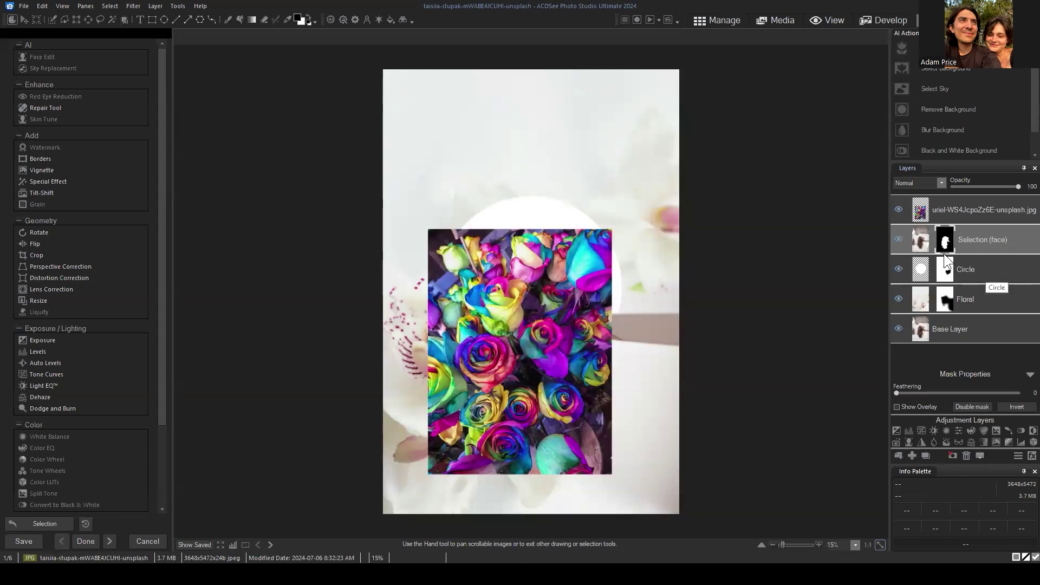
{"action": "left_click", "coordinate": [921, 239]}
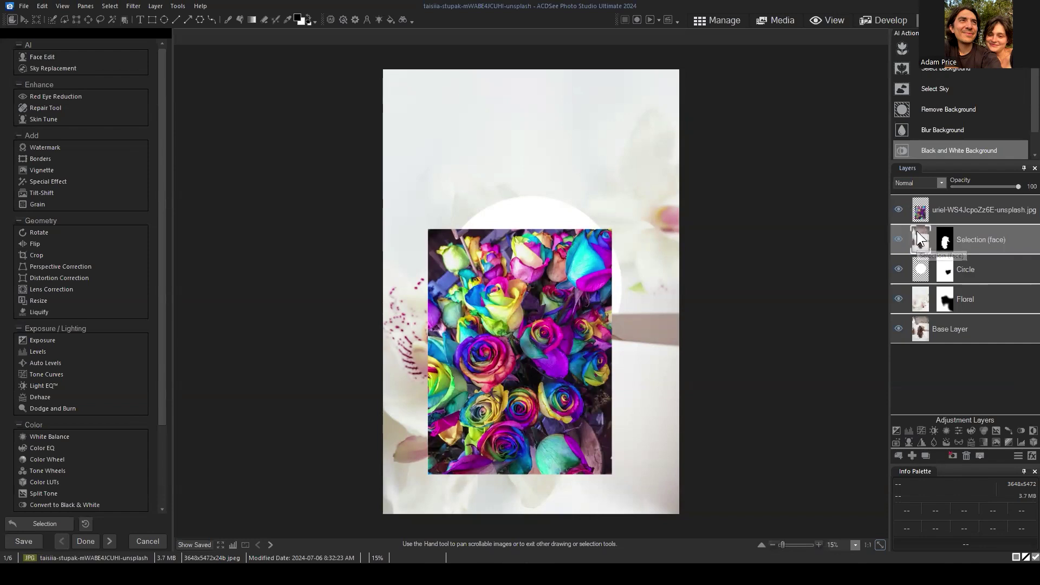
{"action": "left_click", "coordinate": [938, 48]}
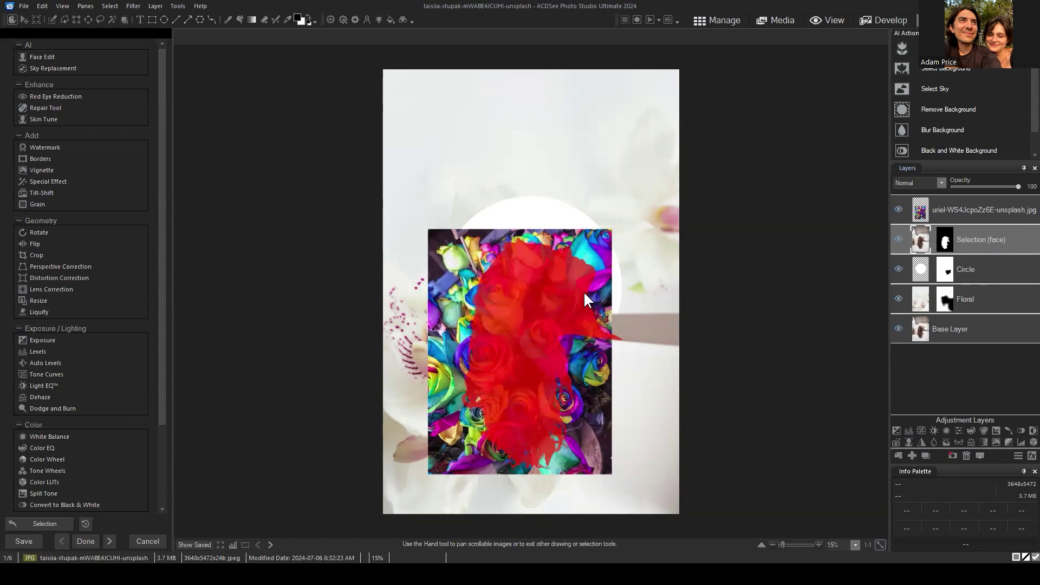
{"action": "left_click", "coordinate": [110, 6]}
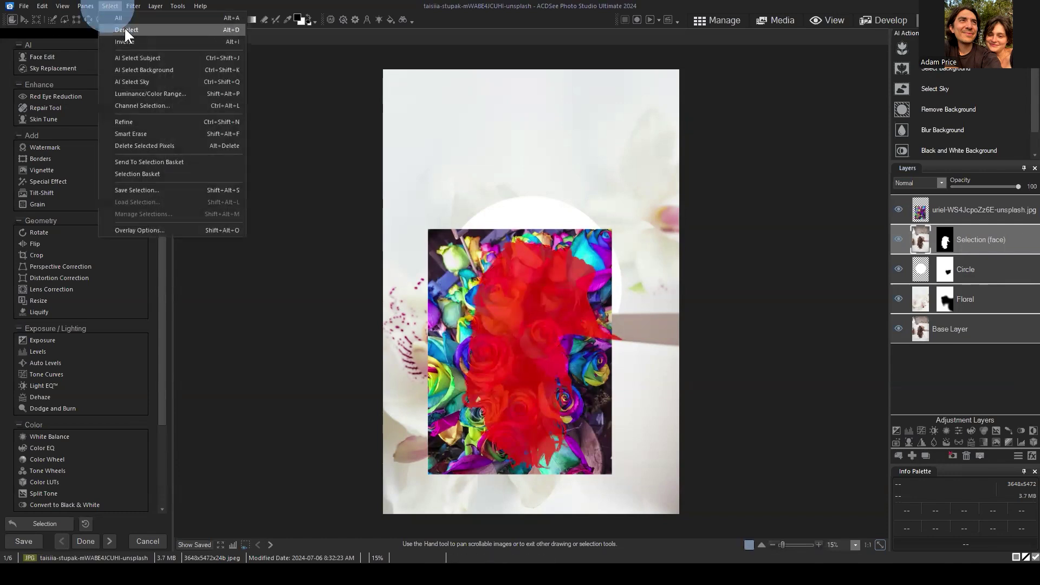
{"action": "left_click", "coordinate": [125, 30]}
- Try AI Select Subject on the image of the Circle layer and deselect the circle
{"action": "left_click", "coordinate": [995, 268]}
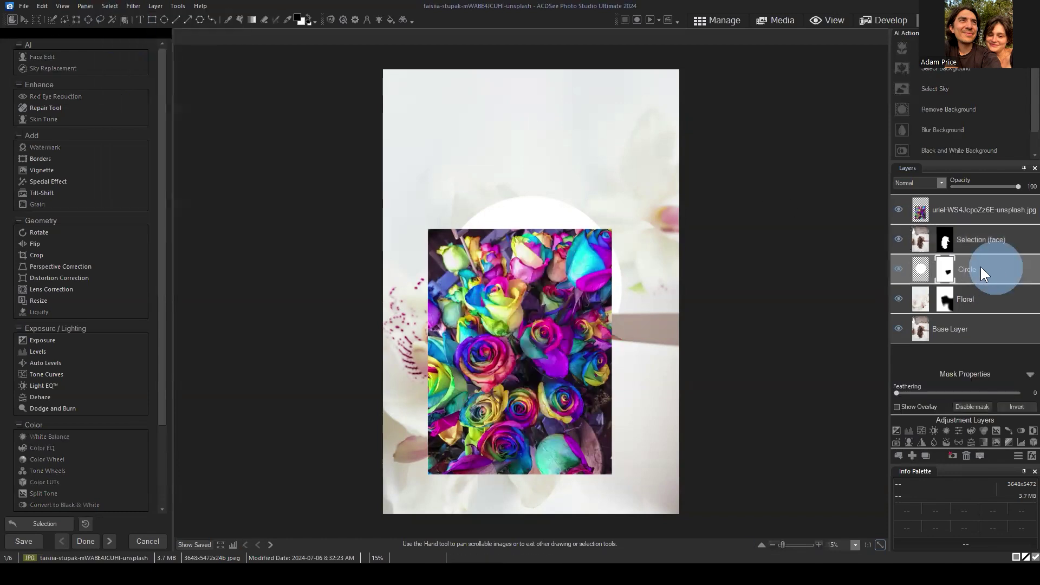
{"action": "left_click", "coordinate": [924, 269]}
{"action": "left_click", "coordinate": [955, 109]}
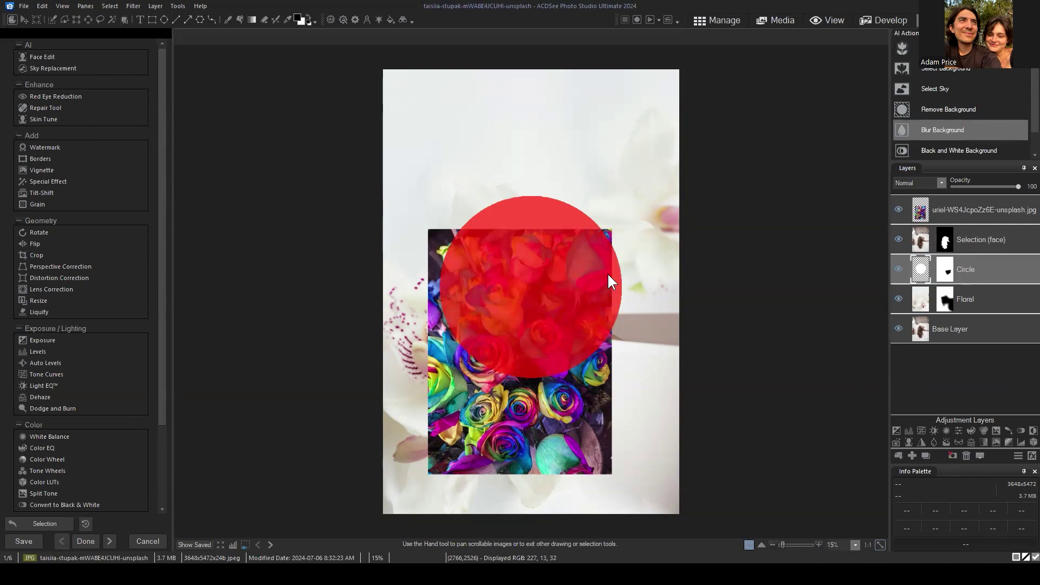
{"action": "left_click", "coordinate": [104, 8]}
{"action": "left_click", "coordinate": [118, 30]}
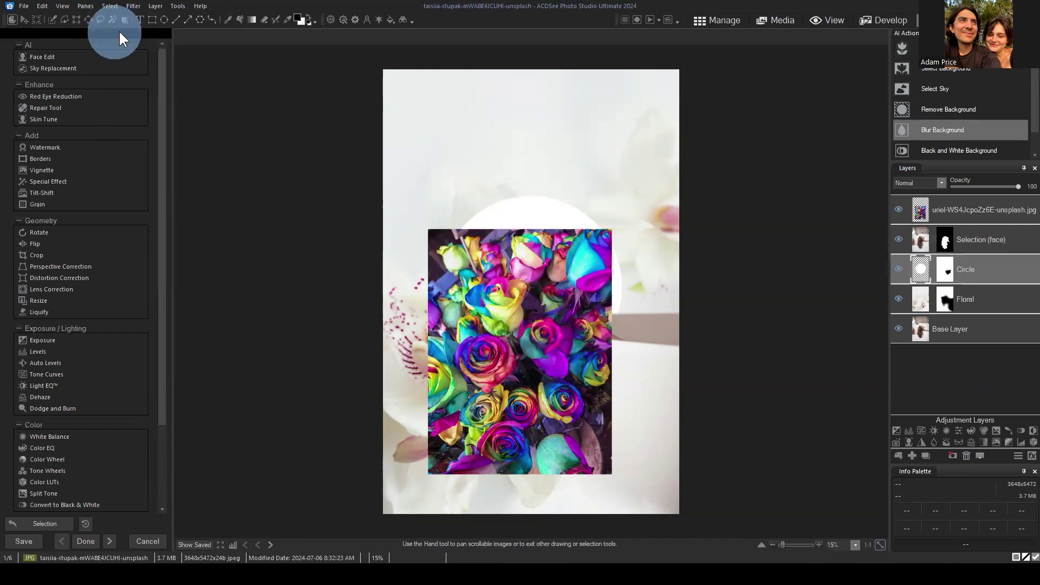
- Switch between the Circle layer's mask and its image to compare which one is active
{"action": "left_click", "coordinate": [945, 267]}
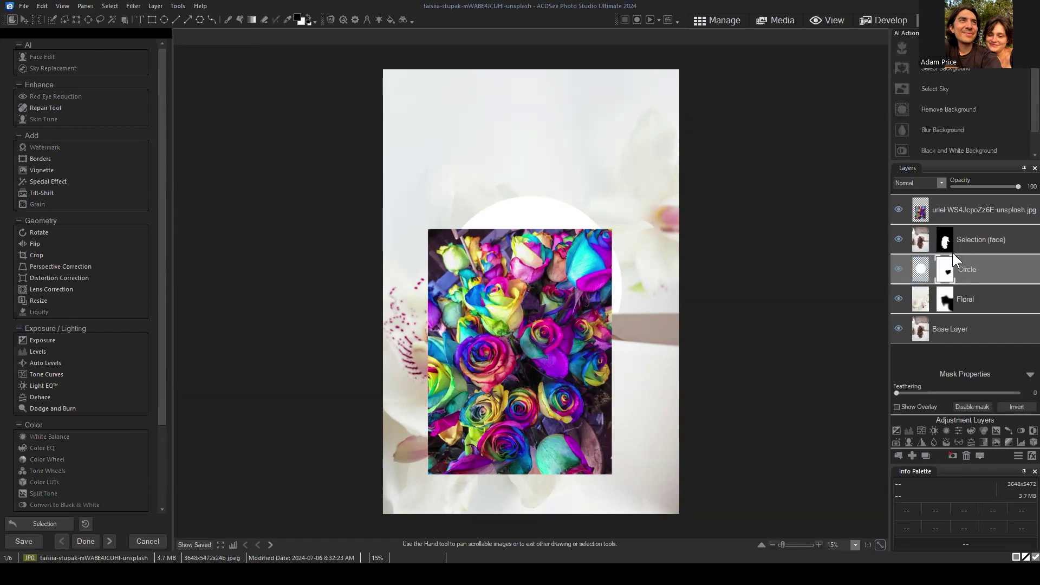
{"action": "left_click", "coordinate": [921, 270]}
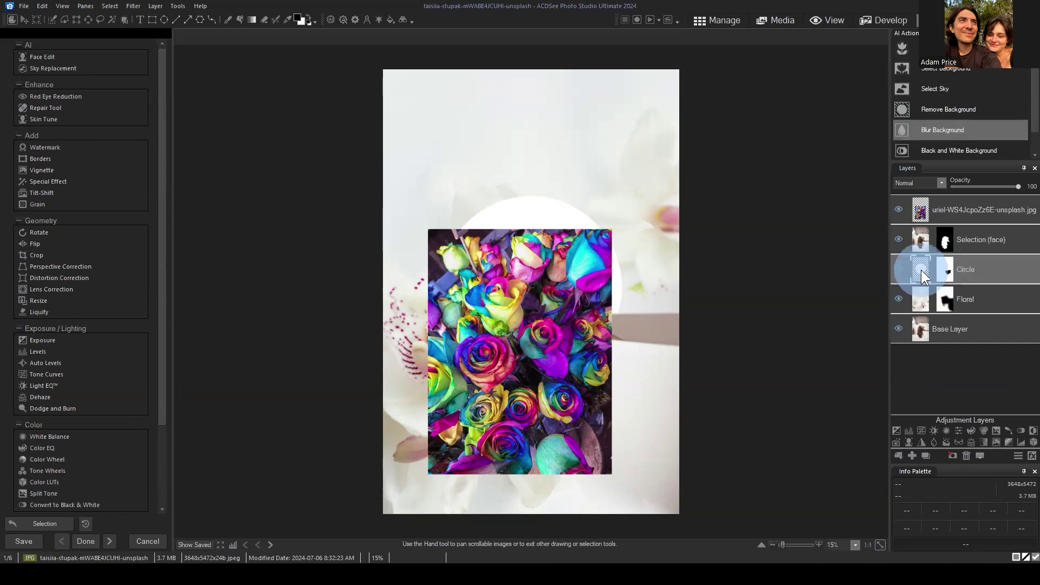
{"action": "mouse_move", "coordinate": [921, 270]}
{"action": "left_mouse_down"}
{"action": "mouse_move", "coordinate": [919, 256]}
{"action": "mouse_move", "coordinate": [926, 282]}
{"action": "left_mouse_up"}
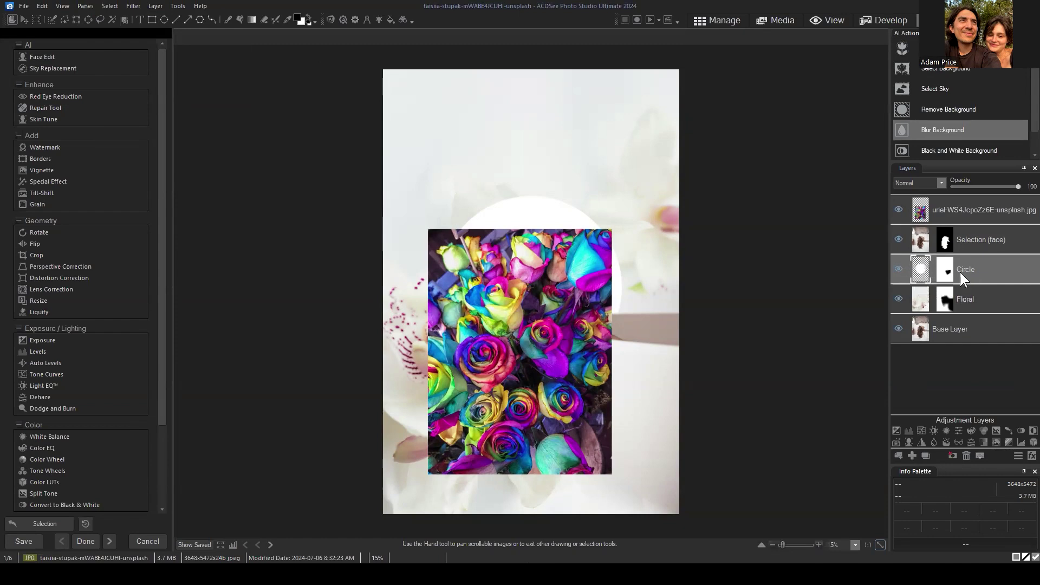
{"action": "left_click", "coordinate": [942, 268]}
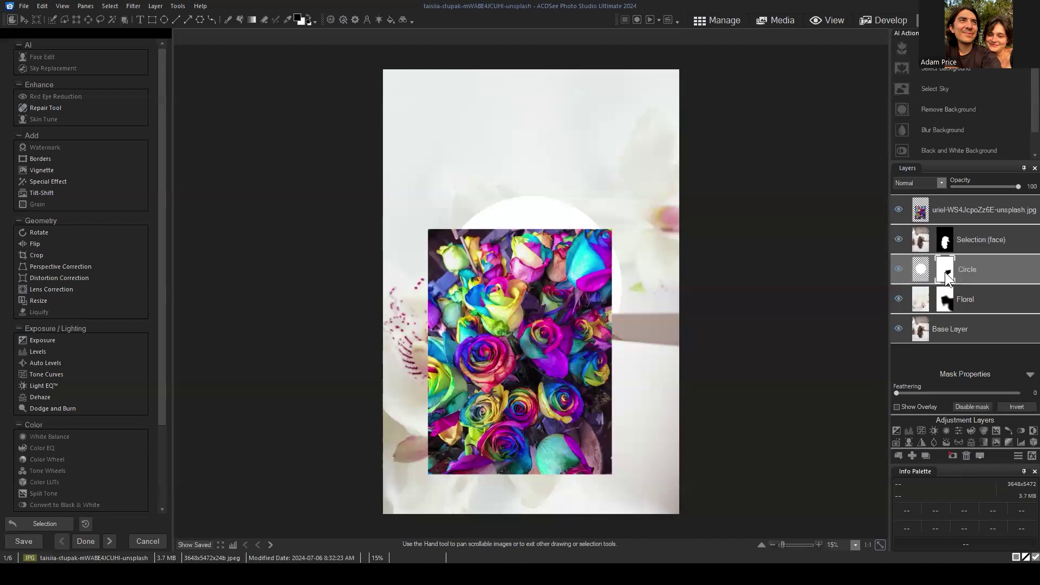
- Select the woman on the Base Layer with AI Select Subject
{"action": "left_click", "coordinate": [951, 327]}
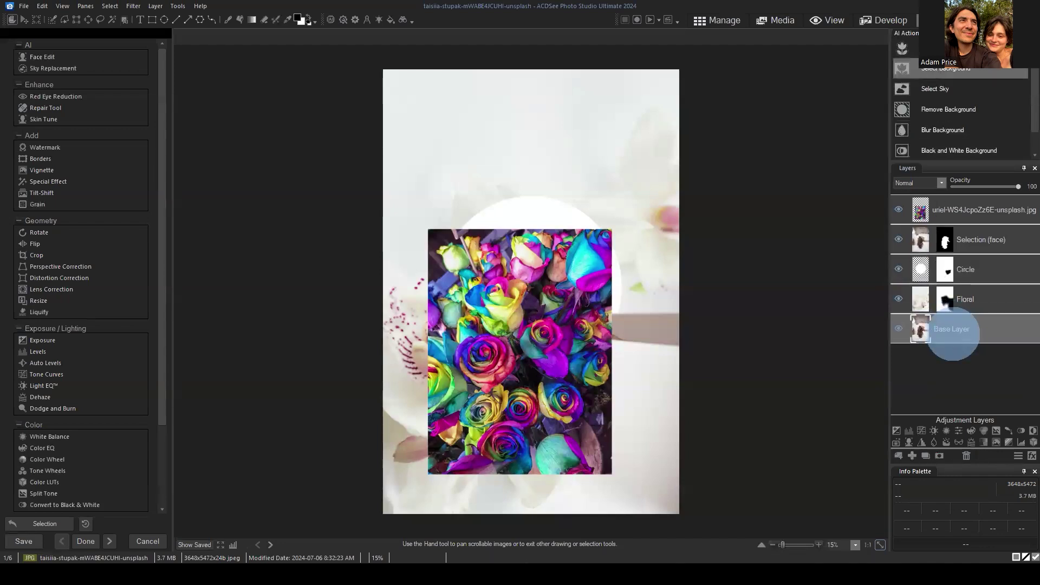
{"action": "left_click", "coordinate": [921, 67]}
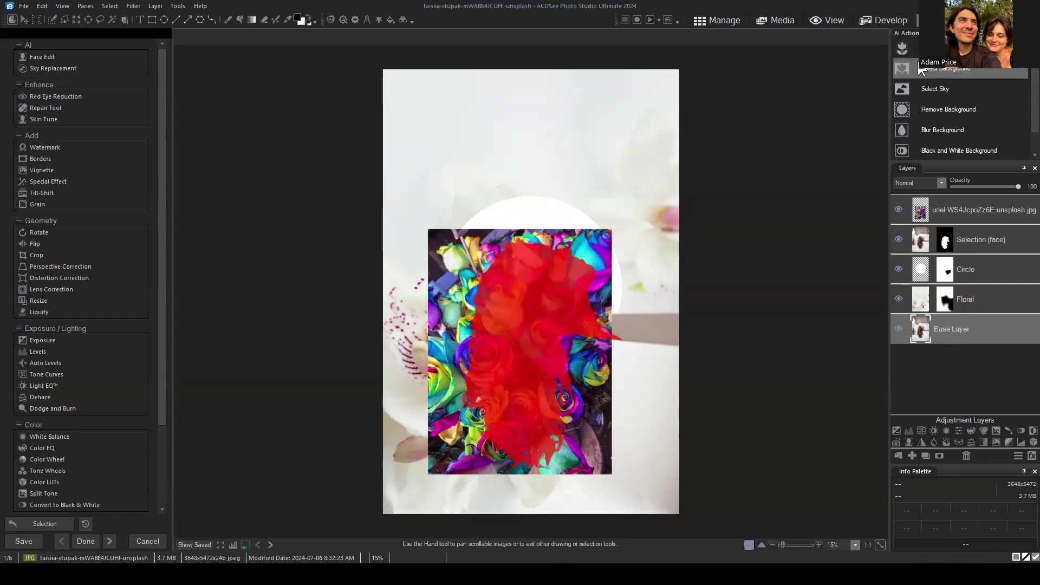
- Set the selection overlay option to Marching Ants
{"action": "left_click", "coordinate": [109, 7]}
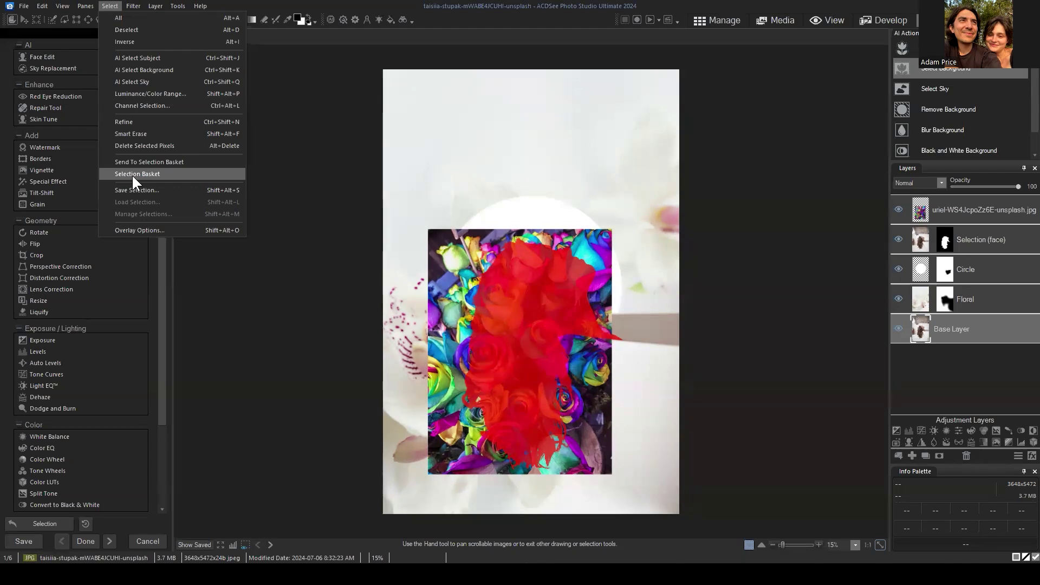
{"action": "left_click", "coordinate": [151, 229]}
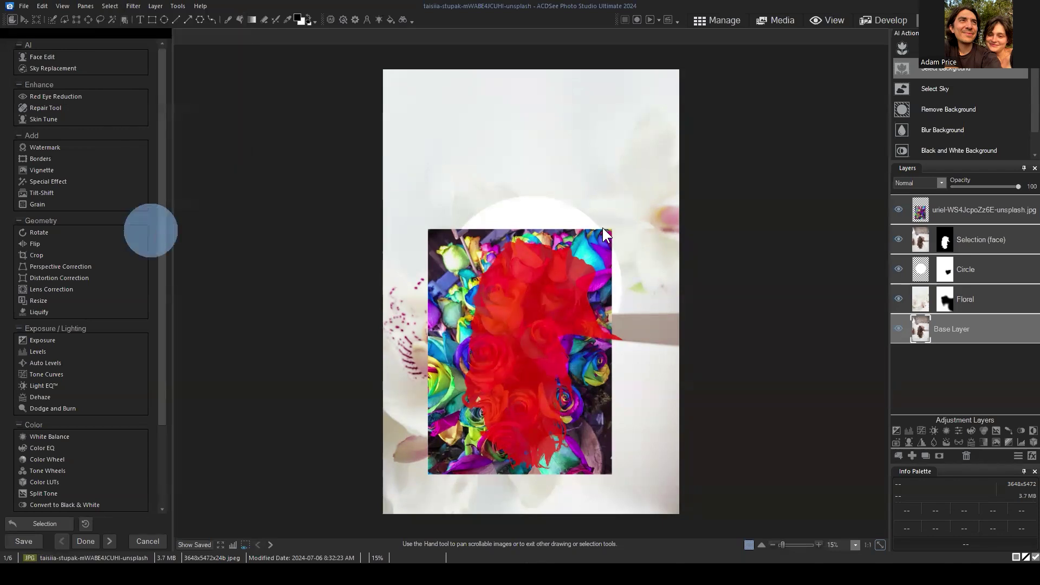
{"action": "left_click", "coordinate": [431, 252]}
{"action": "left_click", "coordinate": [579, 336]}
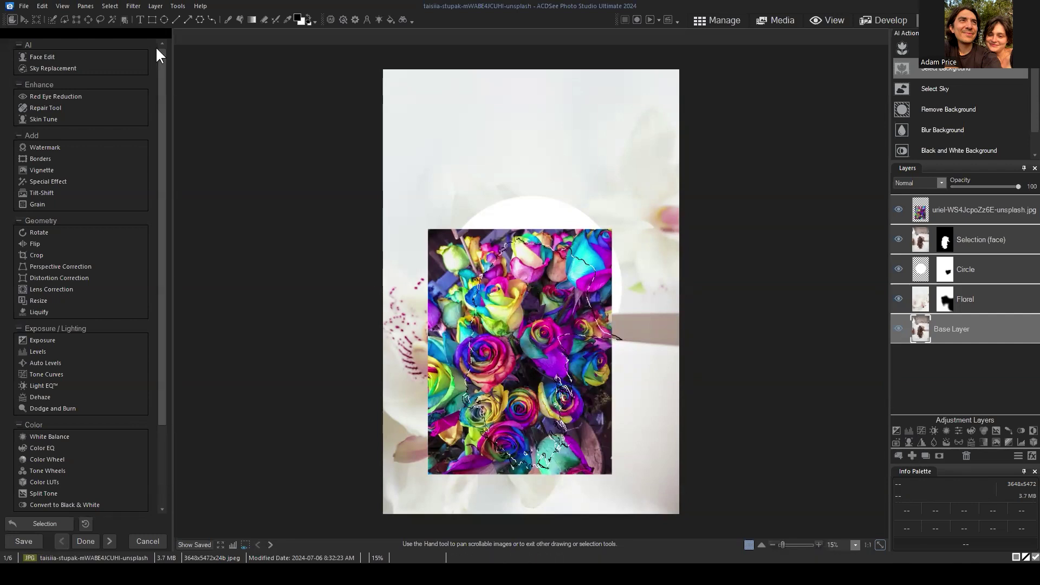
- Change the selection overlay to Selection Highlighted in red at 75 opacity
{"action": "left_click", "coordinate": [111, 6]}
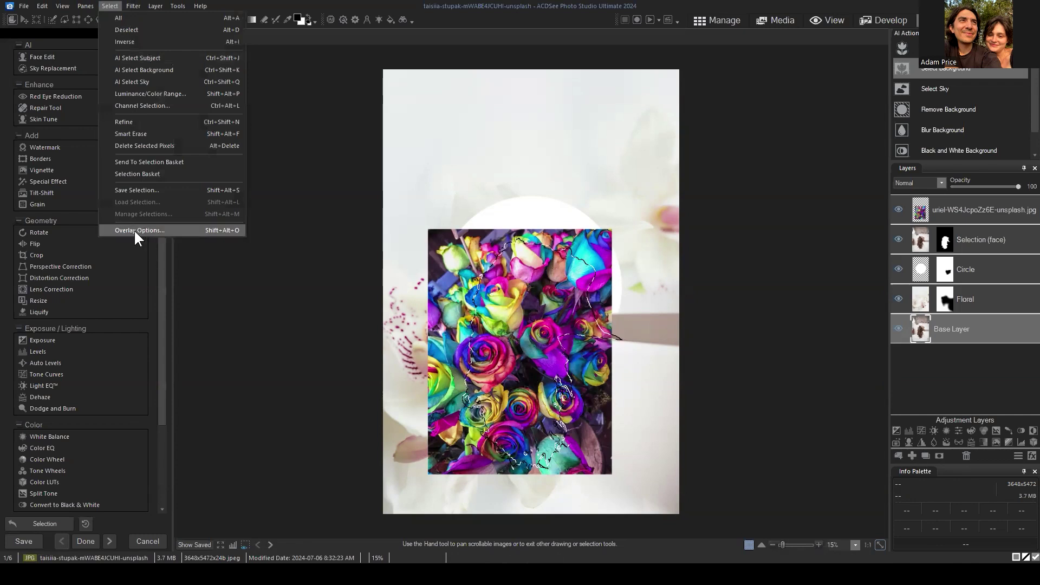
{"action": "left_click", "coordinate": [116, 231]}
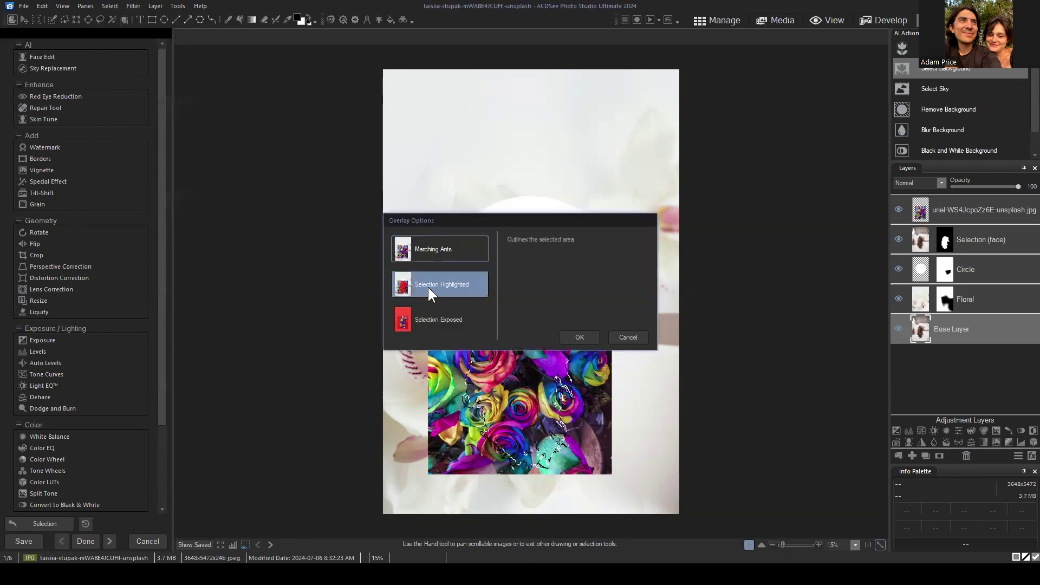
{"action": "left_click", "coordinate": [428, 287]}
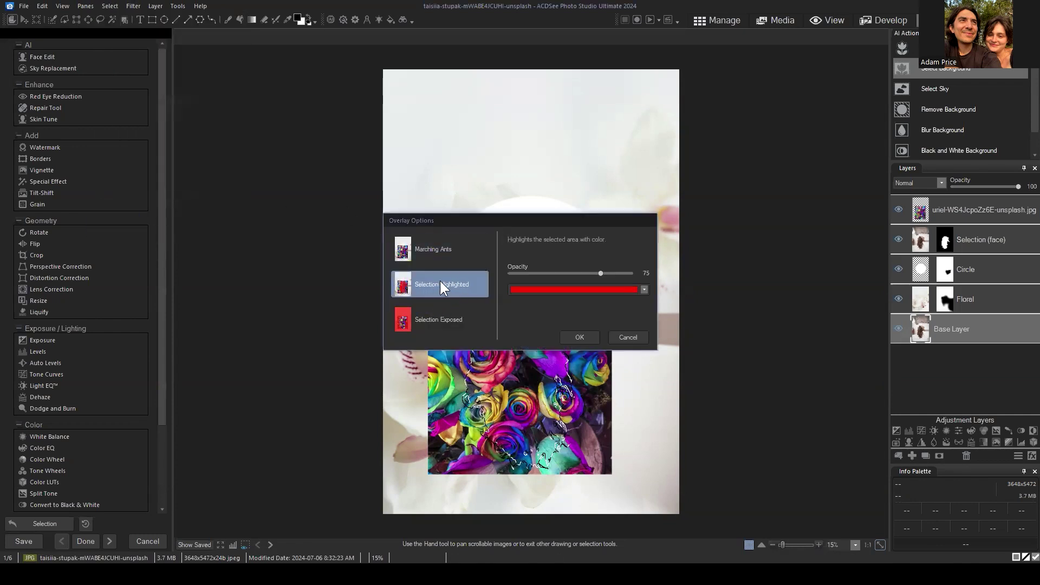
{"action": "left_click", "coordinate": [577, 336]}
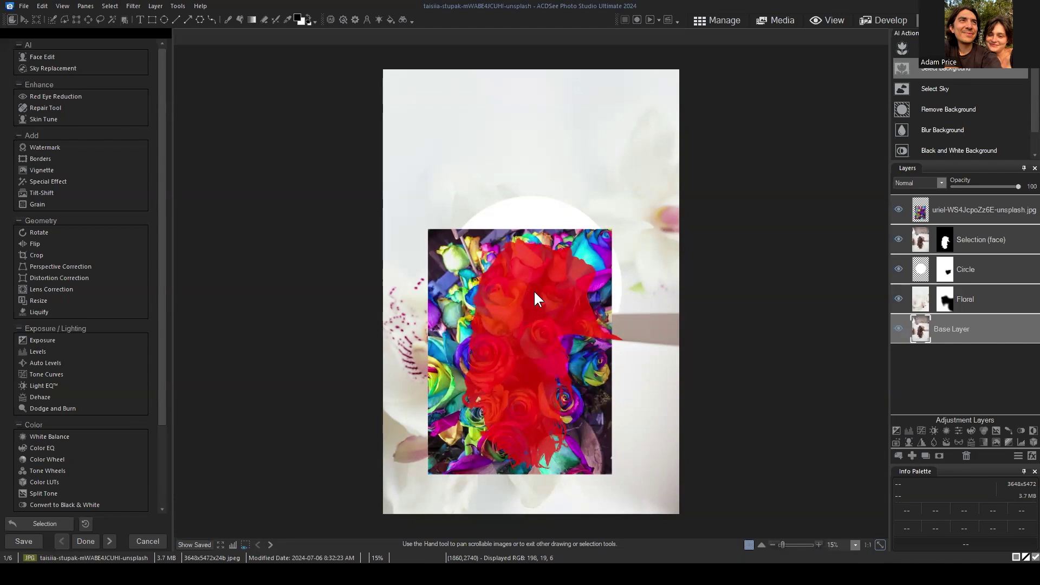
- Change the selection overlay to Selection Exposed, so the colour covers everything outside the selection
{"action": "left_click", "coordinate": [164, 20]}
{"action": "left_click", "coordinate": [109, 6]}
{"action": "left_click", "coordinate": [143, 233]}
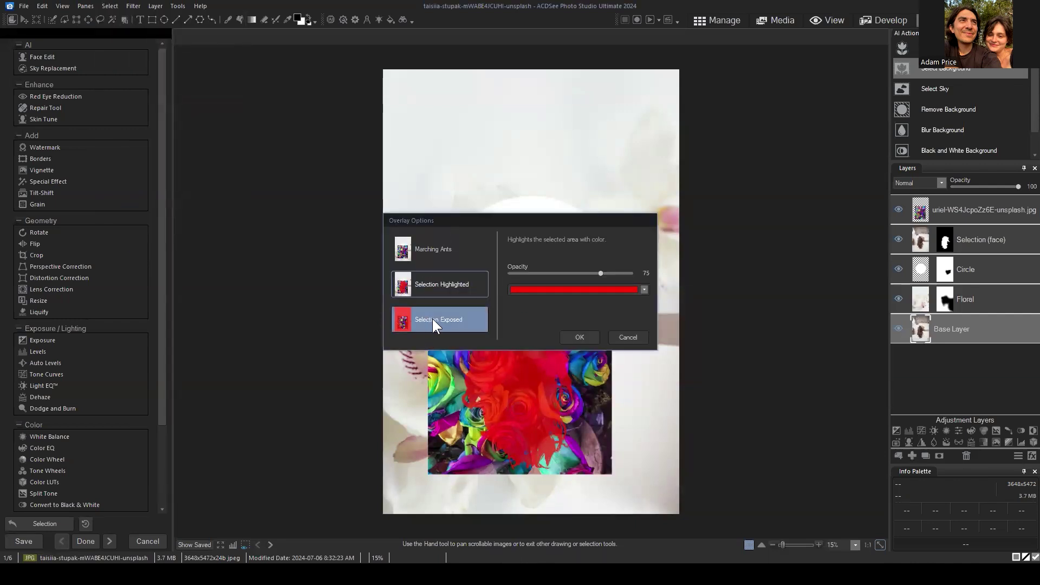
{"action": "left_click", "coordinate": [431, 318]}
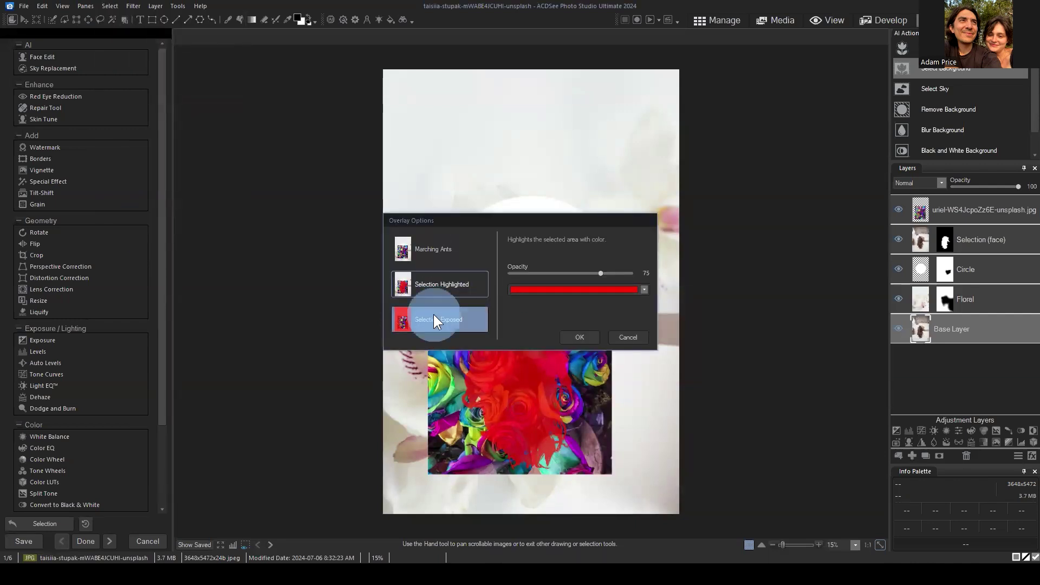
{"action": "left_click", "coordinate": [579, 337]}
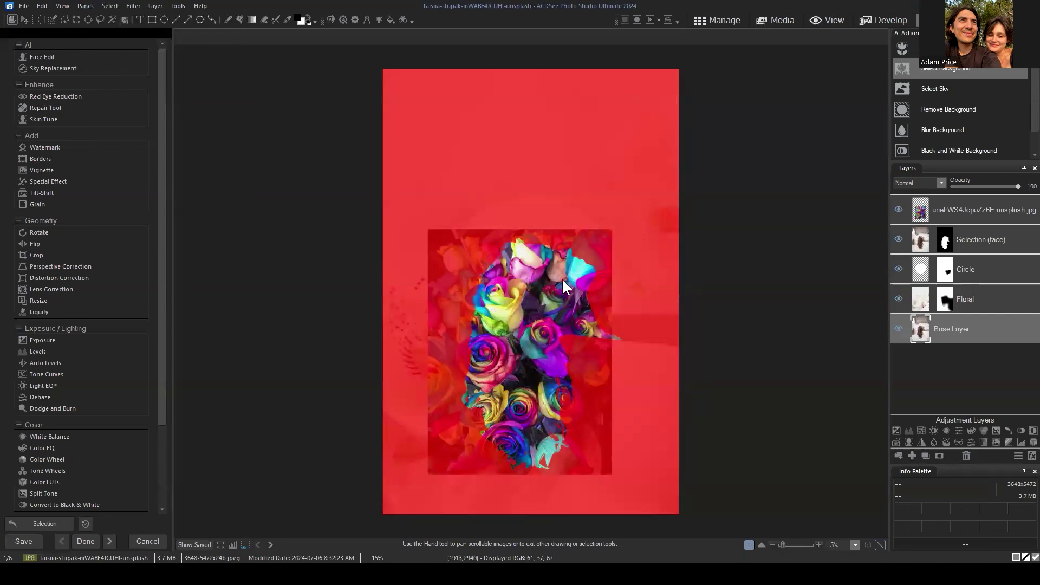
- Return the selection overlay to the Selection Highlighted option
{"action": "left_click", "coordinate": [113, 6]}
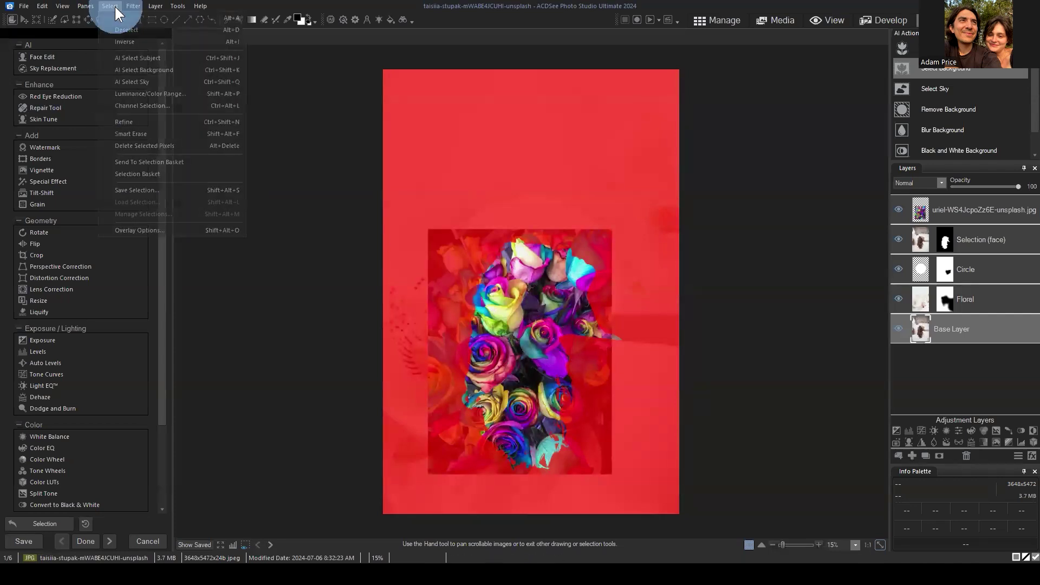
{"action": "left_click", "coordinate": [140, 231]}
{"action": "left_click", "coordinate": [415, 285]}
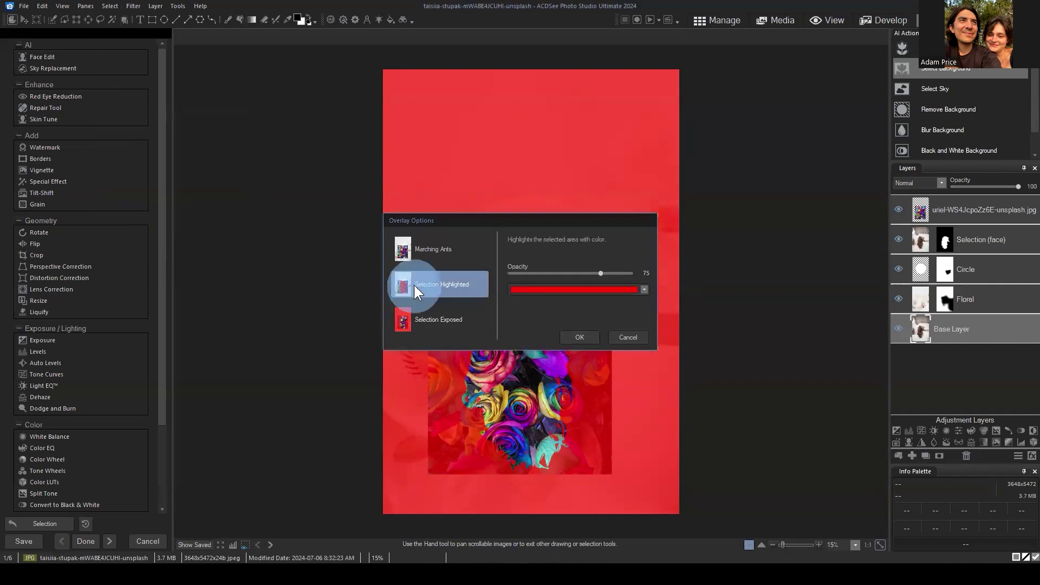
{"action": "left_click", "coordinate": [590, 340]}
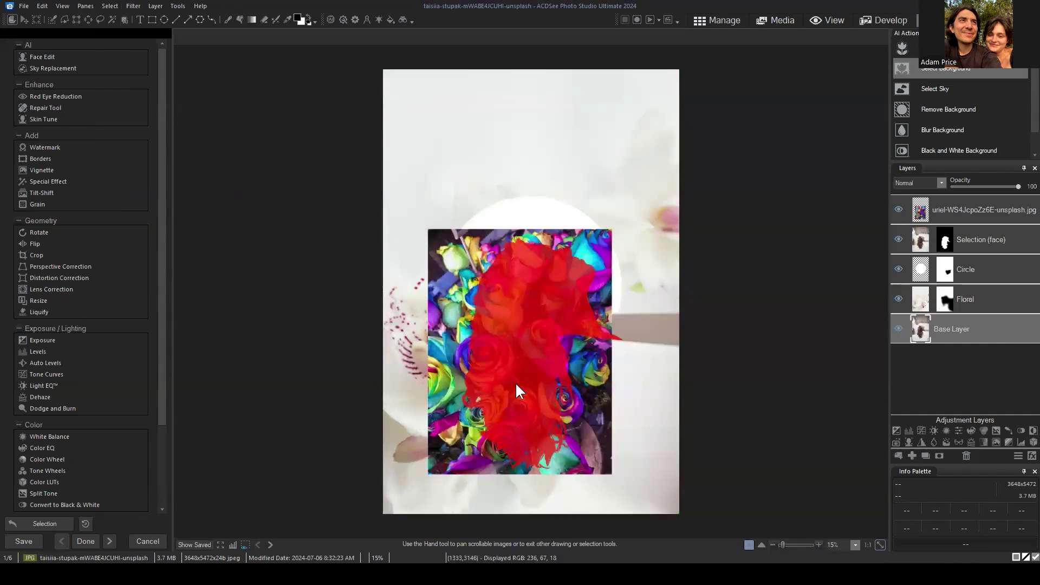
- Open the Selection Basket, add the current selection of the woman to it, and reposition the basket over the canvas
{"action": "left_click", "coordinate": [108, 6]}
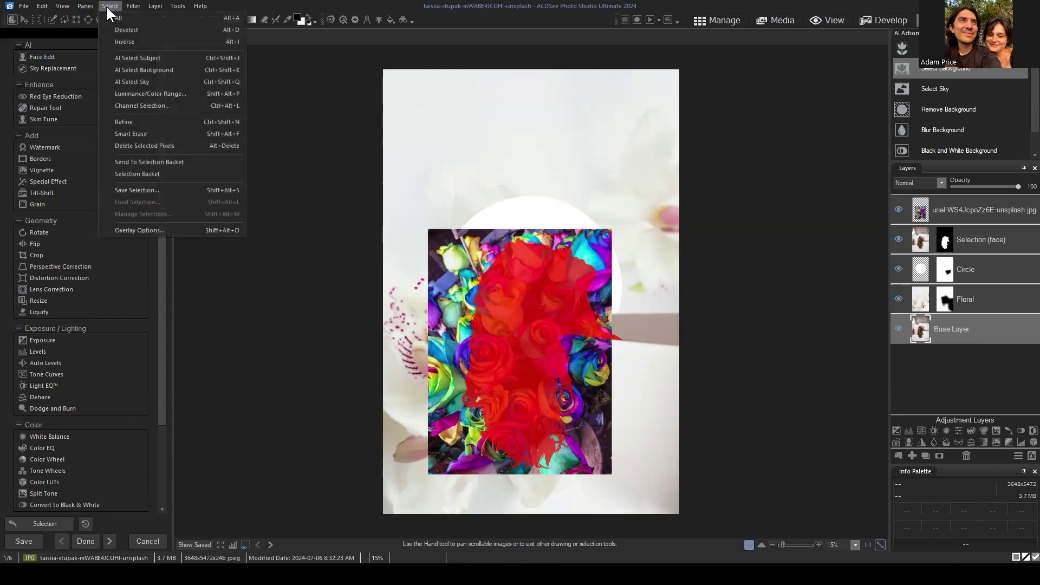
{"action": "left_click", "coordinate": [136, 174]}
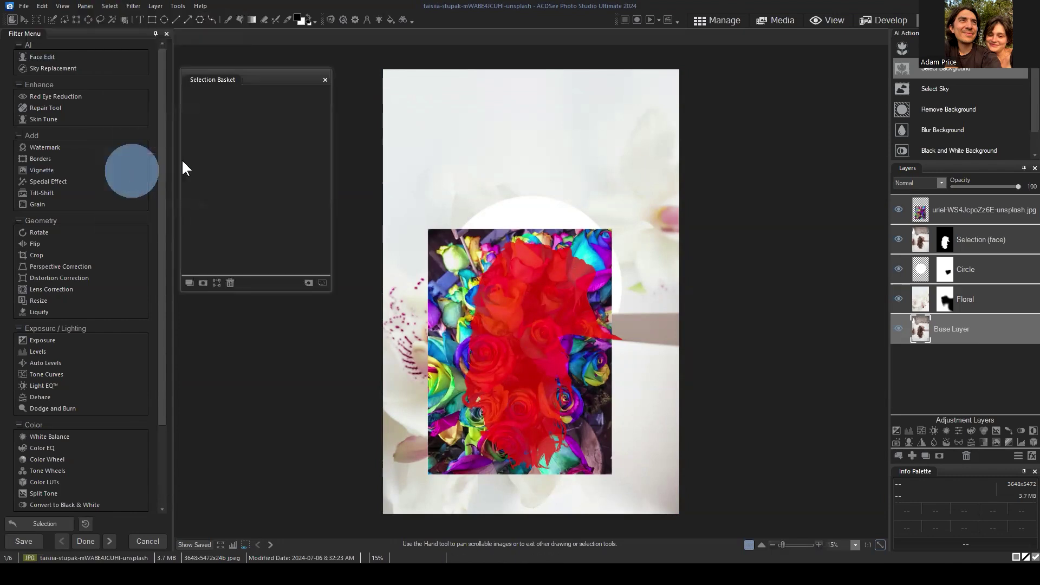
{"action": "left_click_drag", "start_coordinate": [259, 76], "coordinate": [716, 103]}
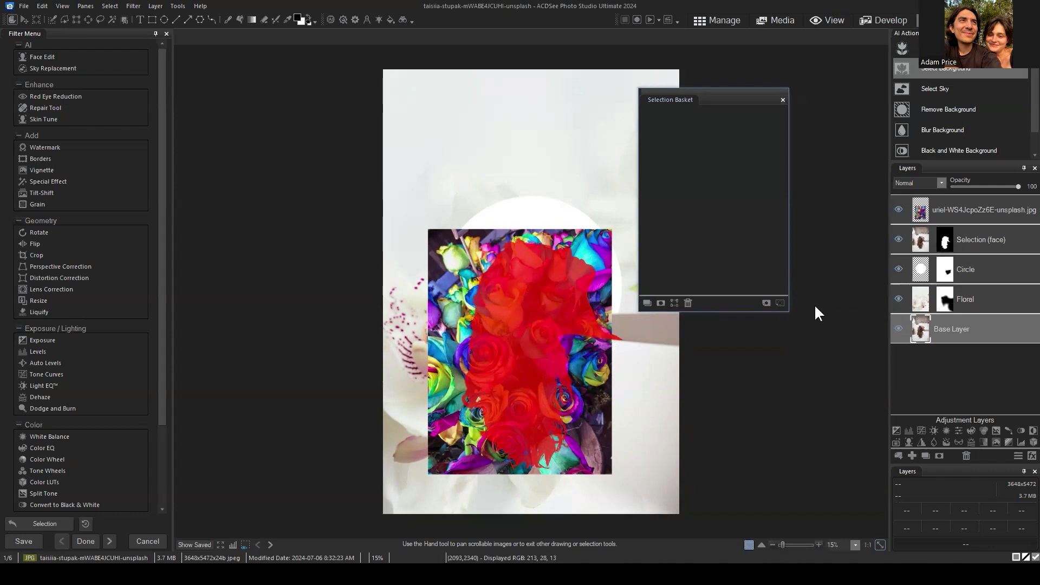
{"action": "left_click", "coordinate": [779, 300]}
{"action": "left_click_drag", "start_coordinate": [720, 93], "coordinate": [705, 133]}
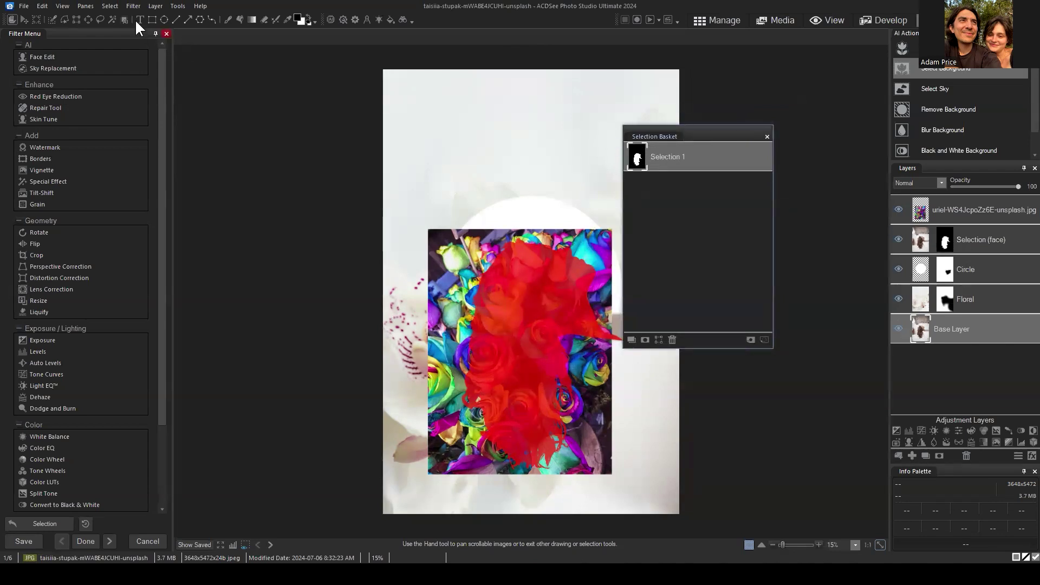
- Deselect the woman and move the Selection Basket off the image
{"action": "left_click", "coordinate": [110, 6]}
{"action": "left_click", "coordinate": [121, 28]}
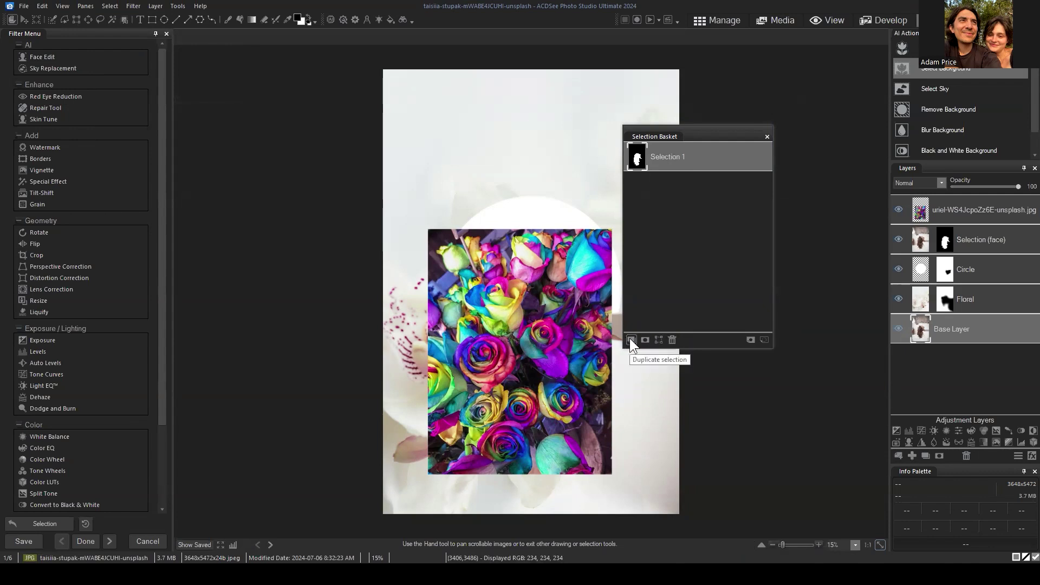
{"action": "left_click_drag", "start_coordinate": [705, 133], "coordinate": [298, 113]}
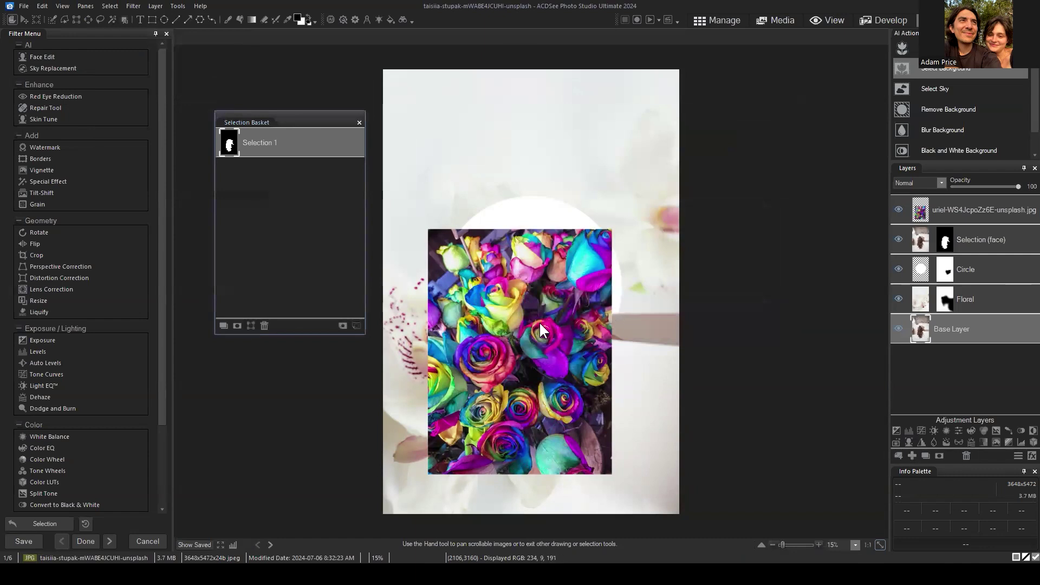
- Toggle the rose image layer's visibility off and on, and rename the layer to Hair
{"action": "left_click", "coordinate": [976, 206]}
{"action": "left_click", "coordinate": [897, 210]}
{"action": "left_click", "coordinate": [898, 209]}
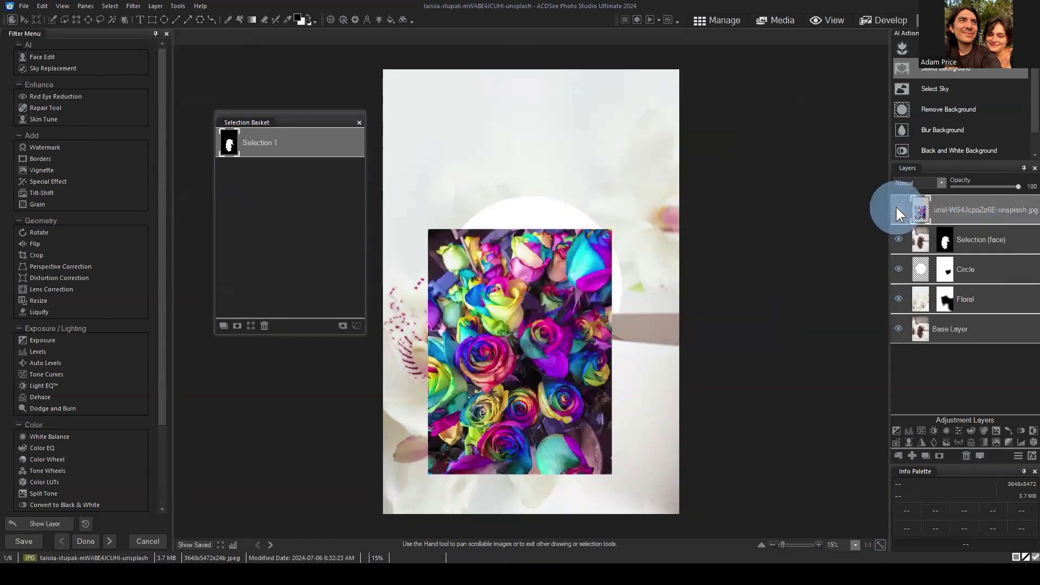
{"action": "right_click", "coordinate": [969, 208]}
{"action": "left_click", "coordinate": [957, 216]}
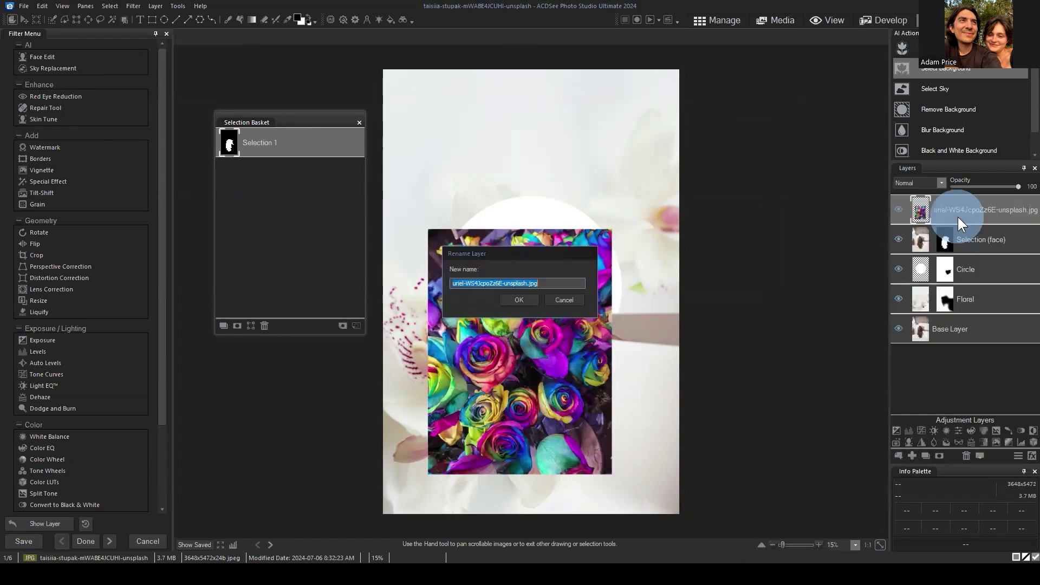
{"action": "type", "text": "Hair"}
{"action": "key", "text": "Return"}
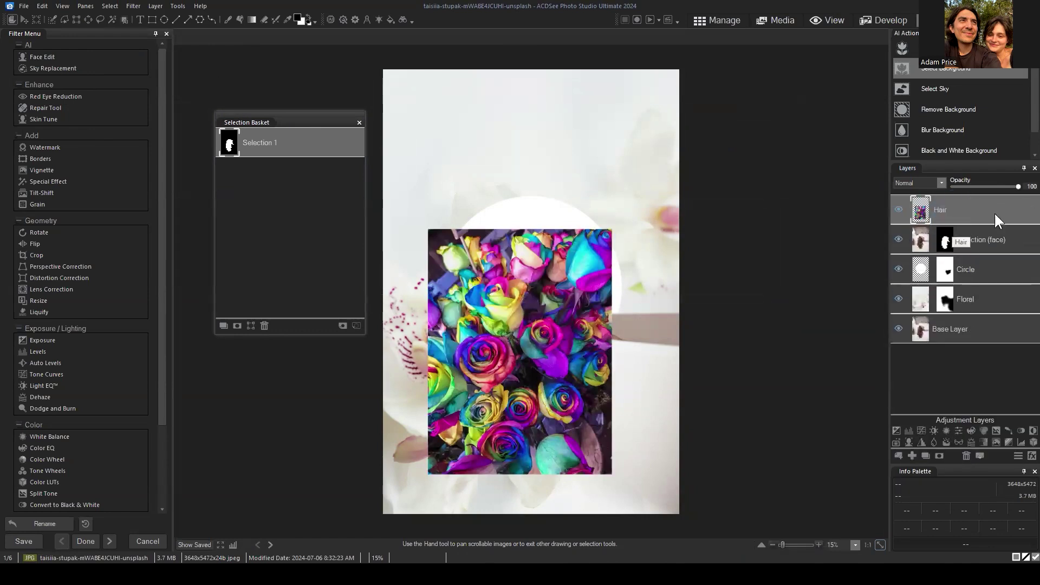
- Load the stored Selection 1 from the Selection Basket over the roses and deselect it
{"action": "left_click", "coordinate": [252, 322]}
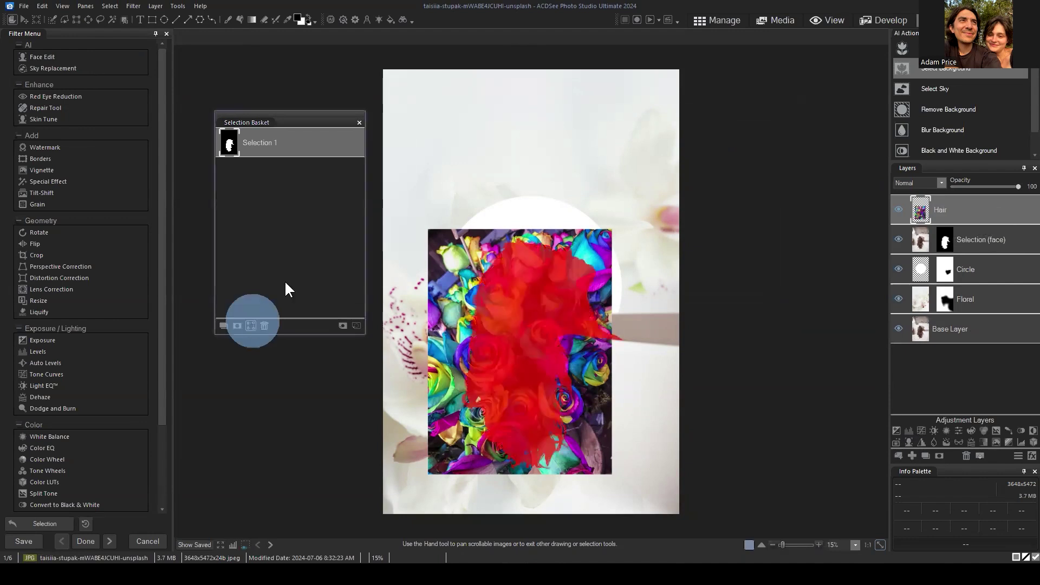
{"action": "left_click", "coordinate": [110, 6]}
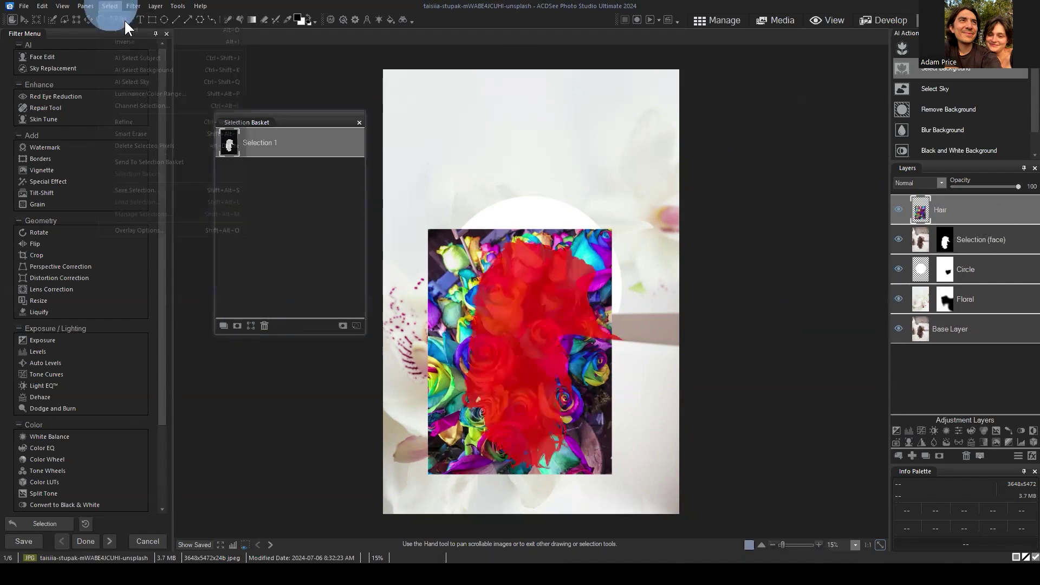
{"action": "left_click", "coordinate": [129, 28]}
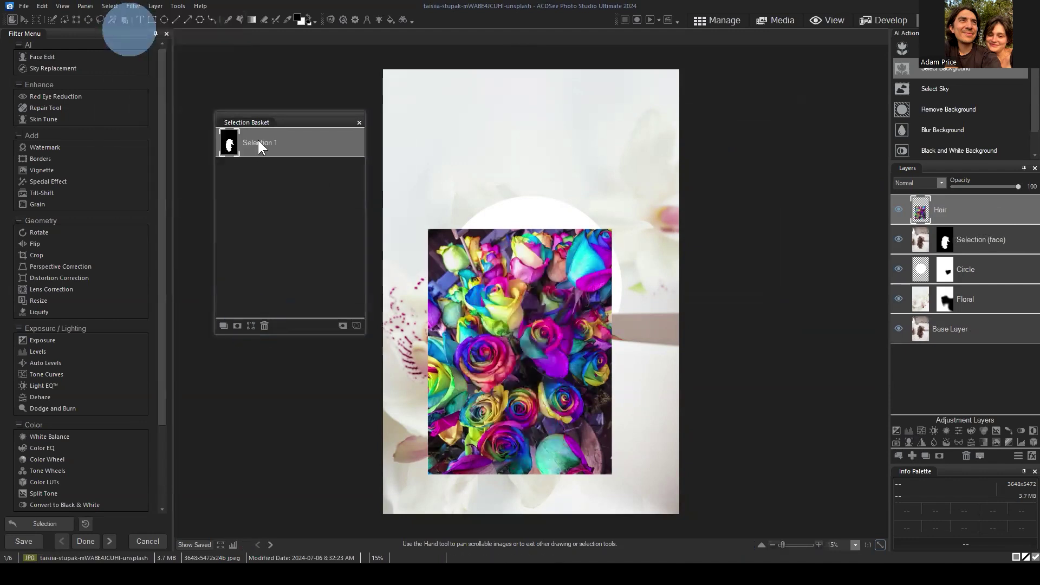
- Apply the stored Selection 1 as a layer mask on the Hair layer and move the Selection Basket over the Filter Menu
{"action": "left_click", "coordinate": [237, 325]}
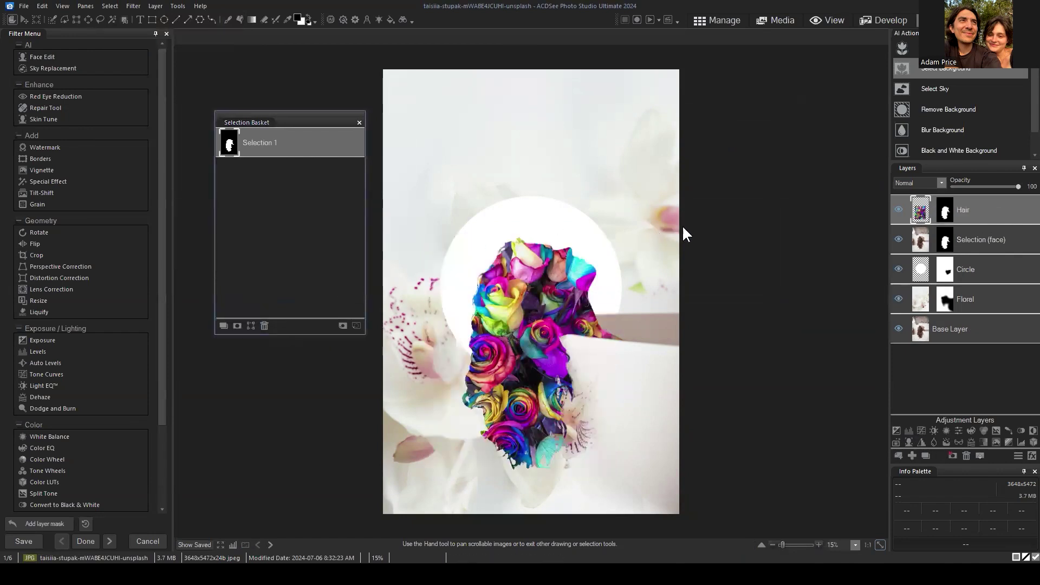
{"action": "left_click_drag", "start_coordinate": [322, 120], "coordinate": [118, 79]}
{"action": "left_click", "coordinate": [785, 205]}
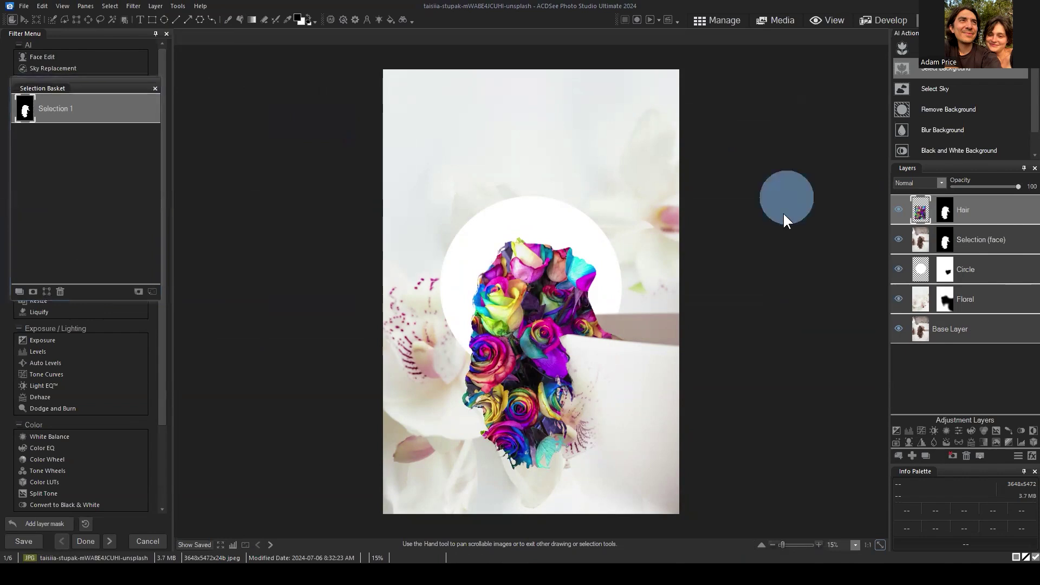
{"action": "left_click", "coordinate": [941, 373]}
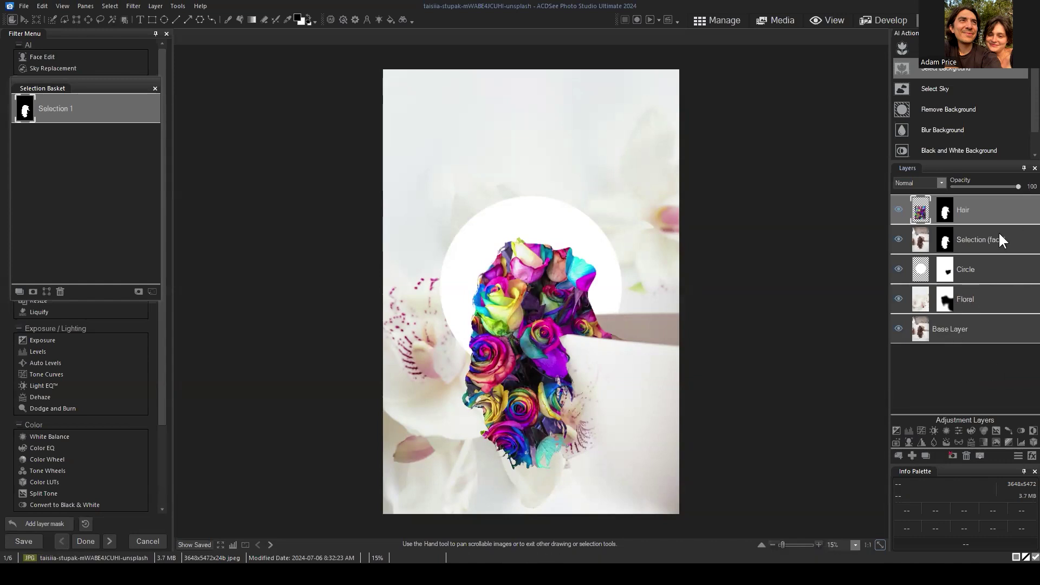
- Hide and show the Hair layer to compare the masked roses with the woman underneath
{"action": "left_click", "coordinate": [979, 210]}
{"action": "left_click", "coordinate": [897, 208]}
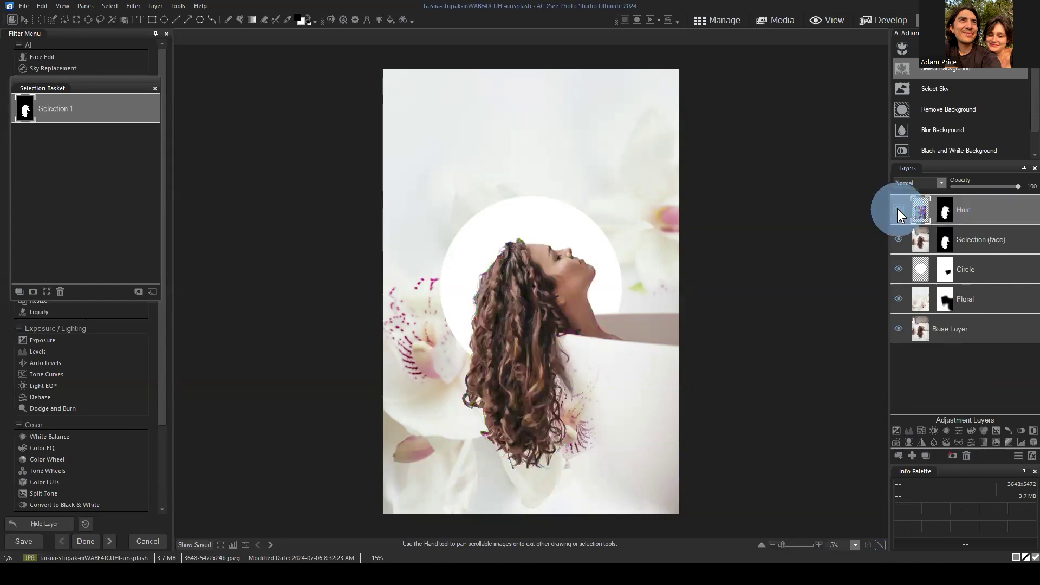
{"action": "left_click", "coordinate": [897, 208]}
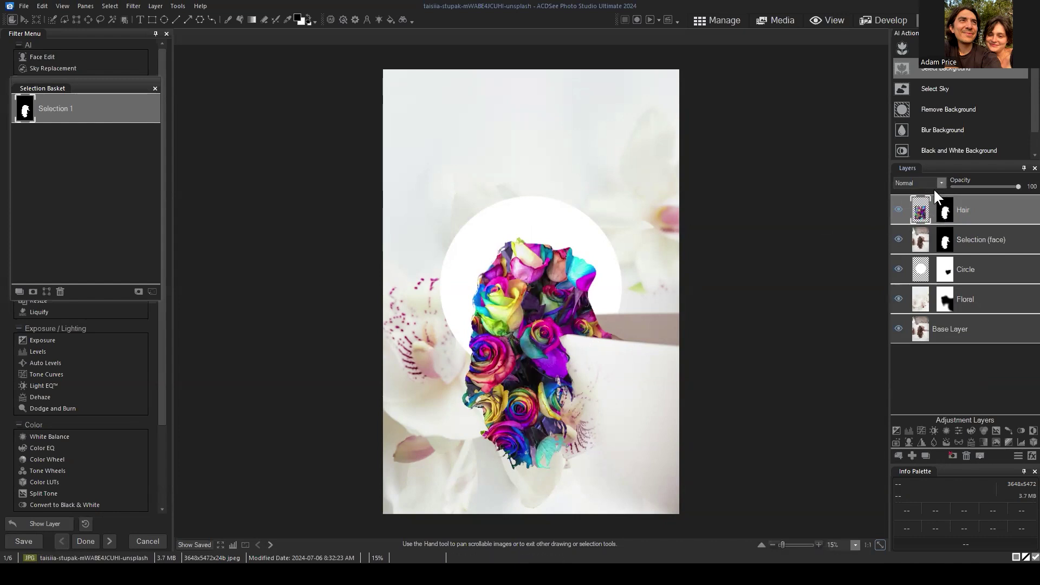
- Try the Multiply and Soft light blend modes on the Hair layer, and return it to Normal
{"action": "left_click", "coordinate": [987, 212]}
{"action": "left_click", "coordinate": [941, 182]}
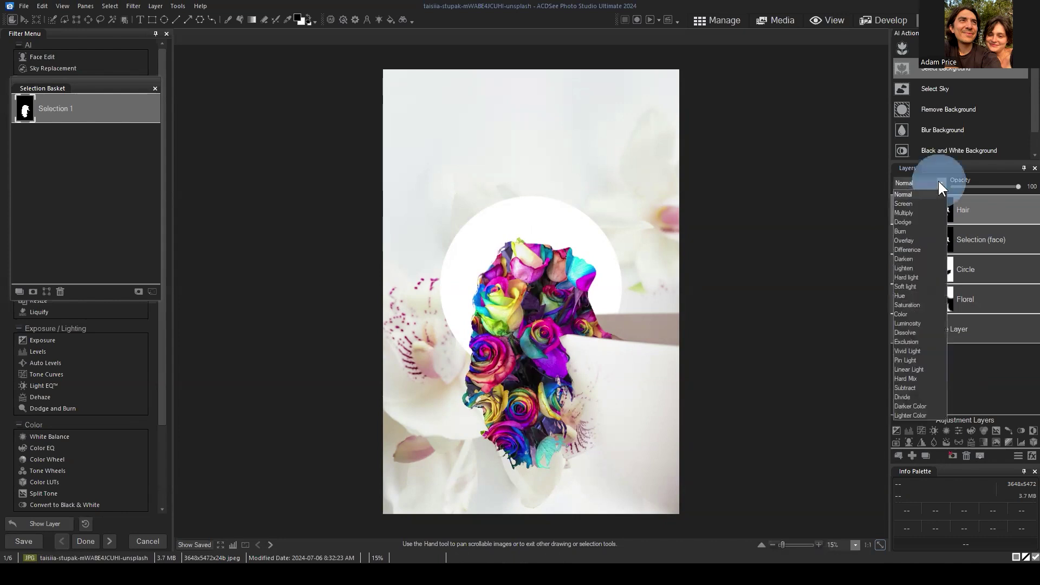
{"action": "left_click", "coordinate": [904, 213]}
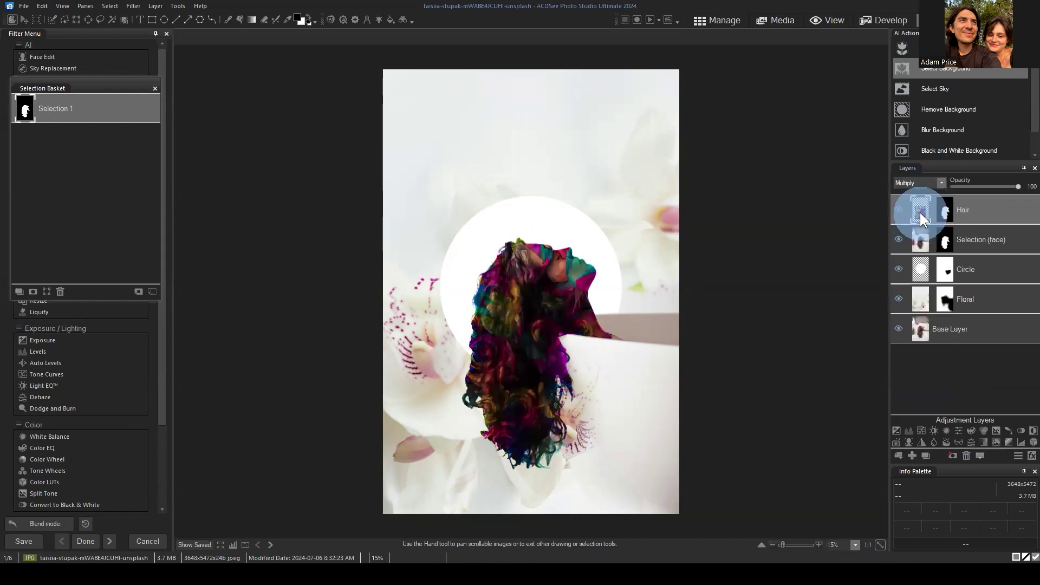
{"action": "left_click", "coordinate": [936, 182]}
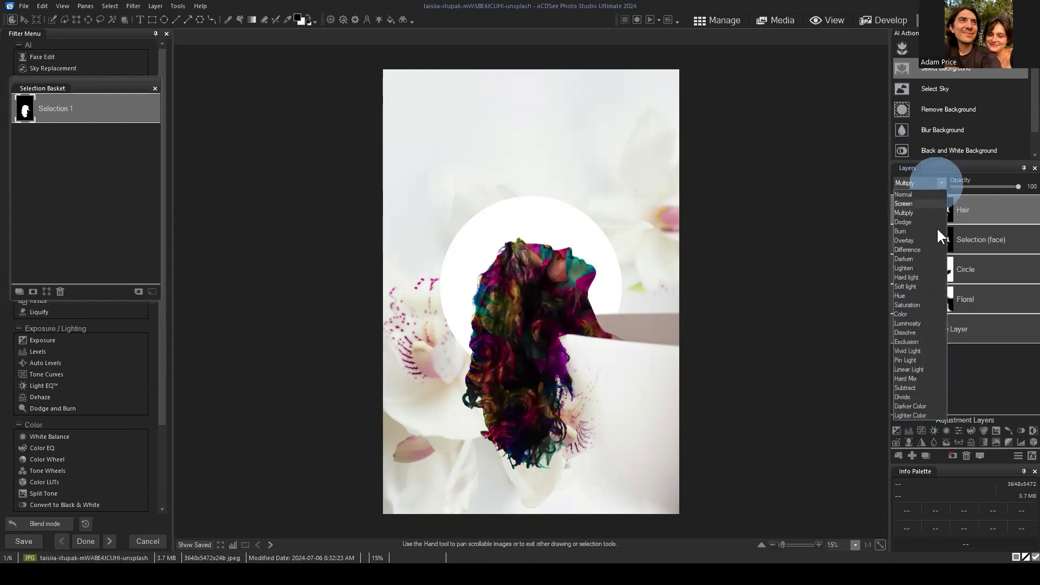
{"action": "left_click", "coordinate": [911, 285]}
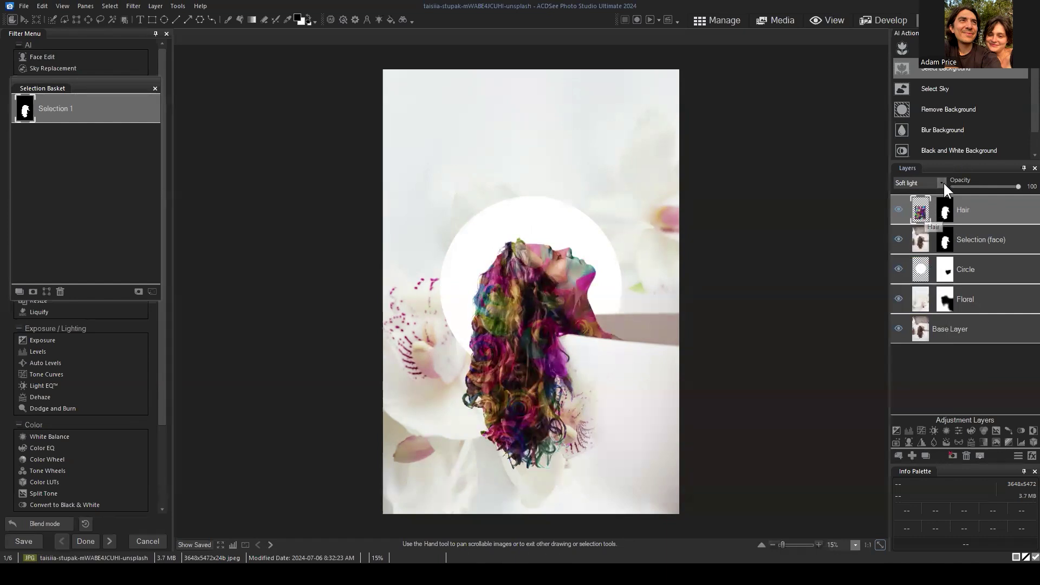
{"action": "left_click", "coordinate": [943, 183]}
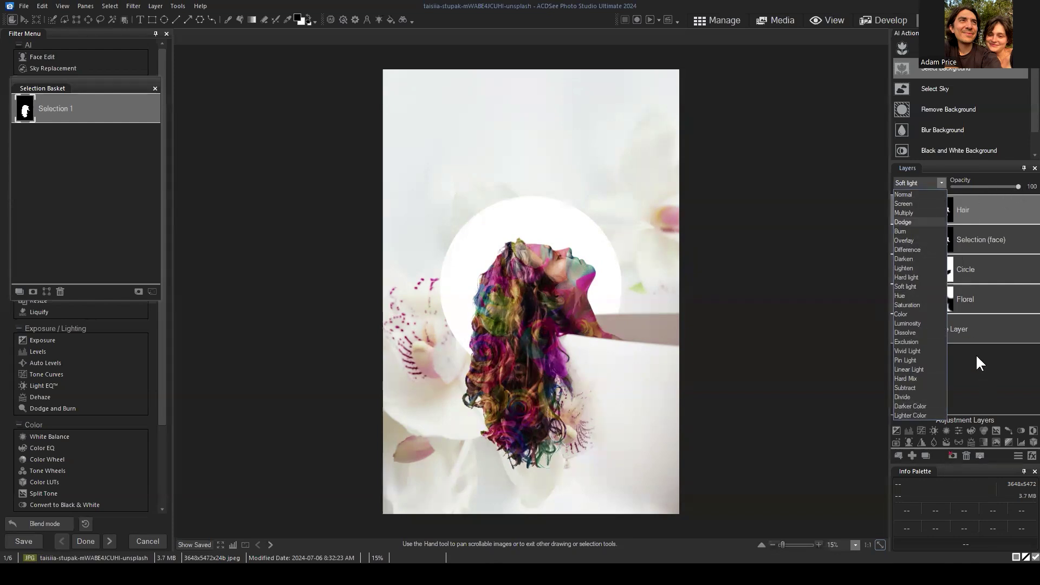
{"action": "left_click", "coordinate": [904, 194]}
- Lower the Hair layer's opacity to 50 and toggle its visibility to compare the effect
{"action": "left_click_drag", "start_coordinate": [1017, 187], "coordinate": [986, 181]}
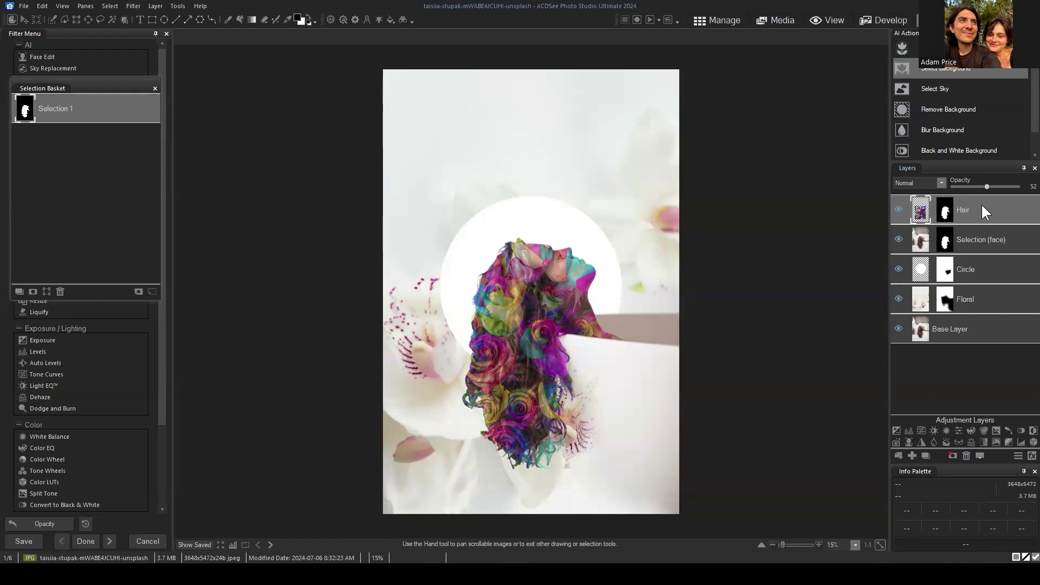
{"action": "double_click", "coordinate": [1028, 186]}
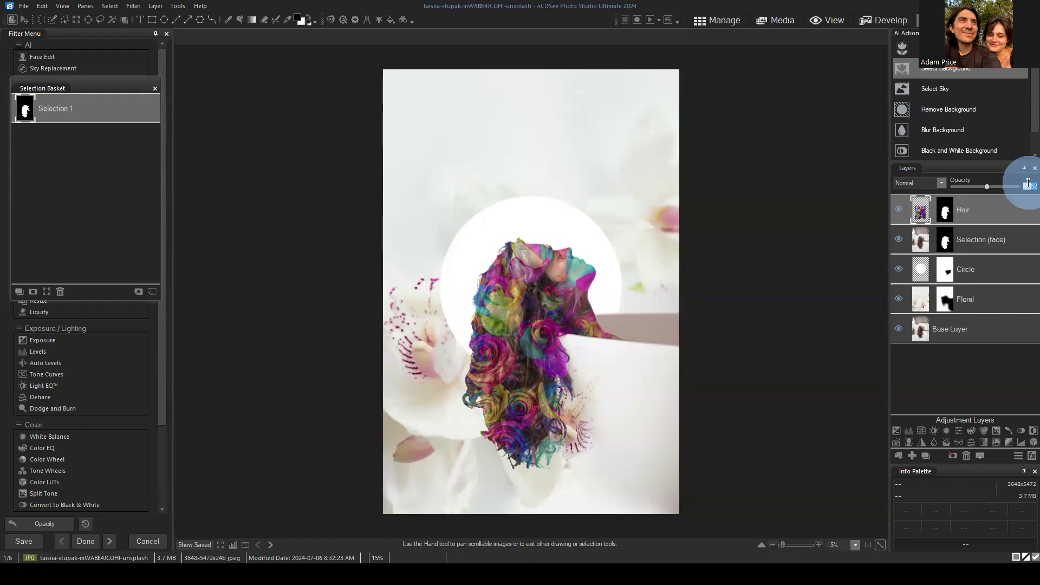
{"action": "type", "text": "50"}
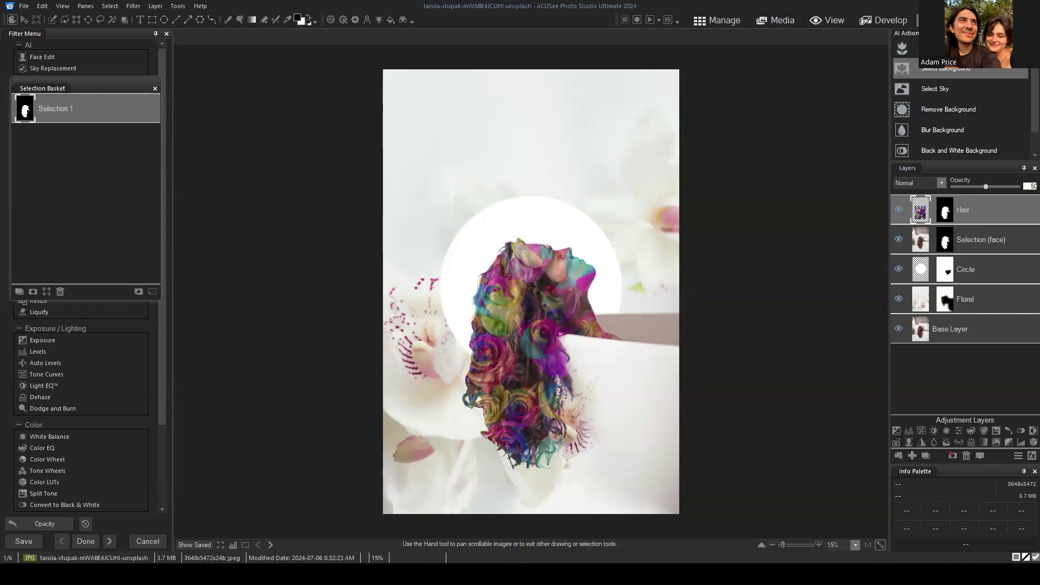
{"action": "left_click", "coordinate": [952, 371]}
{"action": "left_click", "coordinate": [985, 210]}
{"action": "double_click", "coordinate": [899, 209]}
{"action": "left_click", "coordinate": [994, 201]}
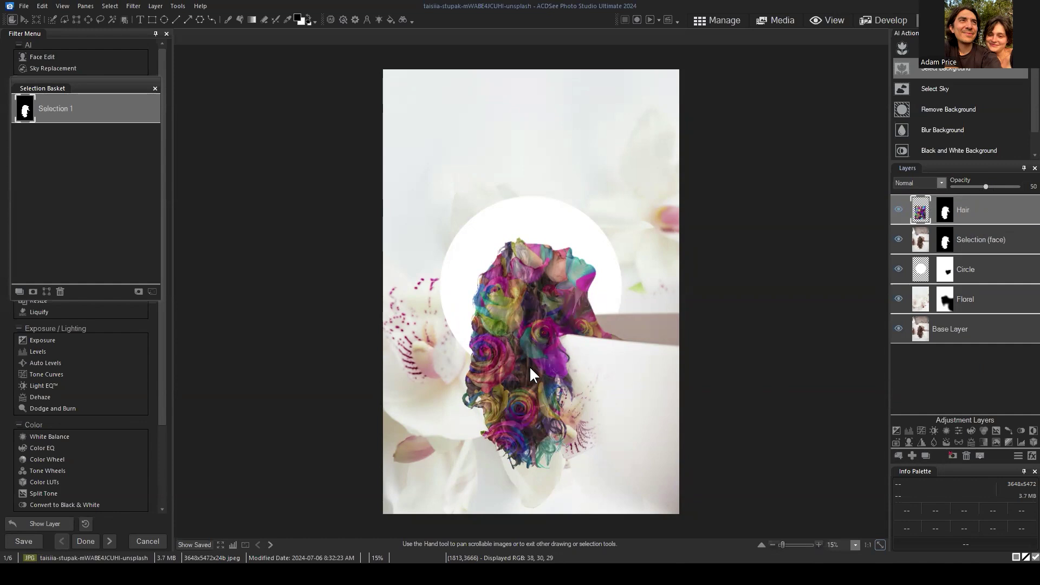
- Try opacities of 75 and 25 on the Hair layer, and return it to 100
{"action": "left_click", "coordinate": [1030, 186]}
{"action": "type", "text": "75"}
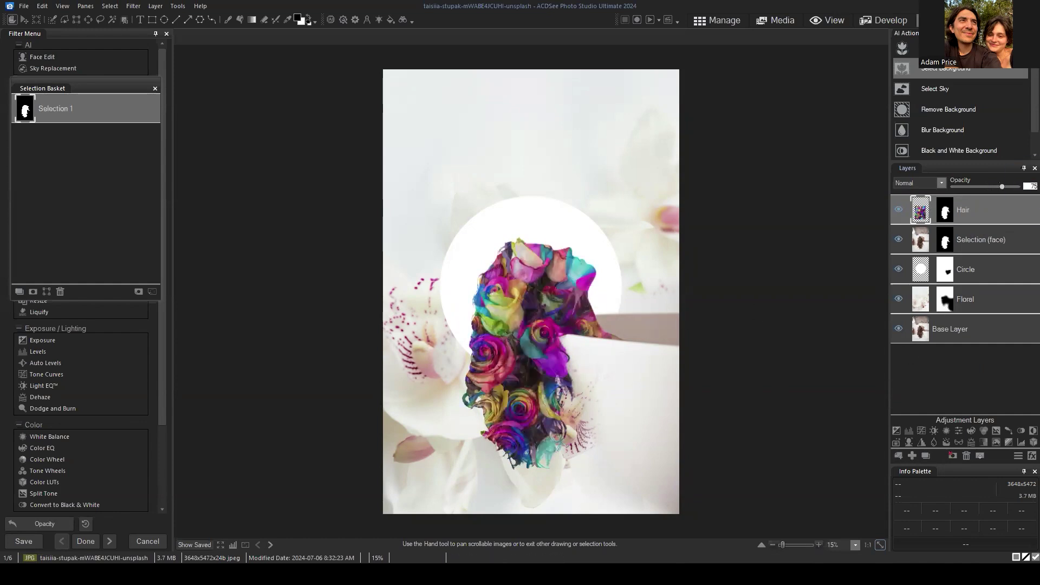
{"action": "left_click", "coordinate": [1029, 186]}
{"action": "type", "text": "25"}
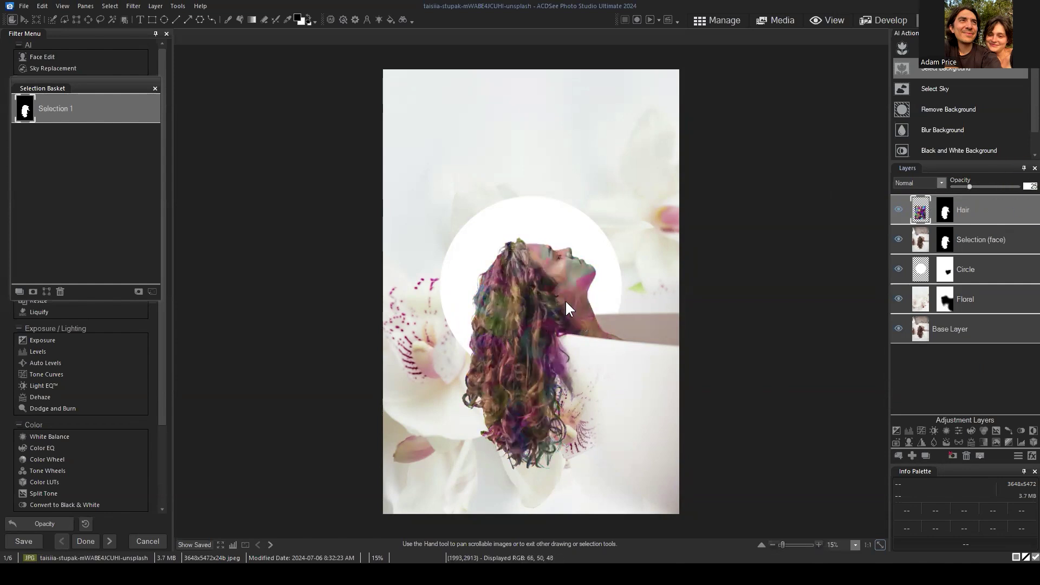
{"action": "double_click", "coordinate": [970, 186]}
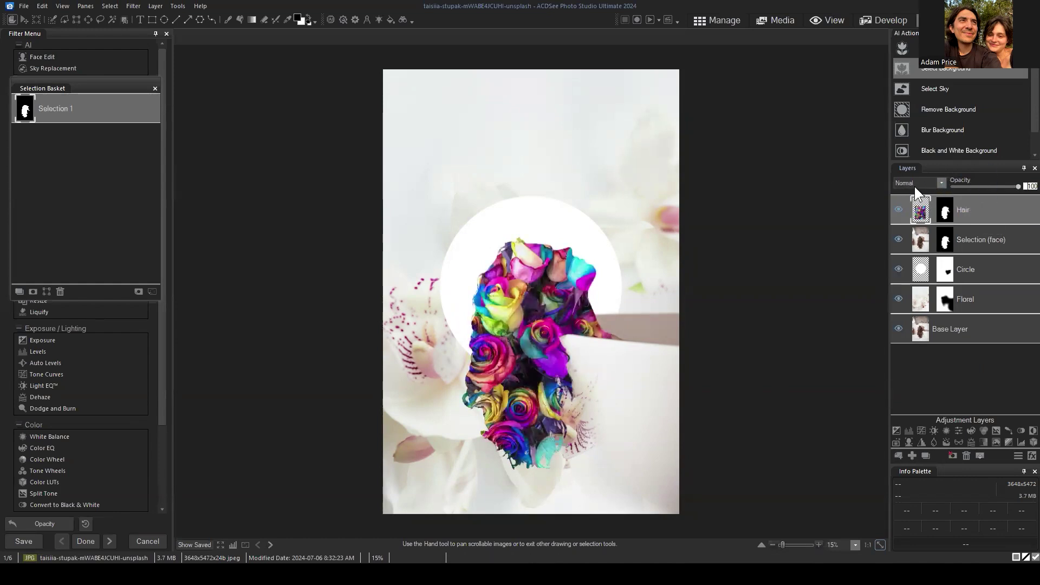
- Set the Hair layer's blend mode to Soft light
{"action": "left_click", "coordinate": [941, 183]}
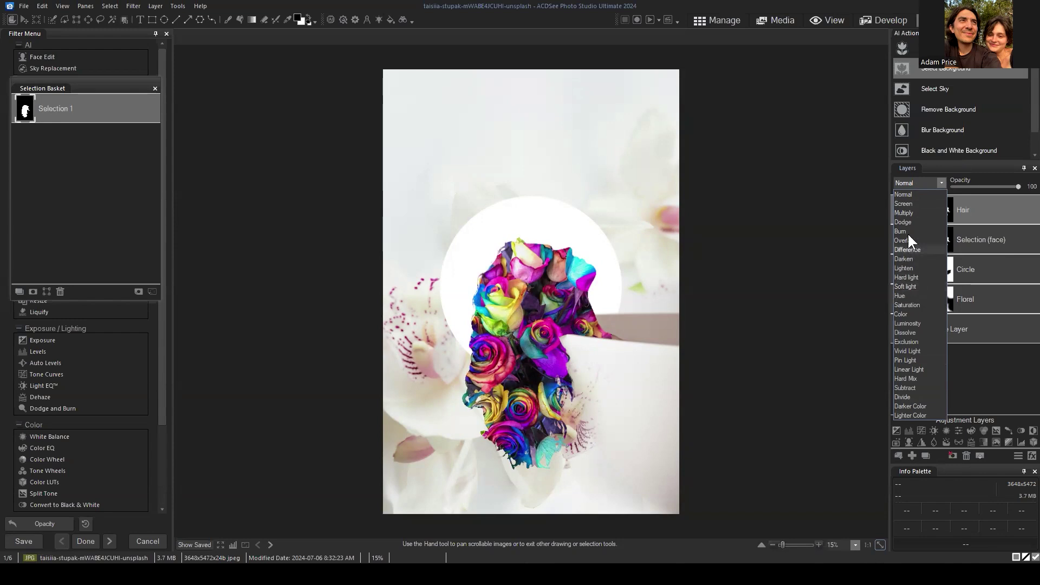
{"action": "left_click", "coordinate": [919, 427]}
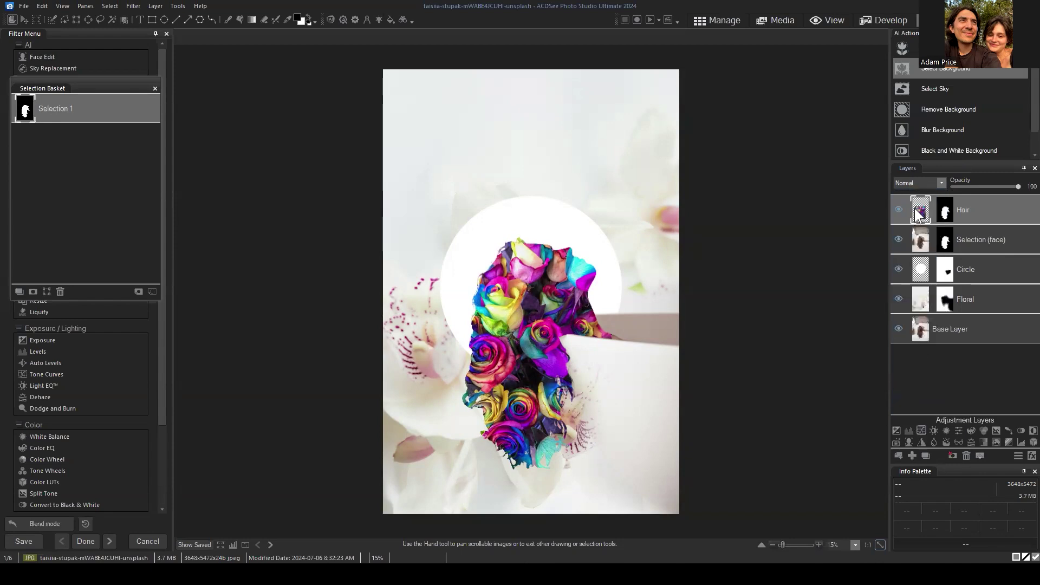
{"action": "left_click", "coordinate": [942, 184]}
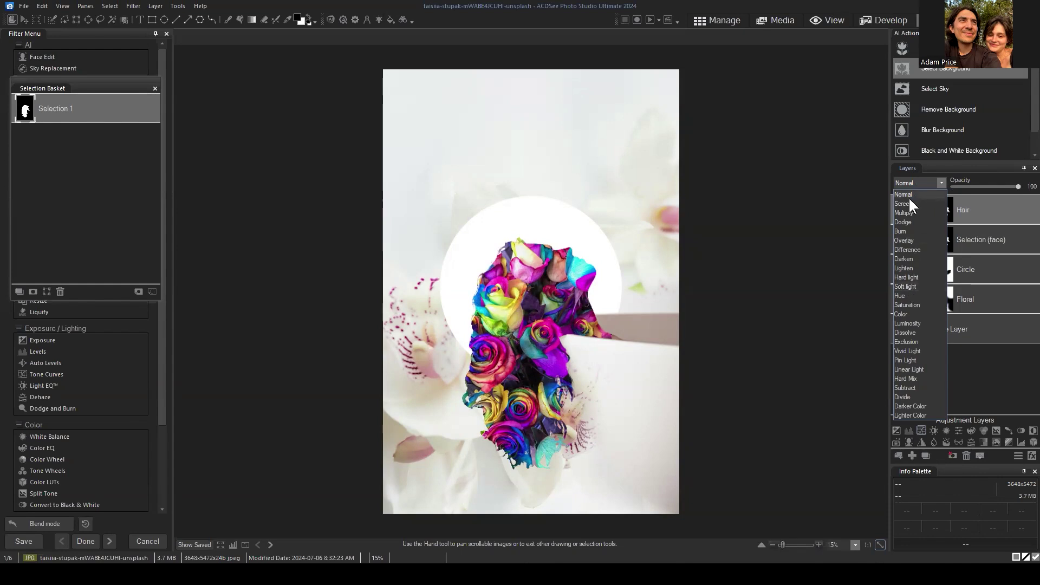
{"action": "left_click", "coordinate": [915, 286]}
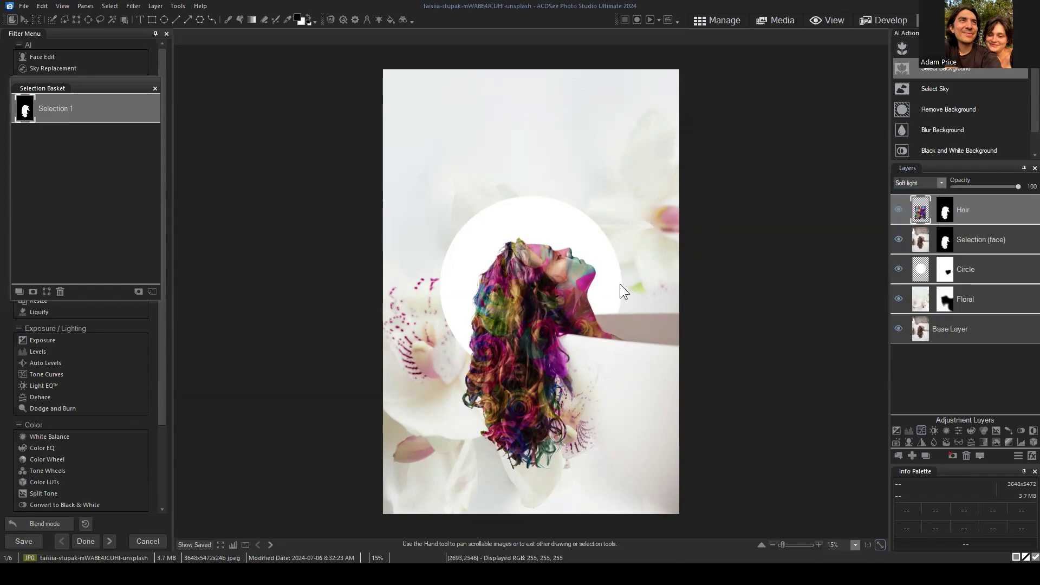
- Examine the woman's face and hair up close with the Hair layer hidden and shown
{"action": "scroll", "coordinate": [630, 292], "scroll_direction": "up", "scroll_amount": 2}
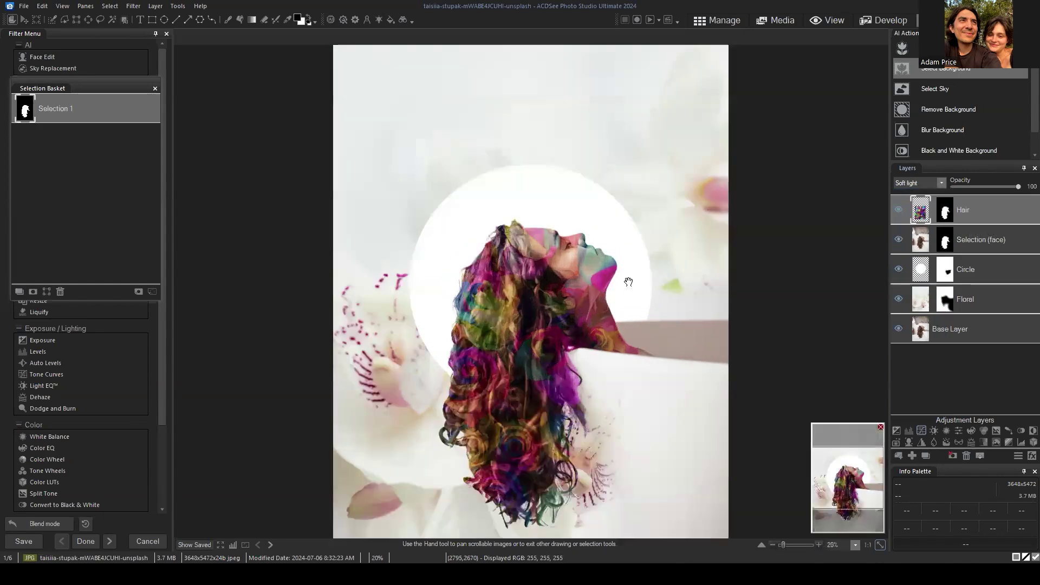
{"action": "scroll", "coordinate": [629, 282], "scroll_direction": "up", "scroll_amount": 2}
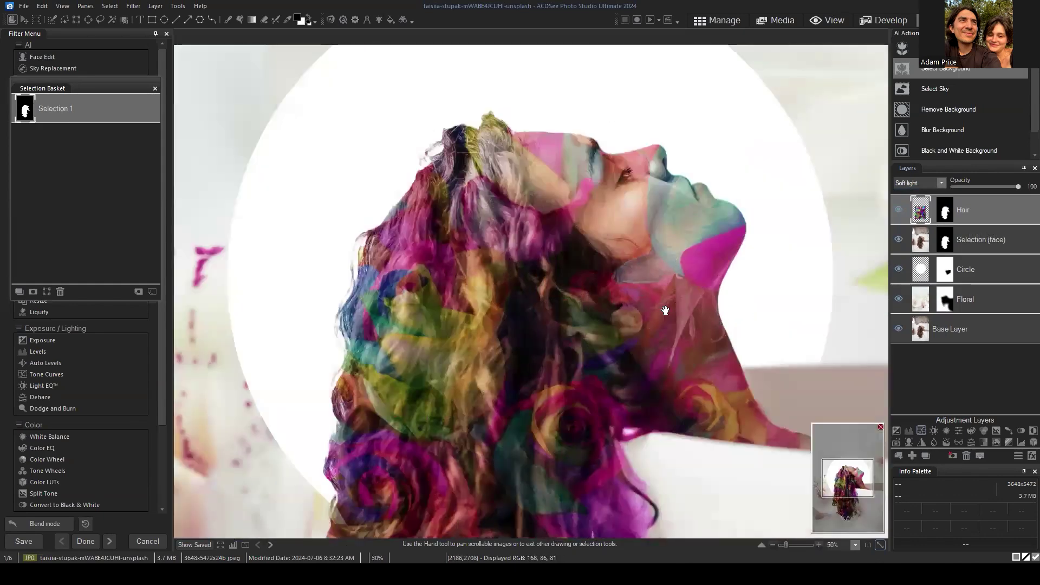
{"action": "left_click_drag", "start_coordinate": [844, 483], "coordinate": [873, 497]}
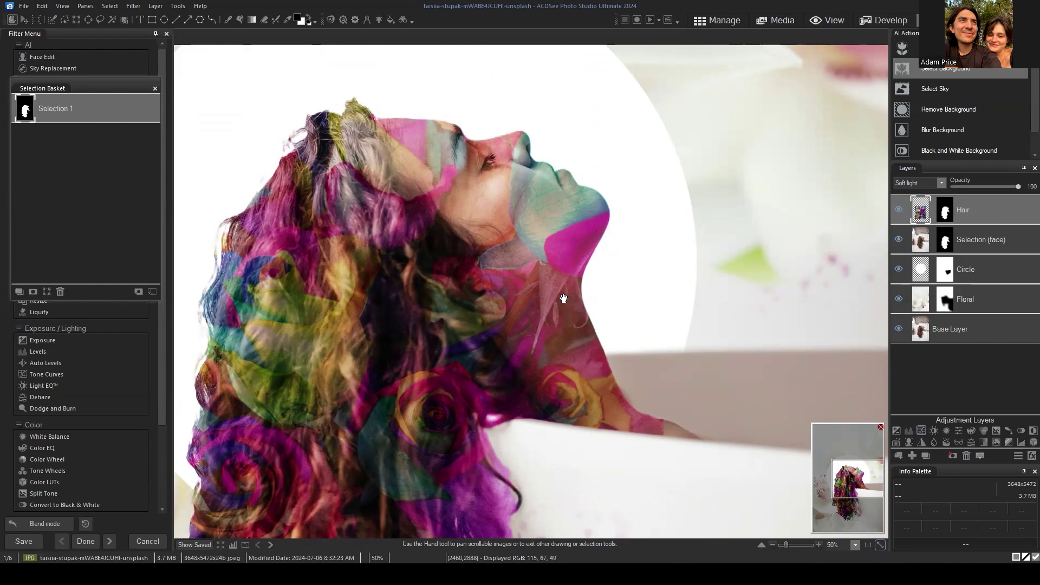
{"action": "left_click", "coordinate": [900, 208]}
{"action": "left_click", "coordinate": [901, 208]}
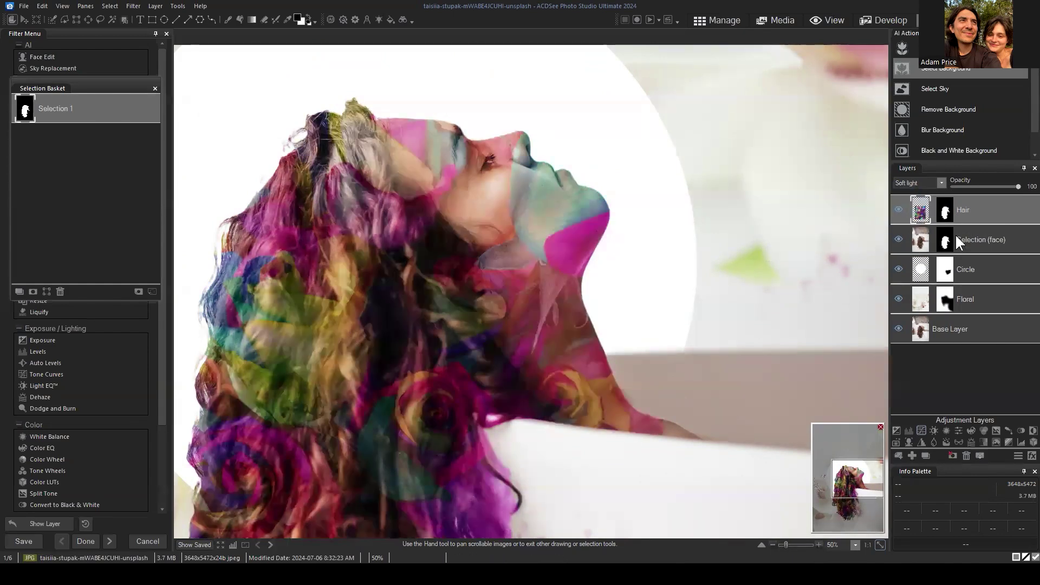
- Duplicate the masked Hair layer and hide the original Hair layer
{"action": "left_click_drag", "start_coordinate": [857, 487], "coordinate": [850, 484]}
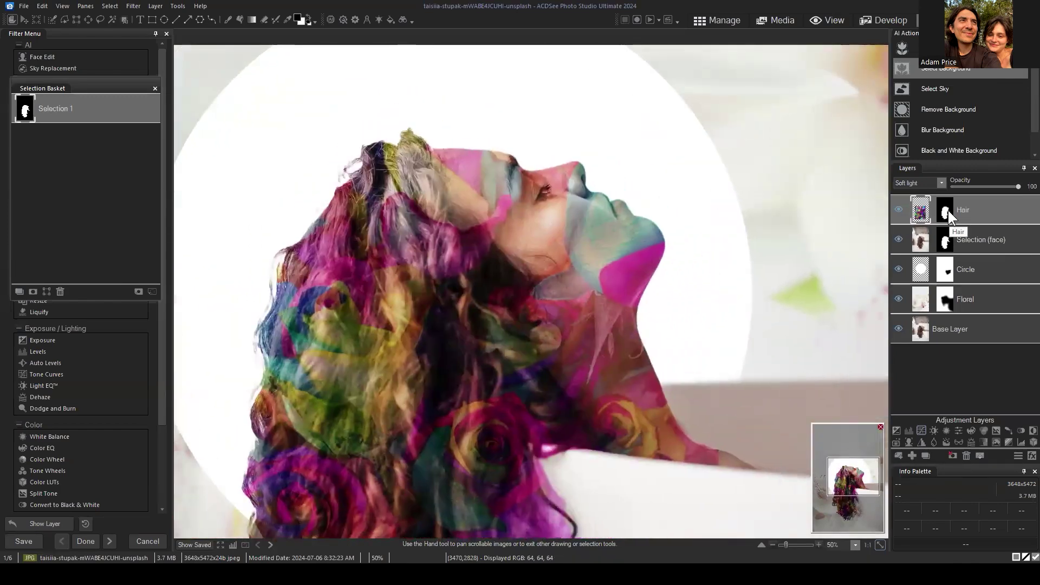
{"action": "left_click", "coordinate": [926, 456]}
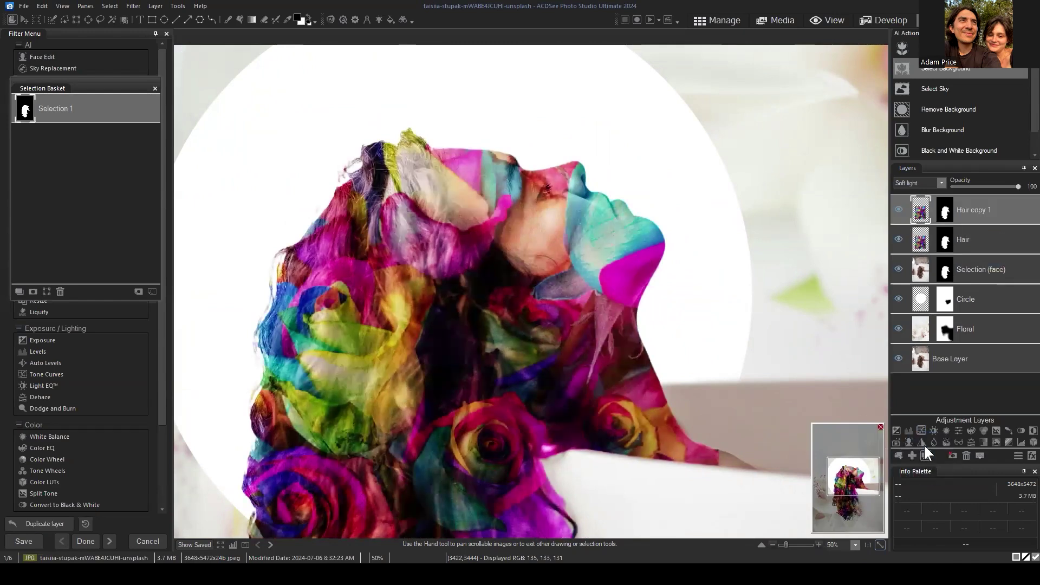
{"action": "left_click", "coordinate": [899, 240]}
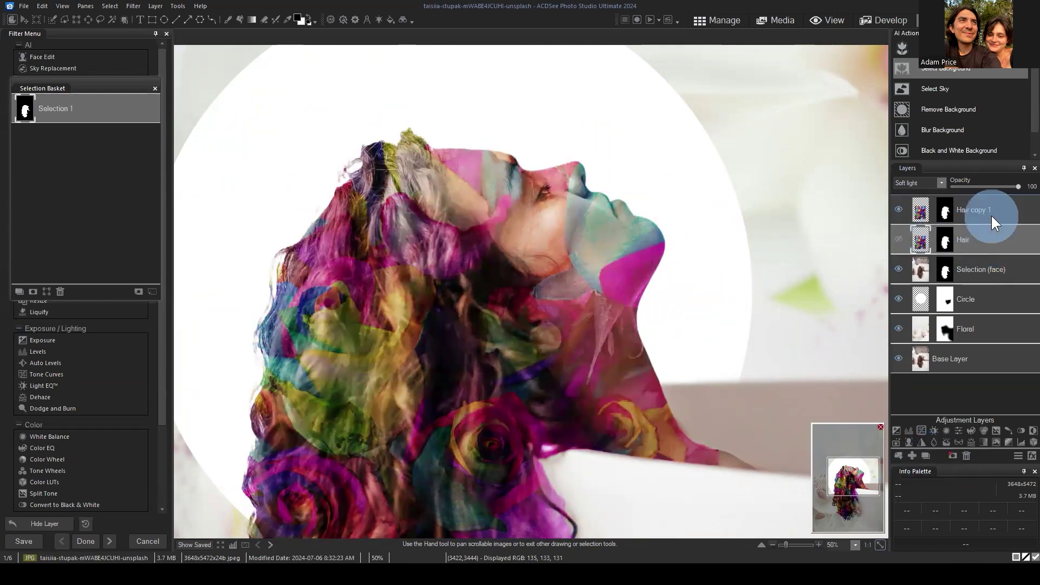
- Paint black on the Hair copy 1 layer's mask with a size 49 brush to clear the roses from the woman's face and front of her neck
{"action": "left_click", "coordinate": [943, 211]}
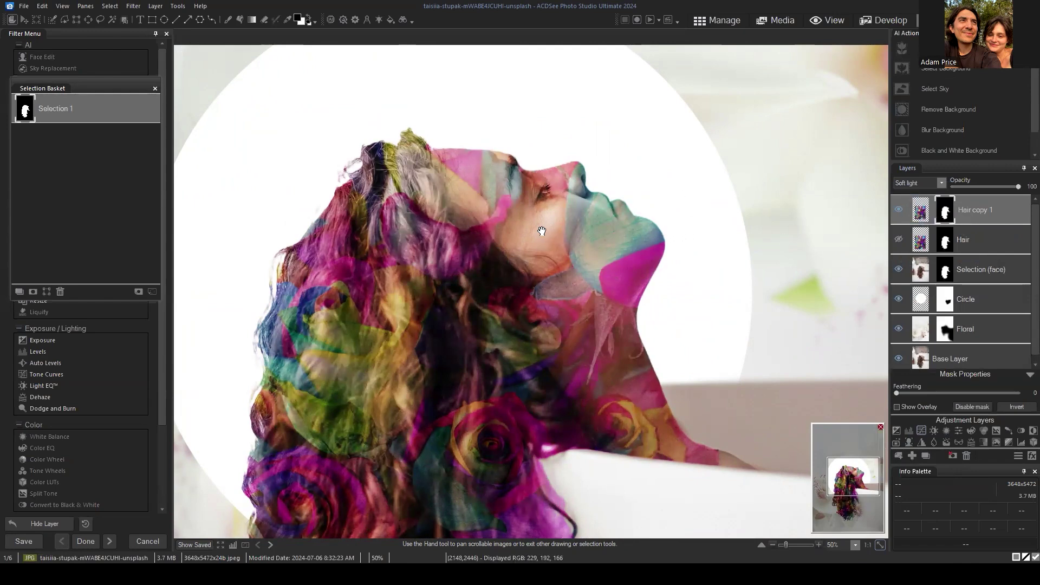
{"action": "left_click", "coordinate": [949, 209]}
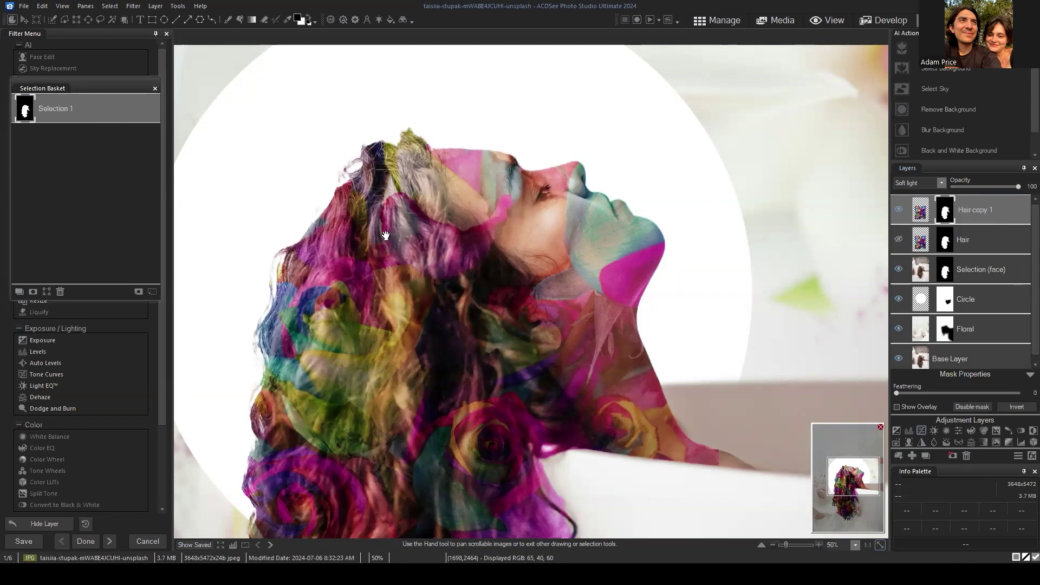
{"action": "left_click", "coordinate": [229, 21]}
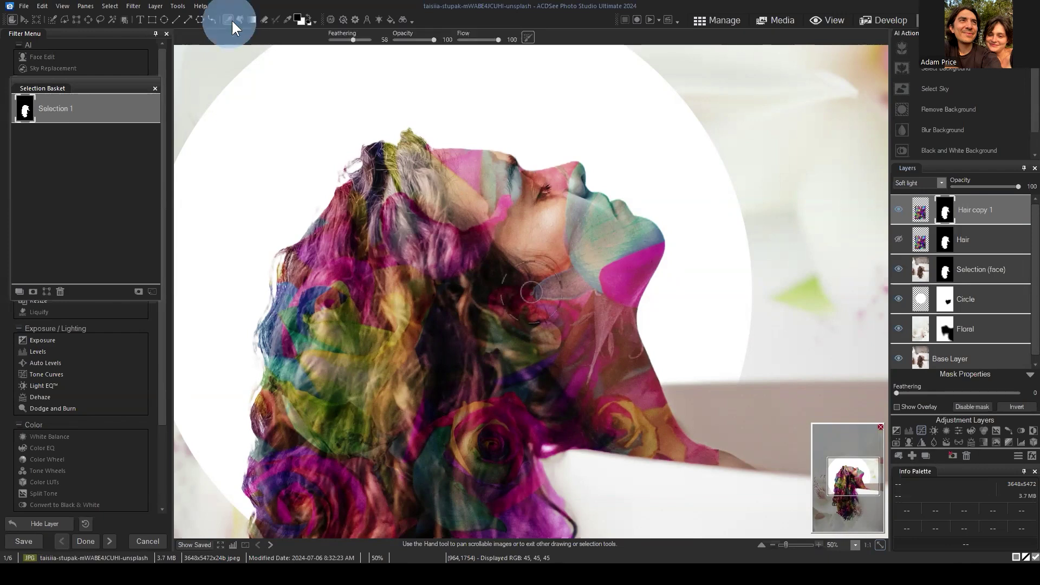
{"action": "left_click_drag", "start_coordinate": [541, 172], "coordinate": [534, 163]}
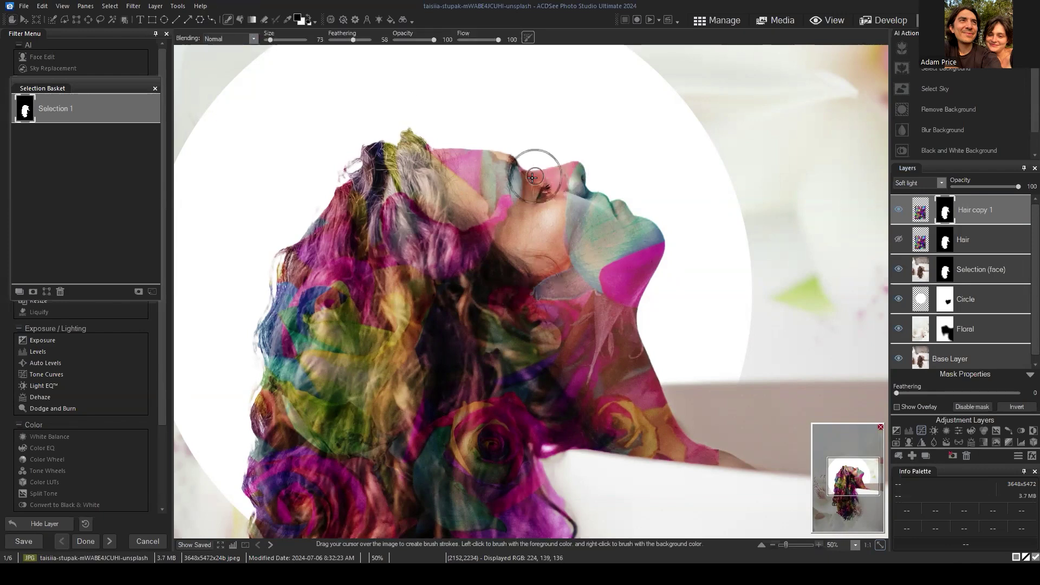
{"action": "scroll", "coordinate": [534, 165], "scroll_direction": "down", "scroll_amount": 4}
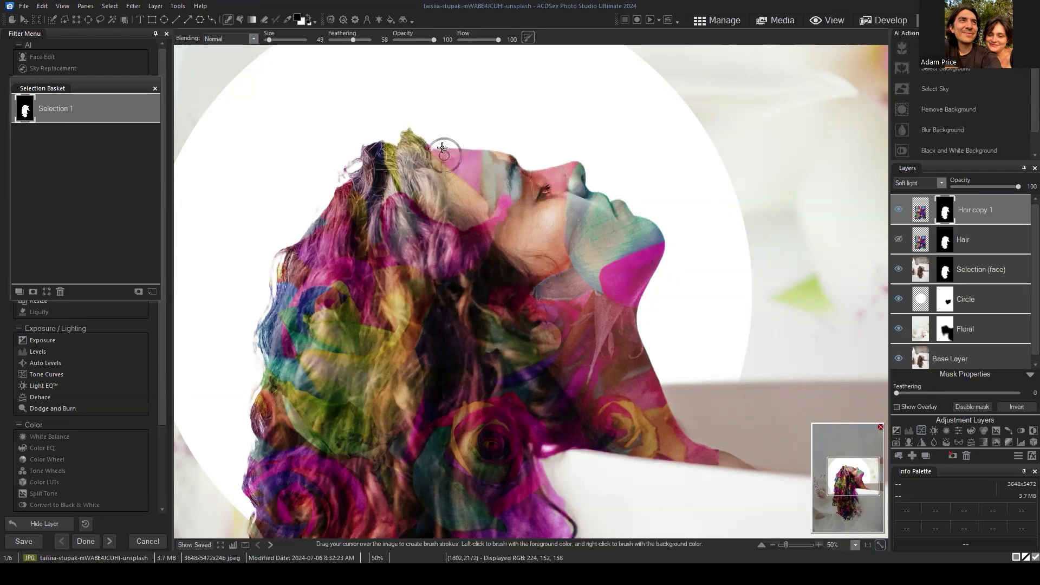
{"action": "left_click", "coordinate": [297, 16]}
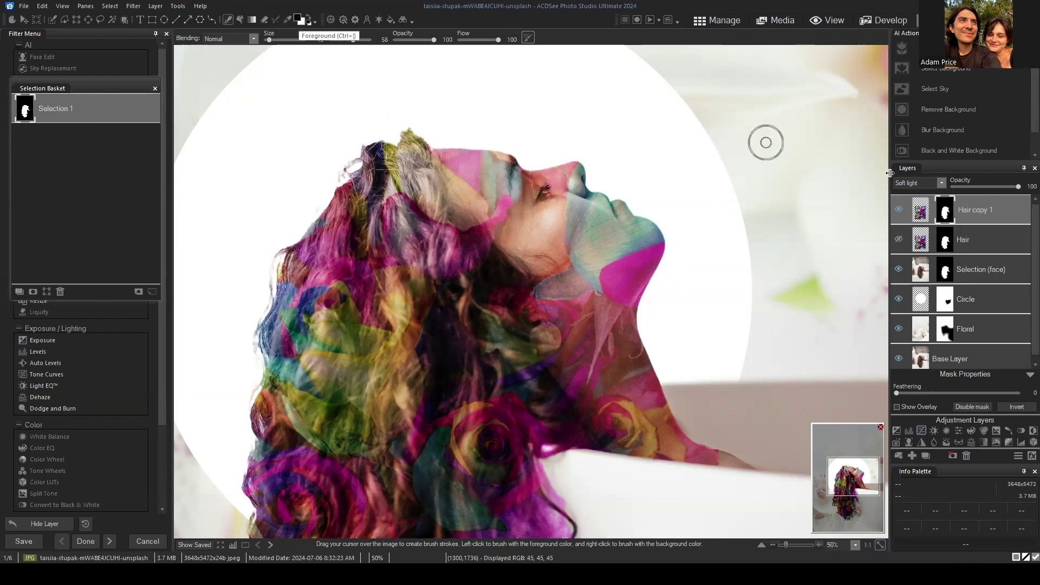
{"action": "left_click", "coordinate": [949, 209]}
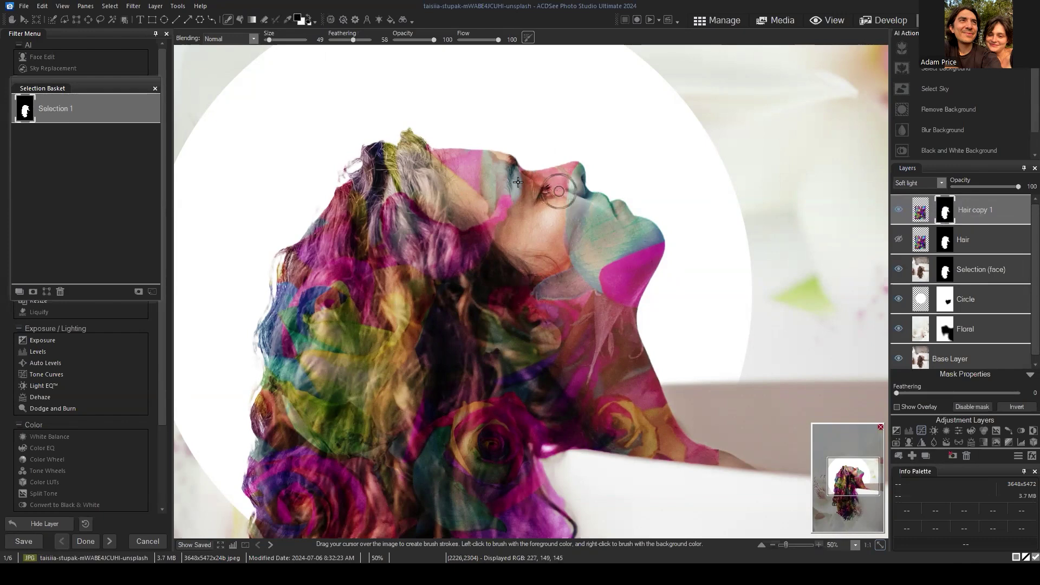
{"action": "mouse_move", "coordinate": [461, 138]}
{"action": "left_mouse_down"}
{"action": "mouse_move", "coordinate": [541, 206]}
{"action": "mouse_move", "coordinate": [557, 171]}
{"action": "mouse_move", "coordinate": [576, 157]}
{"action": "mouse_move", "coordinate": [593, 163]}
{"action": "mouse_move", "coordinate": [599, 232]}
{"action": "mouse_move", "coordinate": [589, 228]}
{"action": "mouse_move", "coordinate": [648, 219]}
{"action": "mouse_move", "coordinate": [670, 253]}
{"action": "mouse_move", "coordinate": [641, 256]}
{"action": "mouse_move", "coordinate": [611, 289]}
{"action": "mouse_move", "coordinate": [569, 228]}
{"action": "mouse_move", "coordinate": [651, 277]}
{"action": "mouse_move", "coordinate": [572, 334]}
{"action": "mouse_move", "coordinate": [567, 275]}
{"action": "left_mouse_up"}
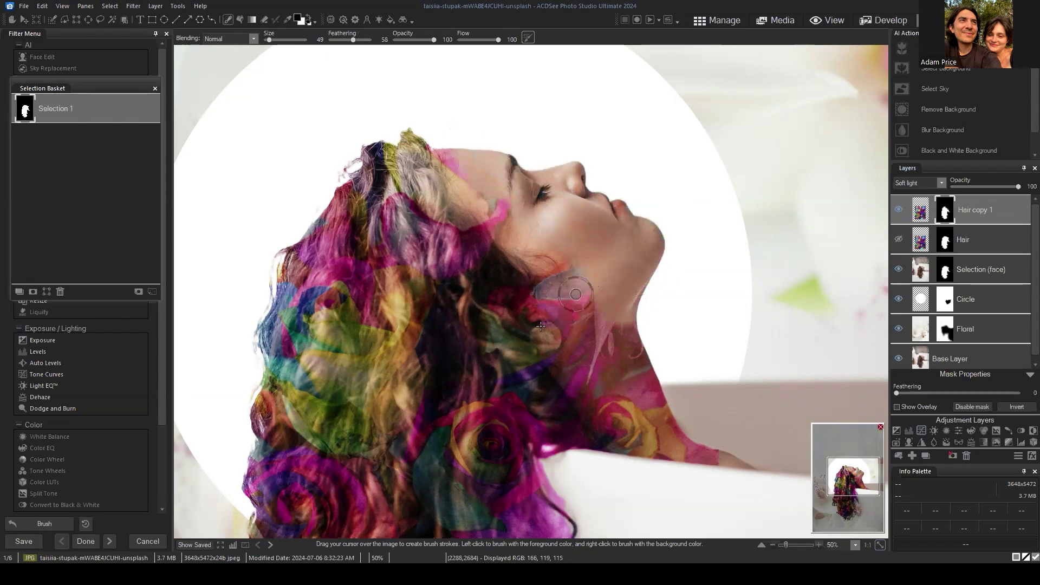
{"action": "mouse_move", "coordinate": [755, 467]}
{"action": "left_mouse_down"}
{"action": "mouse_move", "coordinate": [689, 439]}
{"action": "mouse_move", "coordinate": [703, 452]}
{"action": "mouse_move", "coordinate": [647, 344]}
{"action": "mouse_move", "coordinate": [639, 359]}
{"action": "mouse_move", "coordinate": [596, 243]}
{"action": "left_mouse_up"}
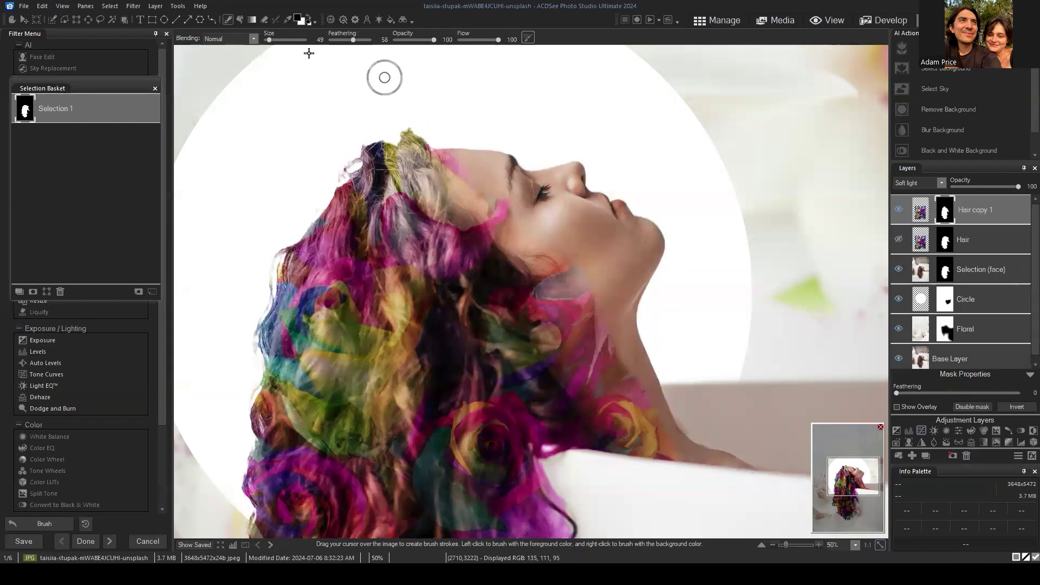
- Set the brush feathering to 100 and mask the remaining roses off the forehead, neck and ear, using a size 25 brush around the ear
{"action": "left_click_drag", "start_coordinate": [352, 40], "coordinate": [399, 55]}
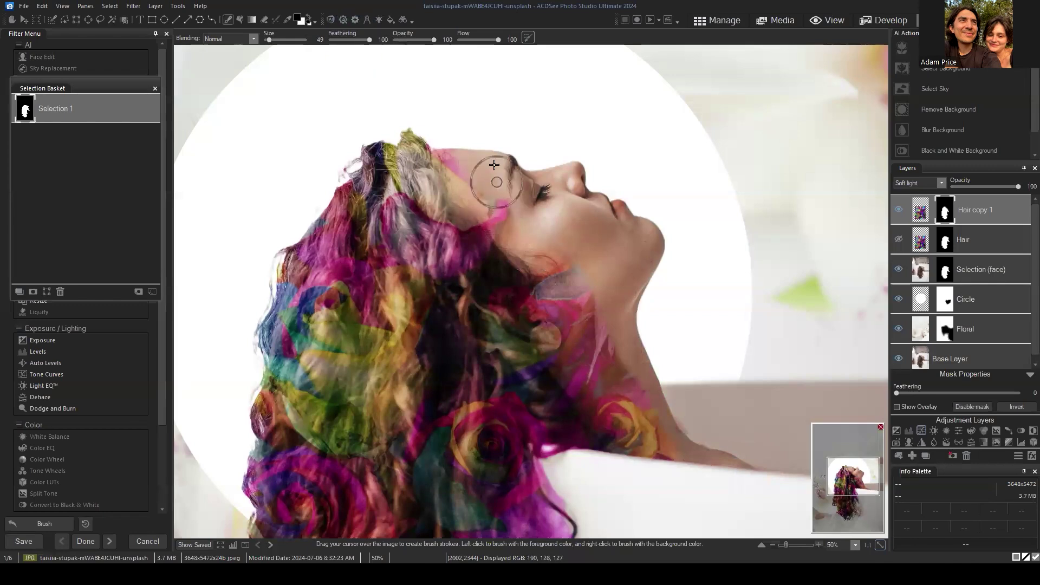
{"action": "mouse_move", "coordinate": [475, 153]}
{"action": "left_mouse_down"}
{"action": "mouse_move", "coordinate": [466, 146]}
{"action": "mouse_move", "coordinate": [486, 188]}
{"action": "mouse_move", "coordinate": [500, 174]}
{"action": "mouse_move", "coordinate": [530, 193]}
{"action": "mouse_move", "coordinate": [513, 210]}
{"action": "left_mouse_up"}
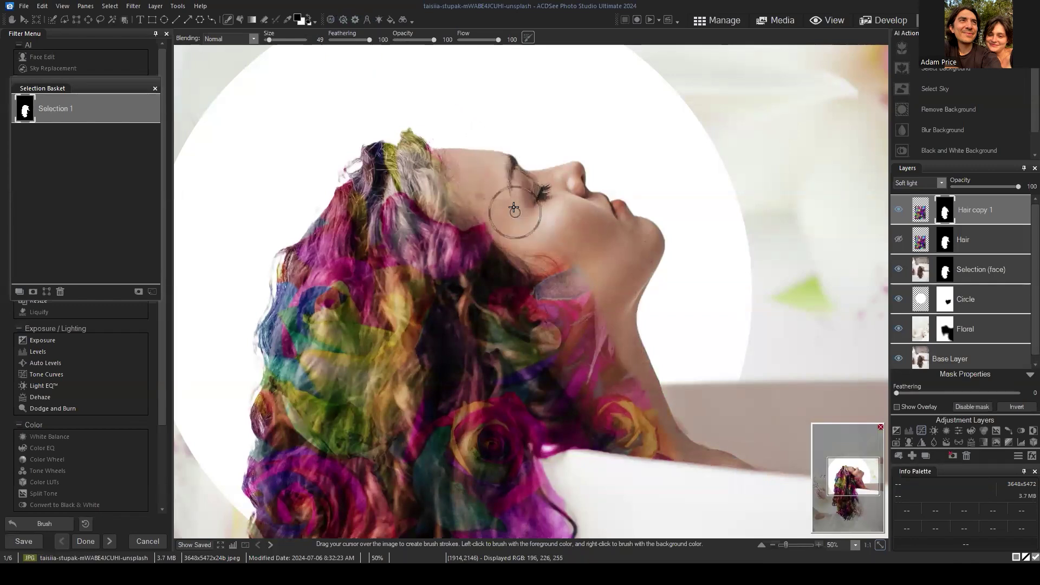
{"action": "mouse_move", "coordinate": [594, 309]}
{"action": "left_mouse_down"}
{"action": "mouse_move", "coordinate": [573, 310]}
{"action": "mouse_move", "coordinate": [587, 296]}
{"action": "mouse_move", "coordinate": [582, 335]}
{"action": "mouse_move", "coordinate": [570, 337]}
{"action": "mouse_move", "coordinate": [590, 376]}
{"action": "mouse_move", "coordinate": [634, 397]}
{"action": "mouse_move", "coordinate": [620, 397]}
{"action": "mouse_move", "coordinate": [637, 389]}
{"action": "mouse_move", "coordinate": [669, 406]}
{"action": "mouse_move", "coordinate": [626, 482]}
{"action": "mouse_move", "coordinate": [657, 412]}
{"action": "mouse_move", "coordinate": [646, 428]}
{"action": "mouse_move", "coordinate": [640, 374]}
{"action": "mouse_move", "coordinate": [599, 386]}
{"action": "mouse_move", "coordinate": [592, 356]}
{"action": "mouse_move", "coordinate": [631, 324]}
{"action": "mouse_move", "coordinate": [599, 309]}
{"action": "left_mouse_up"}
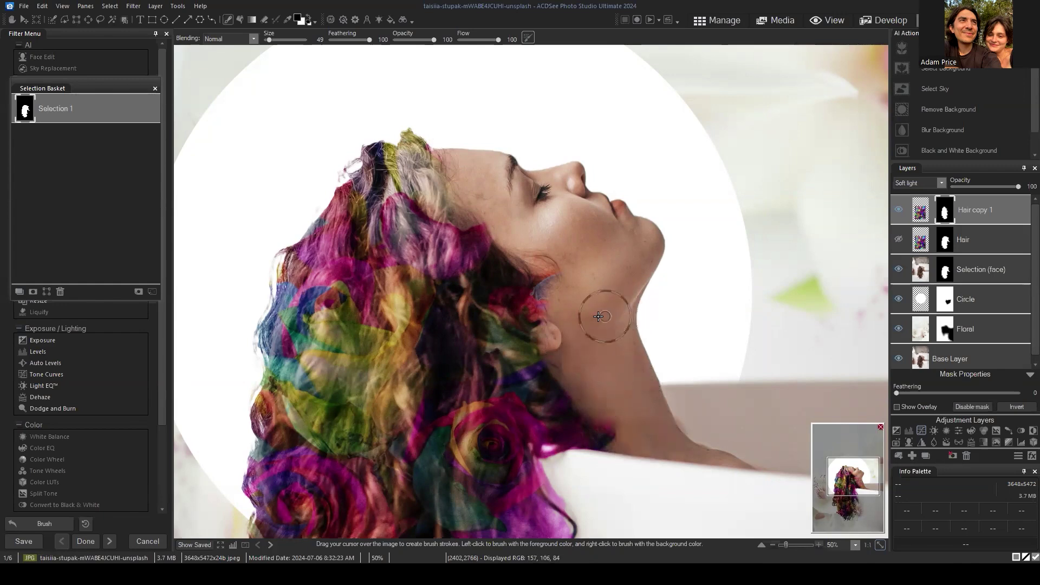
{"action": "scroll", "coordinate": [551, 348], "scroll_direction": "down", "scroll_amount": 8}
{"action": "scroll", "coordinate": [536, 354], "scroll_direction": "up", "scroll_amount": 4}
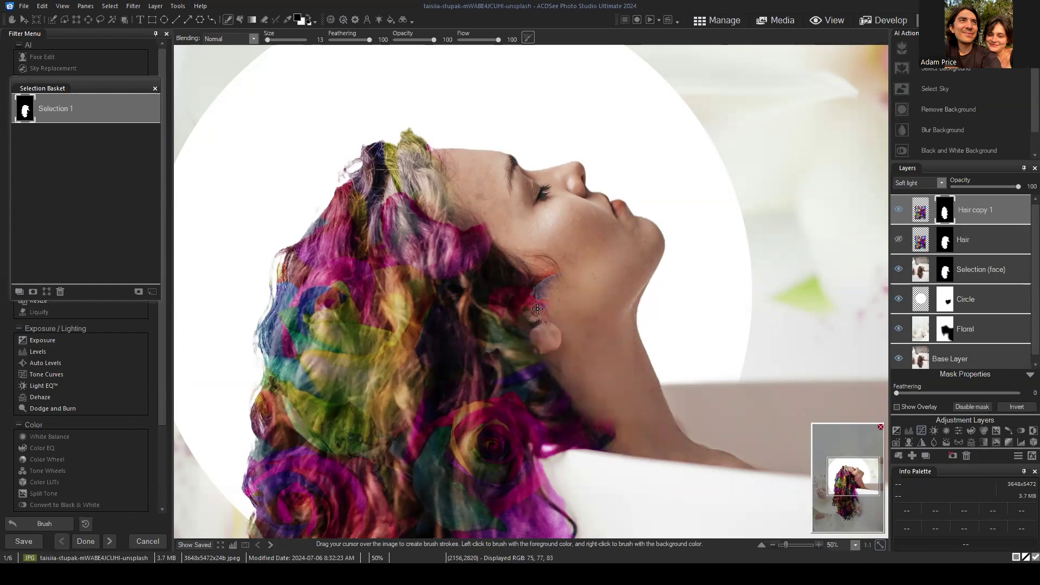
{"action": "mouse_move", "coordinate": [542, 325]}
{"action": "left_mouse_down"}
{"action": "mouse_move", "coordinate": [552, 317]}
{"action": "mouse_move", "coordinate": [555, 333]}
{"action": "left_mouse_up"}
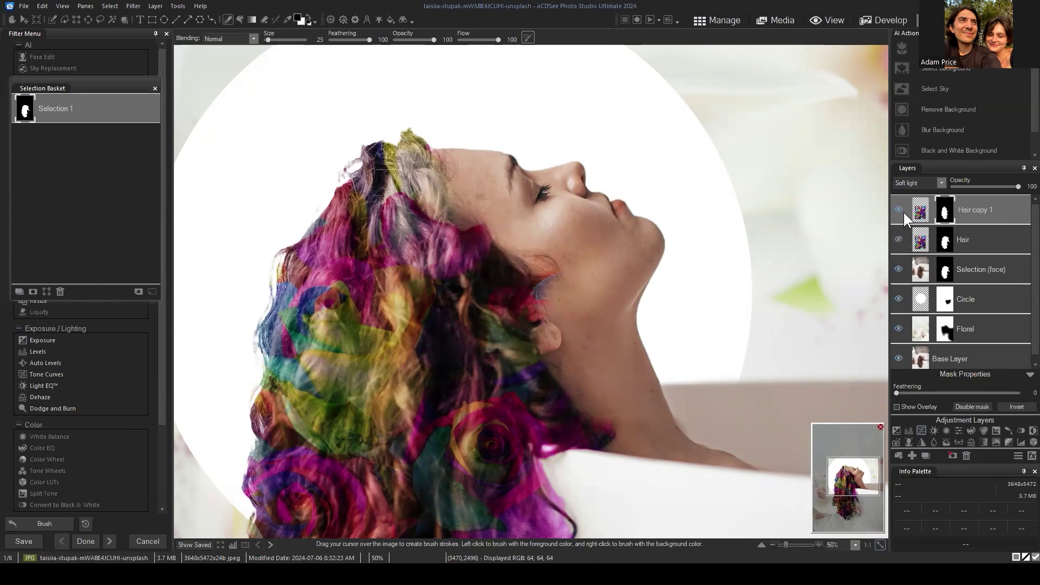
- Try the Normal blend mode on the Hair copy 1 layer across the whole image, and return it to Soft light
{"action": "left_click", "coordinate": [941, 183]}
{"action": "left_click", "coordinate": [909, 192]}
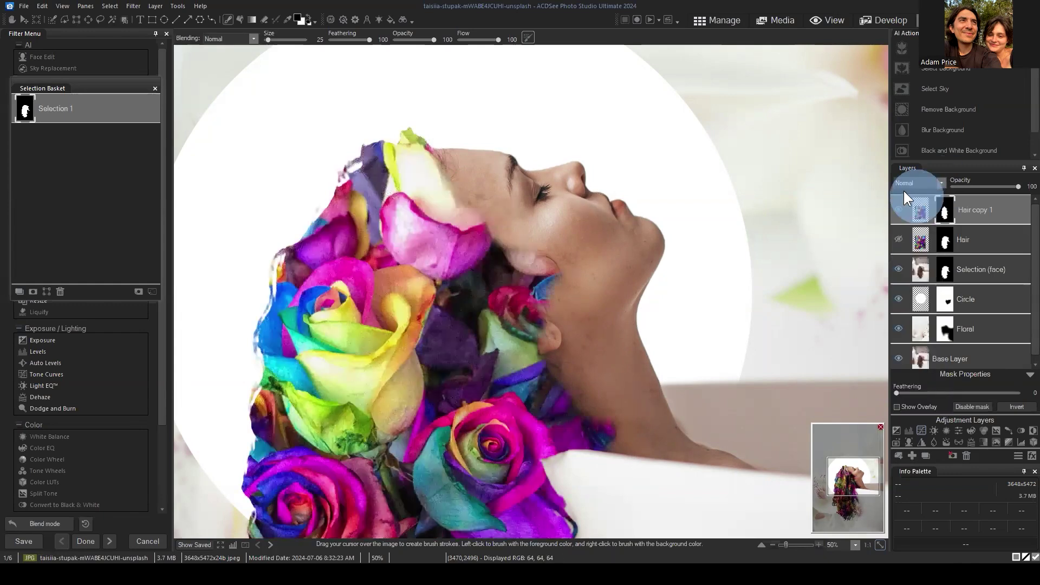
{"action": "scroll", "coordinate": [559, 353], "scroll_direction": "down", "scroll_amount": 2}
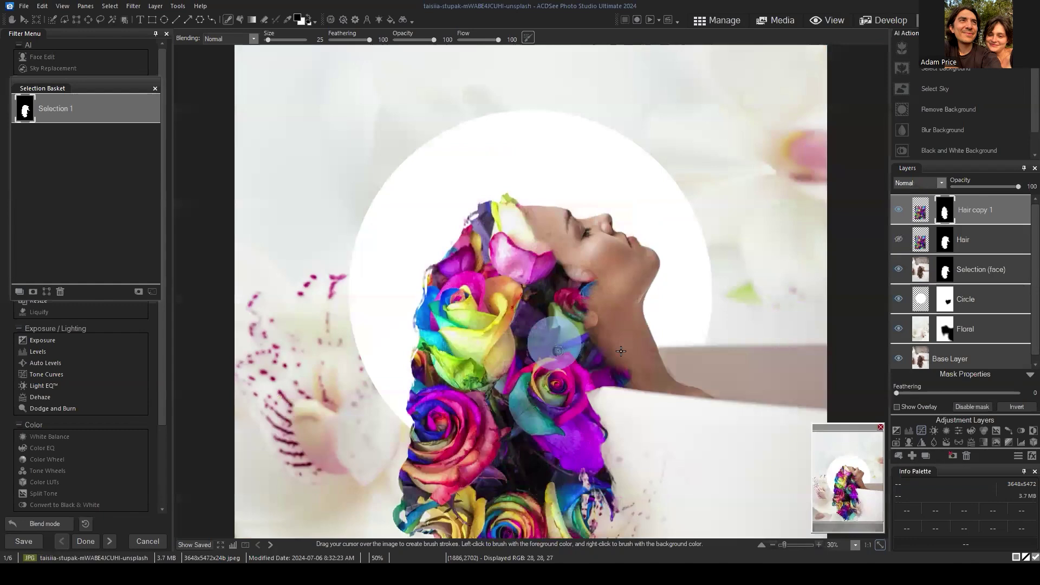
{"action": "scroll", "coordinate": [621, 351], "scroll_direction": "down", "scroll_amount": 2}
{"action": "scroll", "coordinate": [613, 326], "scroll_direction": "down", "scroll_amount": 1}
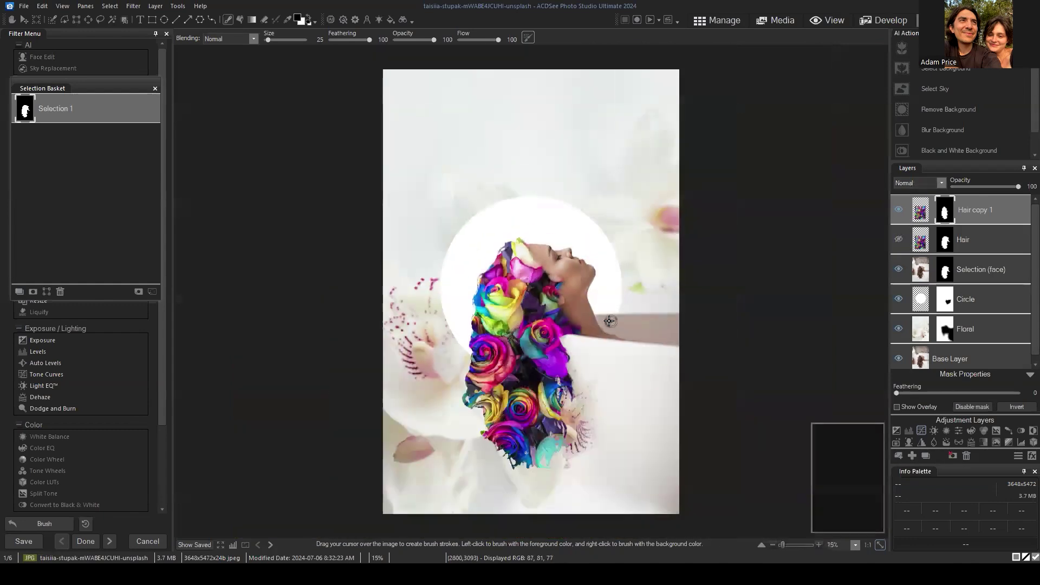
{"action": "scroll", "coordinate": [609, 321], "scroll_direction": "up", "scroll_amount": 1}
{"action": "left_click_drag", "start_coordinate": [853, 481], "coordinate": [852, 496]}
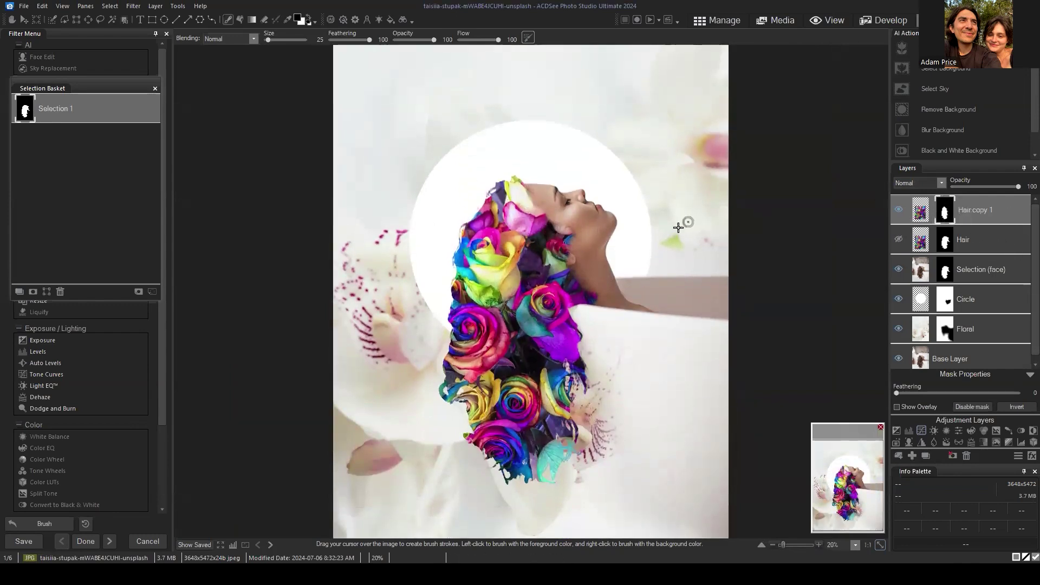
{"action": "left_click", "coordinate": [932, 183]}
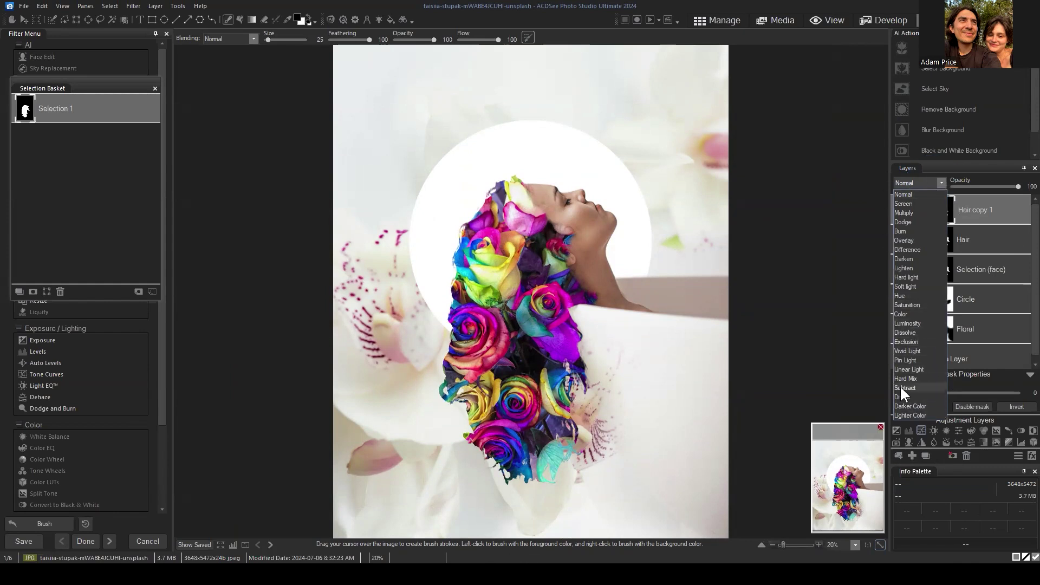
{"action": "left_click", "coordinate": [912, 286]}
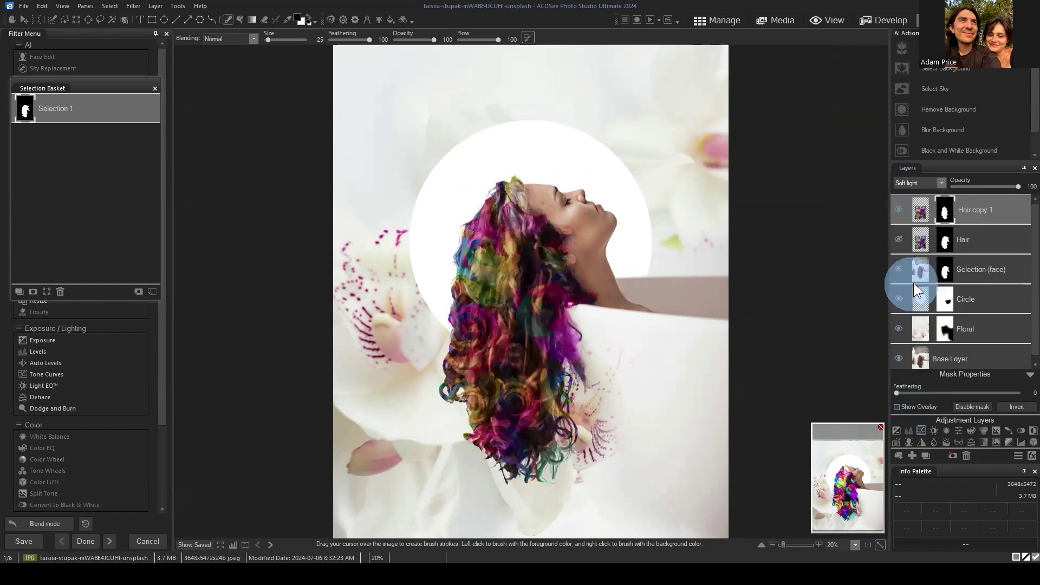
- Show the original Hair layer and set its blend mode to Lighter Color
{"action": "left_click", "coordinate": [944, 244]}
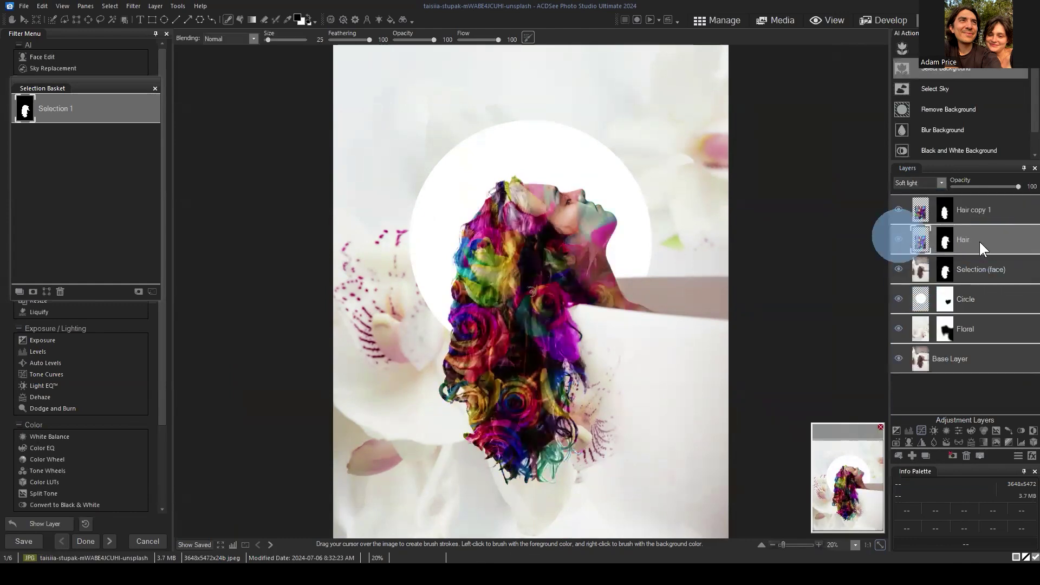
{"action": "left_click", "coordinate": [929, 183]}
{"action": "left_click", "coordinate": [917, 414]}
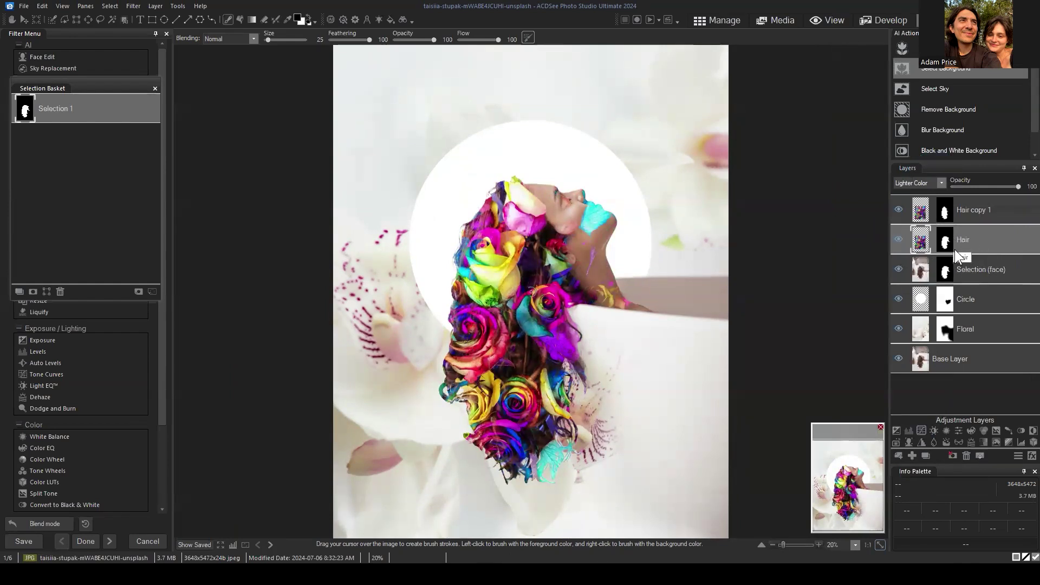
- Delete the layer mask from the original Hair layer
{"action": "left_click", "coordinate": [945, 240]}
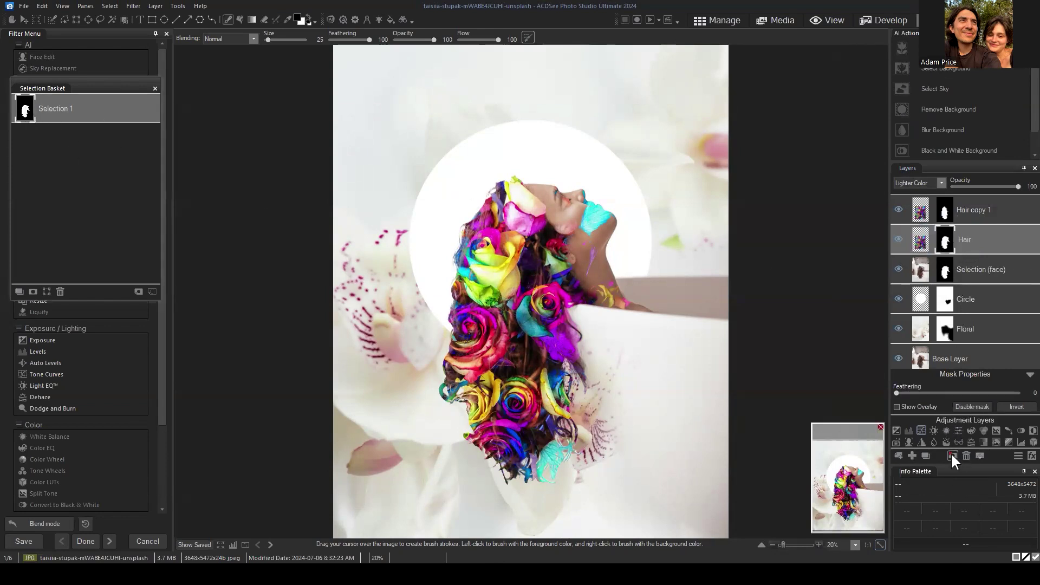
{"action": "left_click", "coordinate": [983, 244]}
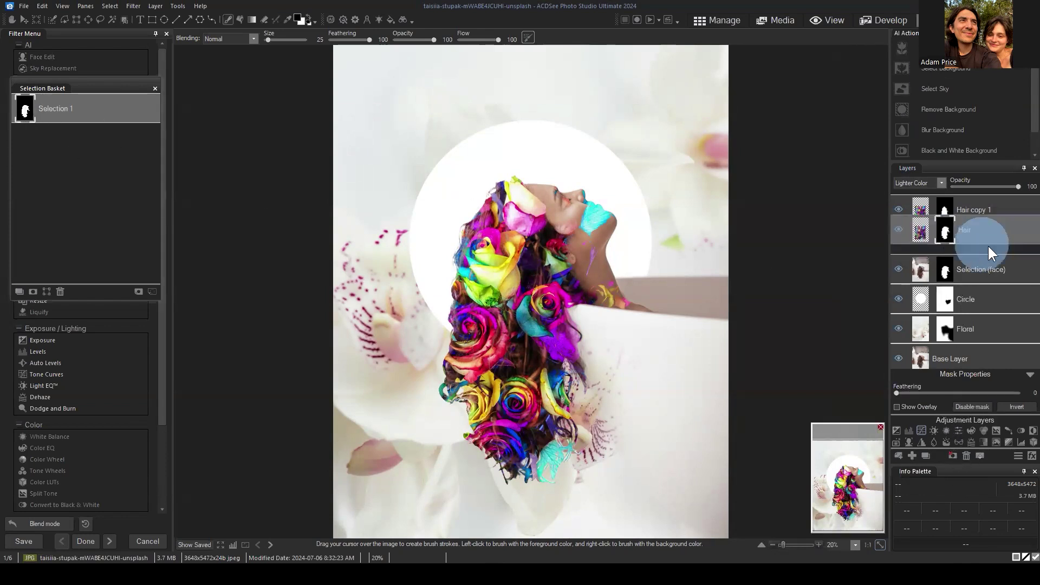
{"action": "left_click", "coordinate": [951, 454]}
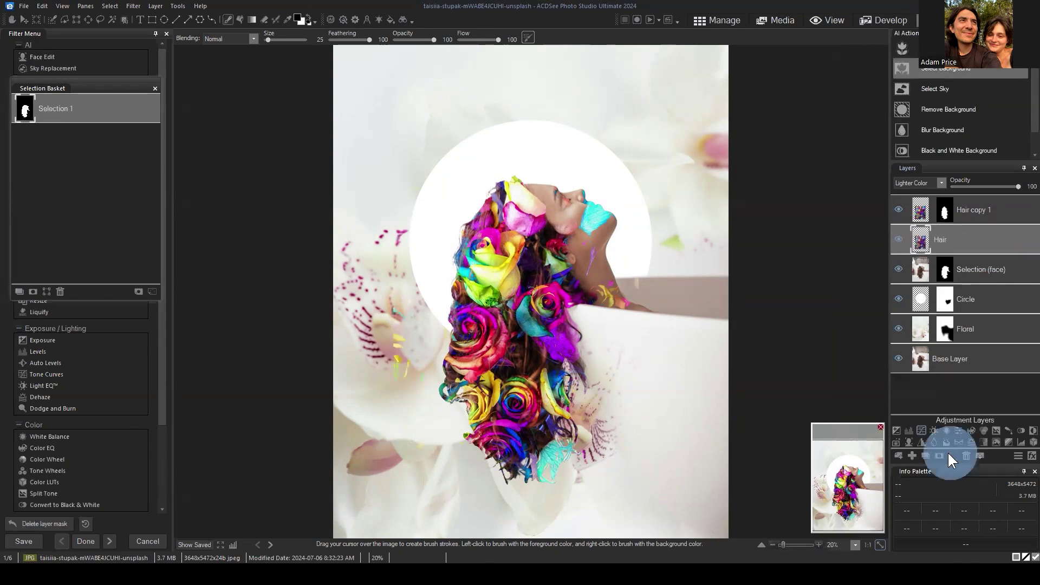
- Save the Hair copy 1 layer's mask as a new selection in the Selection Basket
{"action": "left_click", "coordinate": [946, 208]}
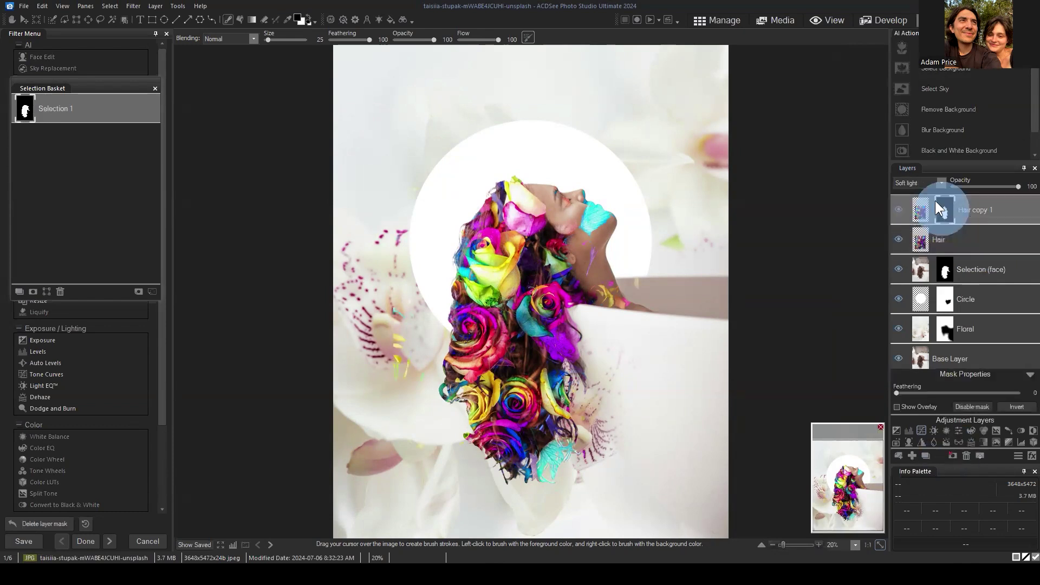
{"action": "left_click", "coordinate": [947, 208]}
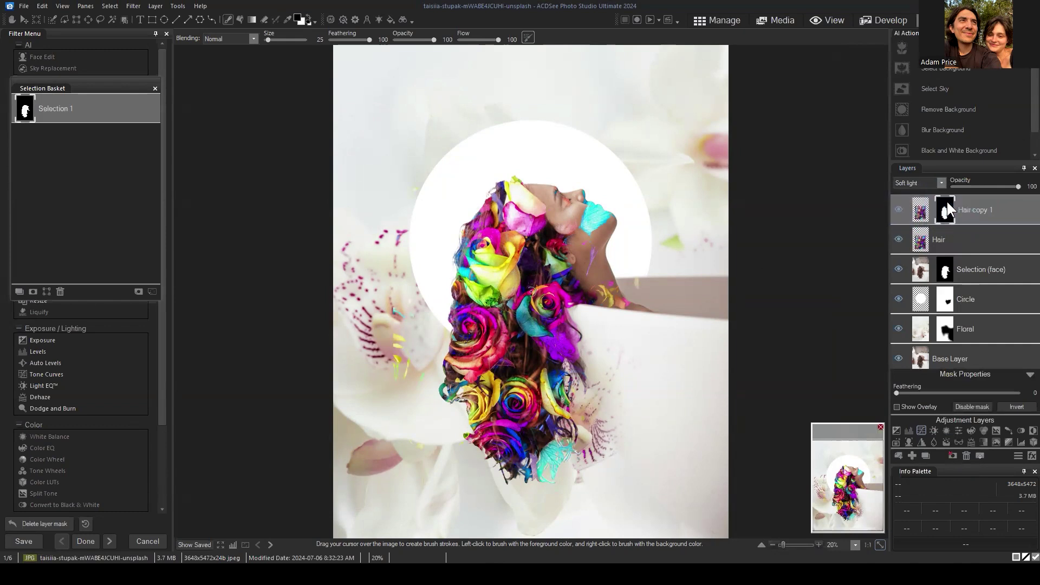
{"action": "left_click_drag", "start_coordinate": [92, 81], "coordinate": [772, 114]}
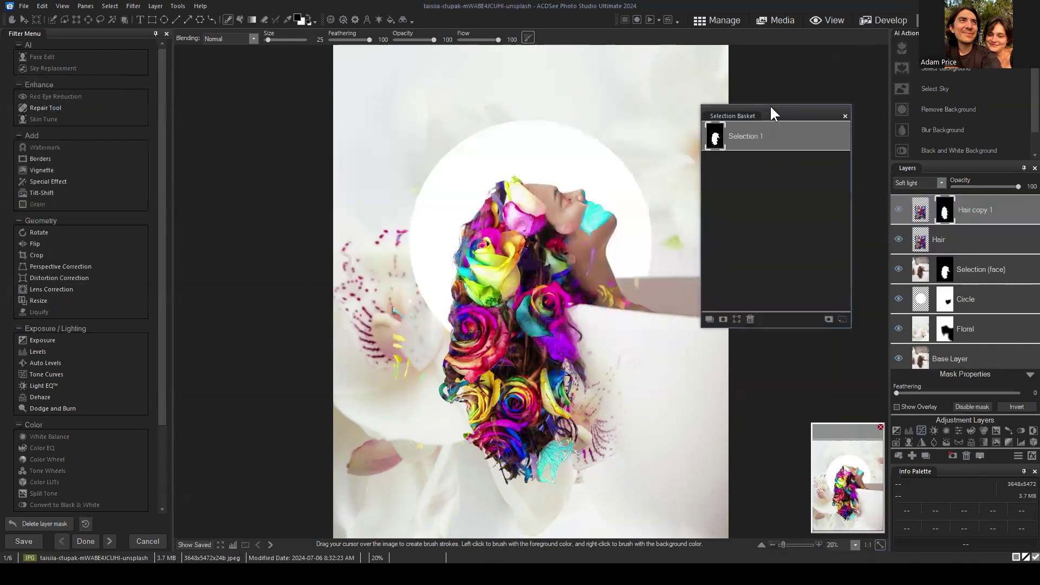
{"action": "left_click", "coordinate": [827, 319]}
{"action": "left_click", "coordinate": [736, 135]}
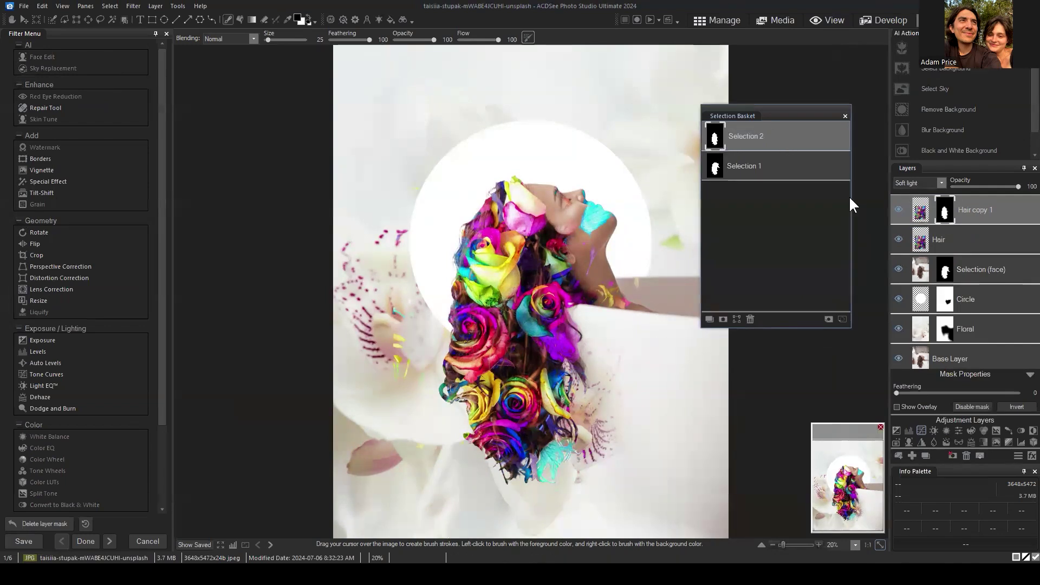
- Apply the saved Selection 2 to the original Hair layer as its mask, and move the Selection Basket out of the way
{"action": "left_click", "coordinate": [959, 241]}
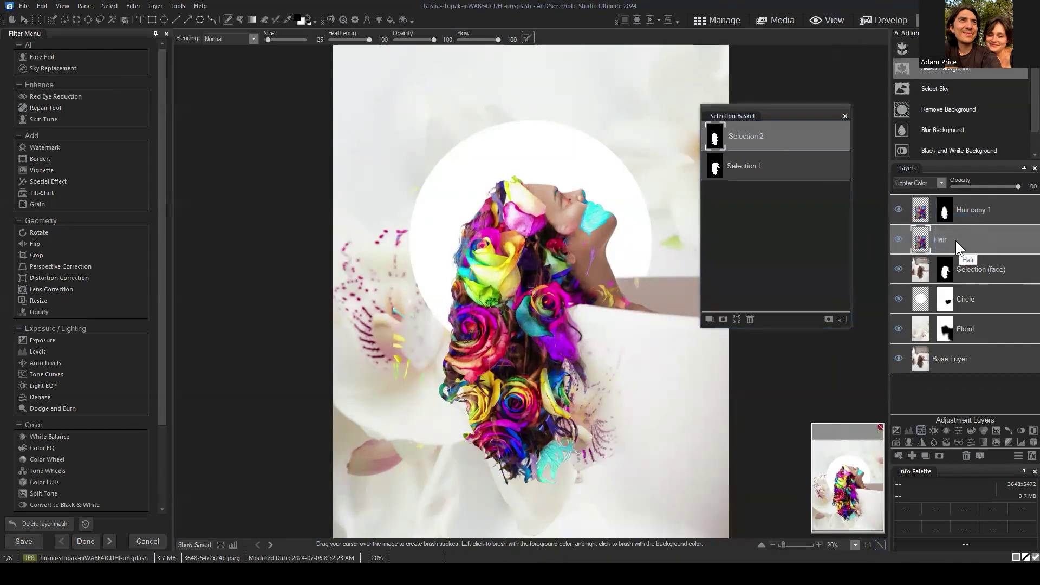
{"action": "left_click", "coordinate": [723, 319]}
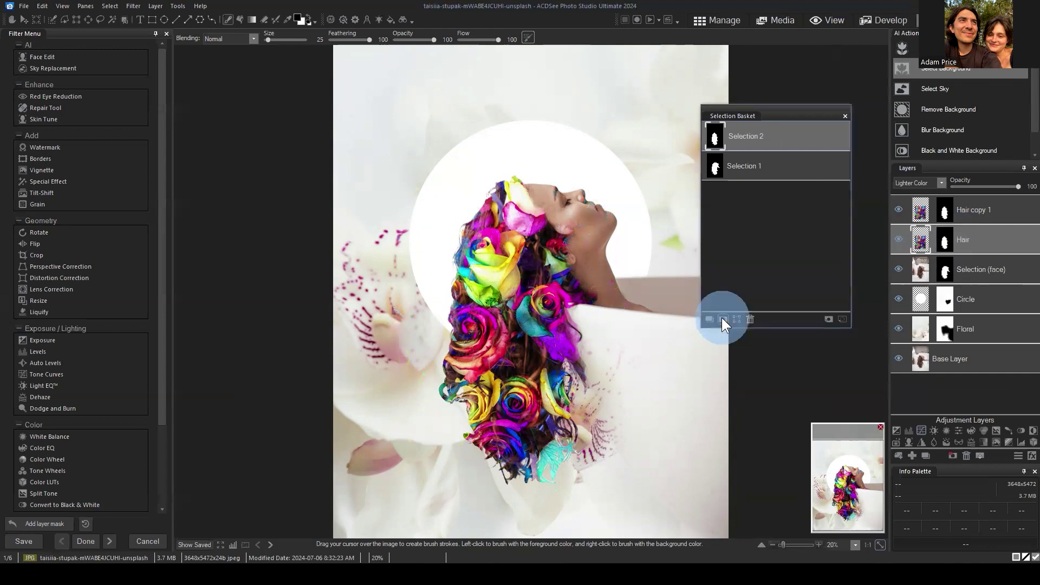
{"action": "left_click_drag", "start_coordinate": [795, 115], "coordinate": [328, 102]}
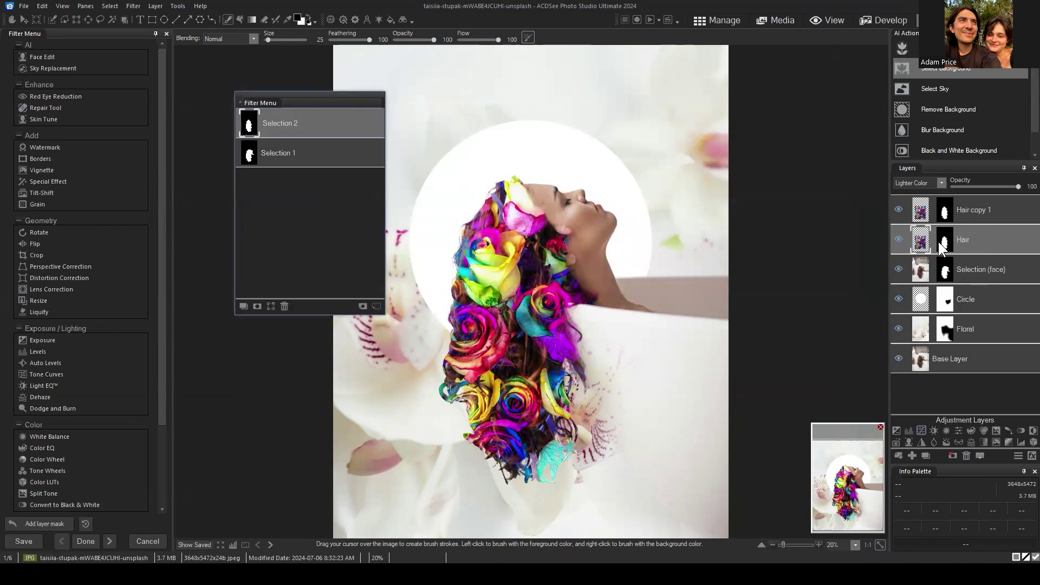
- Move the Hair layer above the Hair copy 1 layer and select the mask of Hair copy 1
{"action": "left_click", "coordinate": [974, 239]}
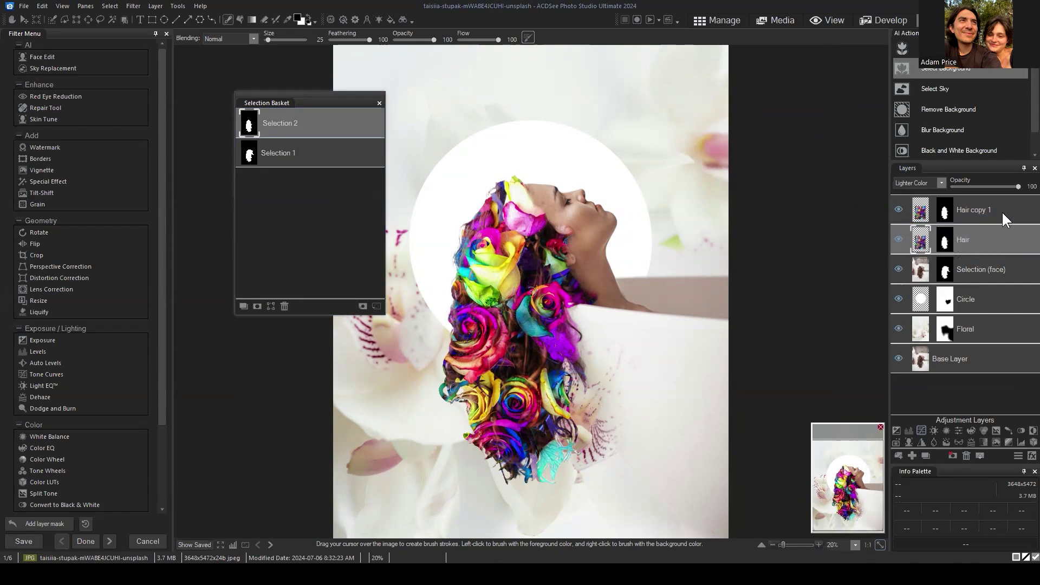
{"action": "mouse_move", "coordinate": [987, 209]}
{"action": "left_mouse_down"}
{"action": "mouse_move", "coordinate": [989, 226]}
{"action": "mouse_move", "coordinate": [971, 237]}
{"action": "mouse_move", "coordinate": [980, 231]}
{"action": "mouse_move", "coordinate": [975, 195]}
{"action": "left_mouse_up"}
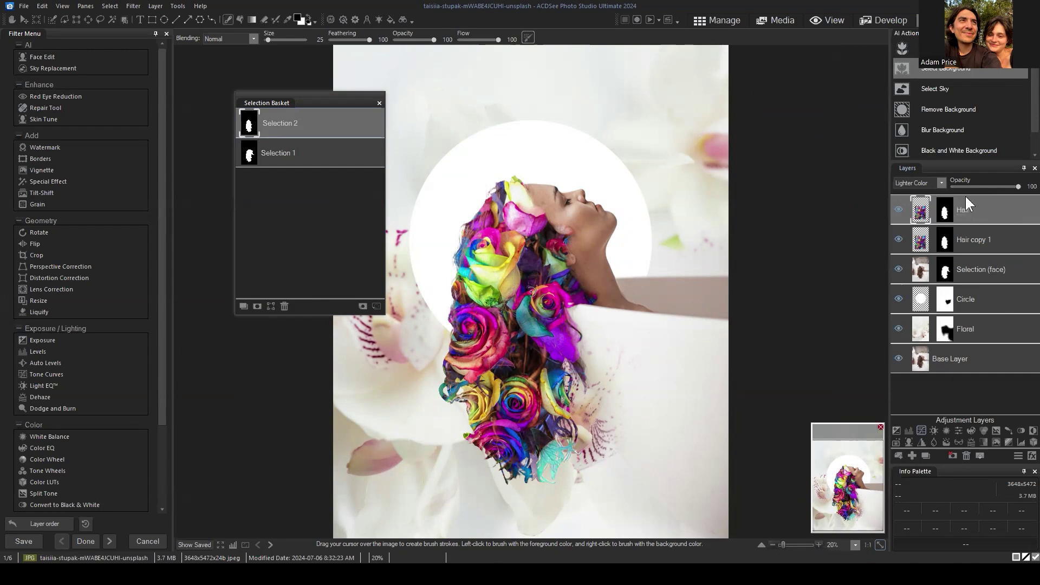
{"action": "left_click", "coordinate": [978, 240]}
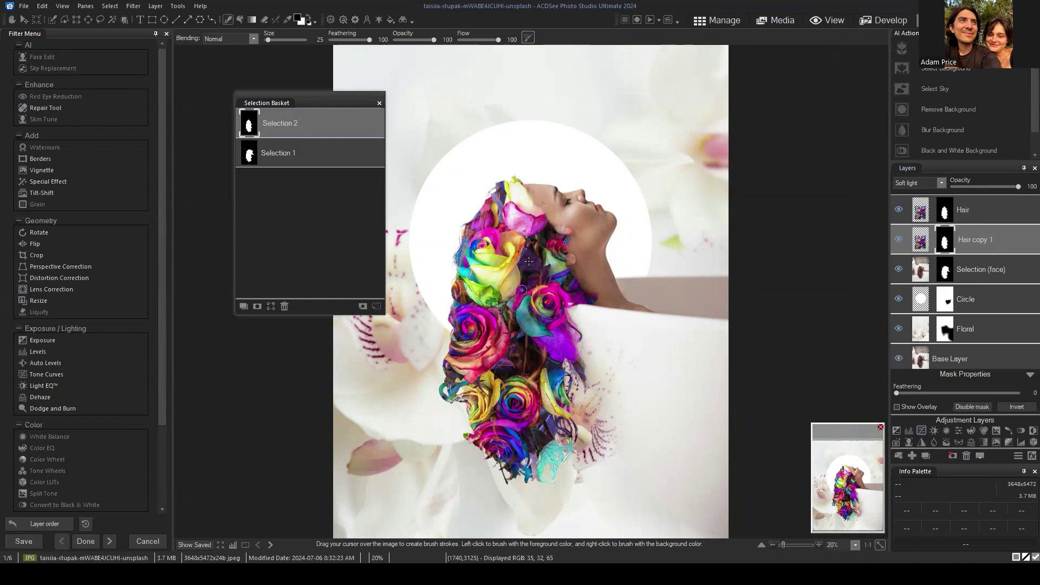
- Try Overlay and Hard light blending on the Hair copy 1 layer, and settle on the Normal blend mode
{"action": "left_click", "coordinate": [941, 184]}
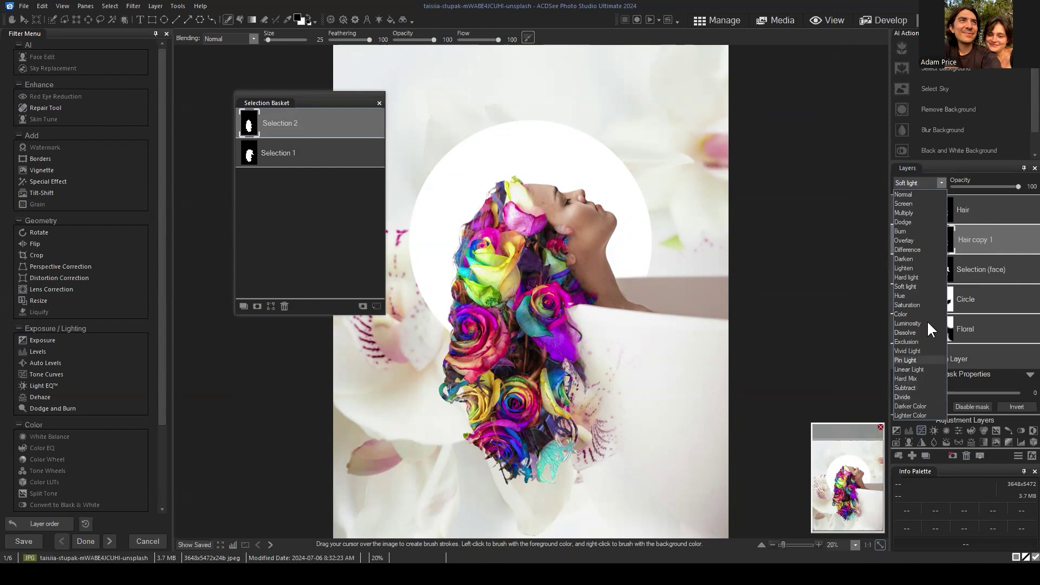
{"action": "left_click", "coordinate": [913, 241]}
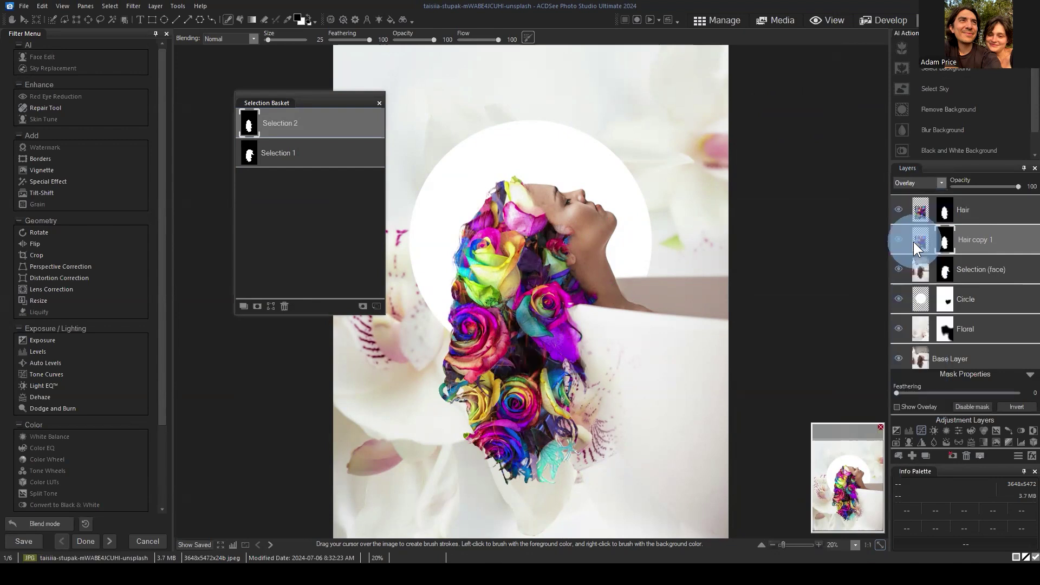
{"action": "left_click", "coordinate": [941, 183]}
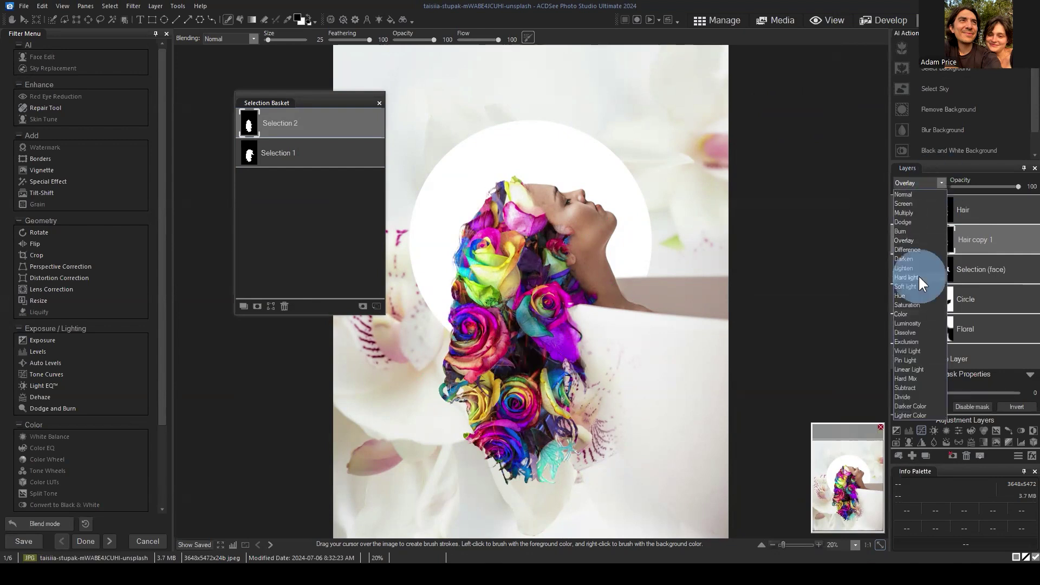
{"action": "left_click", "coordinate": [919, 276]}
{"action": "left_click", "coordinate": [937, 180]}
{"action": "left_click", "coordinate": [918, 194]}
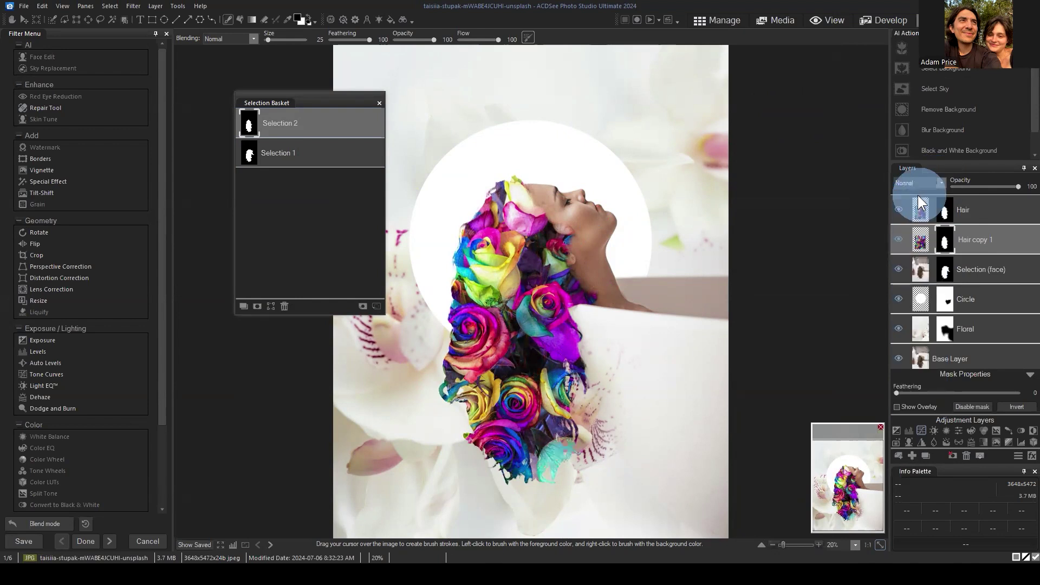
- Reduce the opacity of the Hair copy 1 layer to 89
{"action": "left_click", "coordinate": [992, 240]}
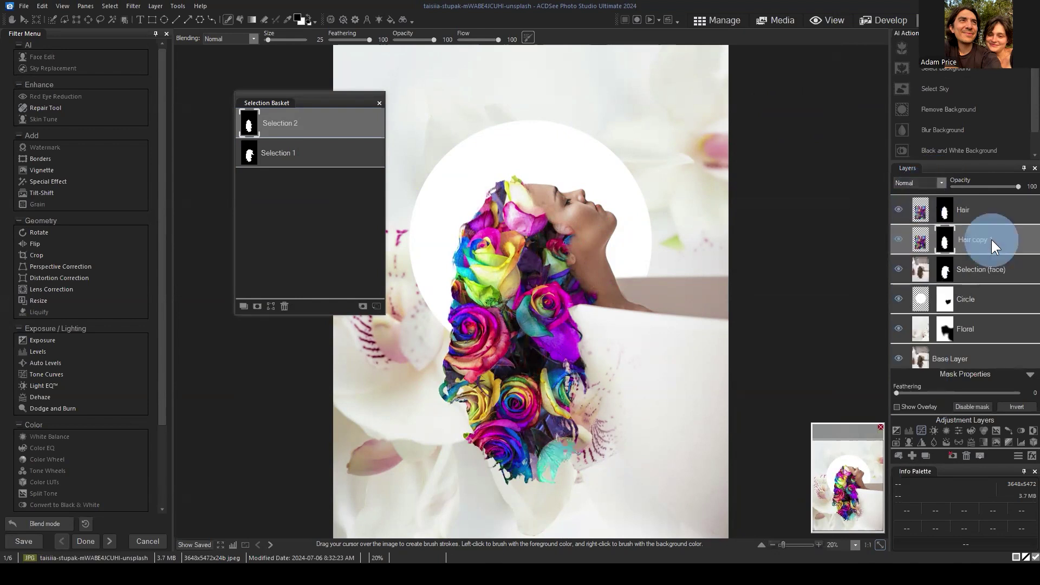
{"action": "left_click", "coordinate": [1018, 186]}
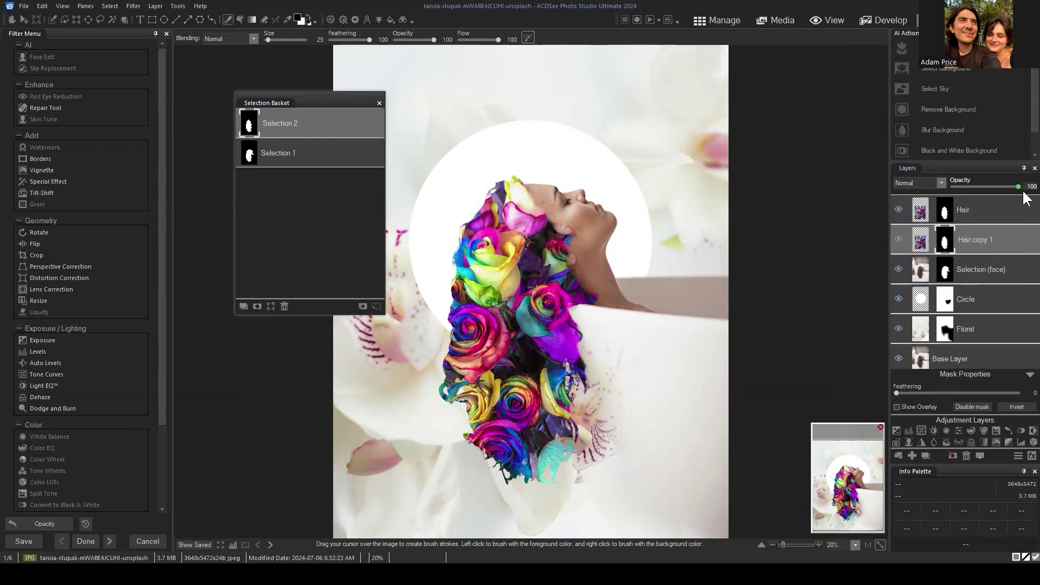
{"action": "left_click_drag", "start_coordinate": [1006, 191], "coordinate": [1006, 191]}
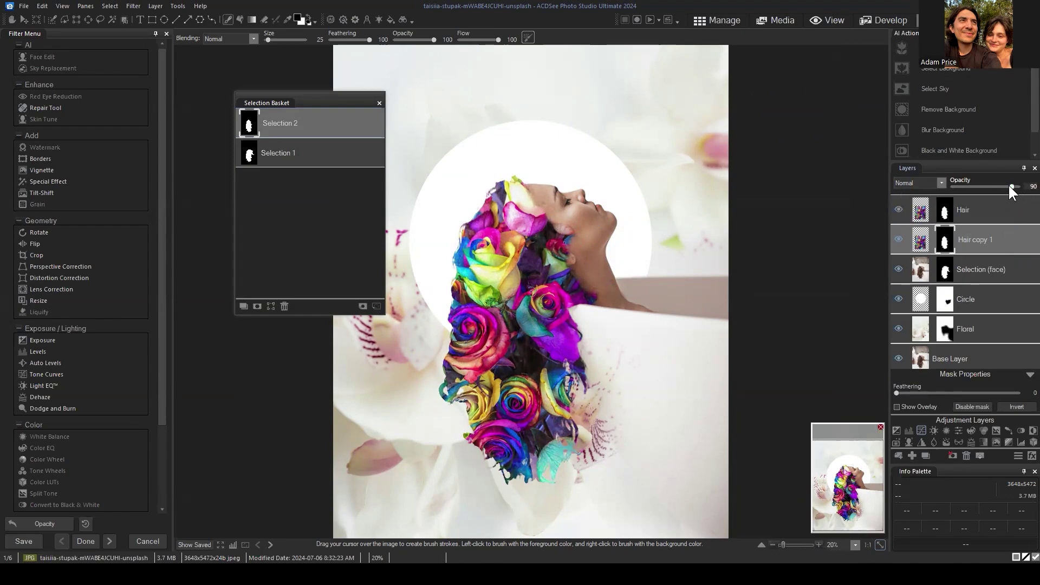
{"action": "left_click_drag", "start_coordinate": [1011, 185], "coordinate": [1009, 186]}
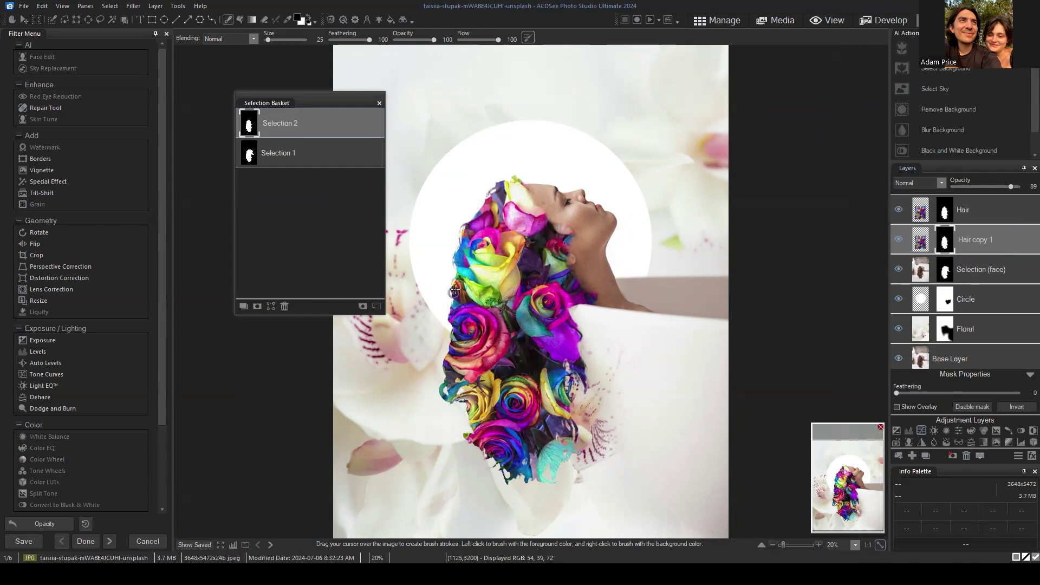
- Move the Selection Basket away from the image and collapse the mask properties so the whole layer stack fits
{"action": "left_click_drag", "start_coordinate": [350, 103], "coordinate": [122, 77]}
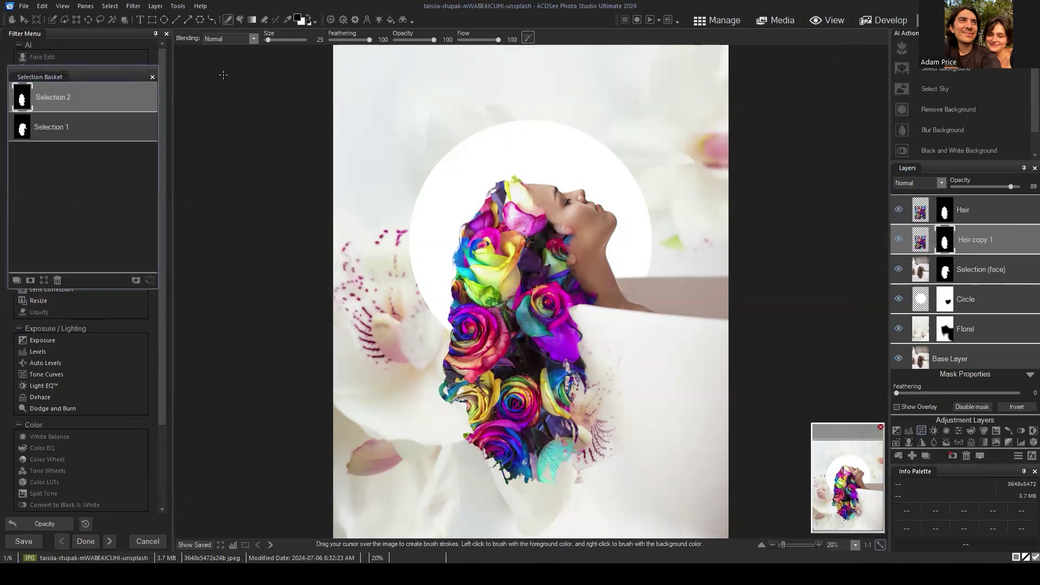
{"action": "left_click", "coordinate": [1029, 375]}
{"action": "scroll", "coordinate": [686, 267], "scroll_direction": "down", "scroll_amount": 1}
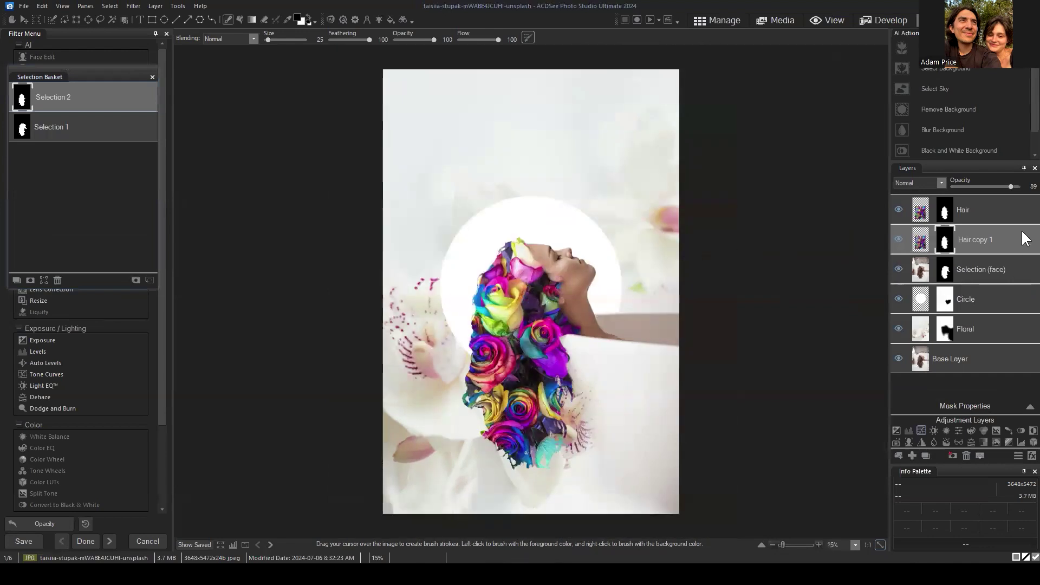
- Try a Curves adjustment layer with a gentle S-curve above the Hair layer, and delete it
{"action": "left_click", "coordinate": [993, 210]}
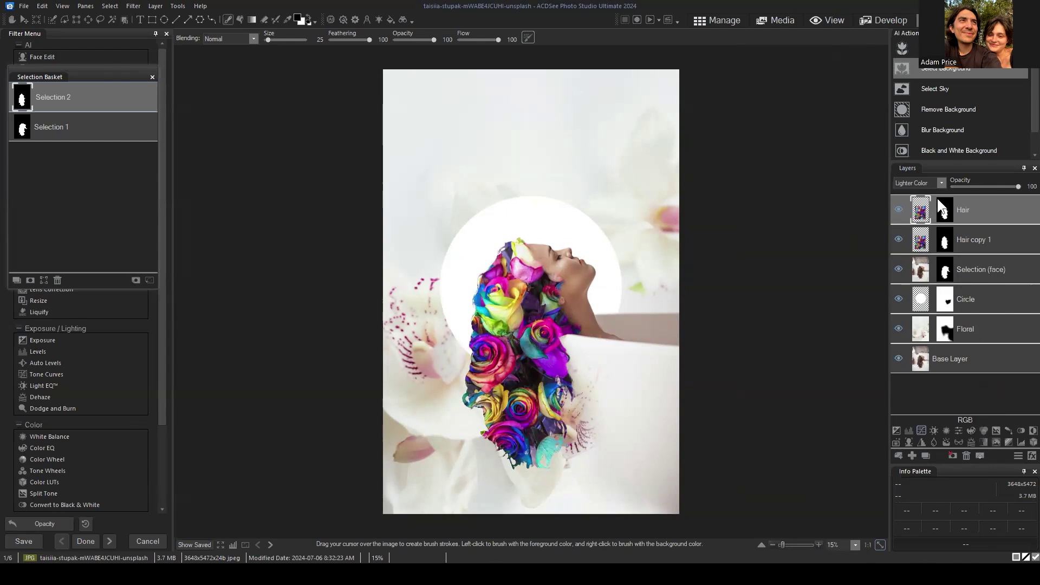
{"action": "left_click", "coordinate": [922, 429]}
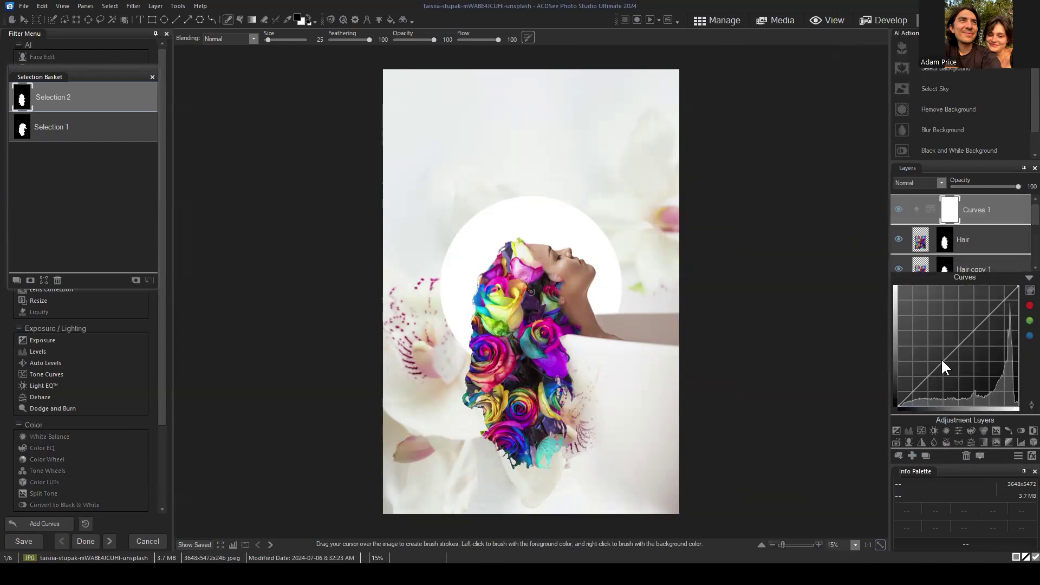
{"action": "left_click_drag", "start_coordinate": [941, 359], "coordinate": [943, 367]}
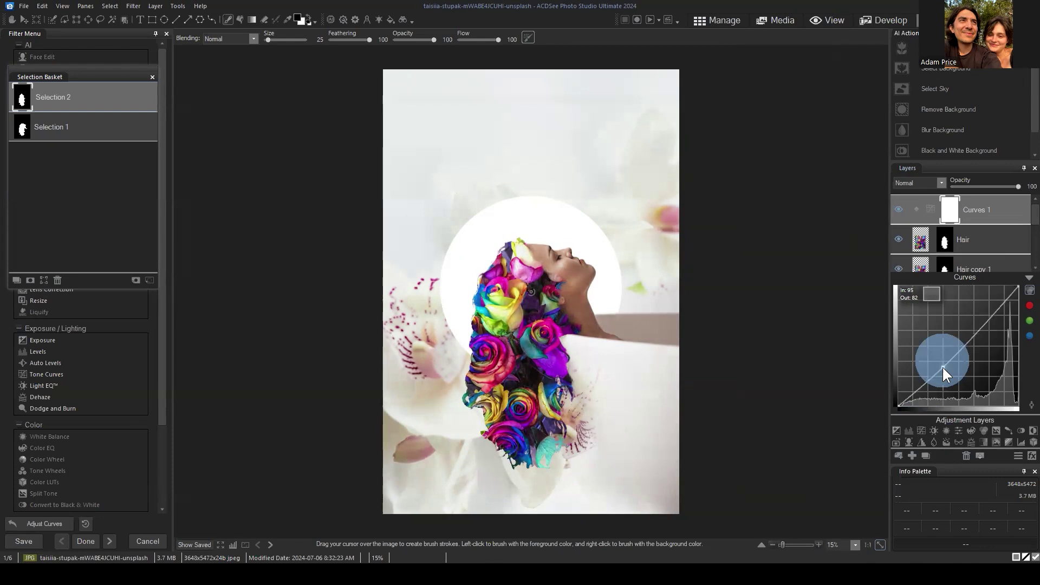
{"action": "left_click", "coordinate": [981, 324]}
{"action": "left_click_drag", "start_coordinate": [977, 323], "coordinate": [974, 320]}
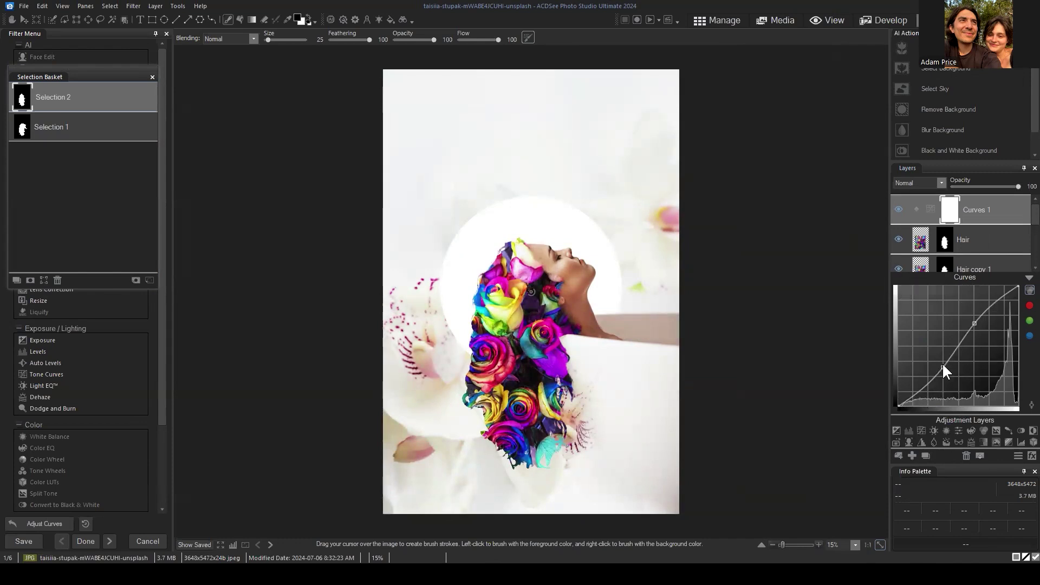
{"action": "left_click", "coordinate": [1028, 279]}
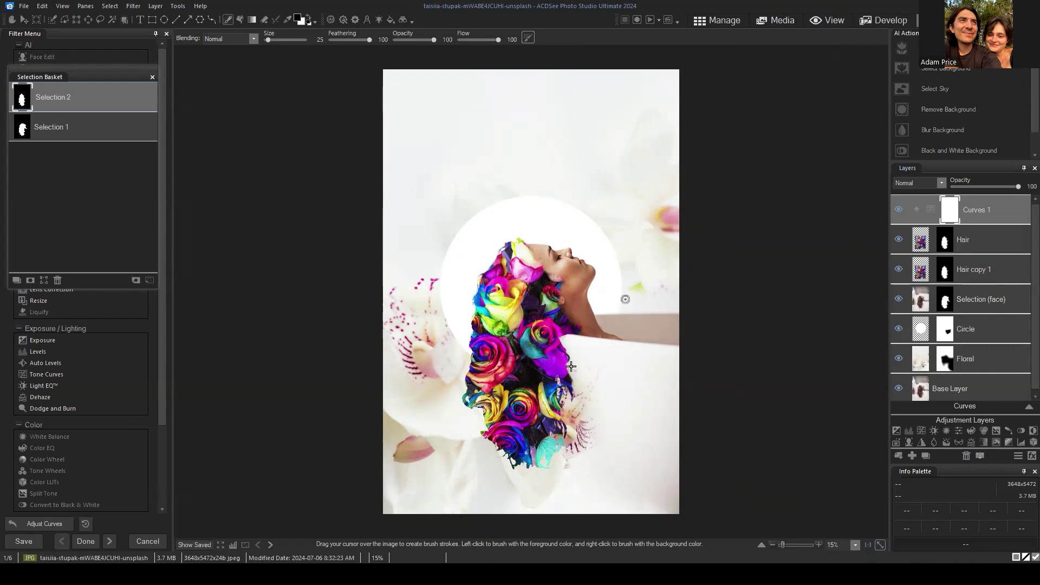
{"action": "left_click", "coordinate": [963, 456]}
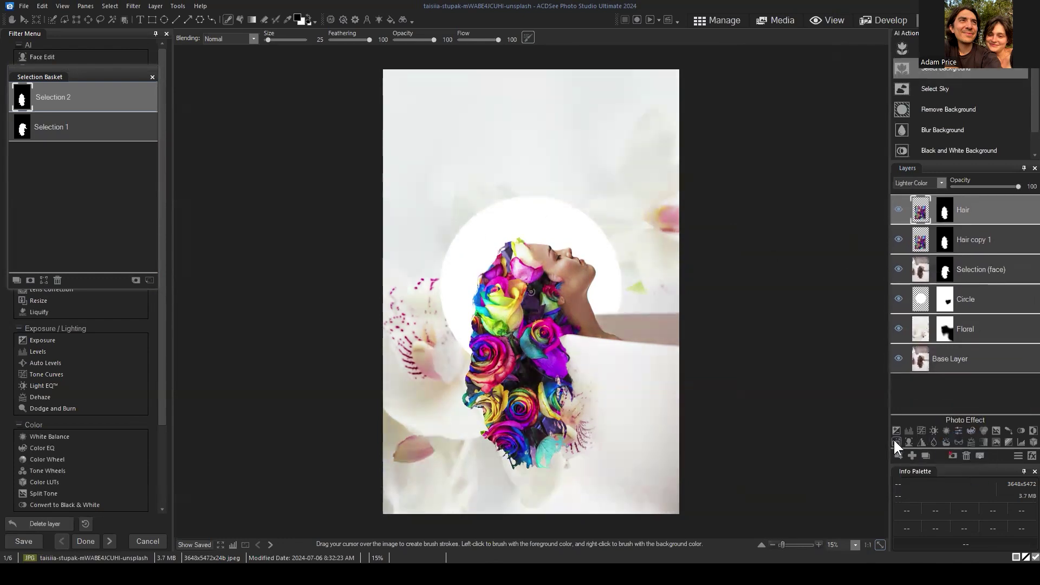
- Add a Photo Effect adjustment layer above the Hair layer and try the Madison, Transfer and Chloe presets
{"action": "left_click", "coordinate": [896, 441]}
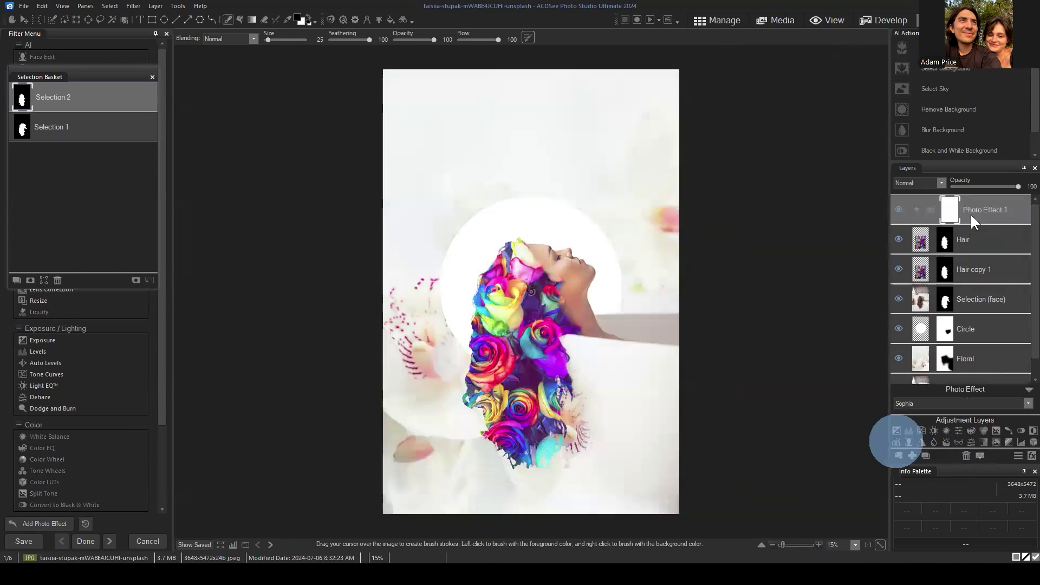
{"action": "left_click", "coordinate": [942, 402]}
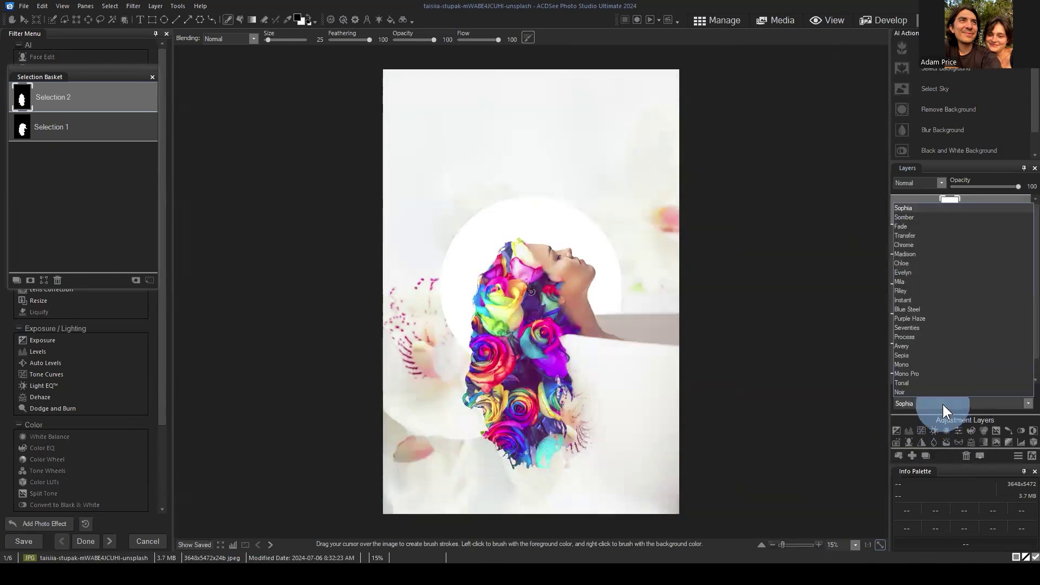
{"action": "left_click", "coordinate": [922, 253]}
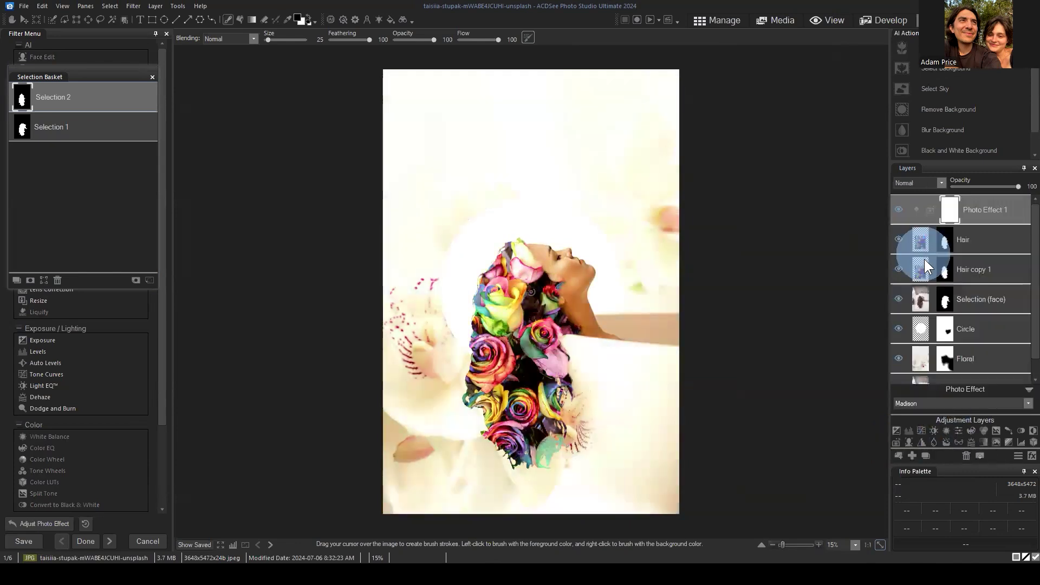
{"action": "left_click", "coordinate": [938, 402]}
{"action": "left_click", "coordinate": [910, 235]}
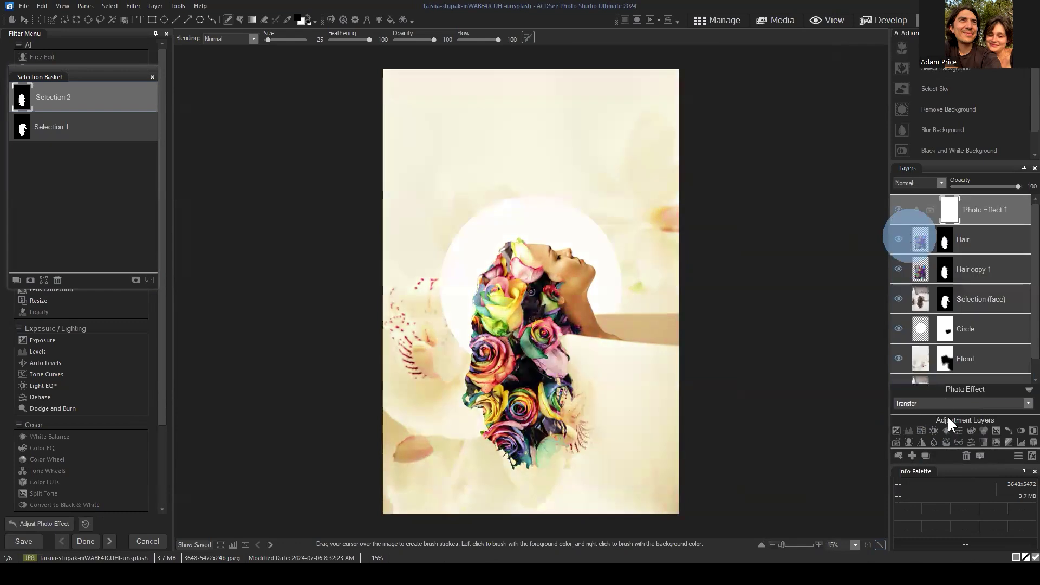
{"action": "left_click", "coordinate": [933, 403]}
{"action": "left_click", "coordinate": [906, 264]}
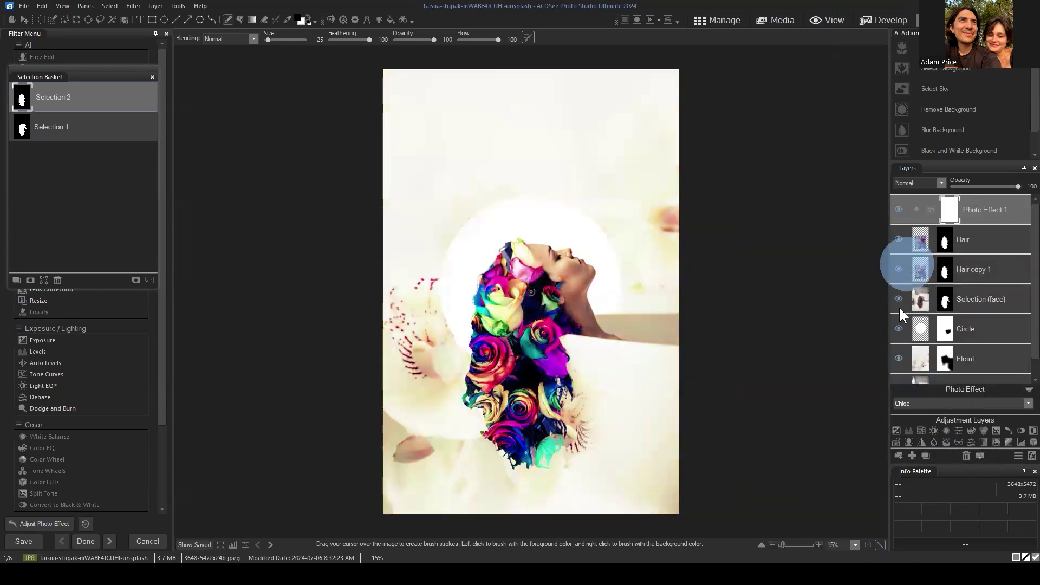
- Try the Evelyn and Seventies presets on the Photo Effect layer
{"action": "left_click", "coordinate": [932, 398]}
{"action": "left_click", "coordinate": [922, 401]}
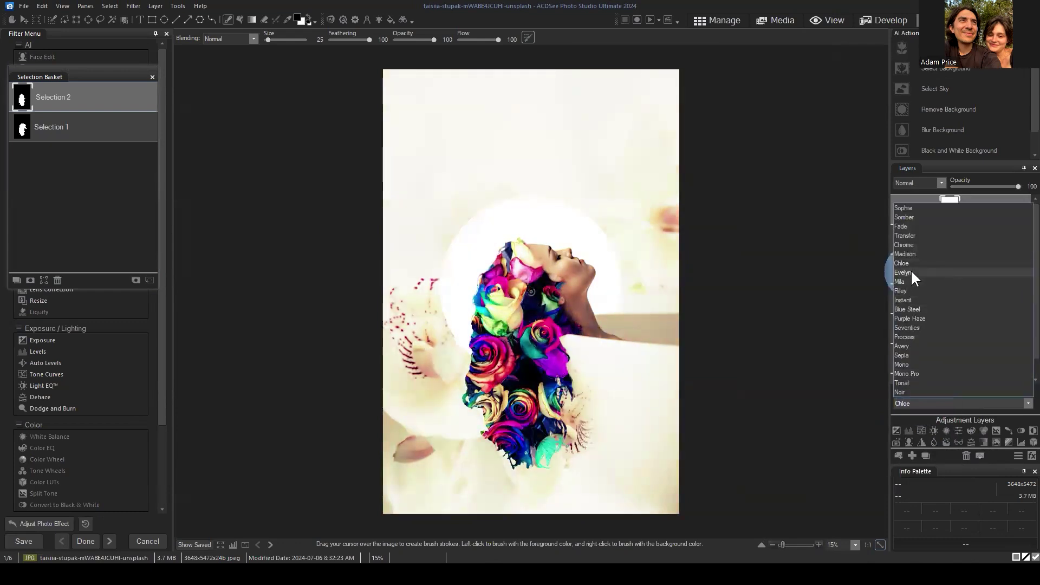
{"action": "left_click", "coordinate": [911, 269]}
{"action": "left_click", "coordinate": [912, 403]}
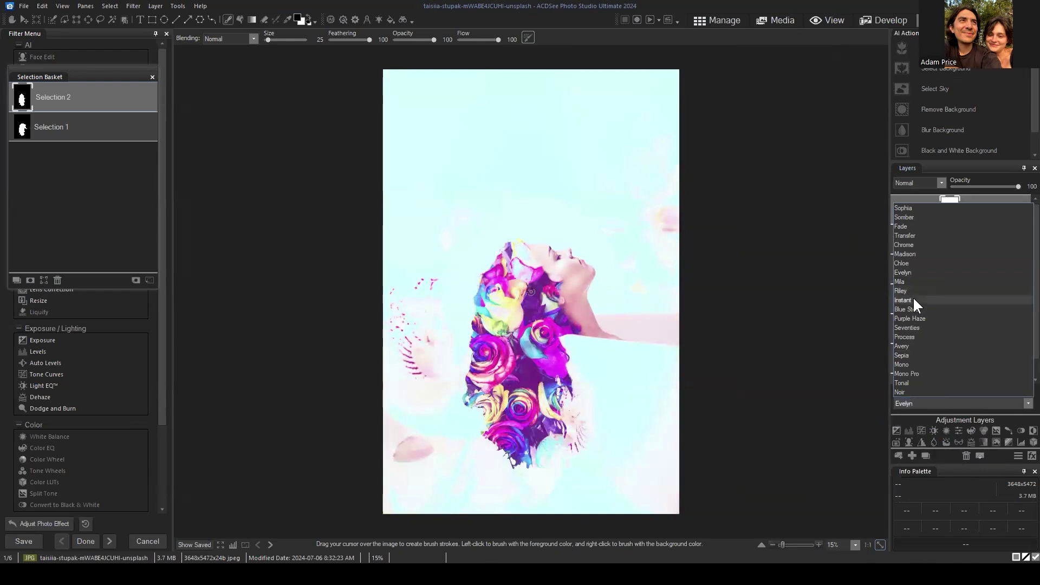
{"action": "left_click", "coordinate": [912, 326]}
- Set the Photo Effect preset to Process, lower the layer's opacity to 20 and collapse its properties
{"action": "left_click", "coordinate": [928, 402]}
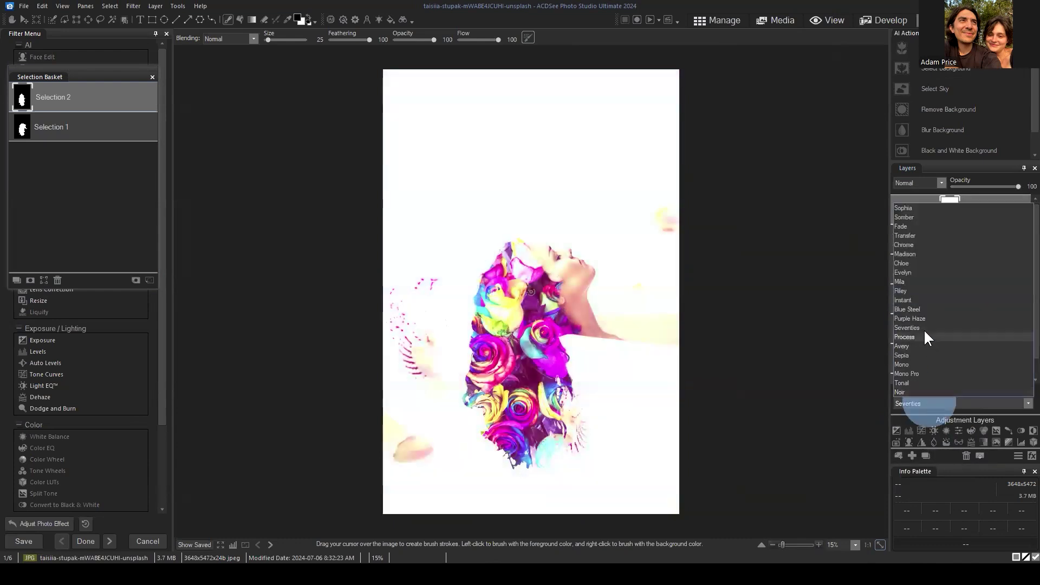
{"action": "left_click", "coordinate": [918, 332]}
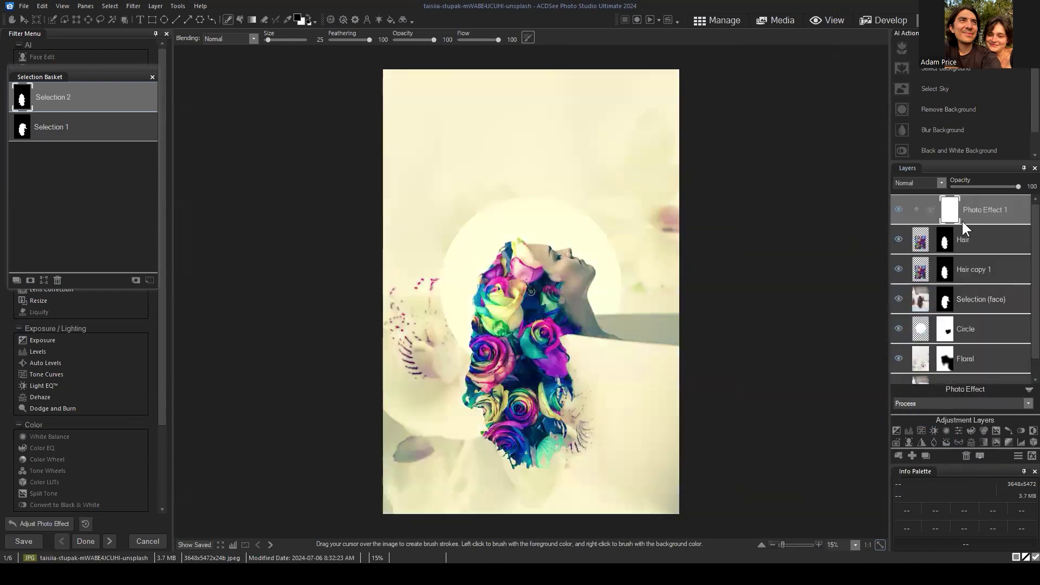
{"action": "left_click_drag", "start_coordinate": [1019, 187], "coordinate": [964, 184]}
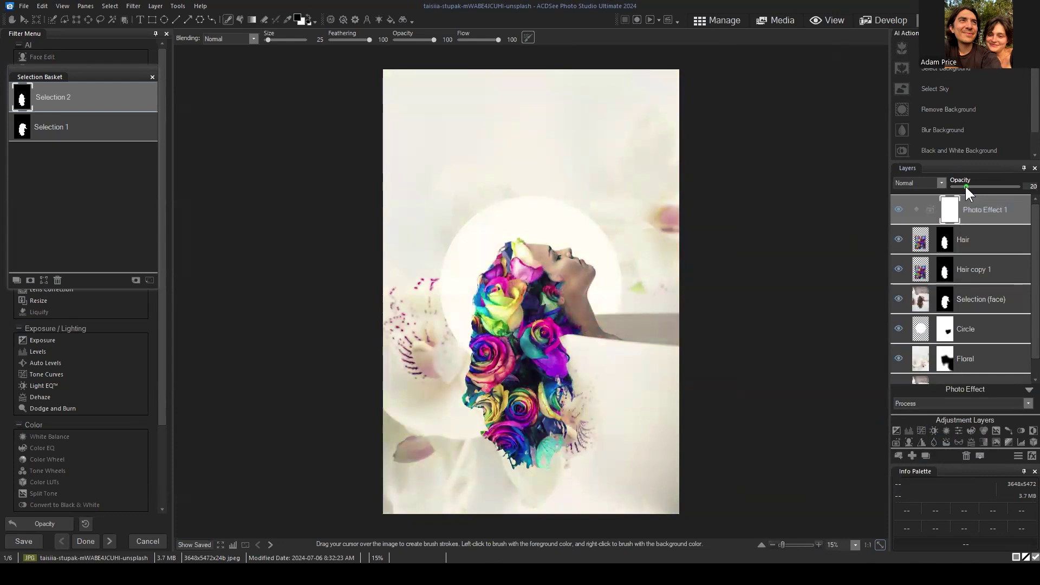
{"action": "left_click", "coordinate": [1028, 390]}
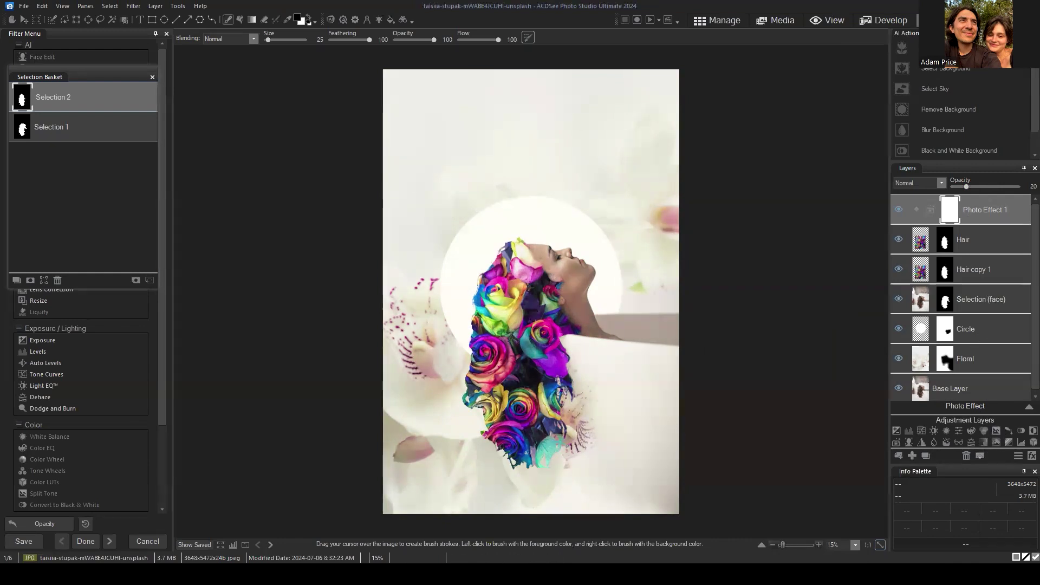
- Add a Gradient Map adjustment layer directly above the Photo Effect 1 layer
{"action": "left_click", "coordinate": [999, 204]}
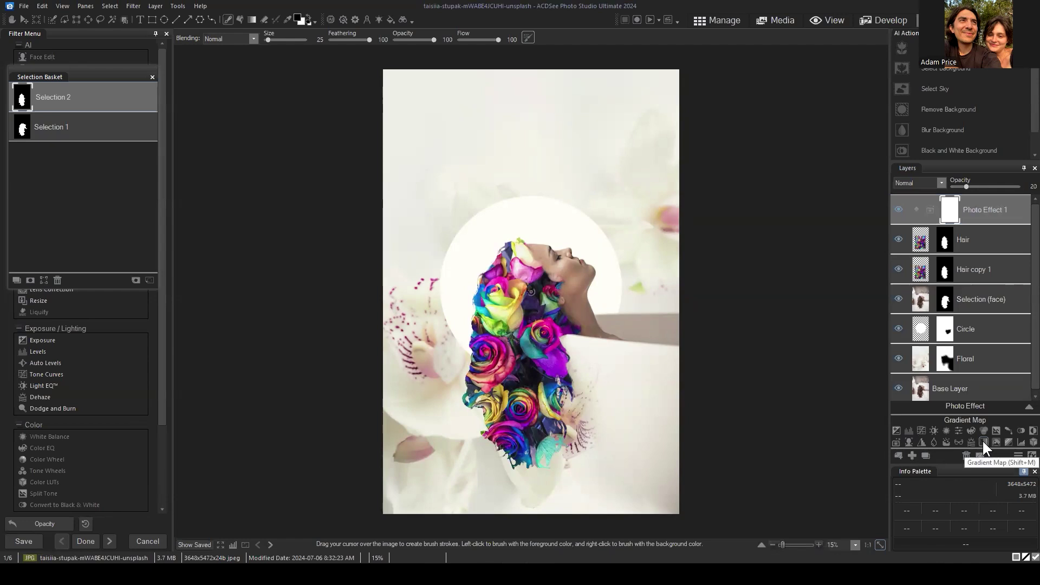
{"action": "left_click", "coordinate": [981, 206]}
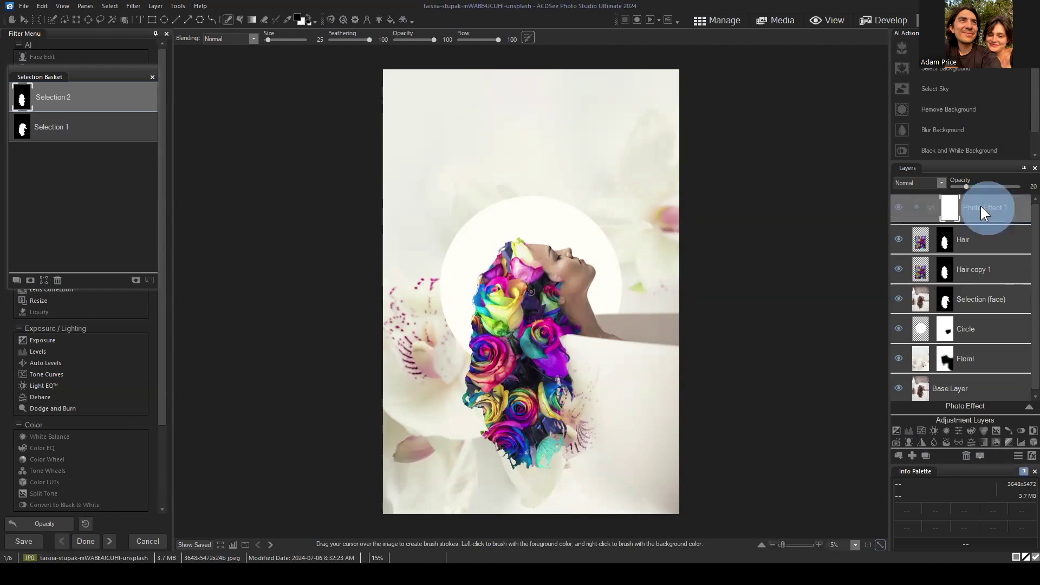
{"action": "left_click", "coordinate": [981, 437]}
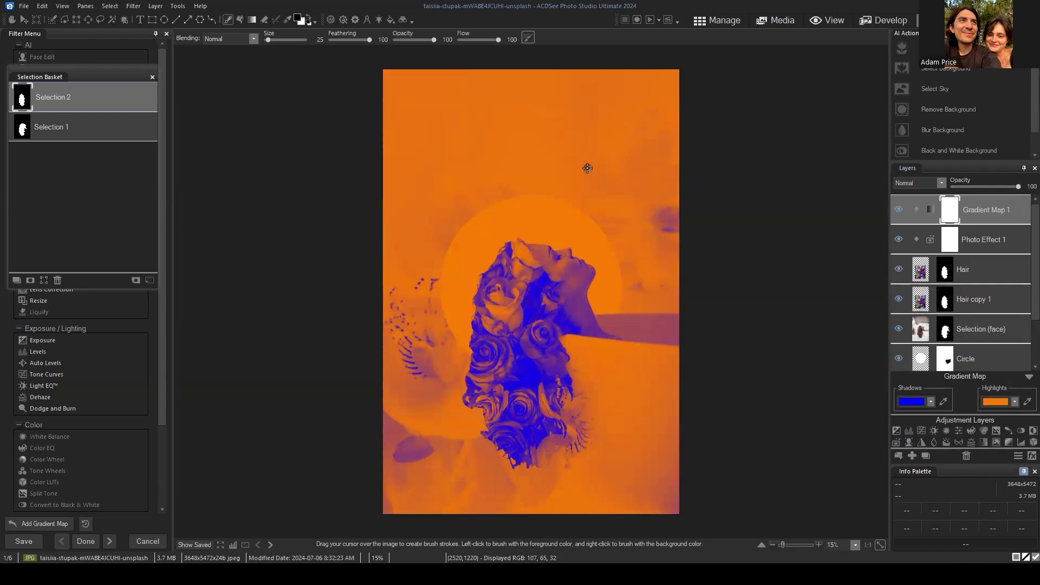
- Change the gradient map's shadows colour to teal
{"action": "left_click", "coordinate": [930, 402]}
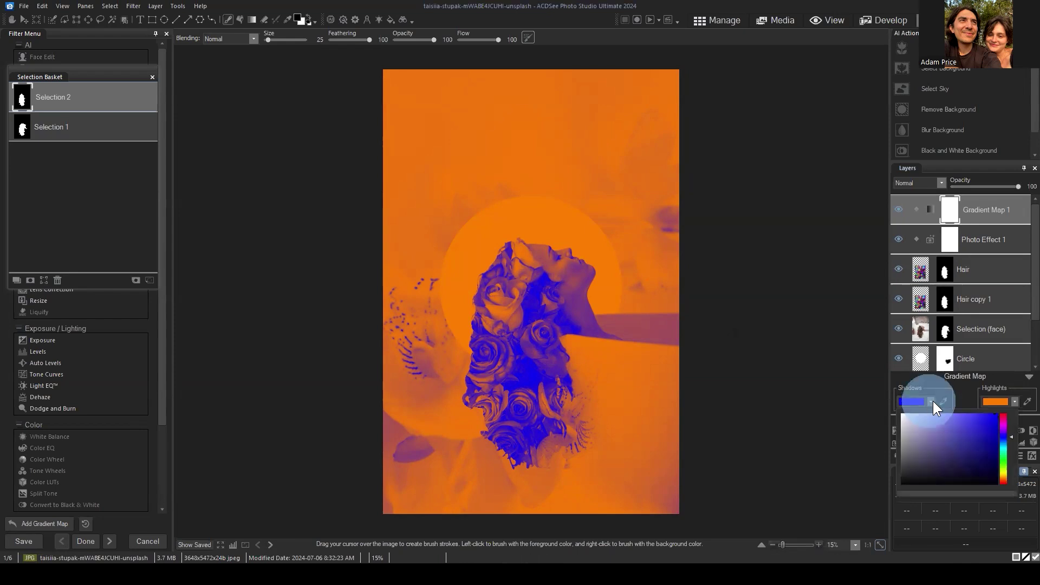
{"action": "left_click", "coordinate": [1007, 449]}
{"action": "mouse_move", "coordinate": [1009, 447]}
{"action": "left_mouse_down"}
{"action": "mouse_move", "coordinate": [1010, 484]}
{"action": "mouse_move", "coordinate": [1004, 449]}
{"action": "left_mouse_up"}
{"action": "left_click", "coordinate": [989, 452]}
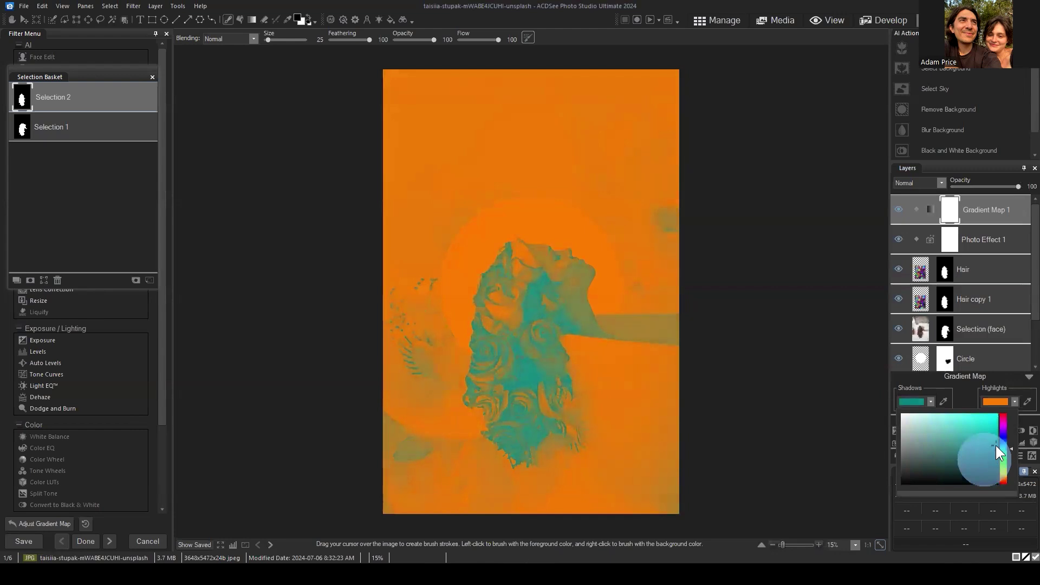
{"action": "left_click", "coordinate": [988, 441]}
- Change the gradient map's highlights colour to light magenta-pink and collapse the gradient map properties
{"action": "left_click", "coordinate": [1015, 402]}
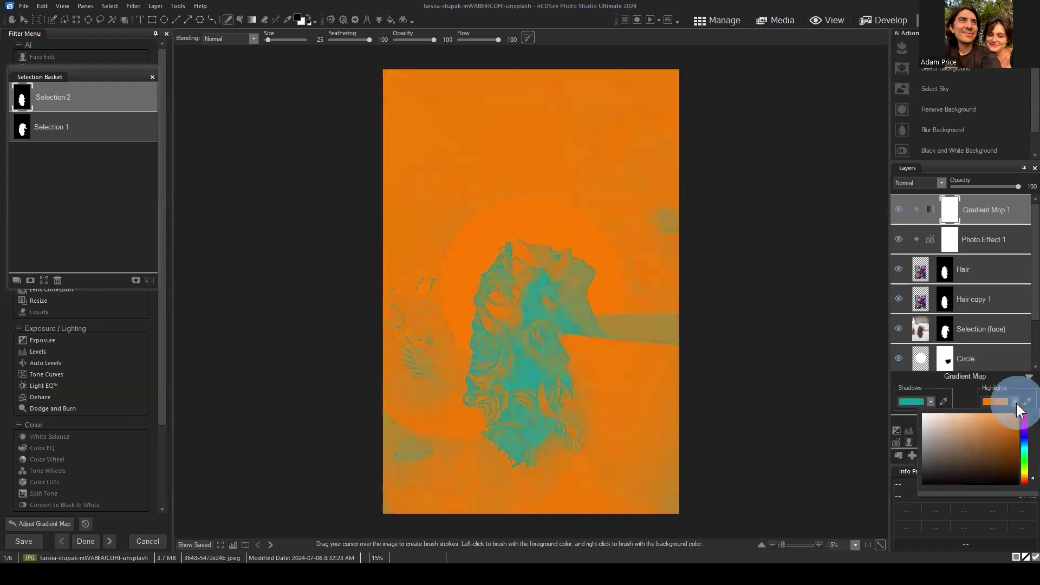
{"action": "left_click", "coordinate": [1024, 429]}
{"action": "left_click_drag", "start_coordinate": [1023, 426], "coordinate": [967, 409]}
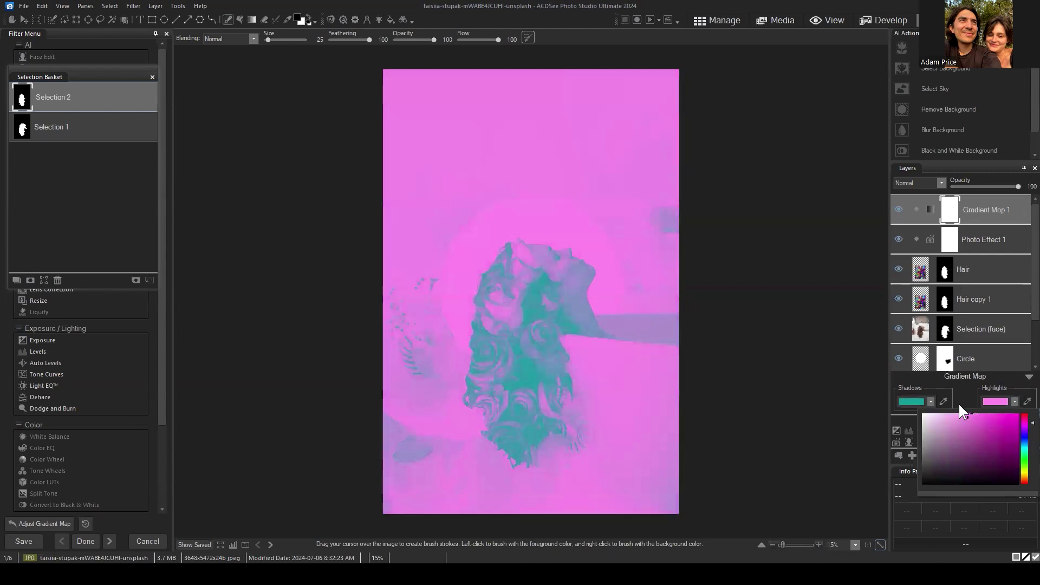
{"action": "left_click", "coordinate": [1026, 380]}
- Lower the Gradient Map 1 layer's opacity to 50 and set its blend mode to Color
{"action": "left_click", "coordinate": [942, 182]}
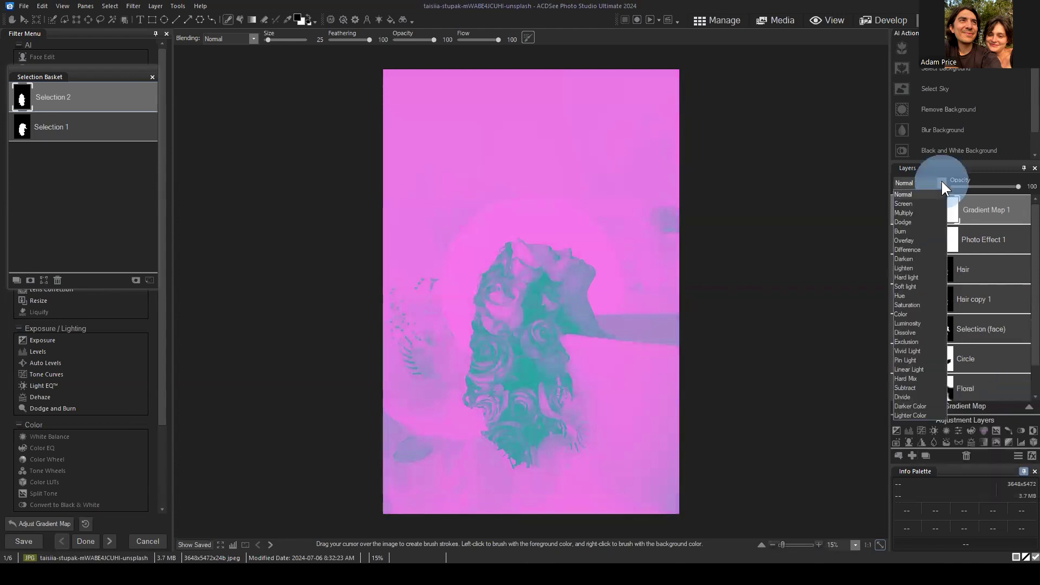
{"action": "left_click", "coordinate": [1010, 187]}
{"action": "left_click_drag", "start_coordinate": [1000, 183], "coordinate": [980, 183]}
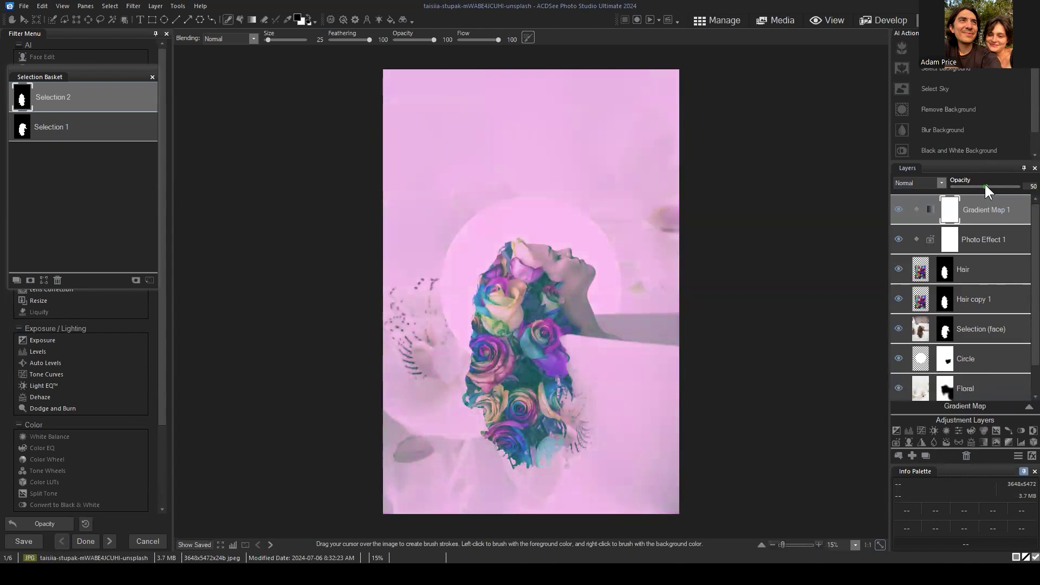
{"action": "left_click", "coordinate": [930, 183]}
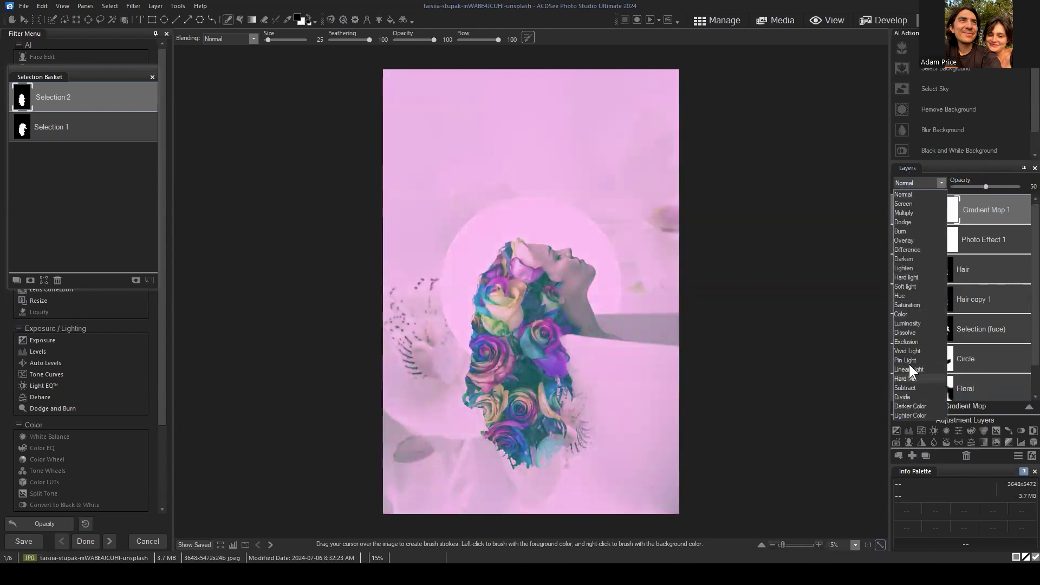
{"action": "left_click", "coordinate": [910, 313]}
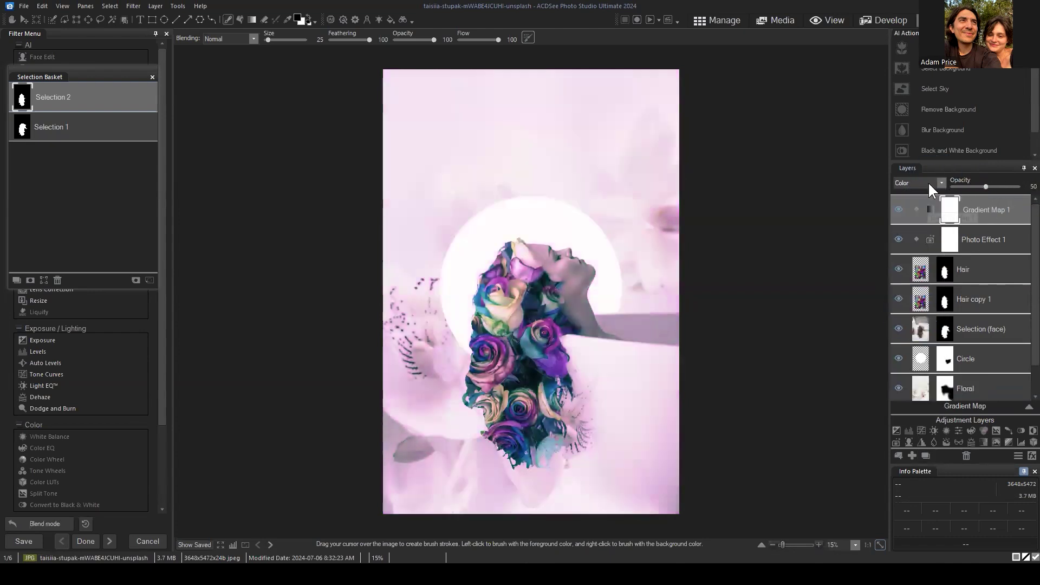
- Try Multiply and Soft light on the Gradient Map 1 layer, and return it to Color at 59 opacity
{"action": "left_click", "coordinate": [922, 181]}
{"action": "left_click", "coordinate": [916, 211]}
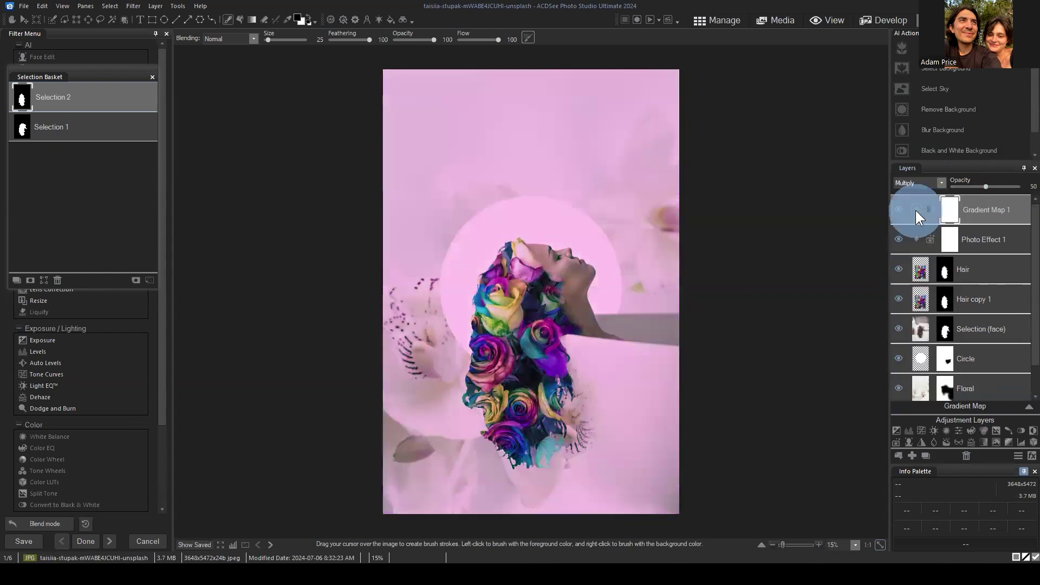
{"action": "left_click", "coordinate": [928, 181]}
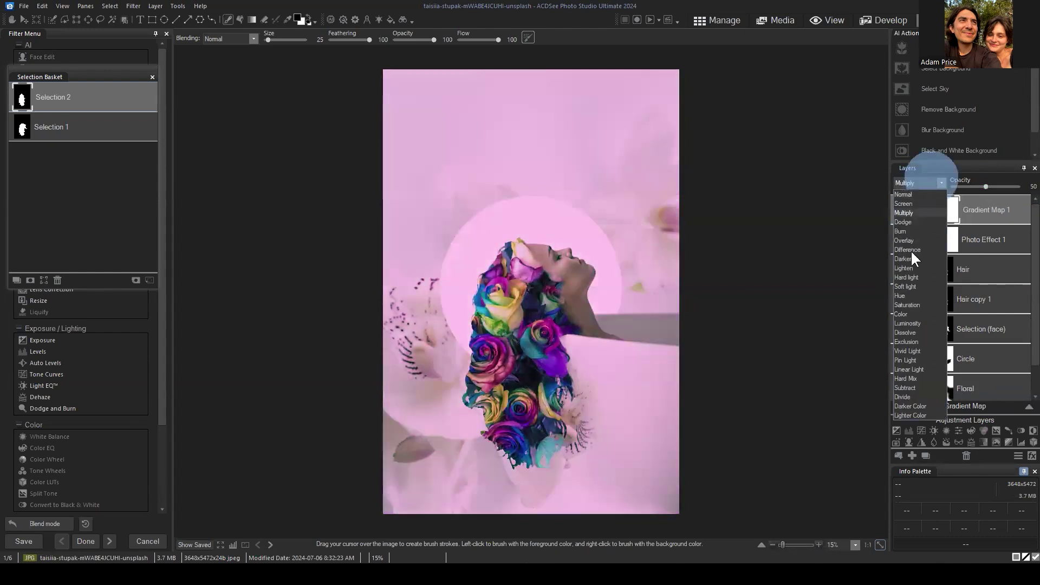
{"action": "left_click", "coordinate": [915, 285]}
{"action": "left_click", "coordinate": [929, 181]}
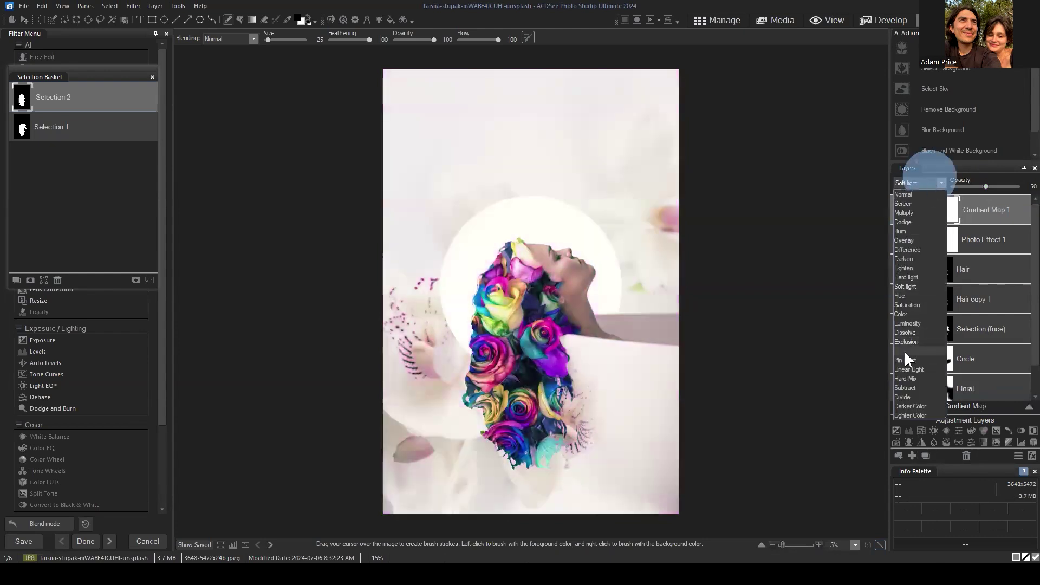
{"action": "left_click", "coordinate": [910, 316]}
{"action": "left_click", "coordinate": [993, 186]}
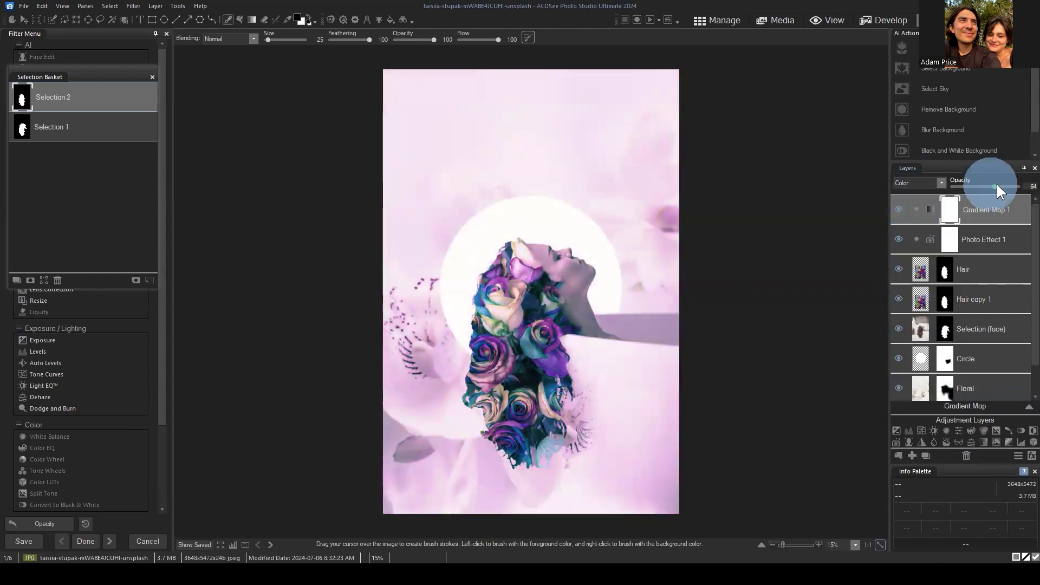
{"action": "left_click", "coordinate": [940, 182]}
{"action": "left_click", "coordinate": [990, 232]}
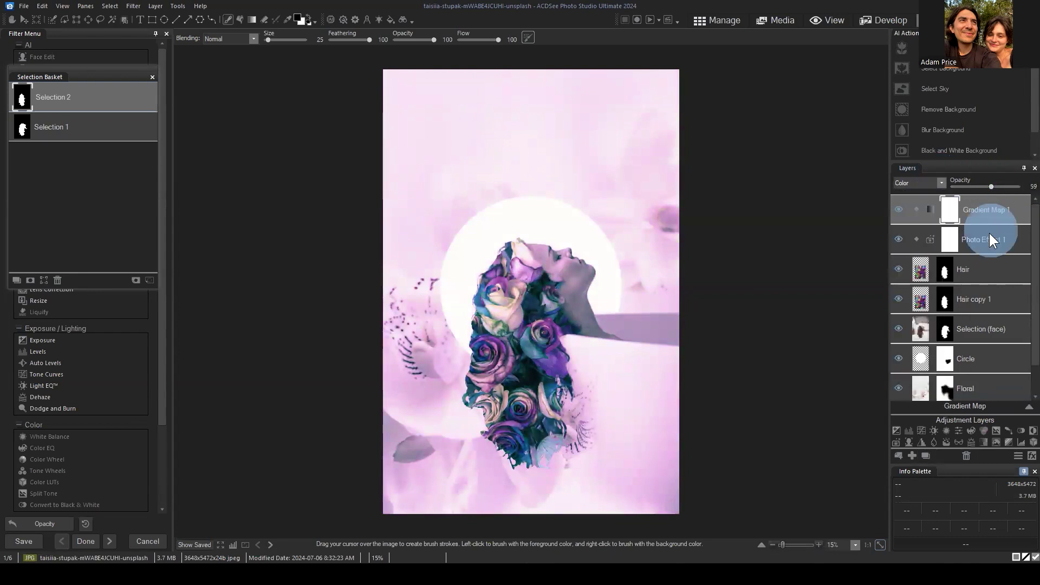
- Reset the Gradient Map 1 layer to Normal blending at 100 opacity and hide the Photo Effect 1 layer
{"action": "left_click", "coordinate": [935, 182]}
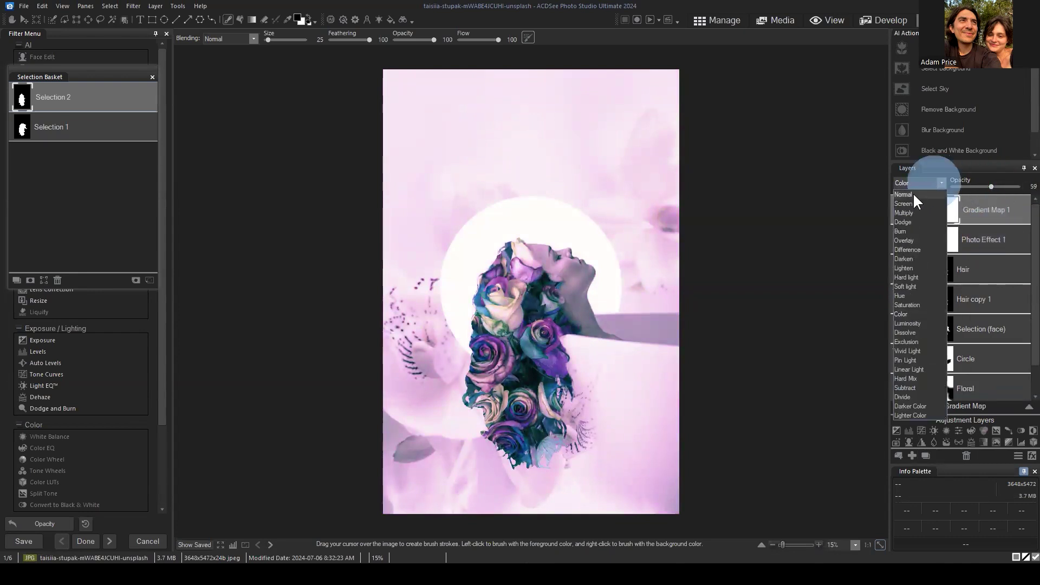
{"action": "left_click", "coordinate": [904, 194]}
{"action": "left_click_drag", "start_coordinate": [992, 187], "coordinate": [1019, 186]}
{"action": "left_click", "coordinate": [898, 239]}
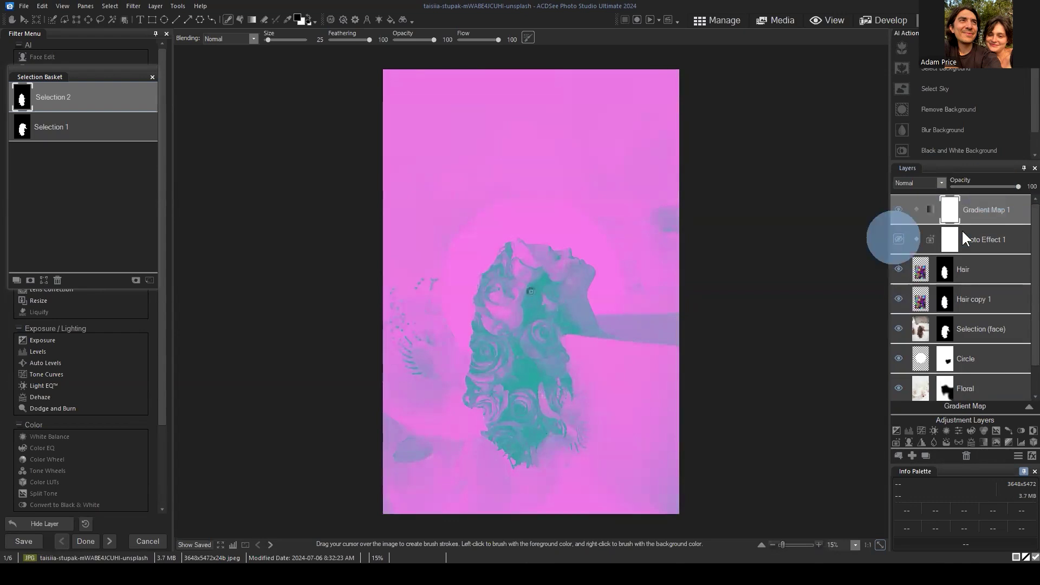
- Try the Hard light, Soft light, Overlay, Multiply and Color blend modes on the Gradient Map 1 layer at full opacity
{"action": "left_click", "coordinate": [940, 182]}
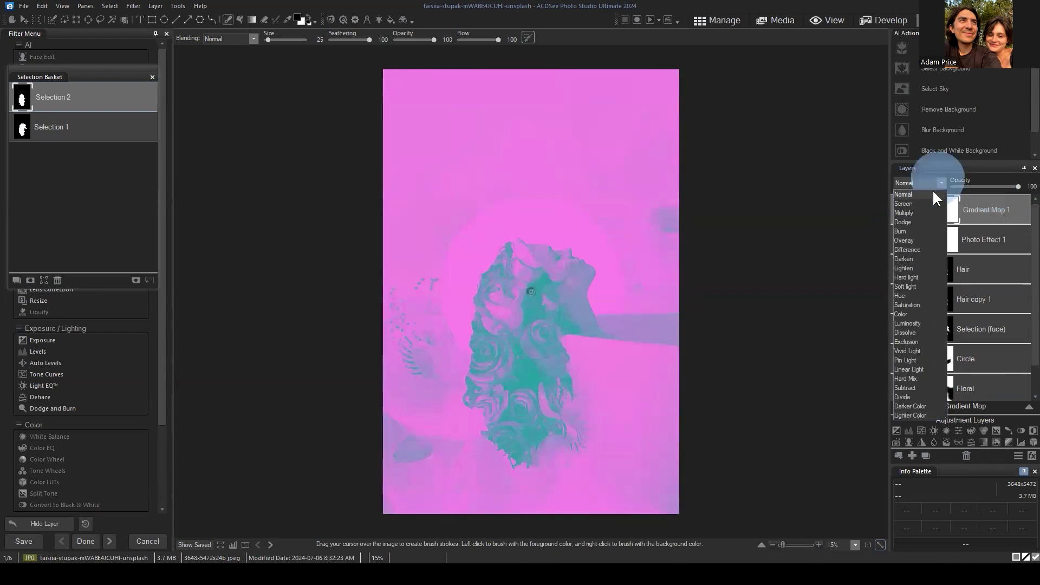
{"action": "left_click", "coordinate": [910, 278]}
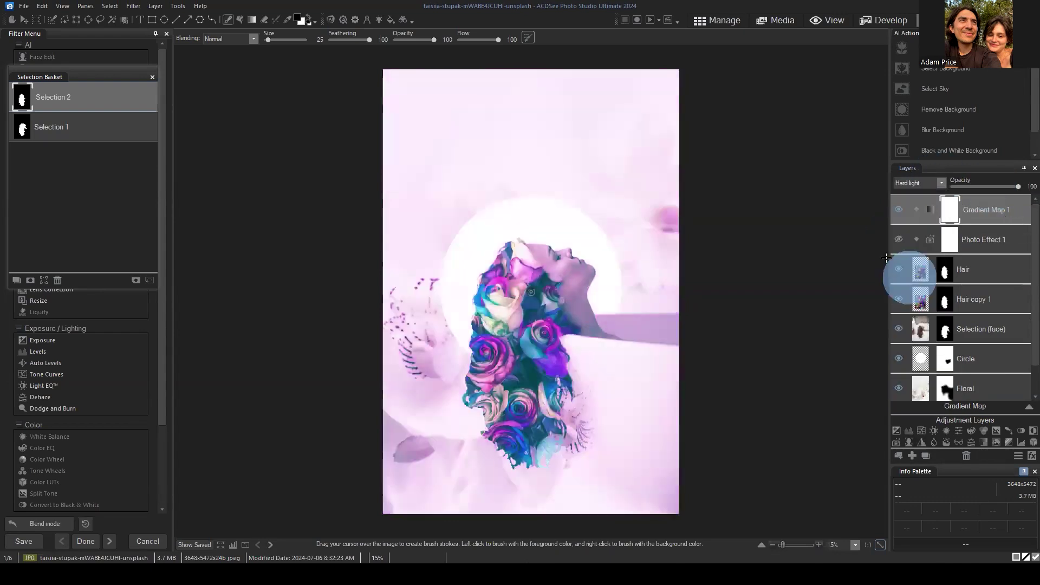
{"action": "left_click", "coordinate": [931, 184]}
{"action": "left_click", "coordinate": [905, 286]}
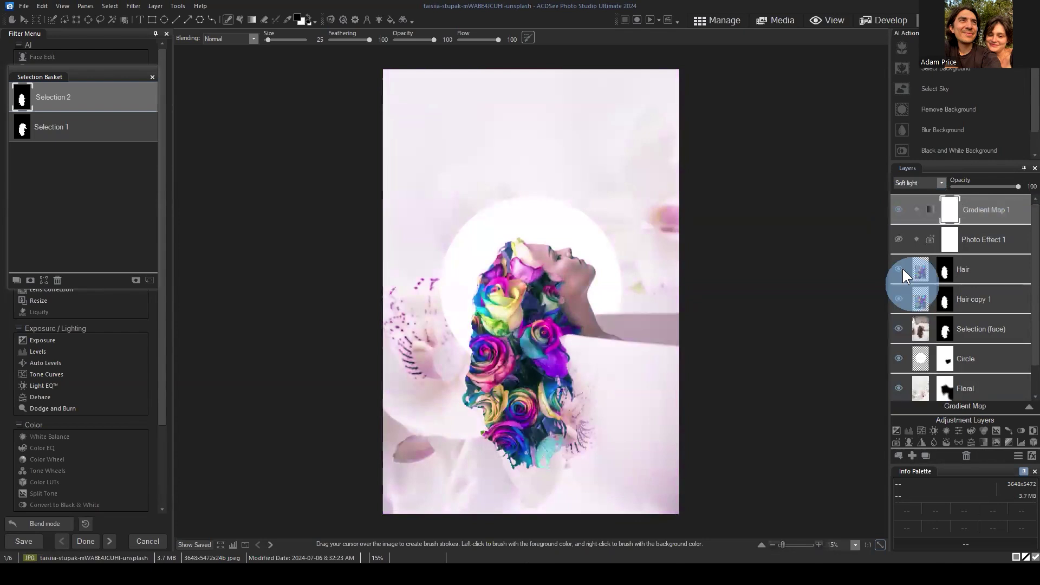
{"action": "left_click", "coordinate": [929, 181]}
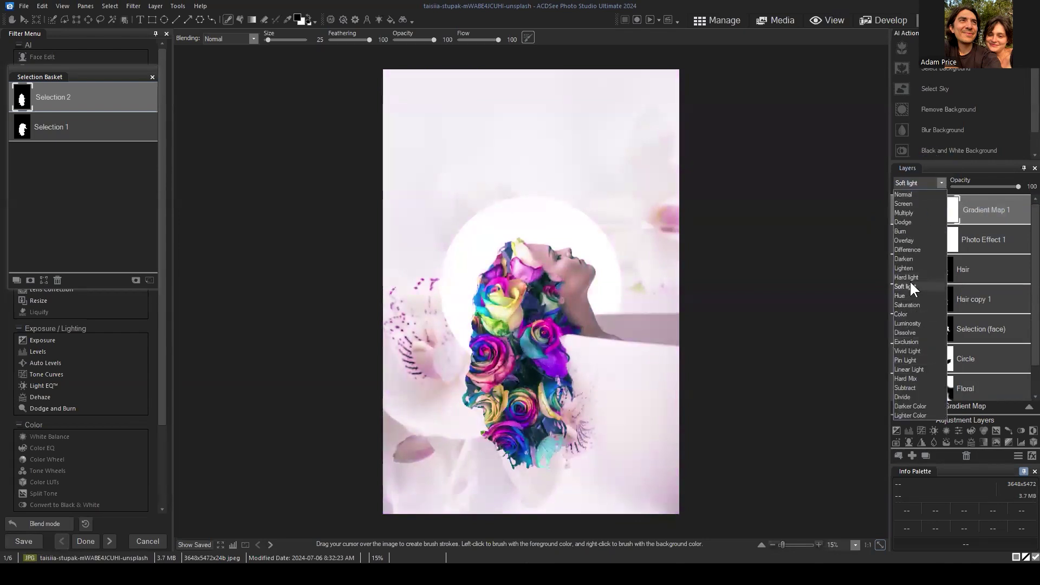
{"action": "left_click", "coordinate": [910, 241]}
{"action": "left_click", "coordinate": [934, 182]}
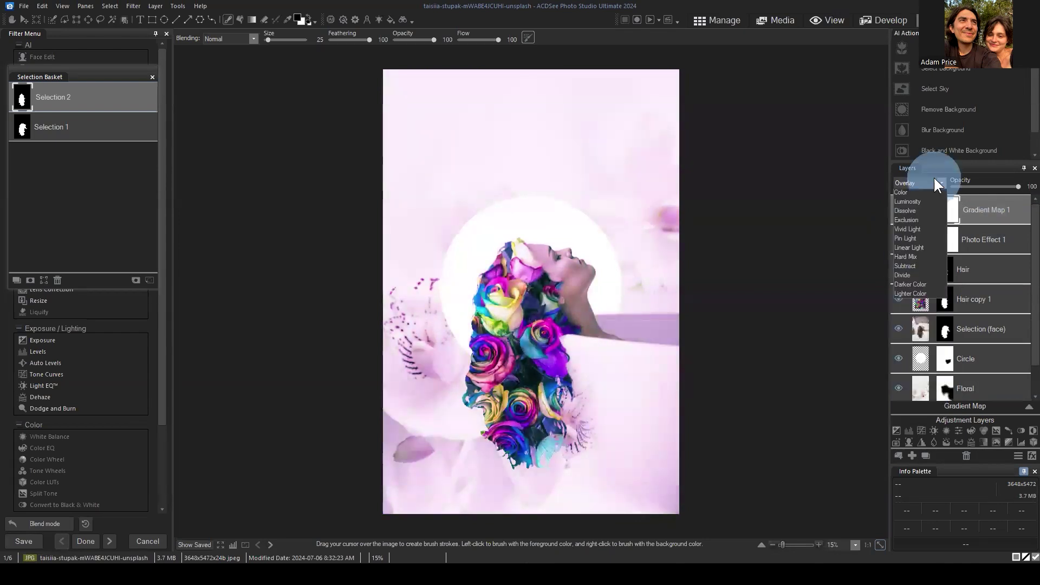
{"action": "left_click", "coordinate": [909, 213]}
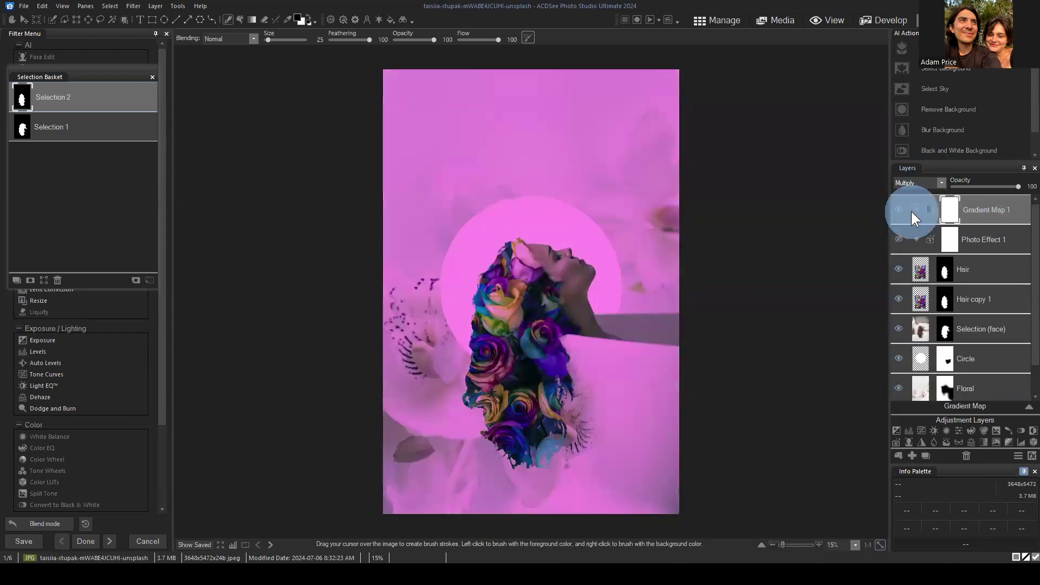
{"action": "left_click", "coordinate": [940, 183]}
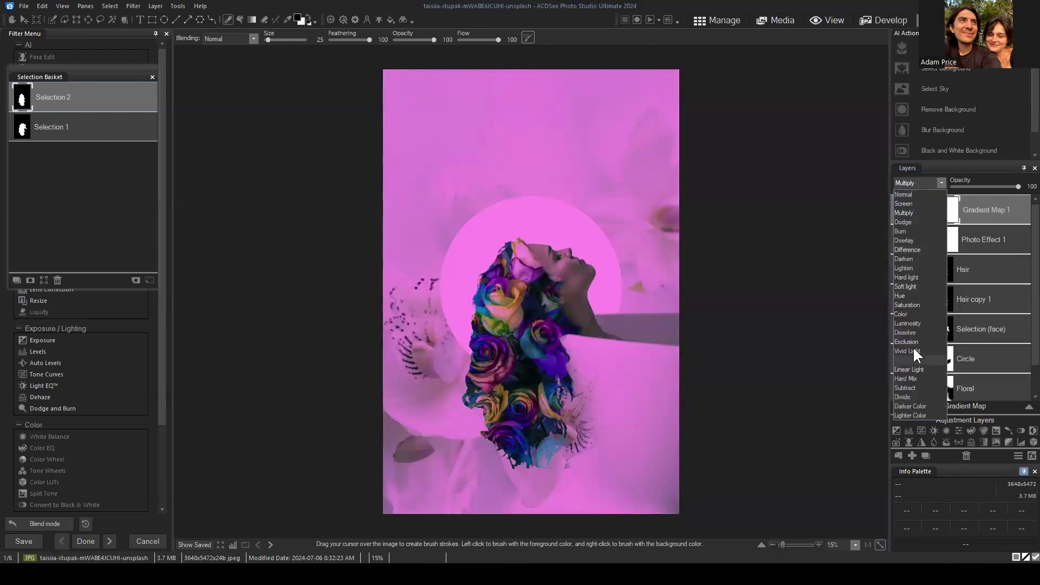
{"action": "left_click", "coordinate": [901, 315]}
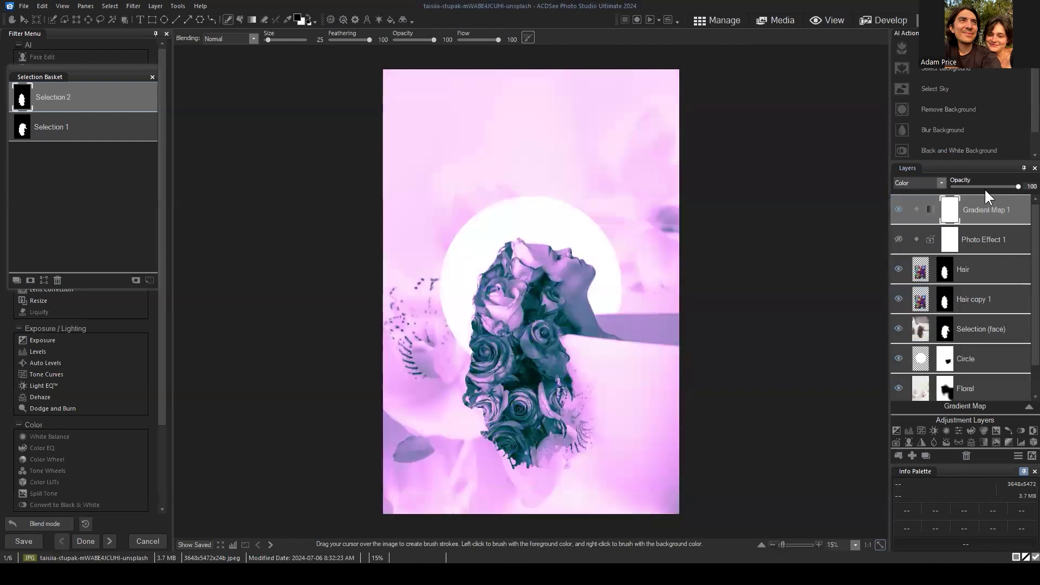
- Set the Gradient Map 1 layer to Hard light at 27 opacity and show the Photo Effect 1 layer again
{"action": "left_click", "coordinate": [938, 186]}
{"action": "left_click", "coordinate": [914, 277]}
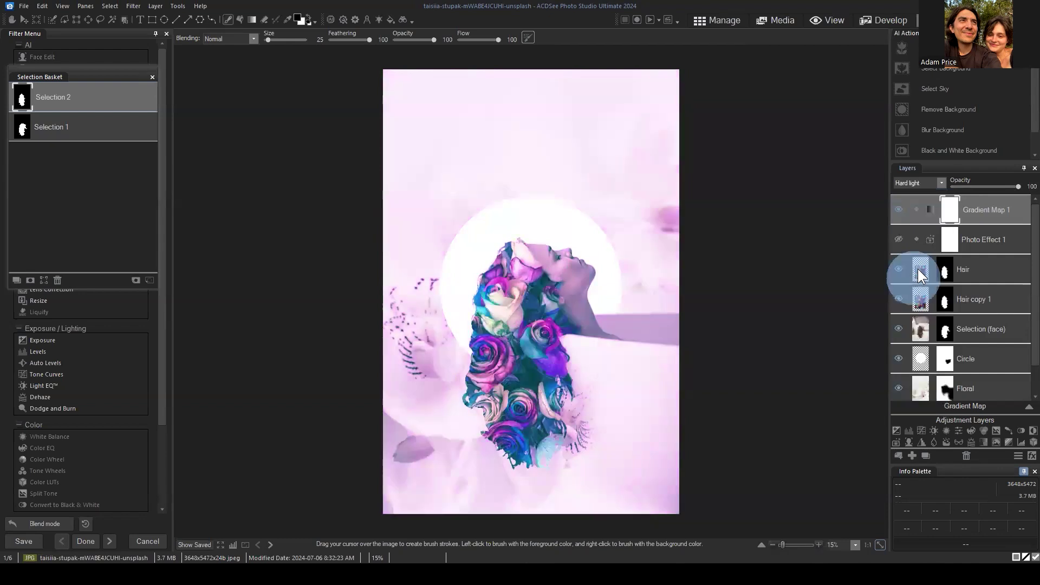
{"action": "left_click_drag", "start_coordinate": [1013, 186], "coordinate": [967, 188]}
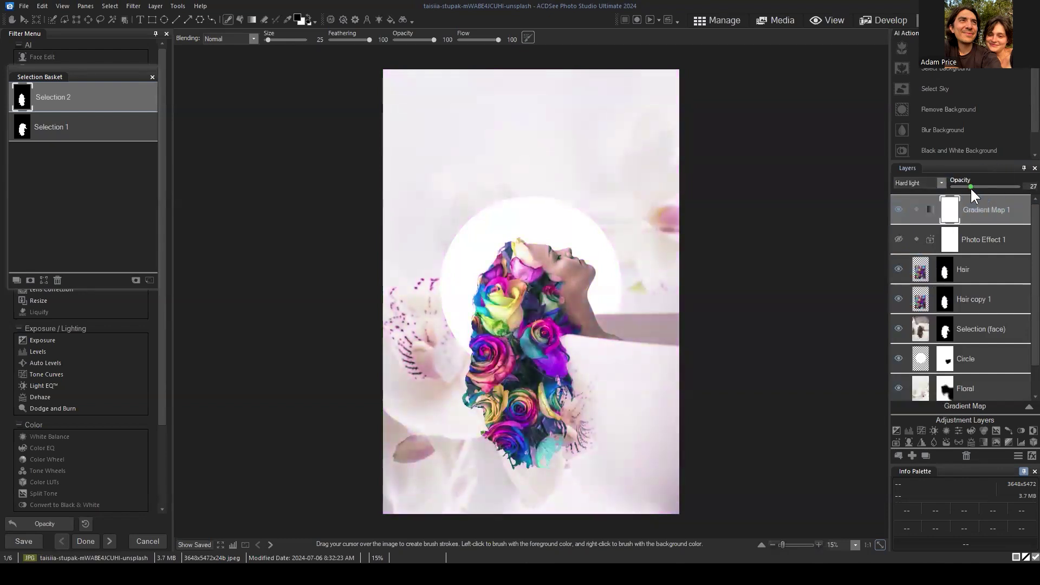
{"action": "left_click", "coordinate": [971, 187]}
{"action": "left_click", "coordinate": [899, 239]}
- Hide the Gradient Map 1 layer and move the Photo Effect 1 layer above it
{"action": "left_click", "coordinate": [997, 241]}
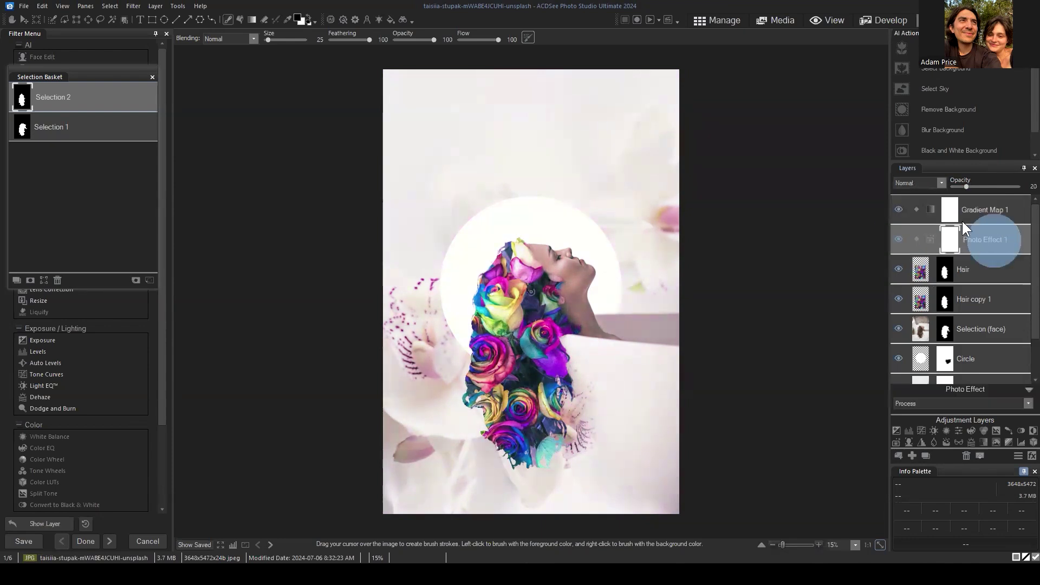
{"action": "left_click", "coordinate": [898, 211]}
{"action": "left_click_drag", "start_coordinate": [997, 243], "coordinate": [986, 202]}
- Preview the Photo Effect 1 layer at 100 opacity and lower it to about 24
{"action": "left_click_drag", "start_coordinate": [967, 186], "coordinate": [1013, 187]}
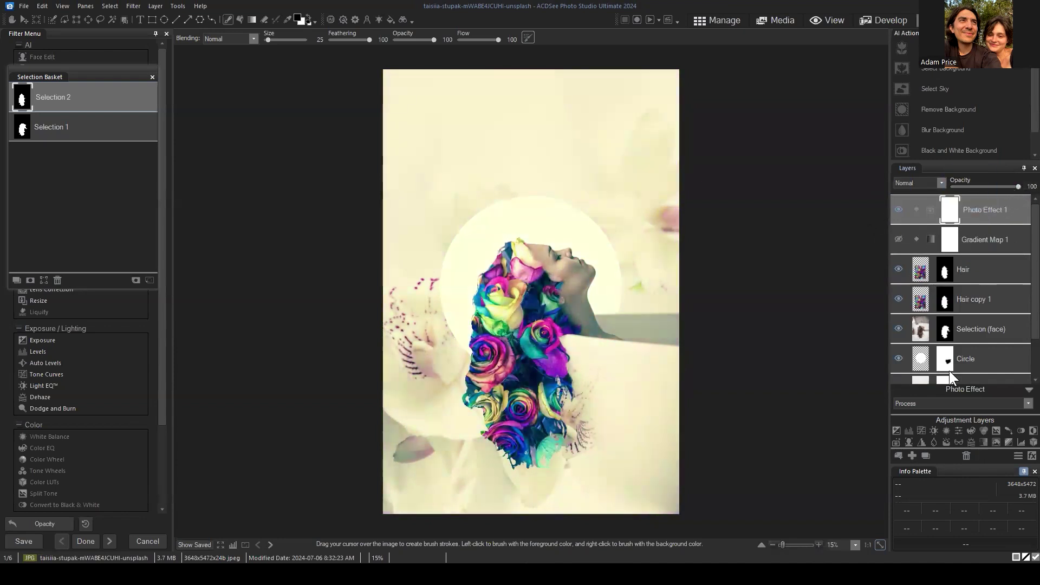
{"action": "left_click_drag", "start_coordinate": [1018, 187], "coordinate": [967, 186]}
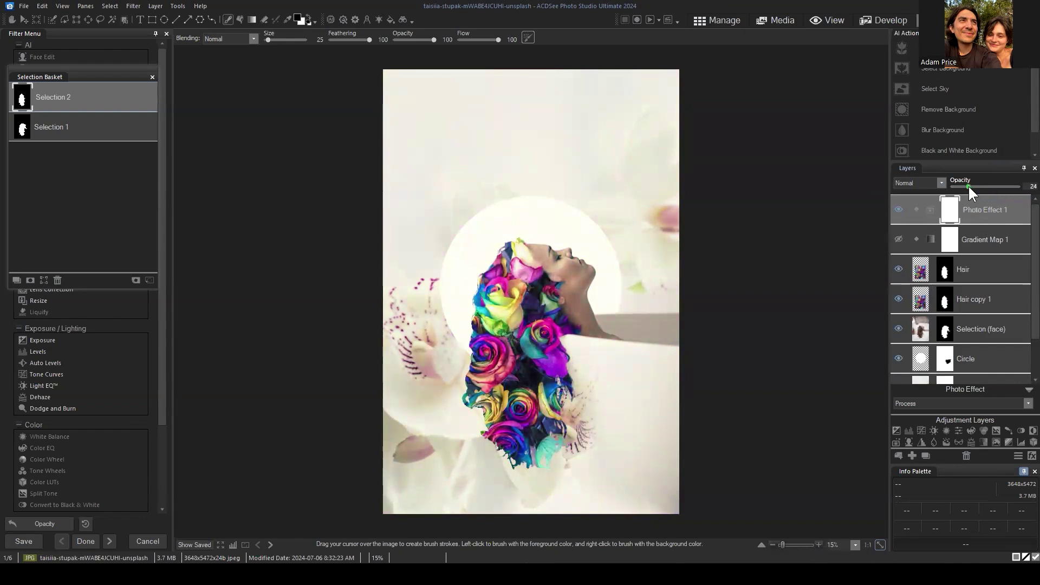
- Add a Vibrance adjustment layer directly above the Hair layer and collapse its properties
{"action": "left_click", "coordinate": [987, 271]}
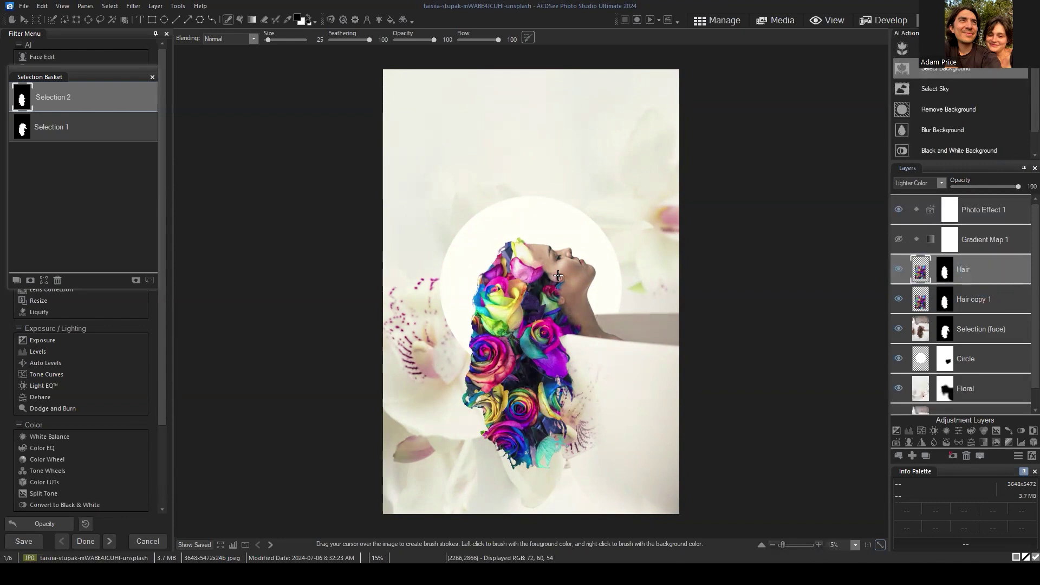
{"action": "scroll", "coordinate": [559, 275], "scroll_direction": "down", "scroll_amount": 1}
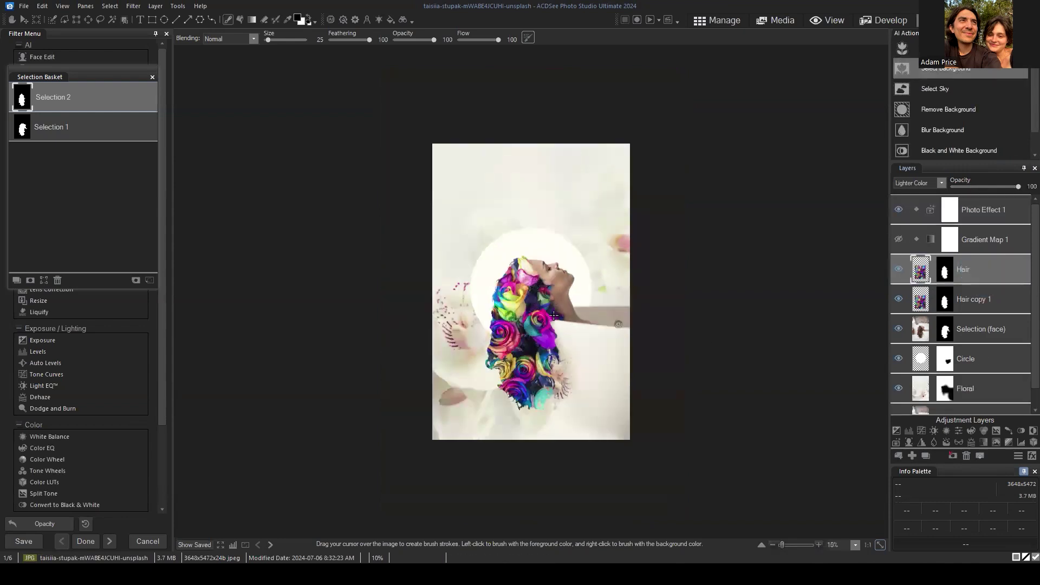
{"action": "scroll", "coordinate": [599, 346], "scroll_direction": "up", "scroll_amount": 1}
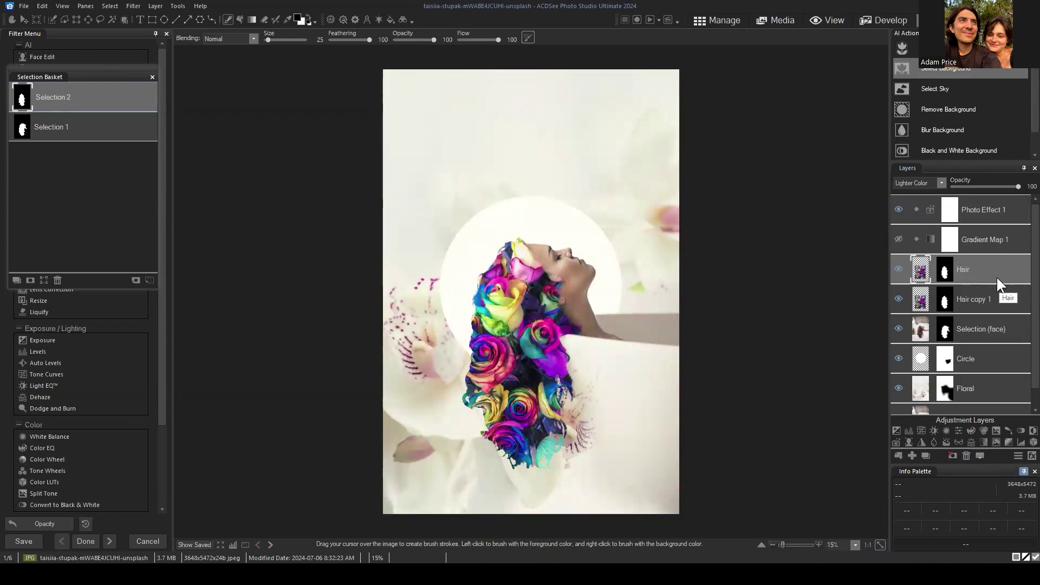
{"action": "left_click", "coordinate": [959, 431]}
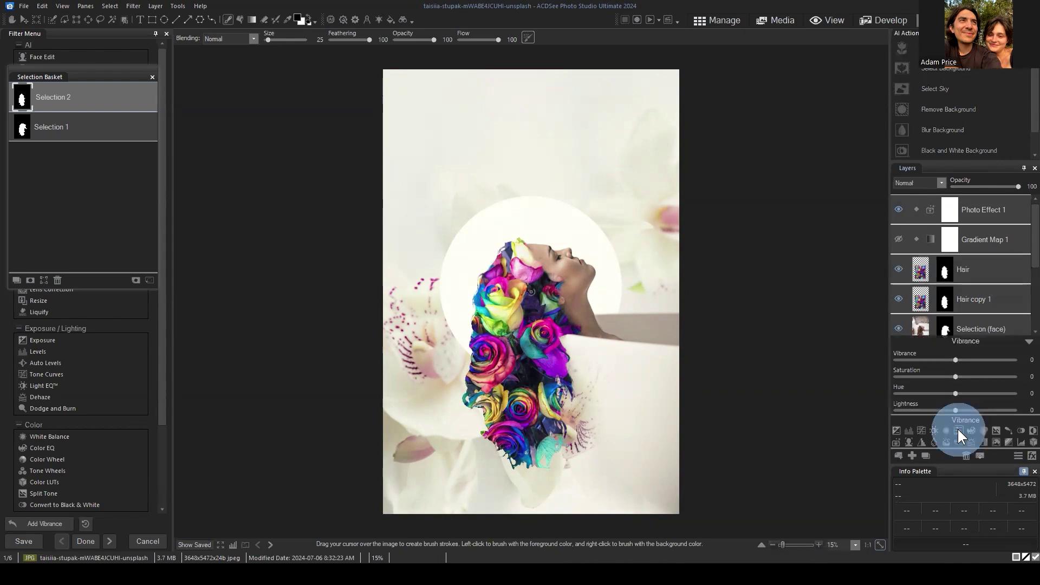
{"action": "left_click", "coordinate": [1028, 342]}
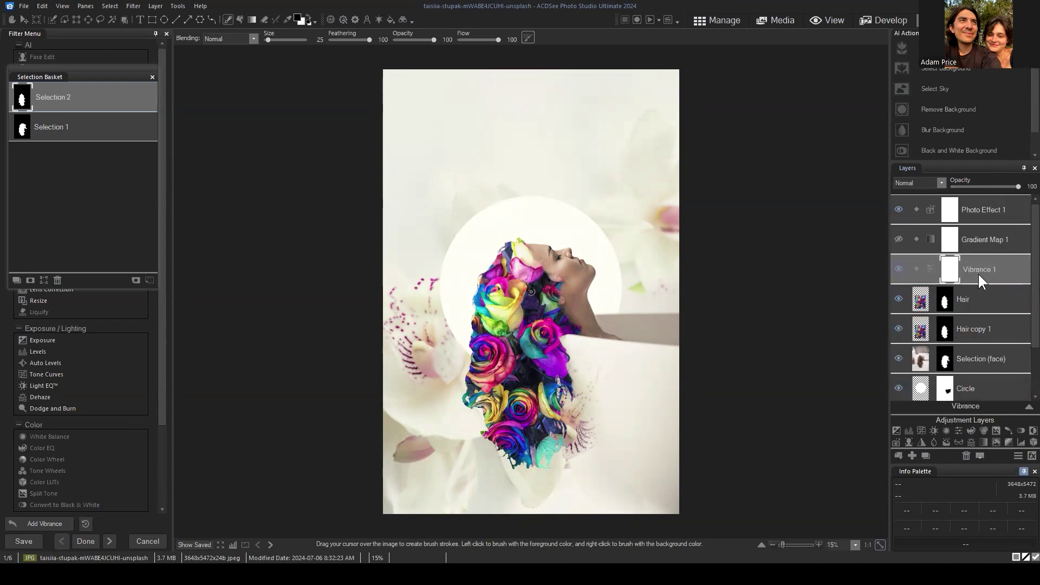
- Clip the Vibrance 1 adjustment layer to the Hair layer beneath it
{"action": "left_click", "coordinate": [990, 264]}
{"action": "left_click", "coordinate": [917, 267]}
{"action": "left_click", "coordinate": [995, 267]}
{"action": "left_click", "coordinate": [975, 271]}
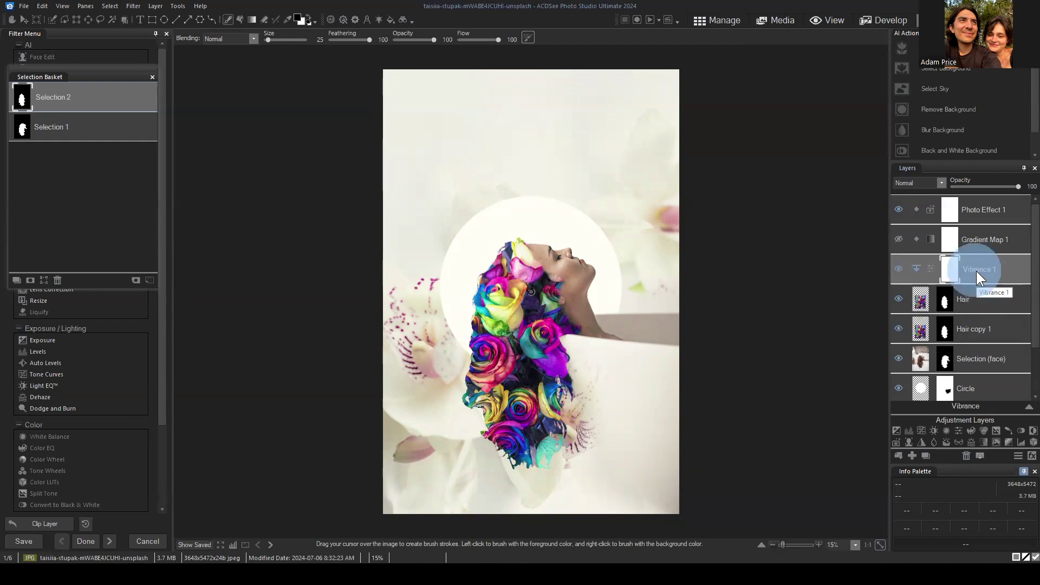
- Set the Vibrance 1 layer's saturation to -42 and toggle the layer's visibility to compare the roses before and after
{"action": "left_click", "coordinate": [1025, 409]}
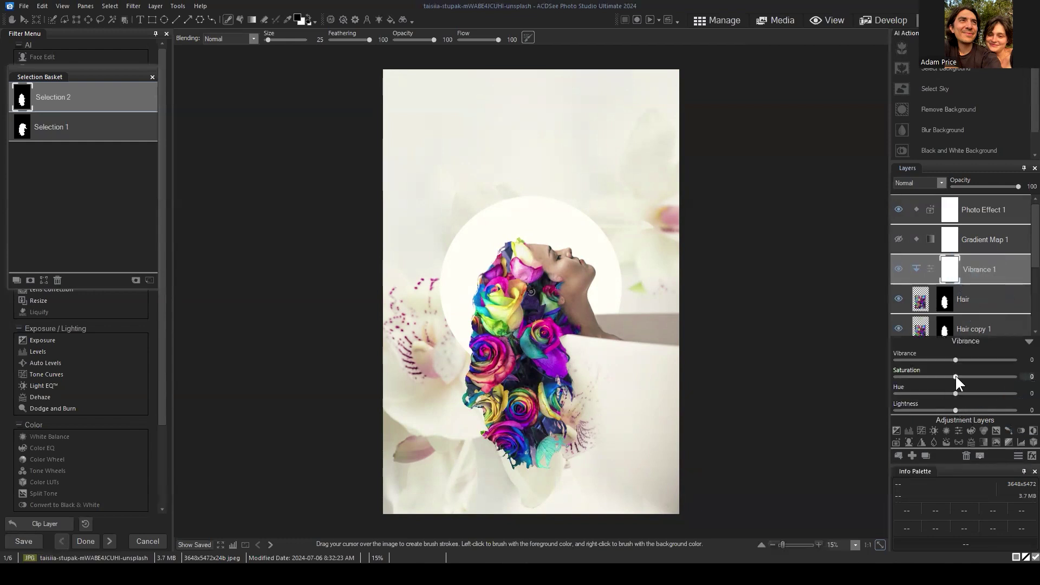
{"action": "left_click_drag", "start_coordinate": [954, 375], "coordinate": [932, 373]}
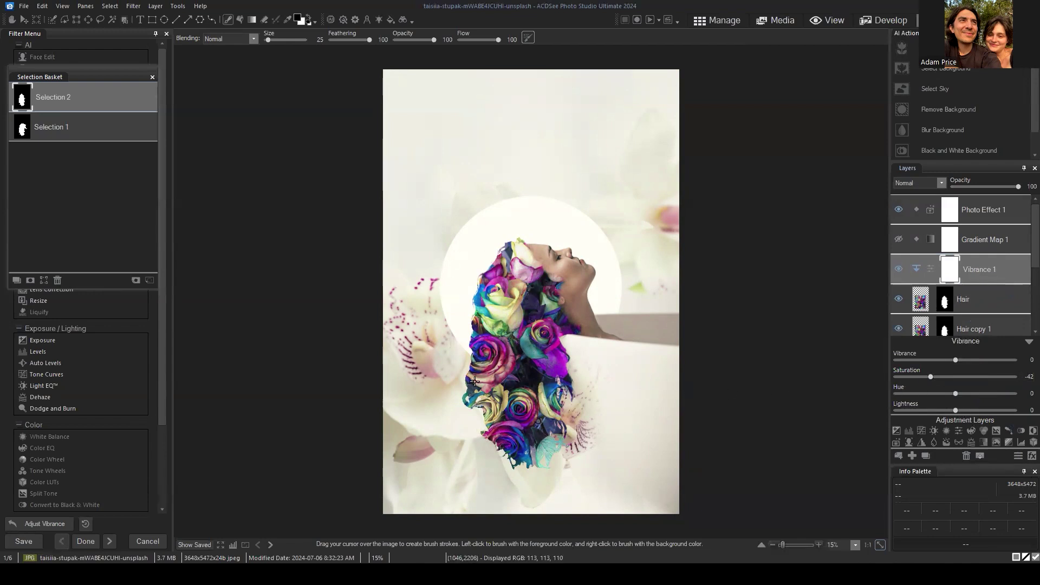
{"action": "left_click", "coordinate": [1029, 342]}
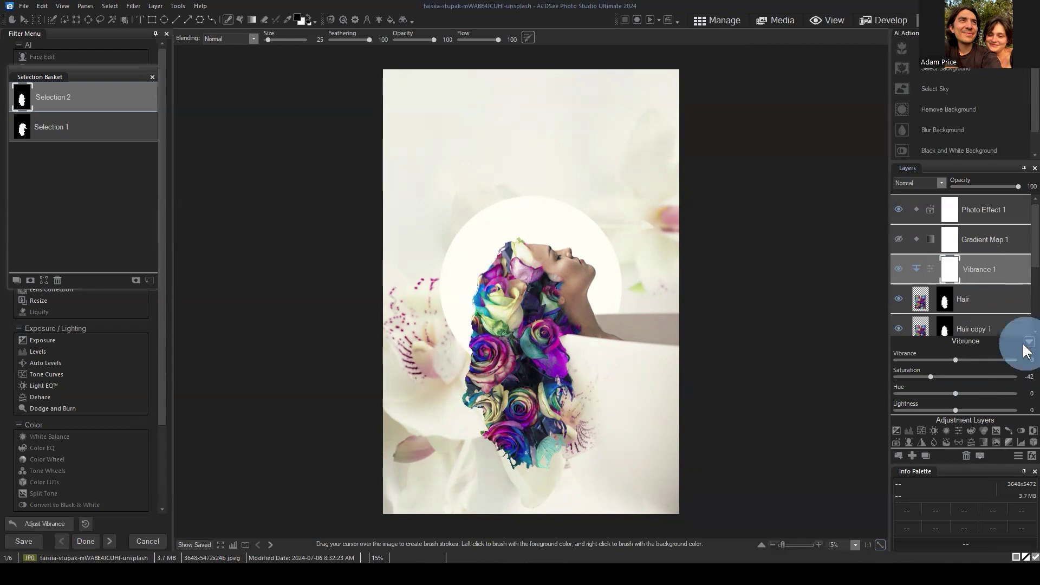
{"action": "left_click", "coordinate": [899, 269]}
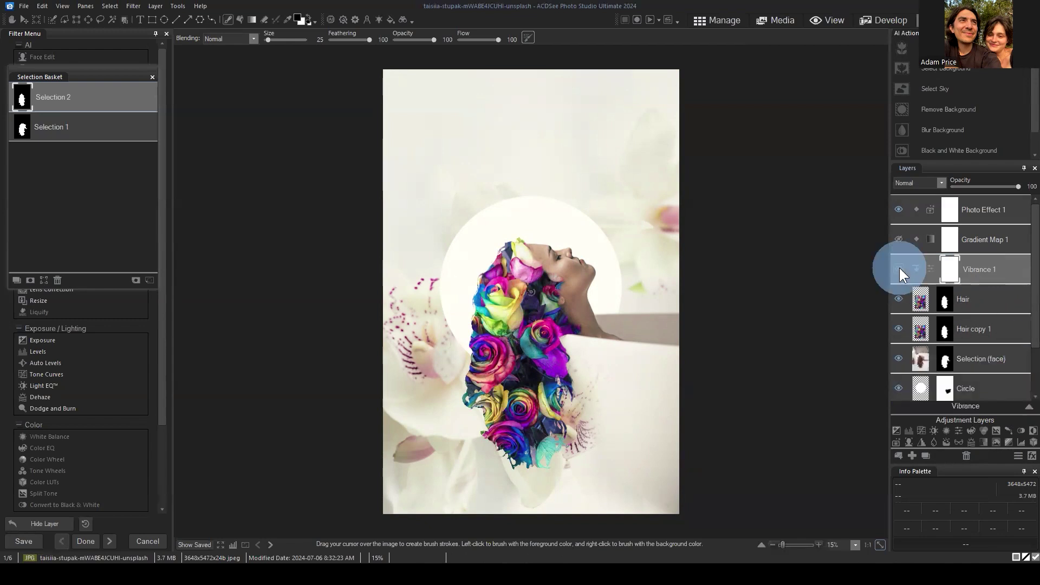
{"action": "left_click", "coordinate": [899, 269]}
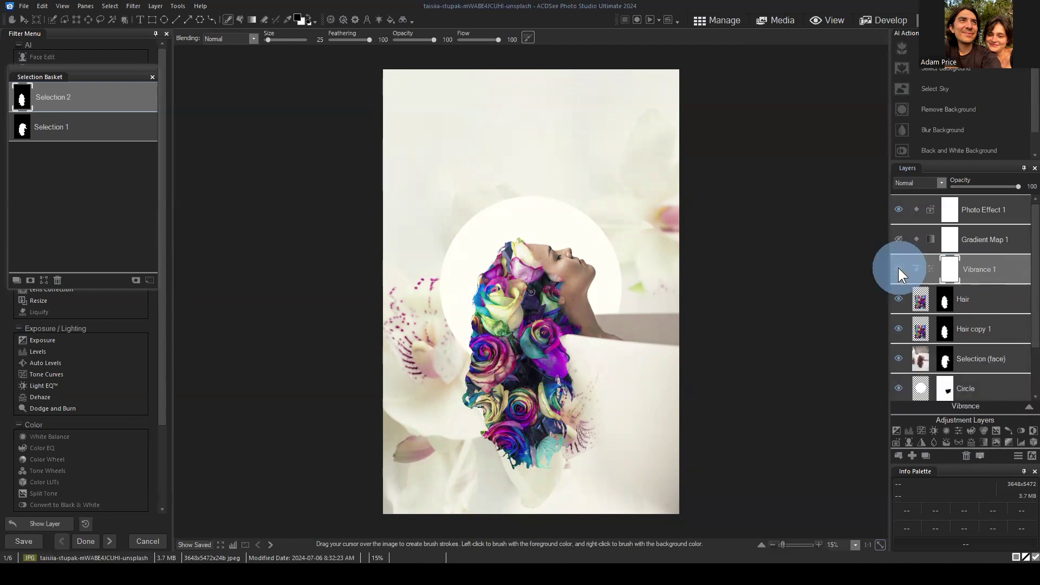
- Hide the Info Palette and enlarge the Layers pane so the whole layer stack fits in it
{"action": "scroll", "coordinate": [657, 255], "scroll_direction": "down", "scroll_amount": 1}
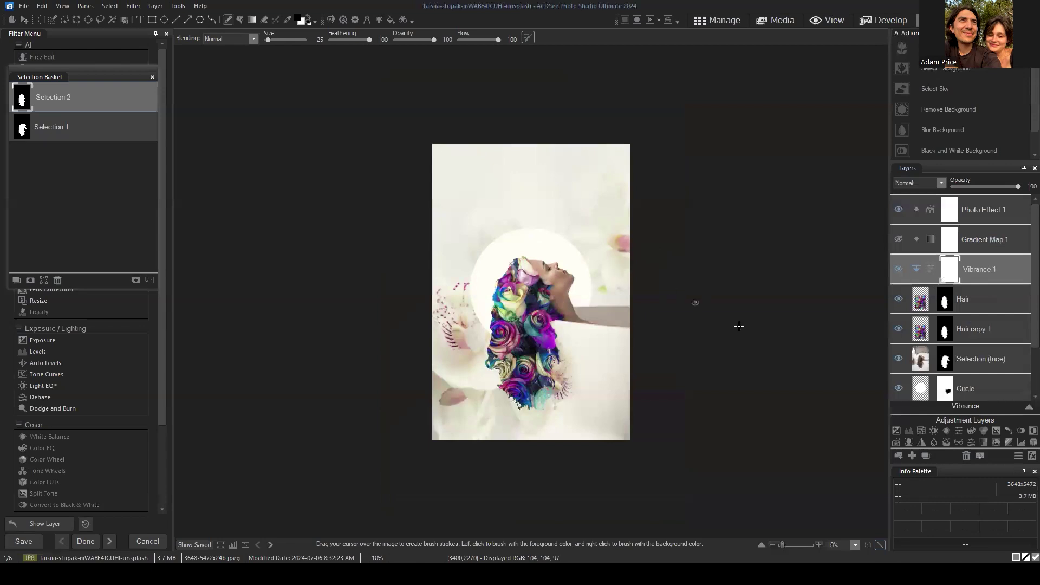
{"action": "scroll", "coordinate": [1003, 317], "scroll_direction": "down", "scroll_amount": 1}
{"action": "scroll", "coordinate": [1000, 386], "scroll_direction": "down", "scroll_amount": 2}
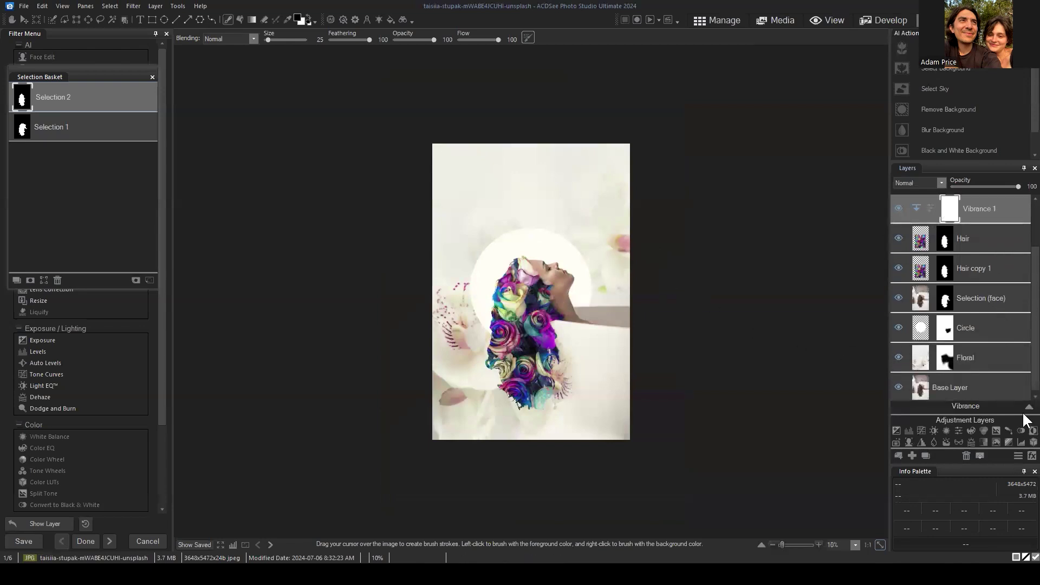
{"action": "left_click_drag", "start_coordinate": [967, 162], "coordinate": [967, 128]}
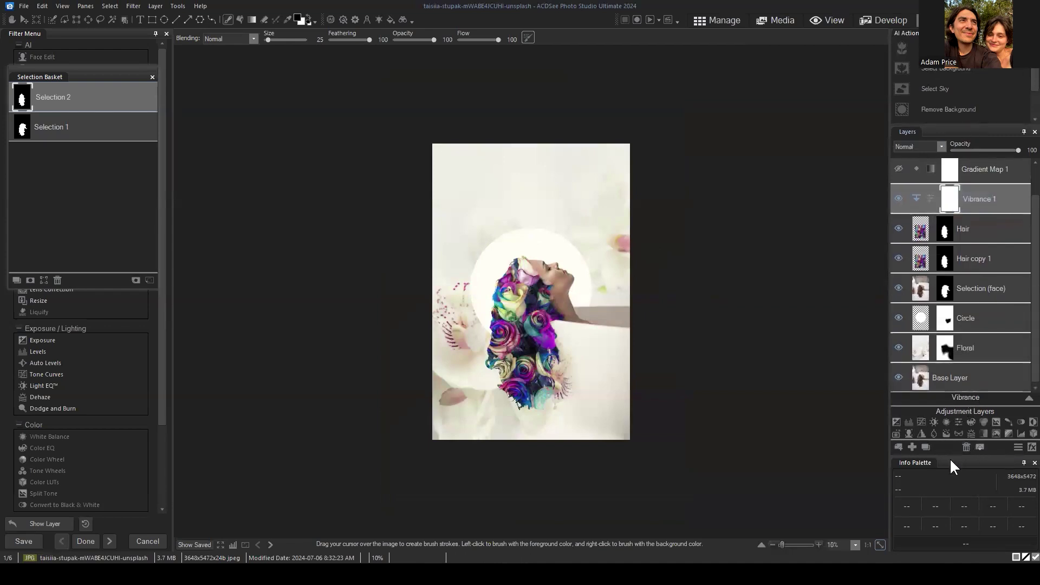
{"action": "left_click", "coordinate": [1025, 462]}
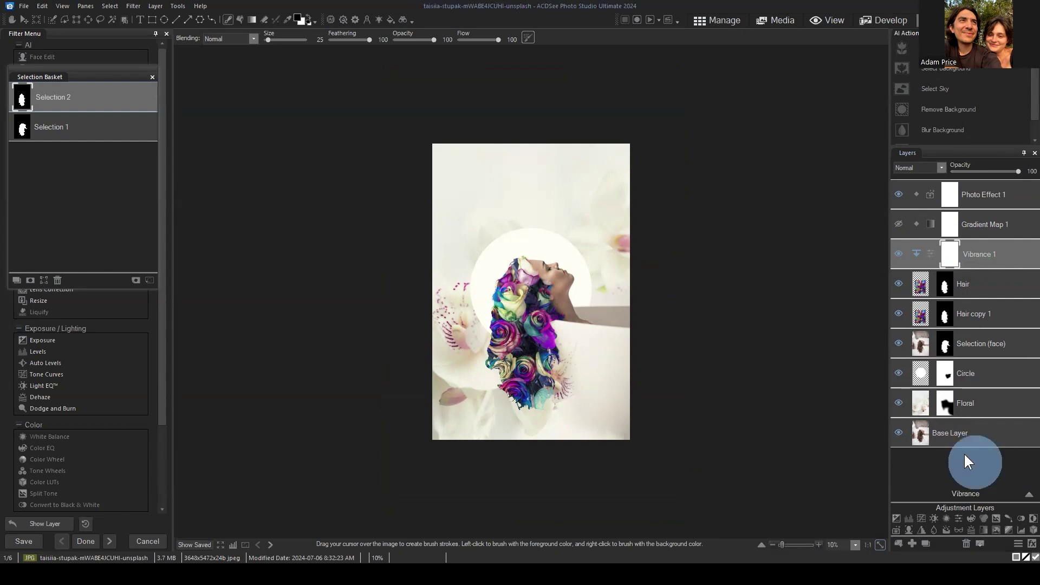
{"action": "left_click", "coordinate": [928, 467]}
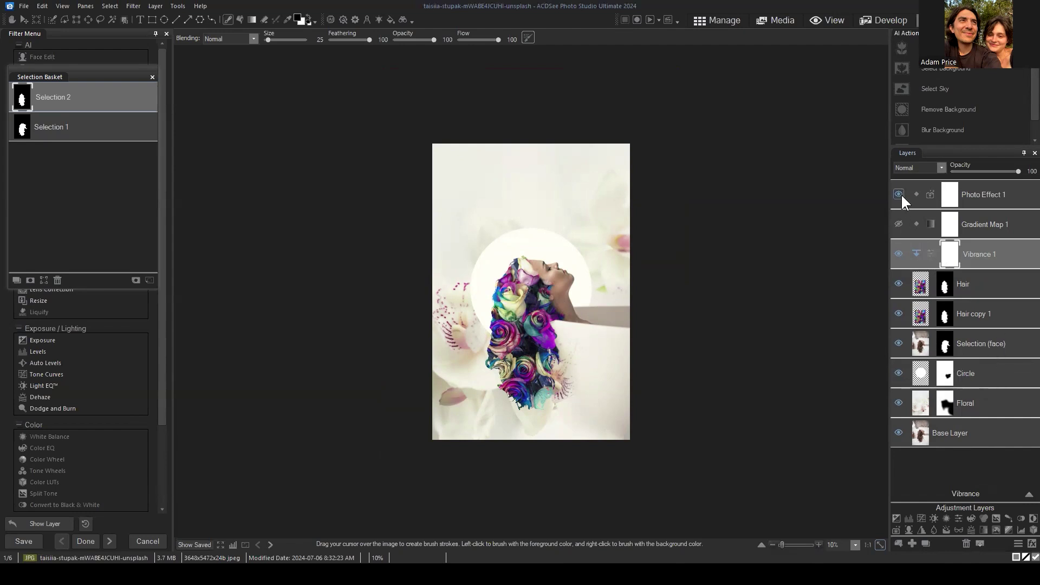
- Hide the layers from Photo Effect 1 down to Hair copy 1 and toggle the Floral layer to compare the background with and without it
{"action": "left_click_drag", "start_coordinate": [898, 193], "coordinate": [902, 346]}
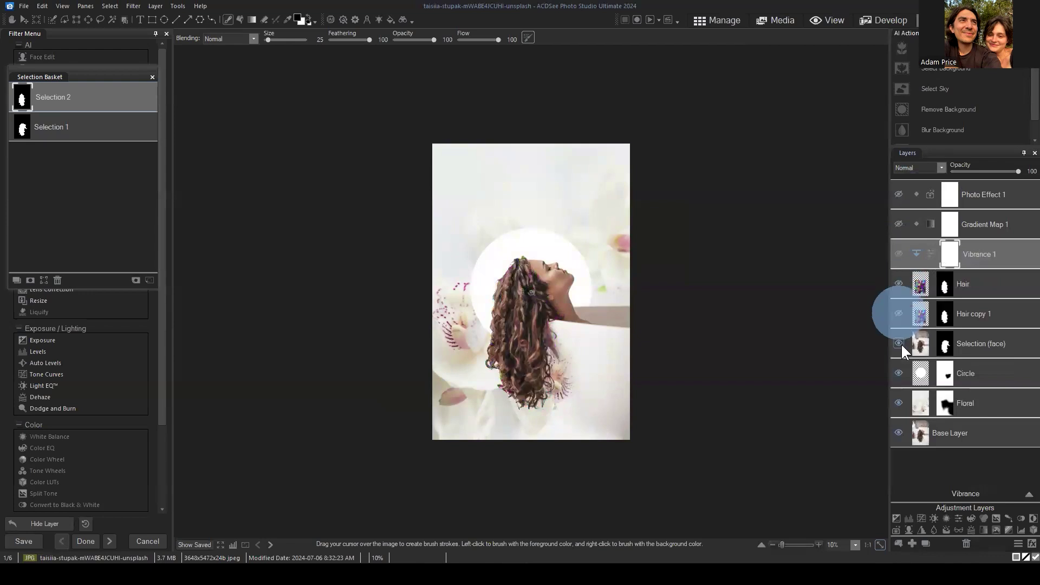
{"action": "left_click", "coordinate": [899, 402]}
{"action": "left_click", "coordinate": [899, 403]}
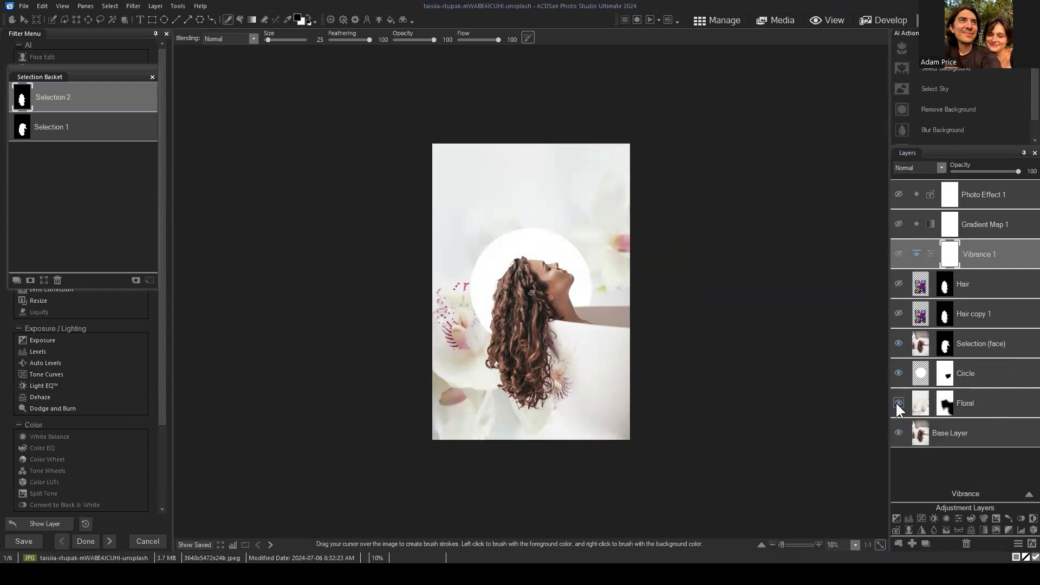
{"action": "left_click", "coordinate": [899, 404]}
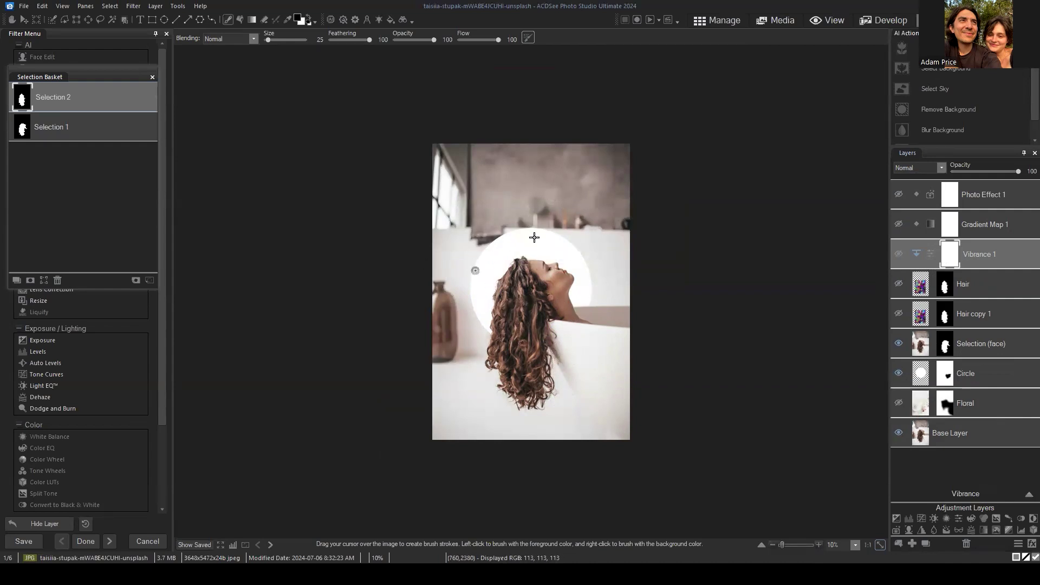
{"action": "left_click", "coordinate": [899, 402]}
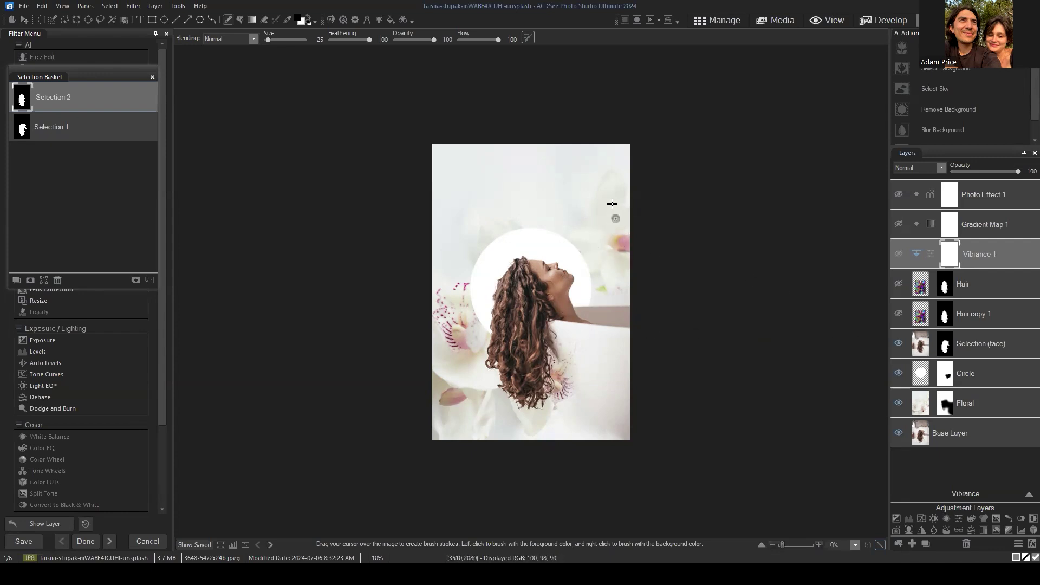
{"action": "left_click", "coordinate": [899, 403]}
{"action": "left_click", "coordinate": [898, 403]}
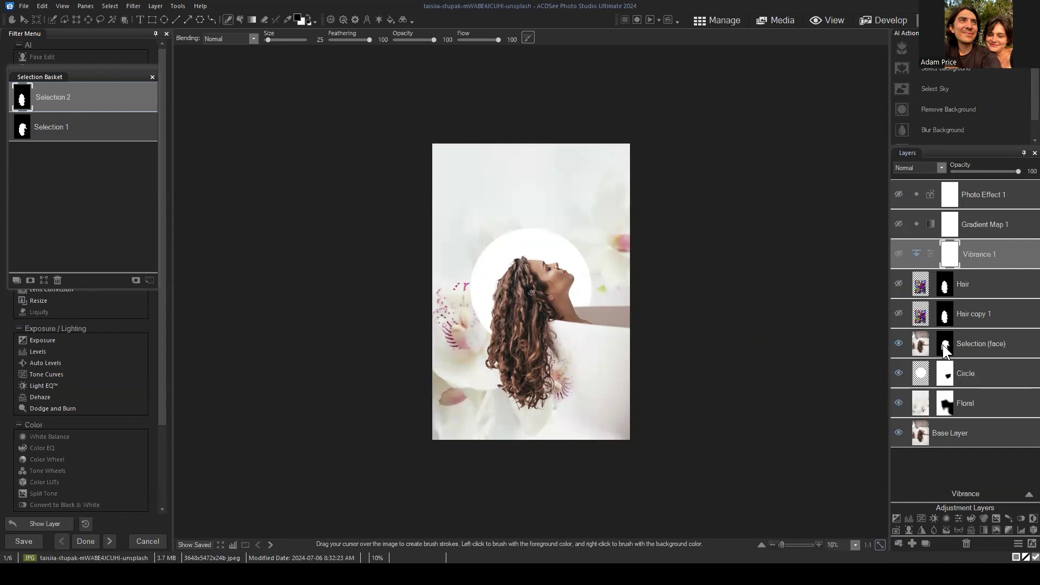
- Show the Hair copy 1, Hair and Vibrance 1 layers again to review the rose hair build-up
{"action": "left_click", "coordinate": [898, 313]}
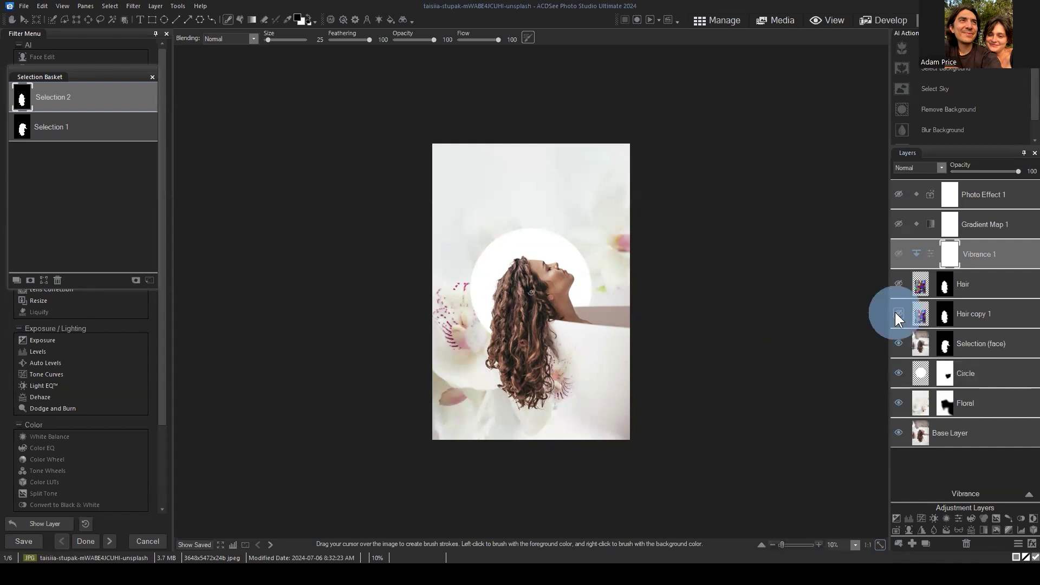
{"action": "left_click", "coordinate": [898, 284]}
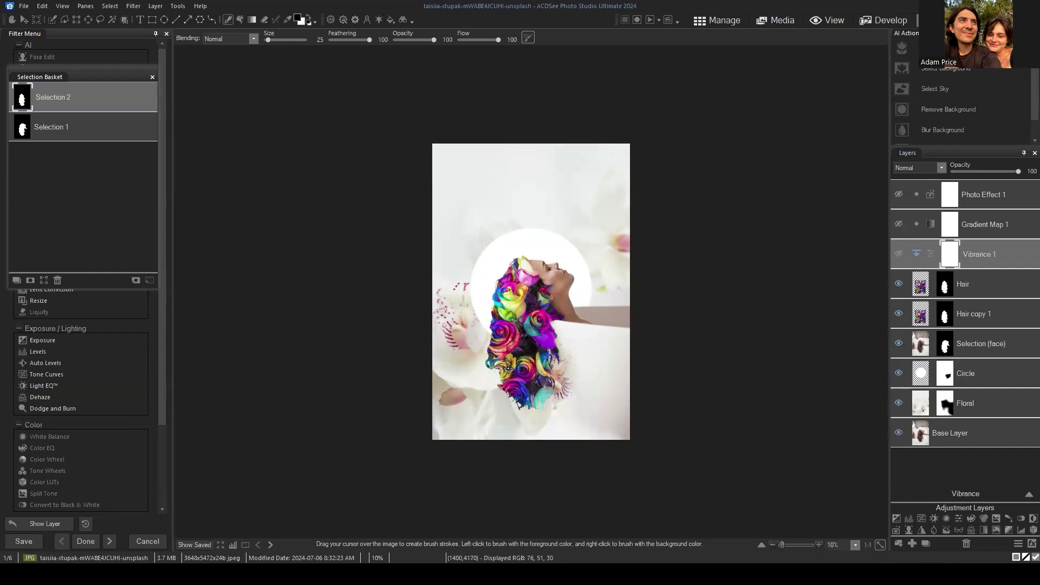
{"action": "left_click", "coordinate": [899, 254]}
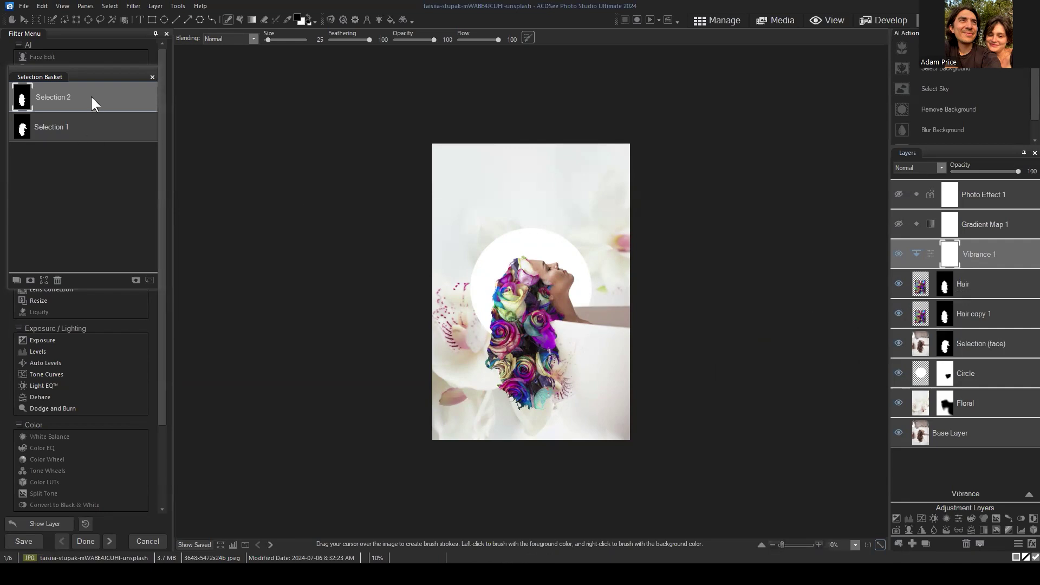
- Move the floating Selection Basket from over the Filter Menu to the empty area beside the image, and show the Photo Effect 1 layer again
{"action": "left_click_drag", "start_coordinate": [97, 83], "coordinate": [693, 151]}
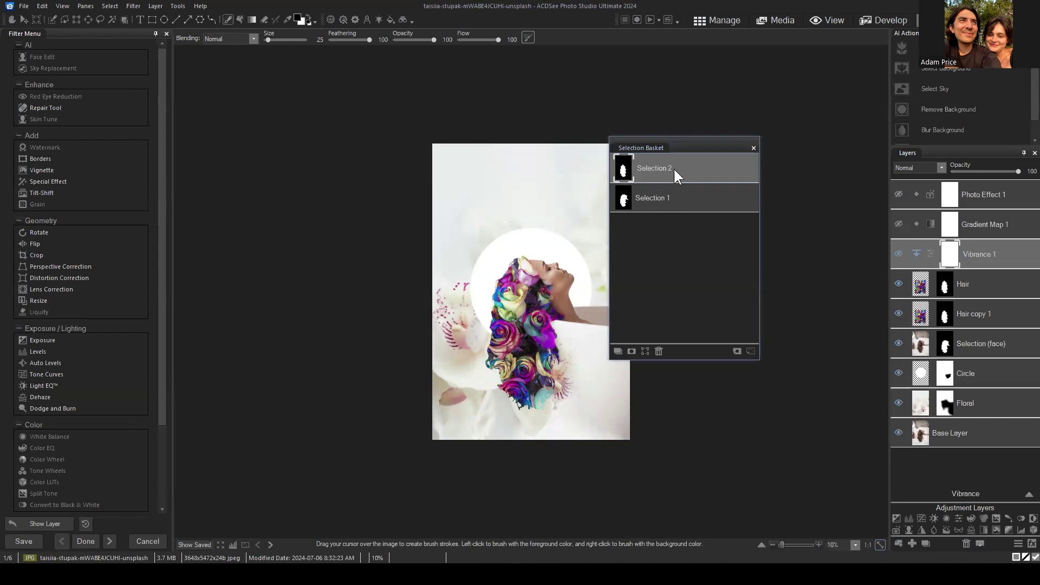
{"action": "left_click_drag", "start_coordinate": [687, 146], "coordinate": [689, 107]}
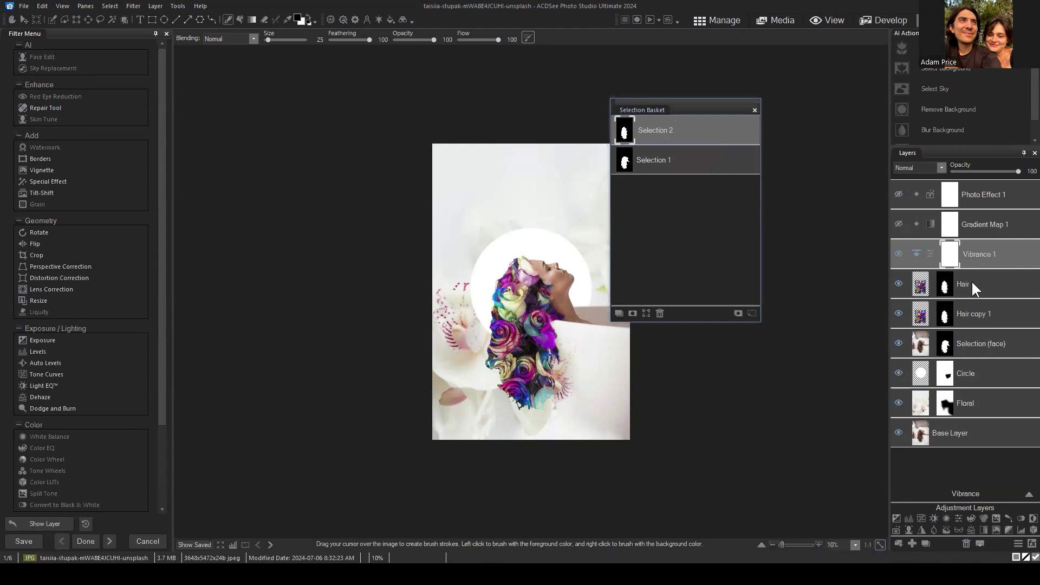
{"action": "left_click", "coordinate": [899, 195]}
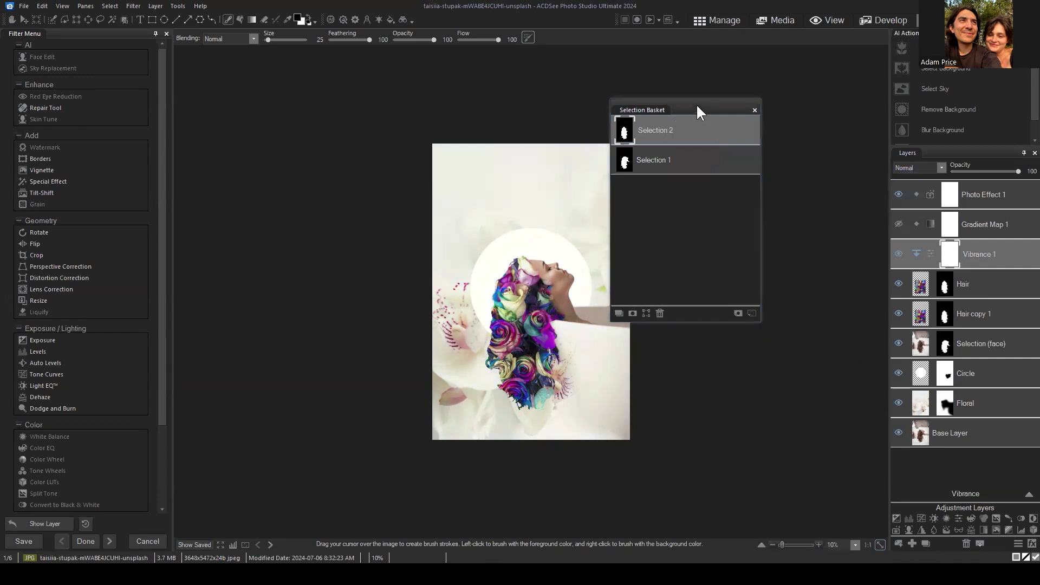
{"action": "left_click_drag", "start_coordinate": [697, 106], "coordinate": [776, 75]}
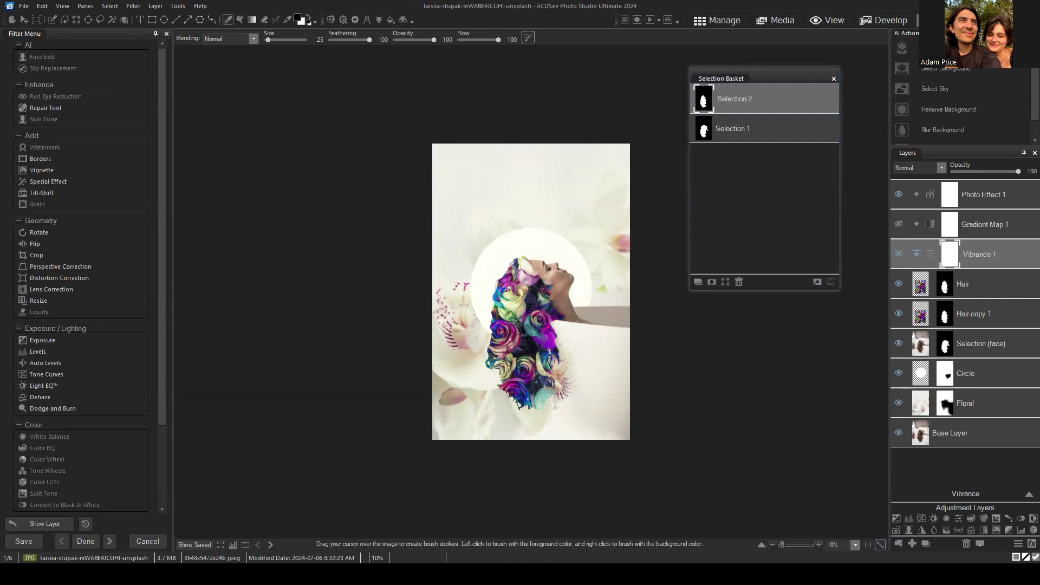
{"action": "left_click", "coordinate": [782, 207]}
{"action": "left_click_drag", "start_coordinate": [778, 81], "coordinate": [762, 83]}
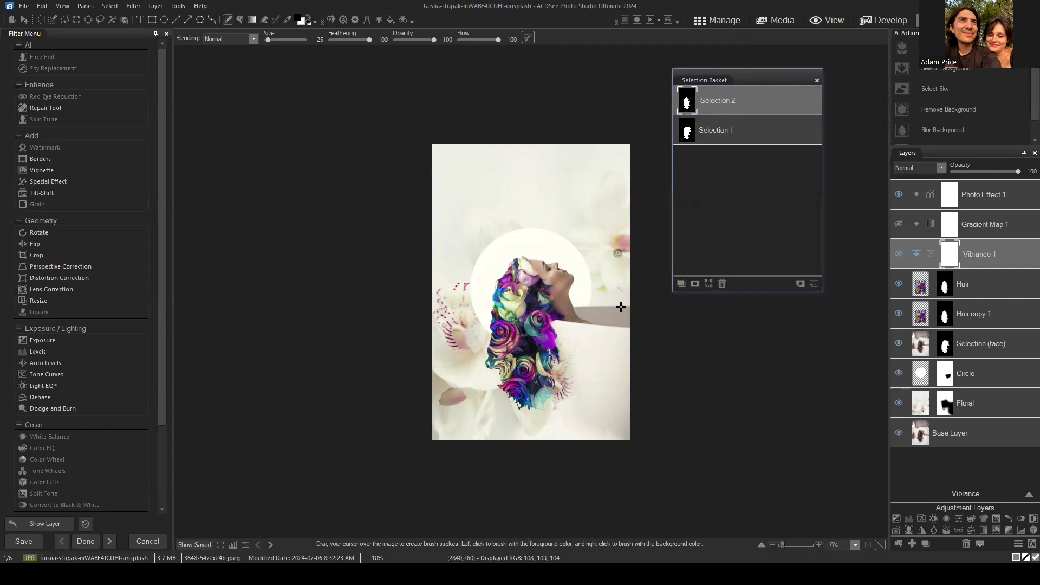
{"action": "left_click", "coordinate": [541, 222]}
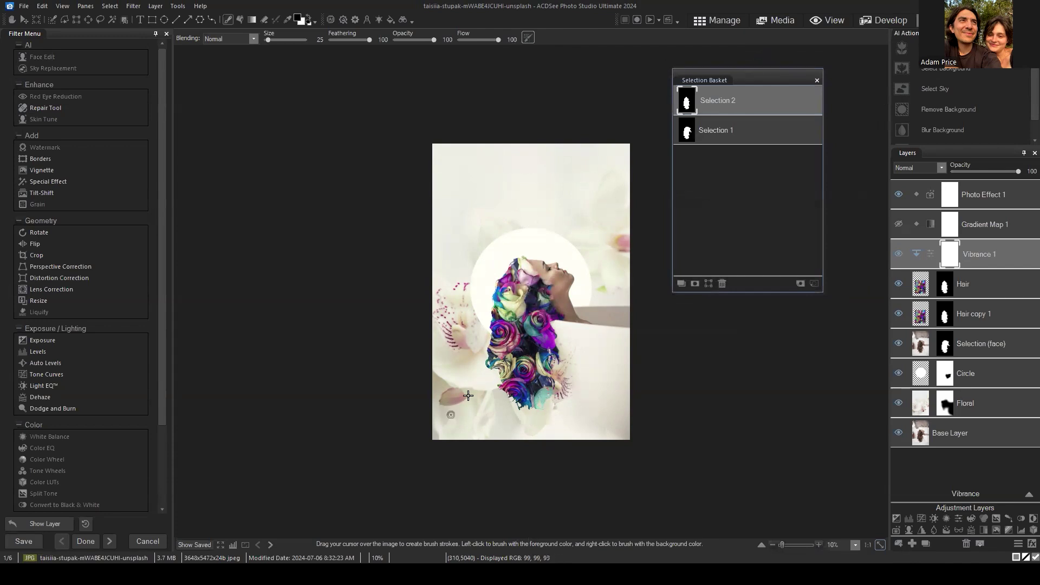